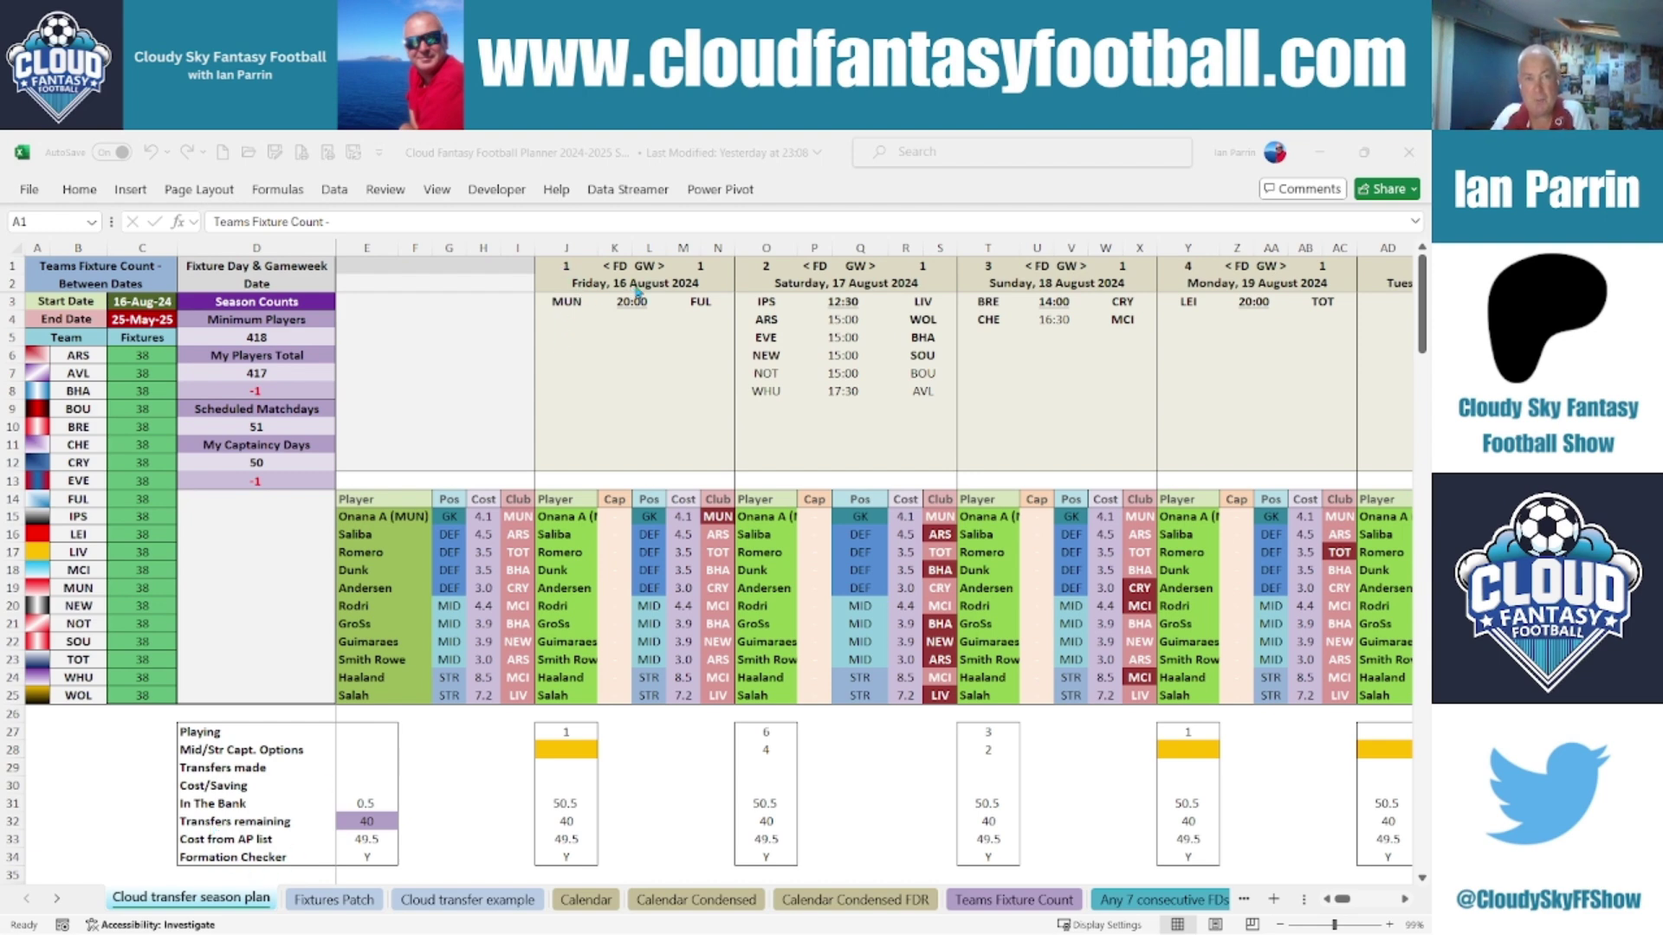
# Step: Examine the matchday numbers, gameweeks, teams and kick-off times across the calendar, starting from Friday, 16 August 2024
pyautogui.click(578, 266)
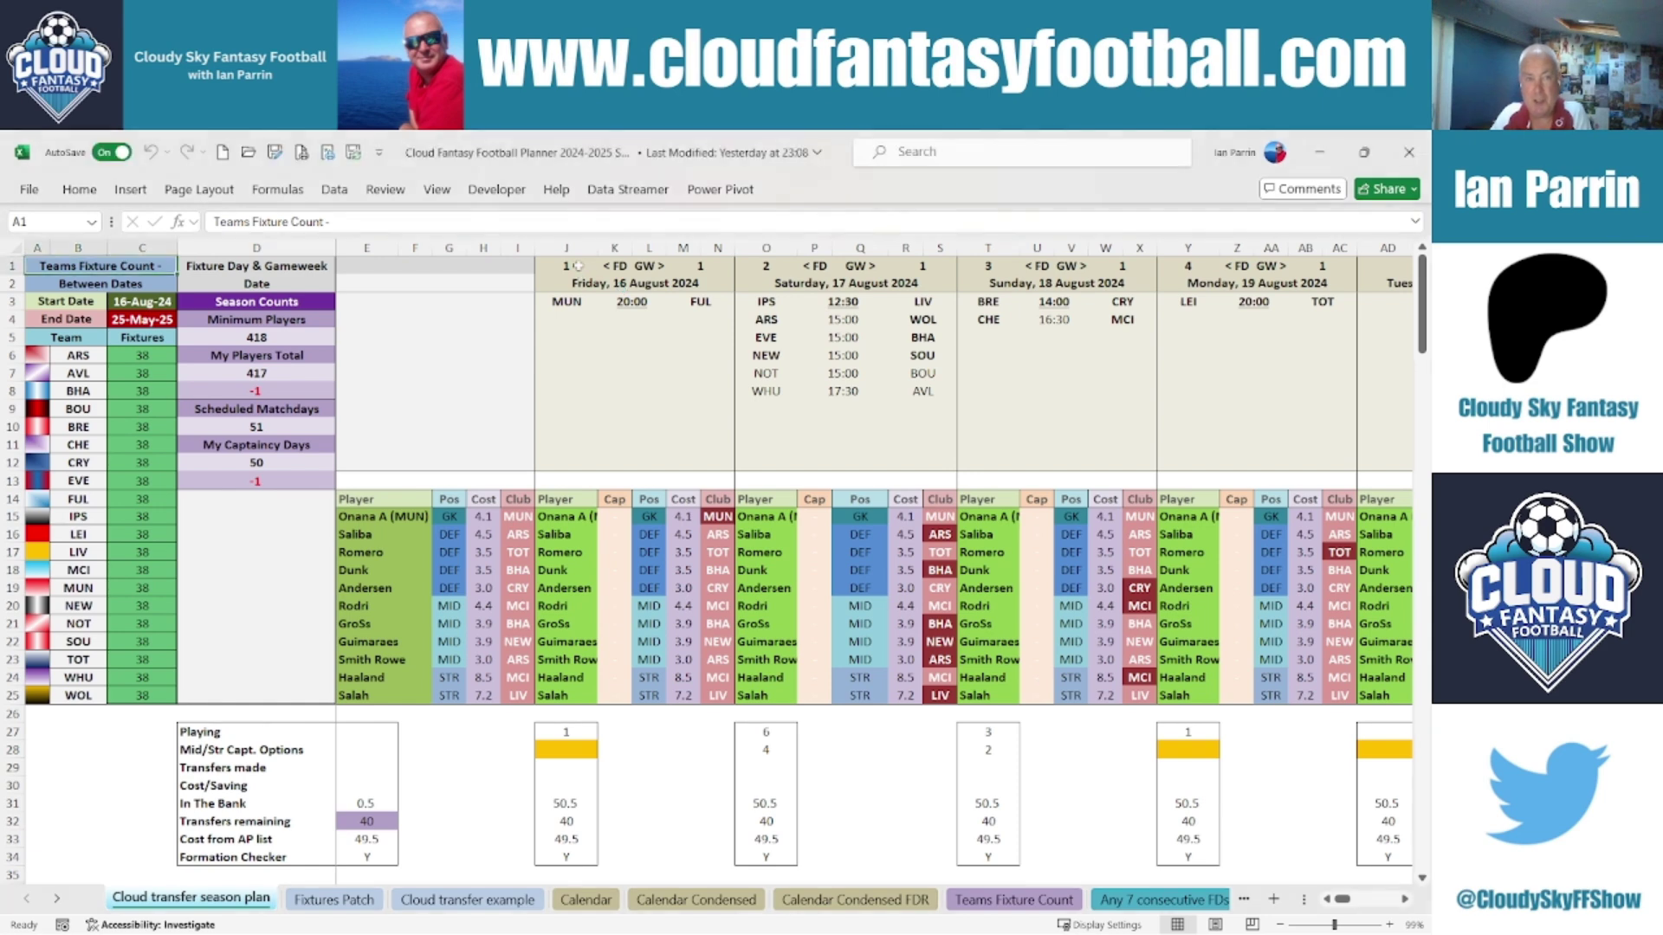
pyautogui.click(572, 265)
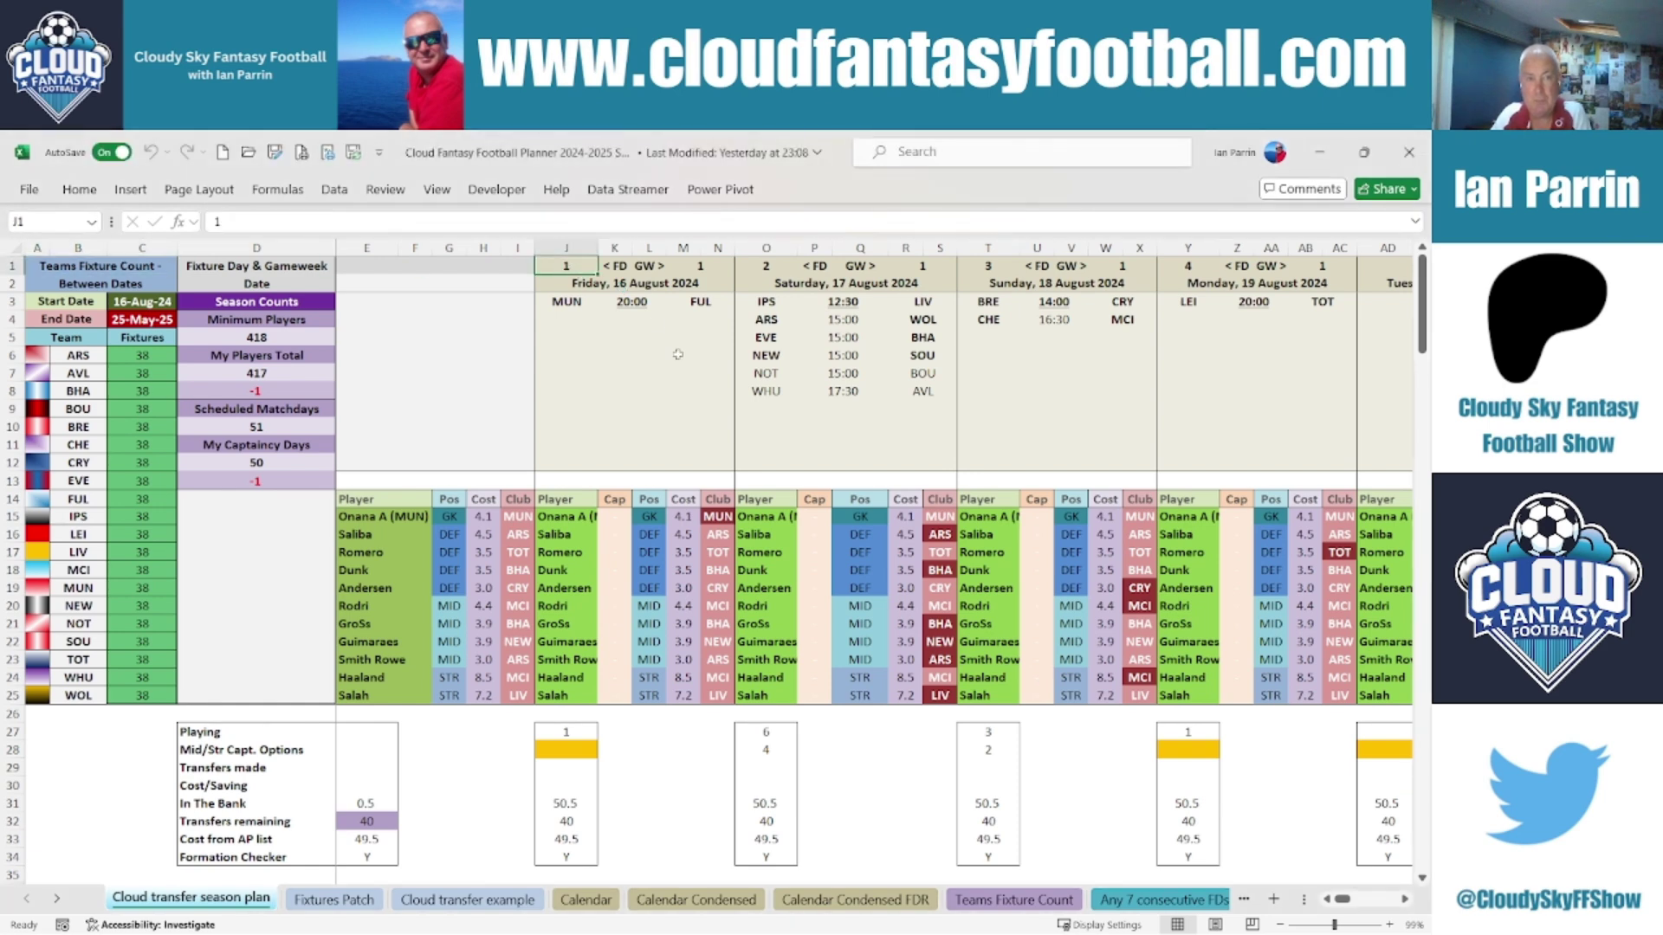
pyautogui.click(688, 266)
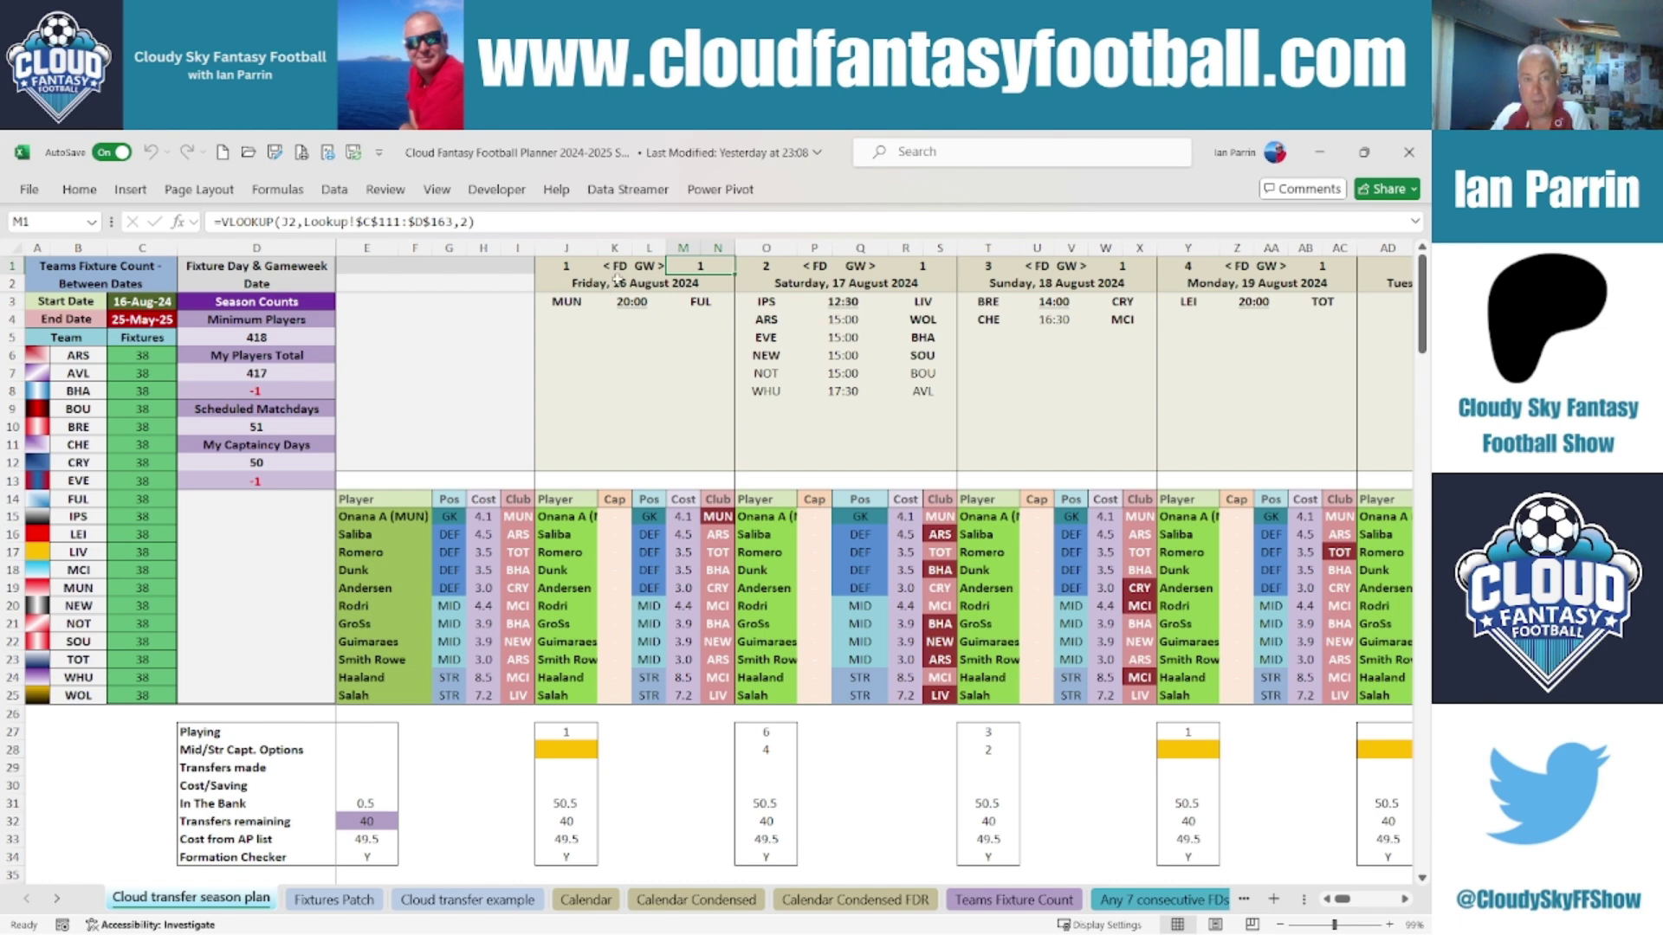
pyautogui.click(562, 303)
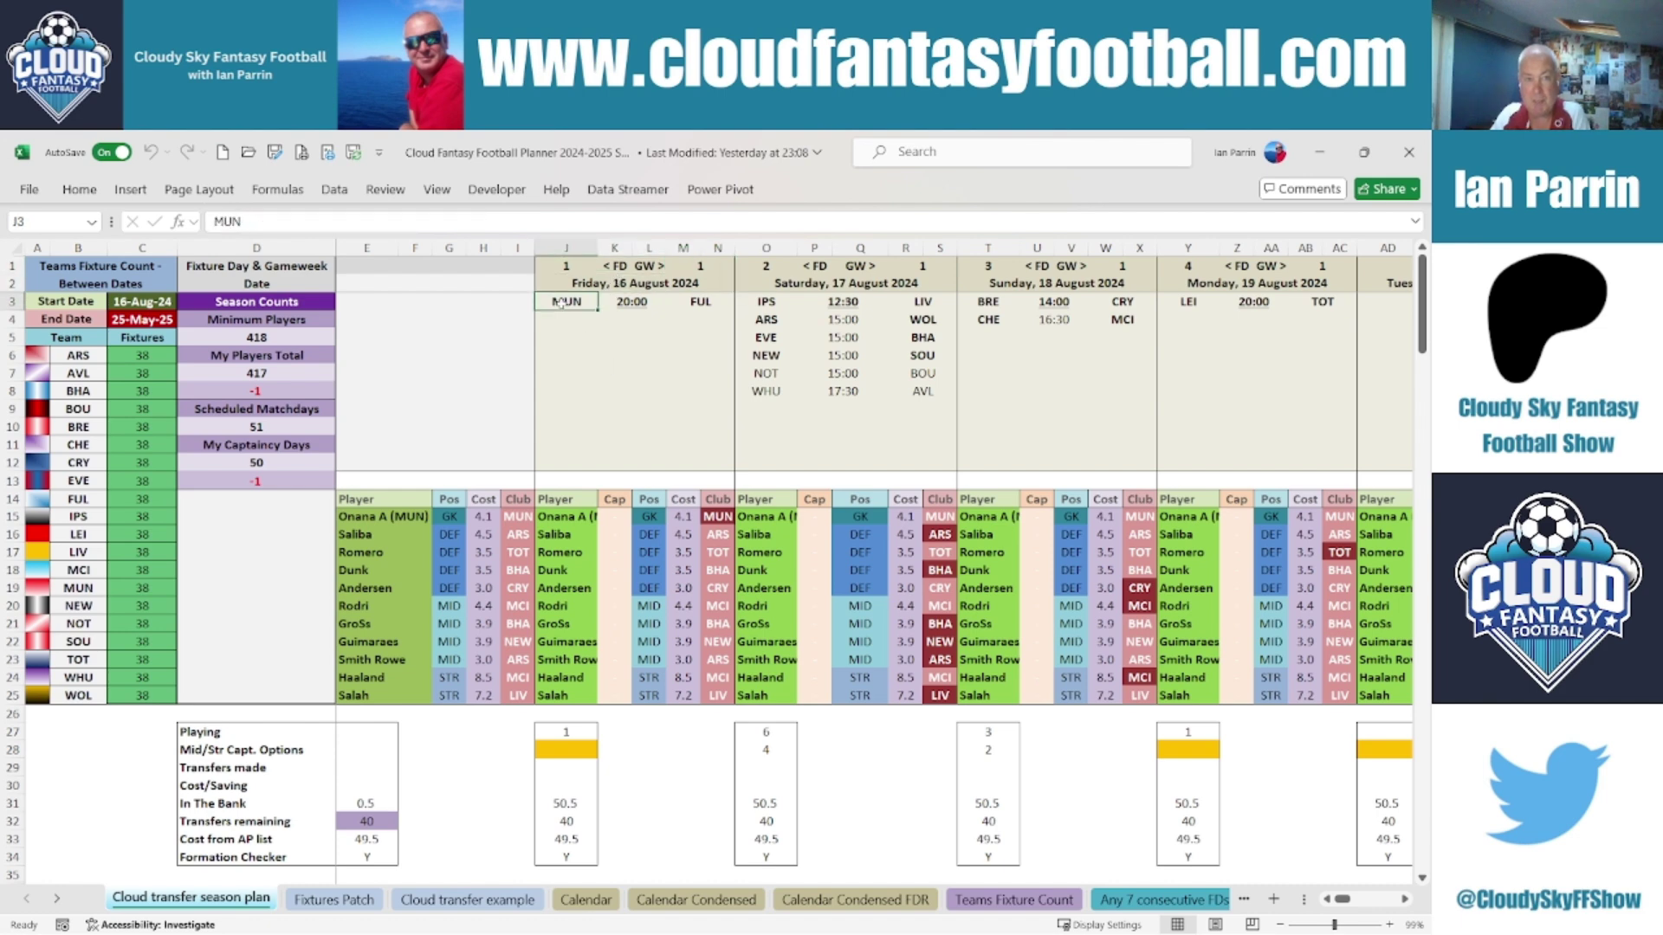
pyautogui.click(632, 303)
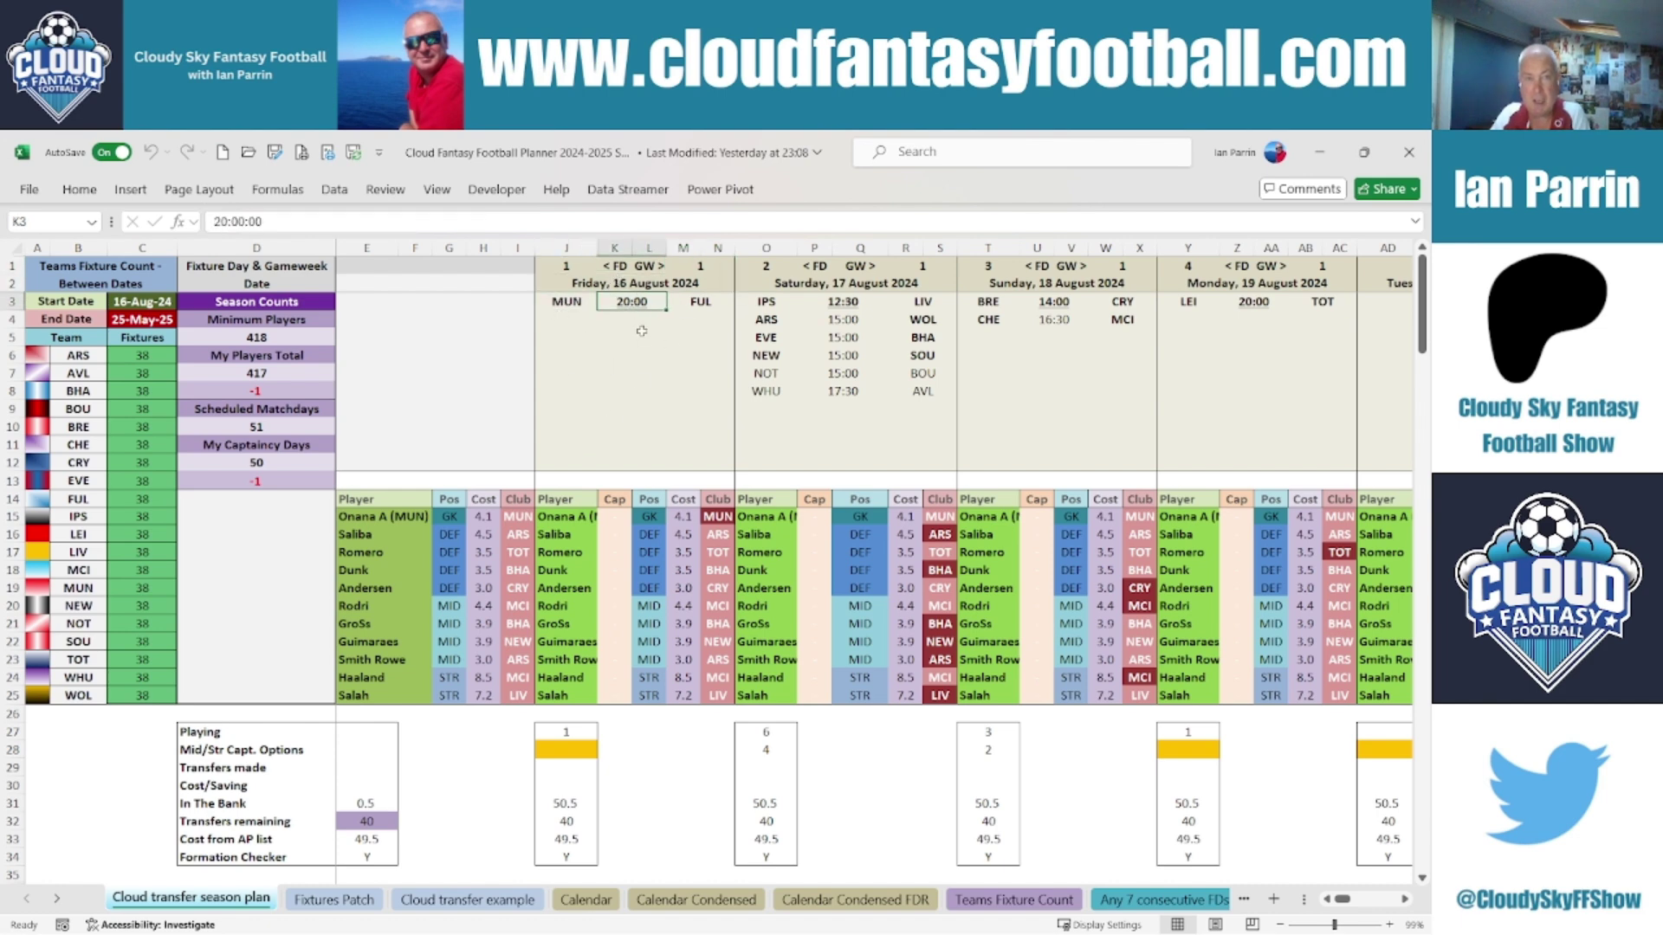
pyautogui.click(694, 301)
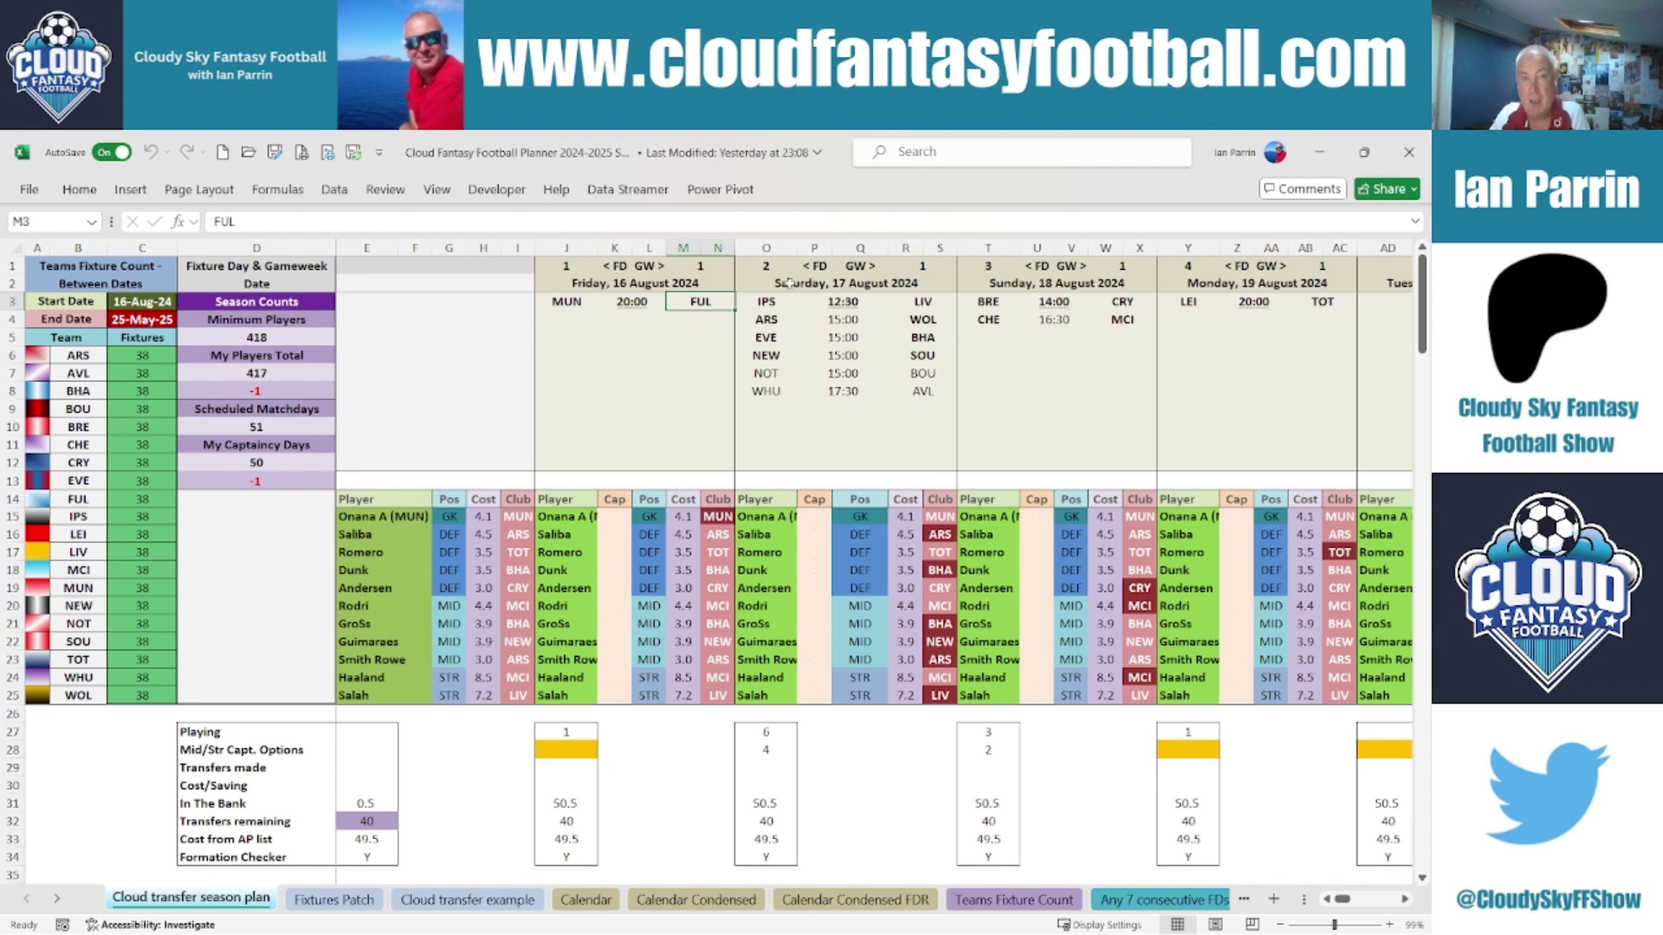
pyautogui.click(825, 284)
pyautogui.click(1018, 284)
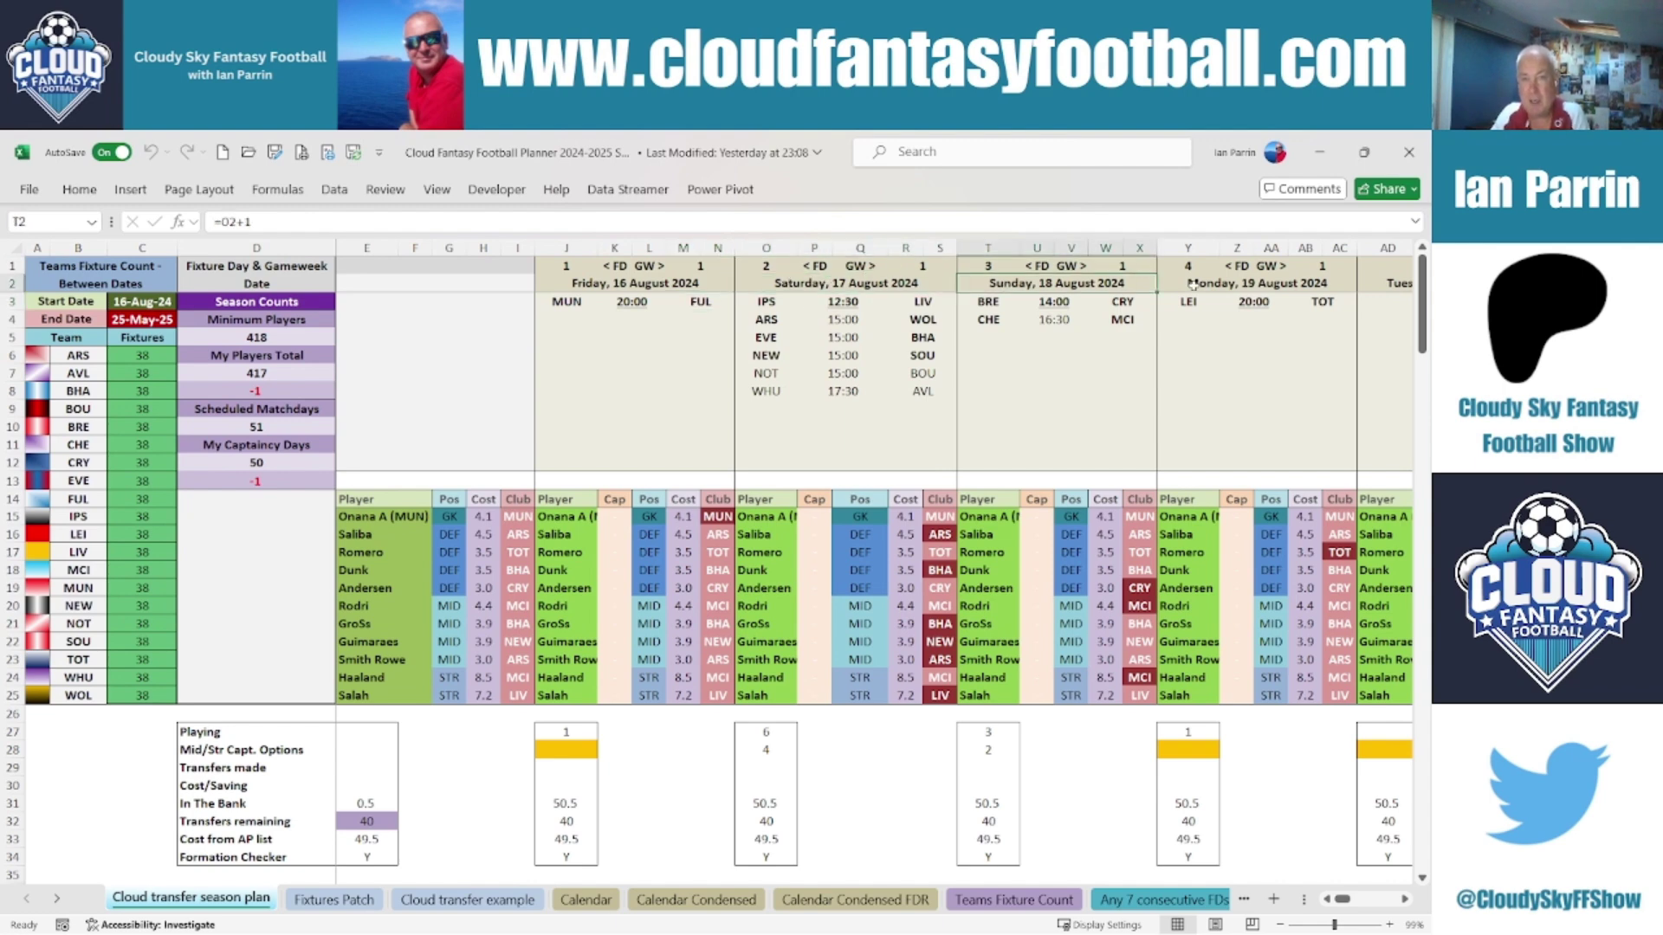
pyautogui.click(1191, 285)
pyautogui.hscroll(4, 1385, 903)
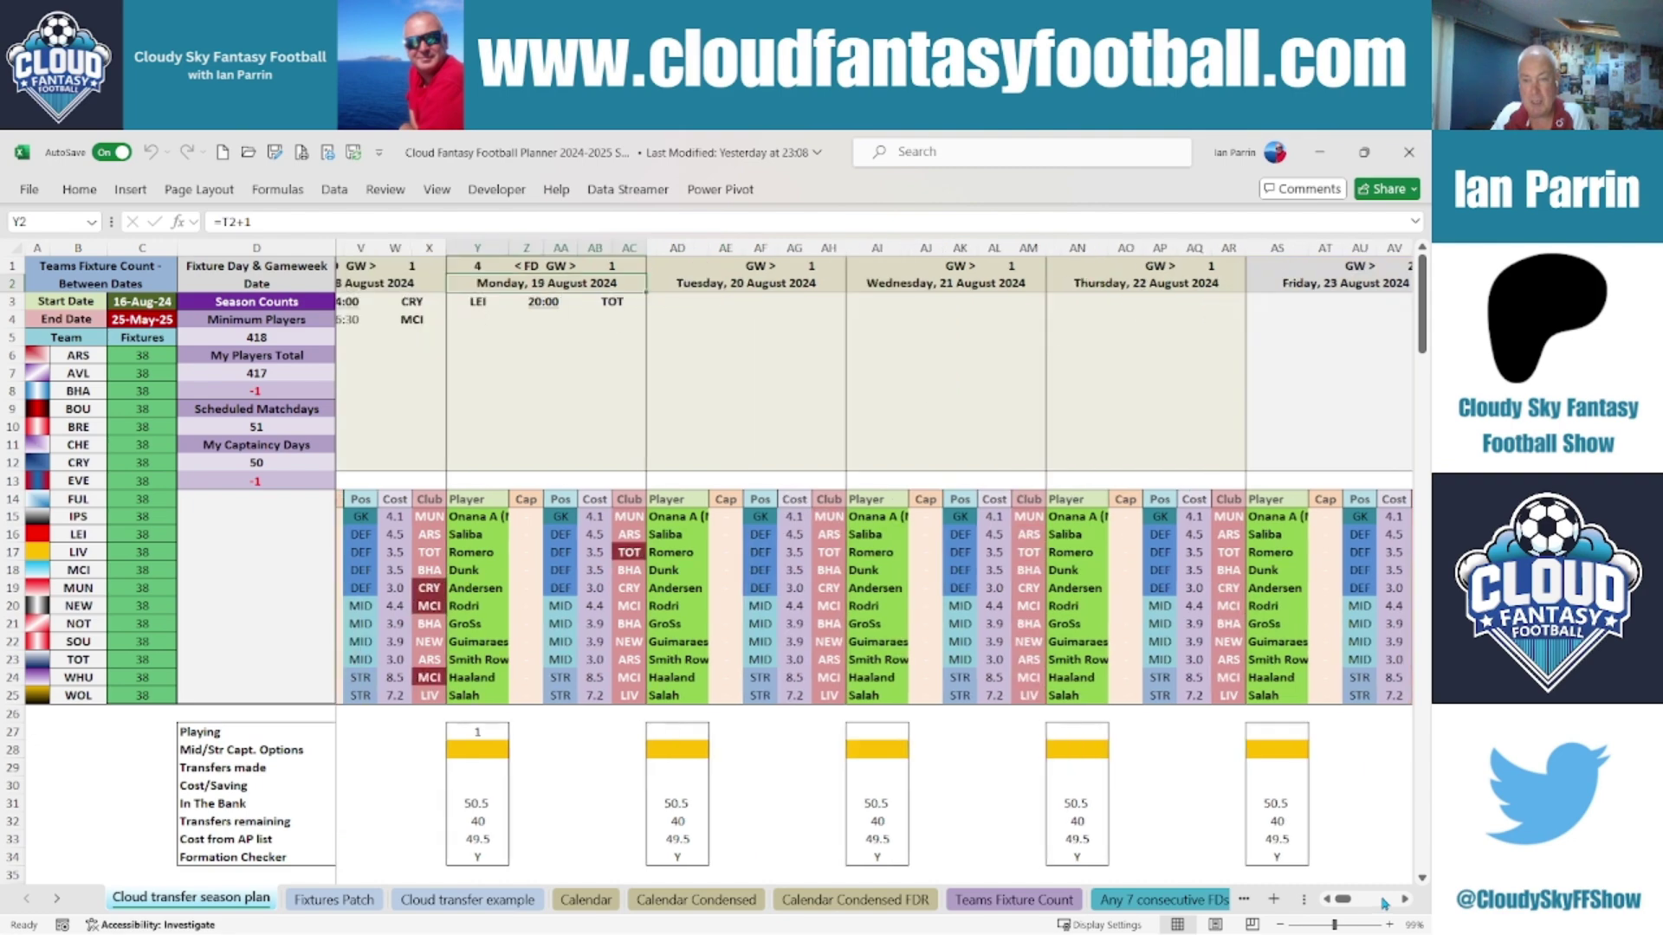
pyautogui.hscroll(12, 1384, 904)
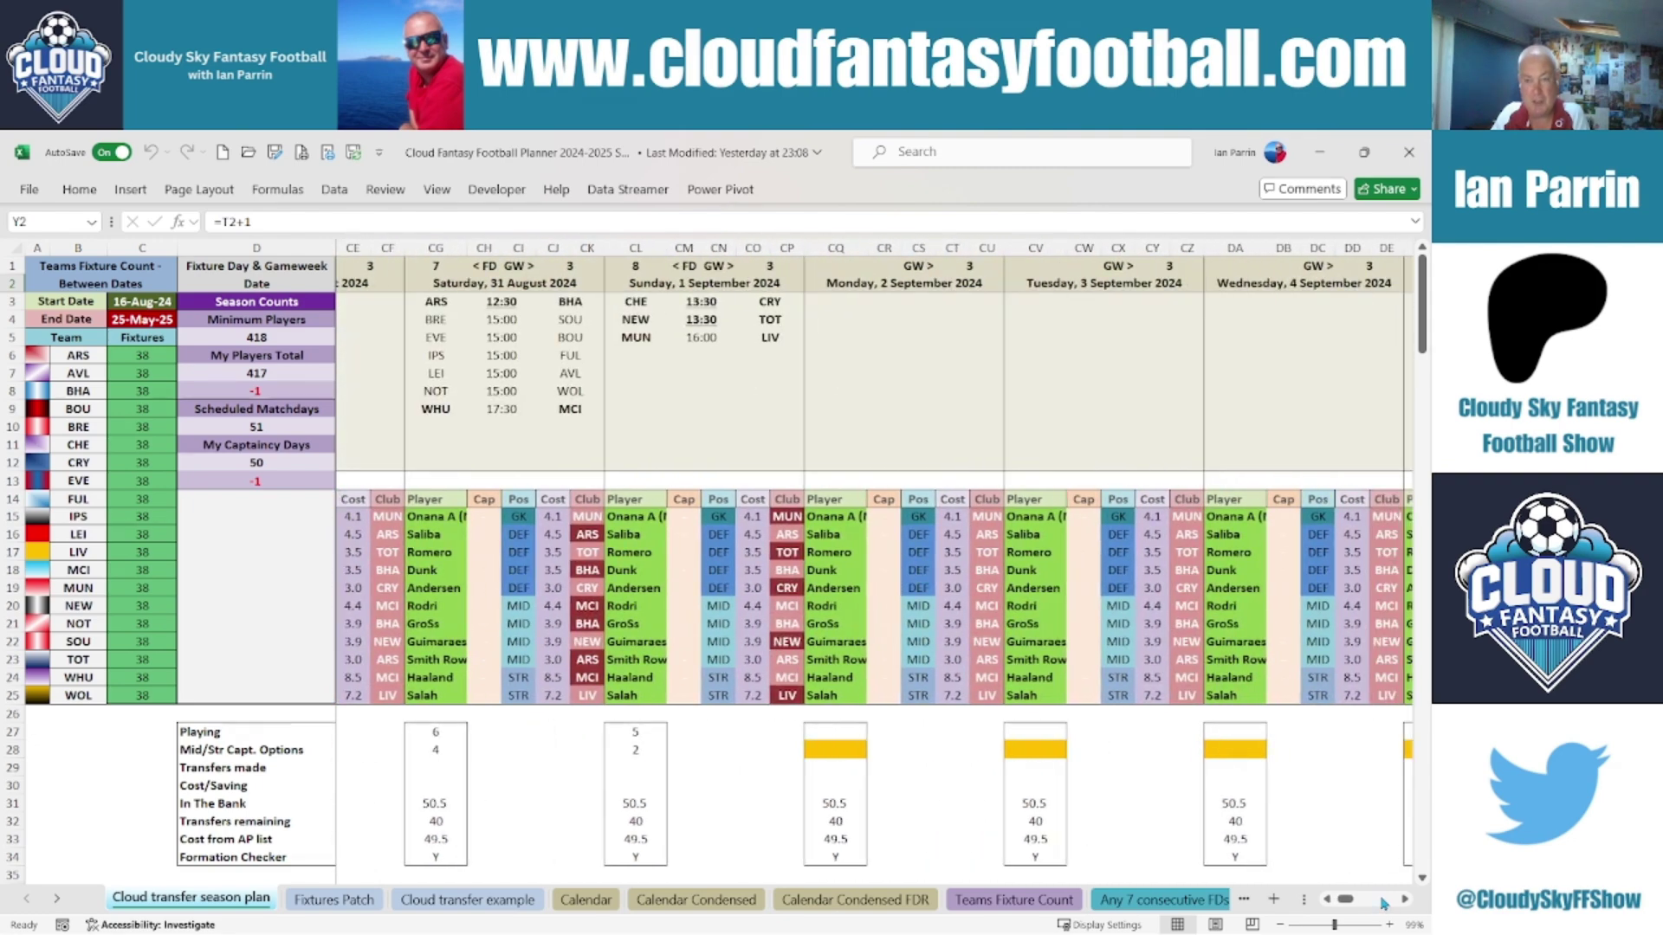
pyautogui.moveTo(1343, 902); pyautogui.dragTo(1314, 901)
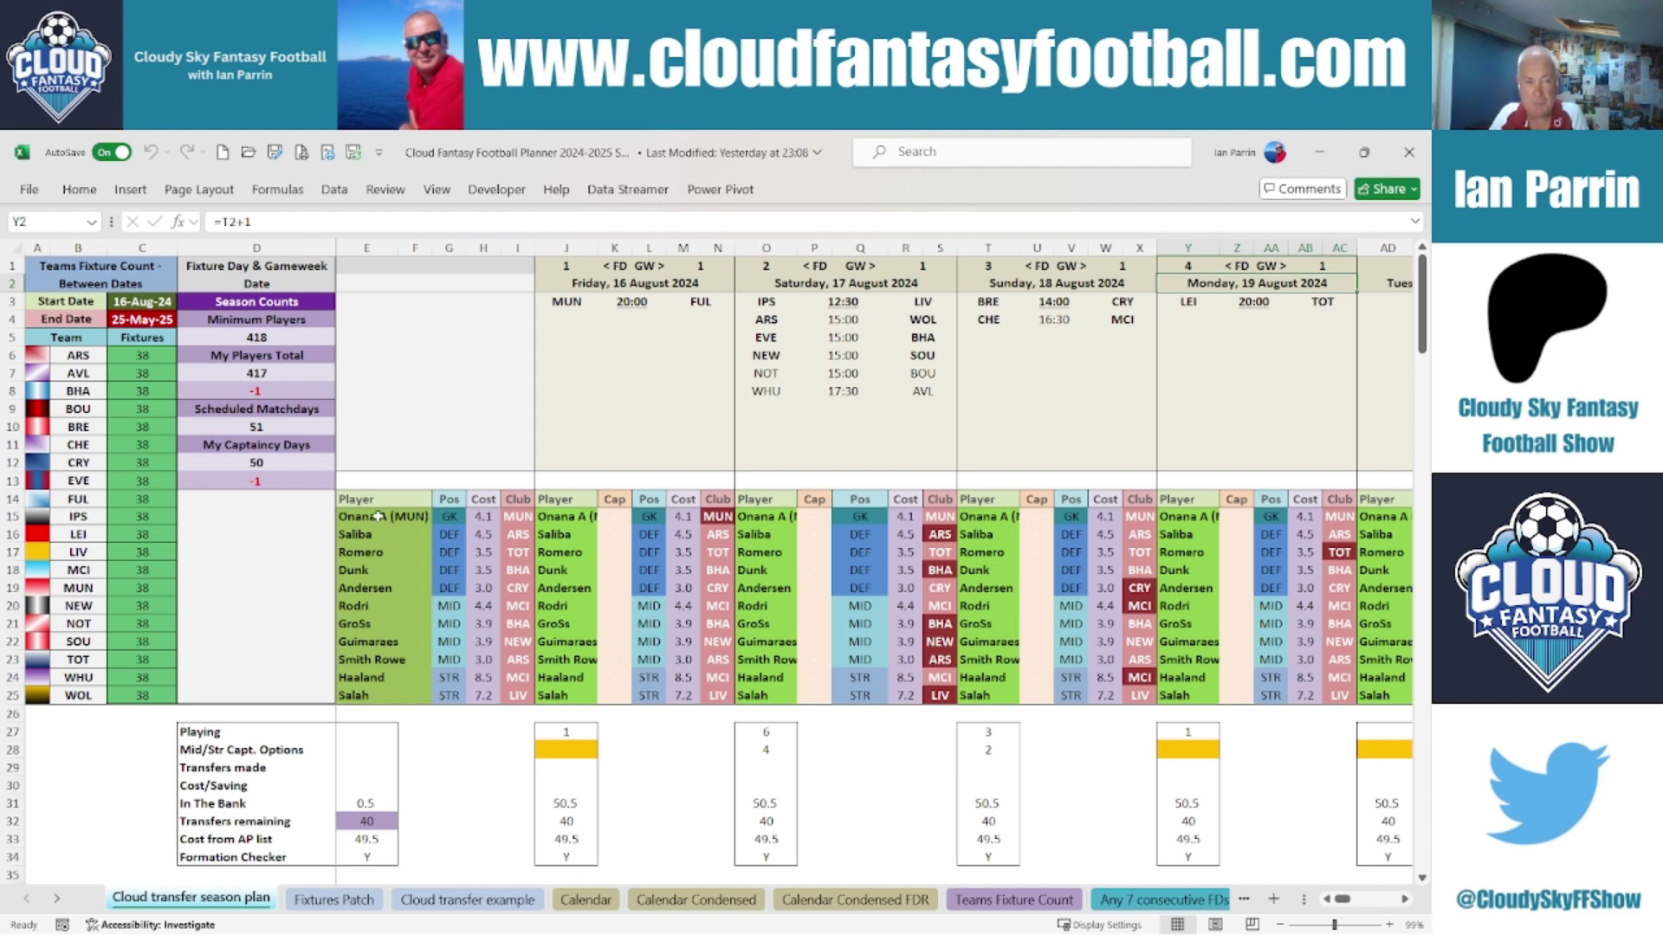
# Step: Try Onana A (AVL) as the first player of the starting squad, and restore Onana A (MUN)
pyautogui.click(378, 516)
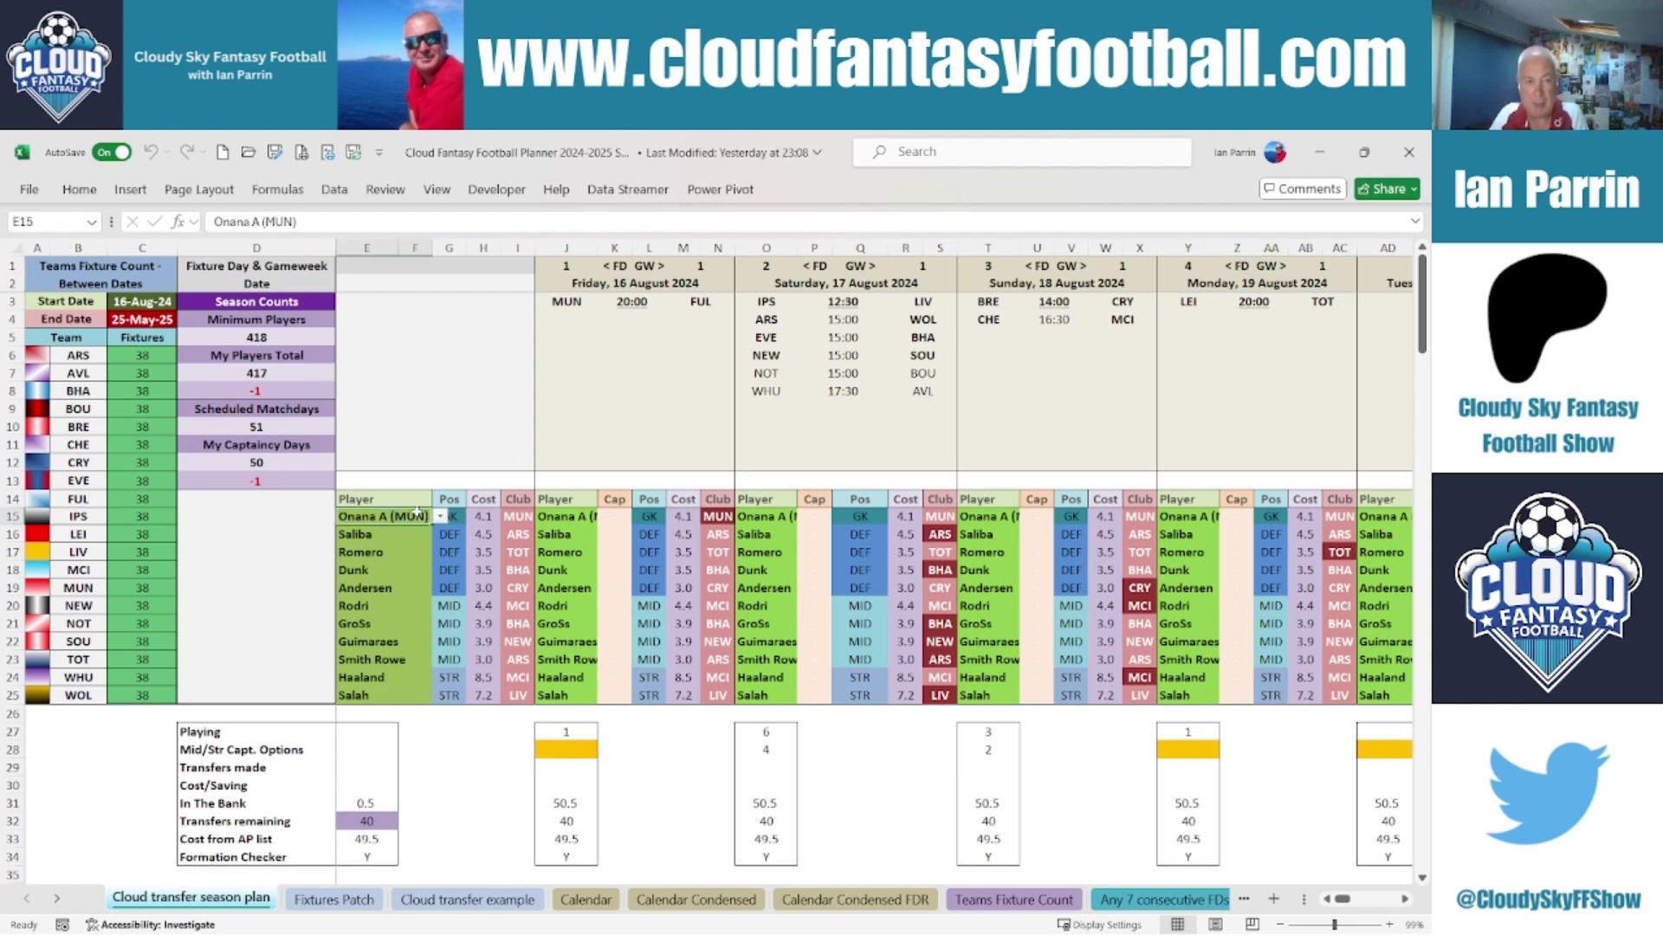
pyautogui.click(441, 518)
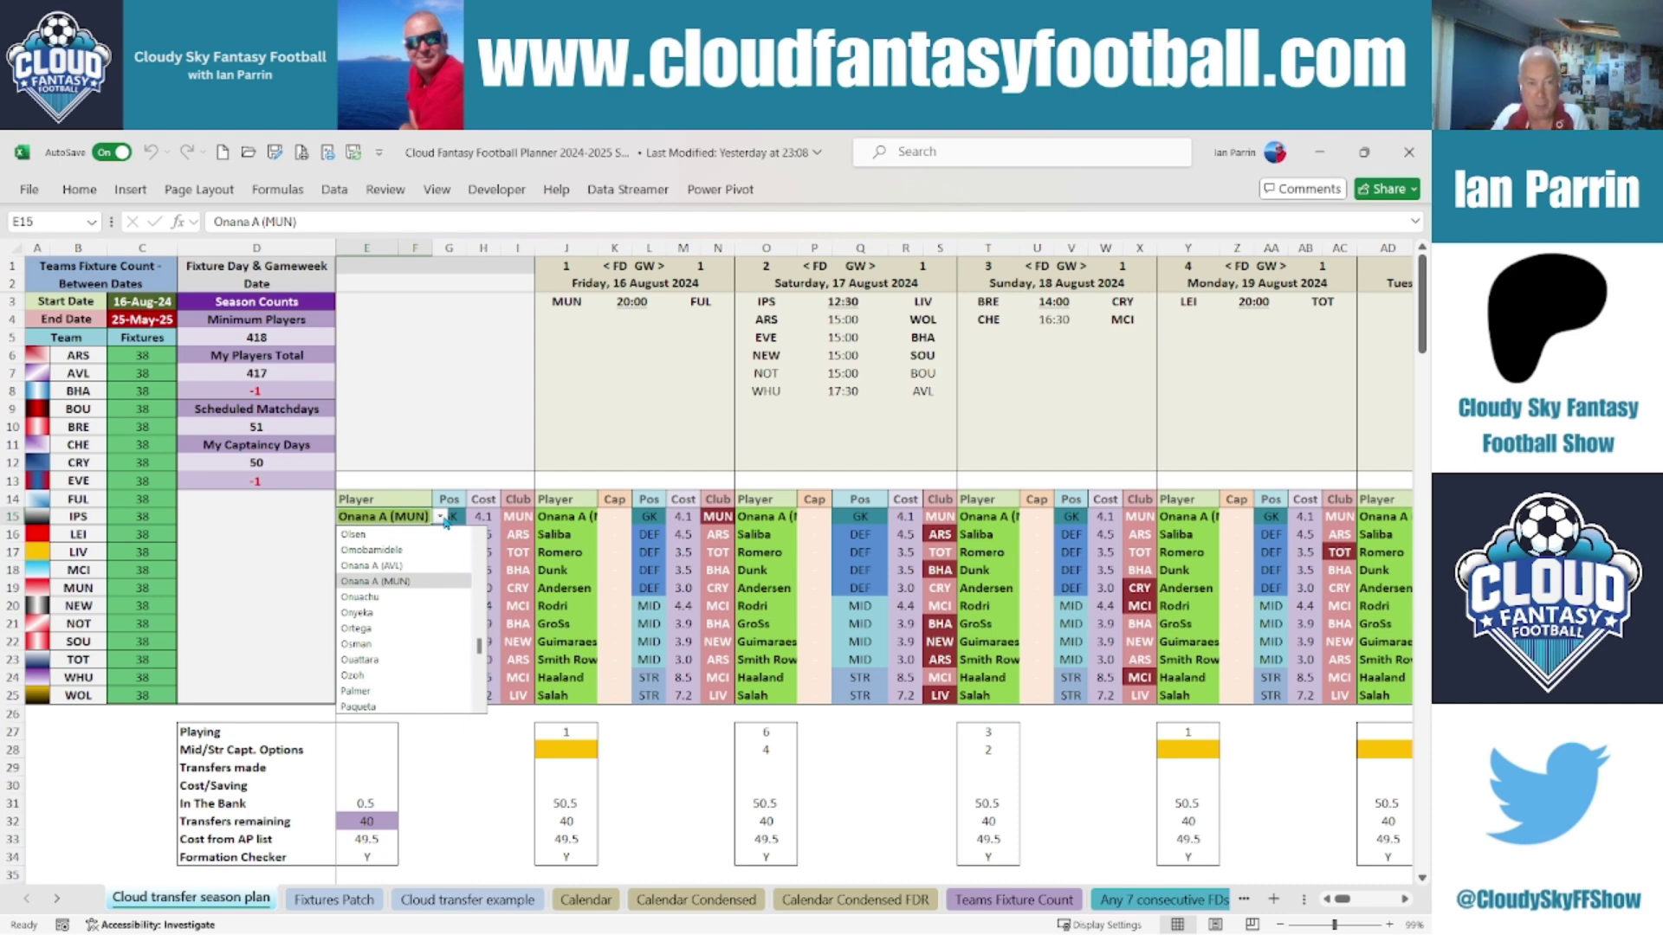
pyautogui.click(427, 566)
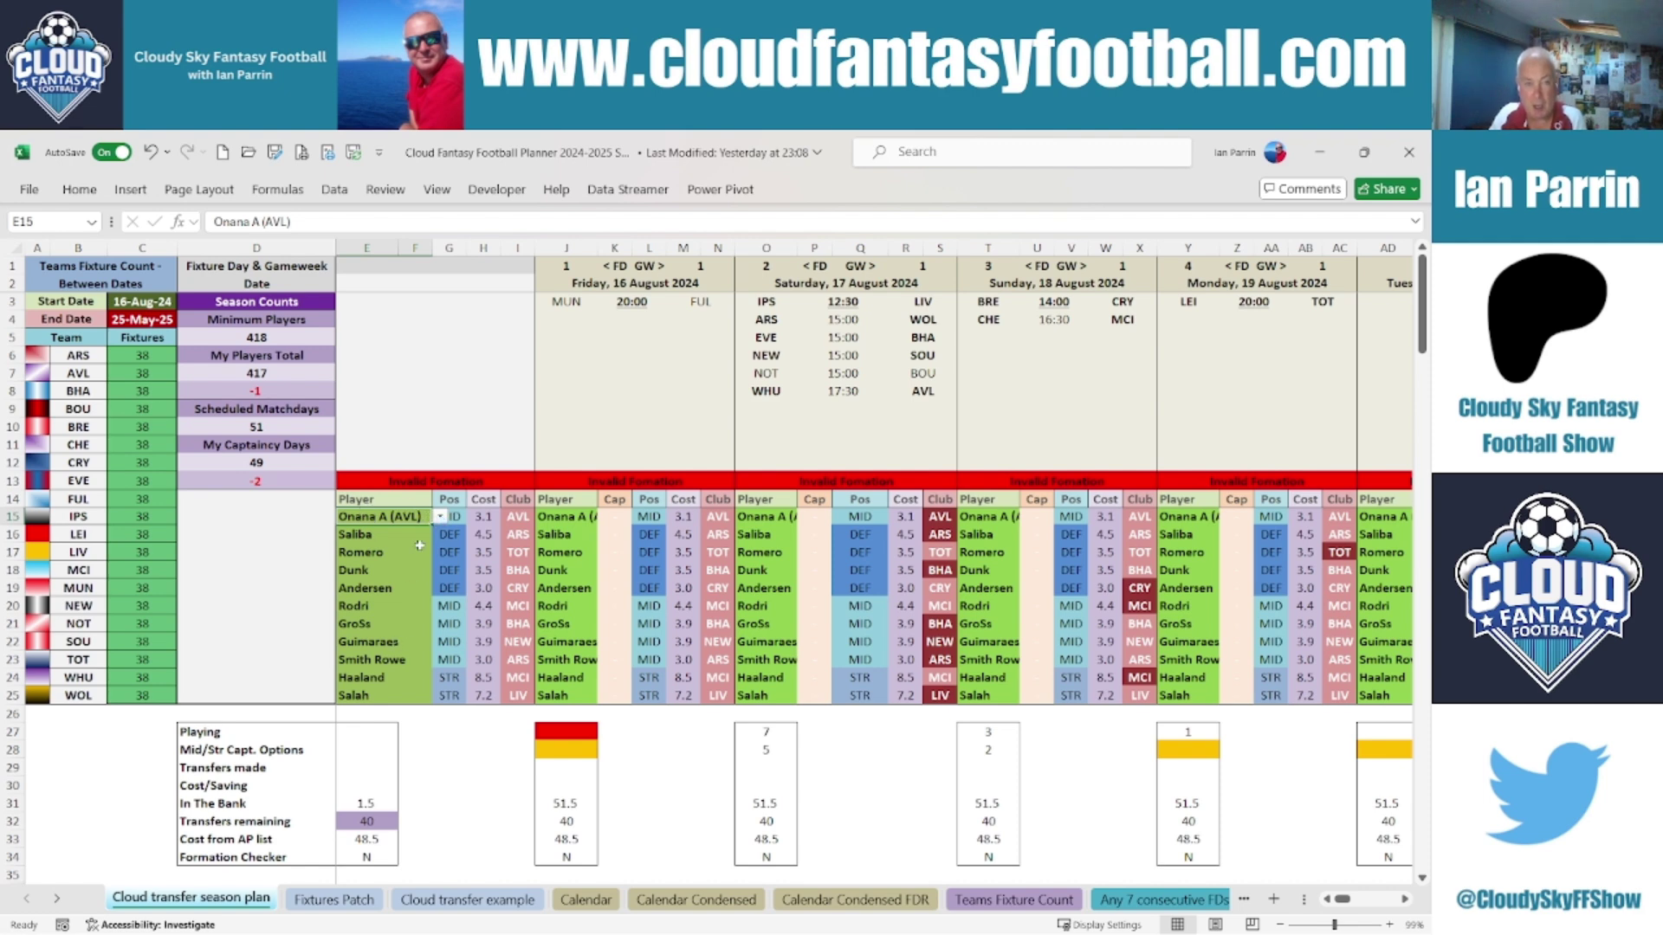
pyautogui.click(441, 518)
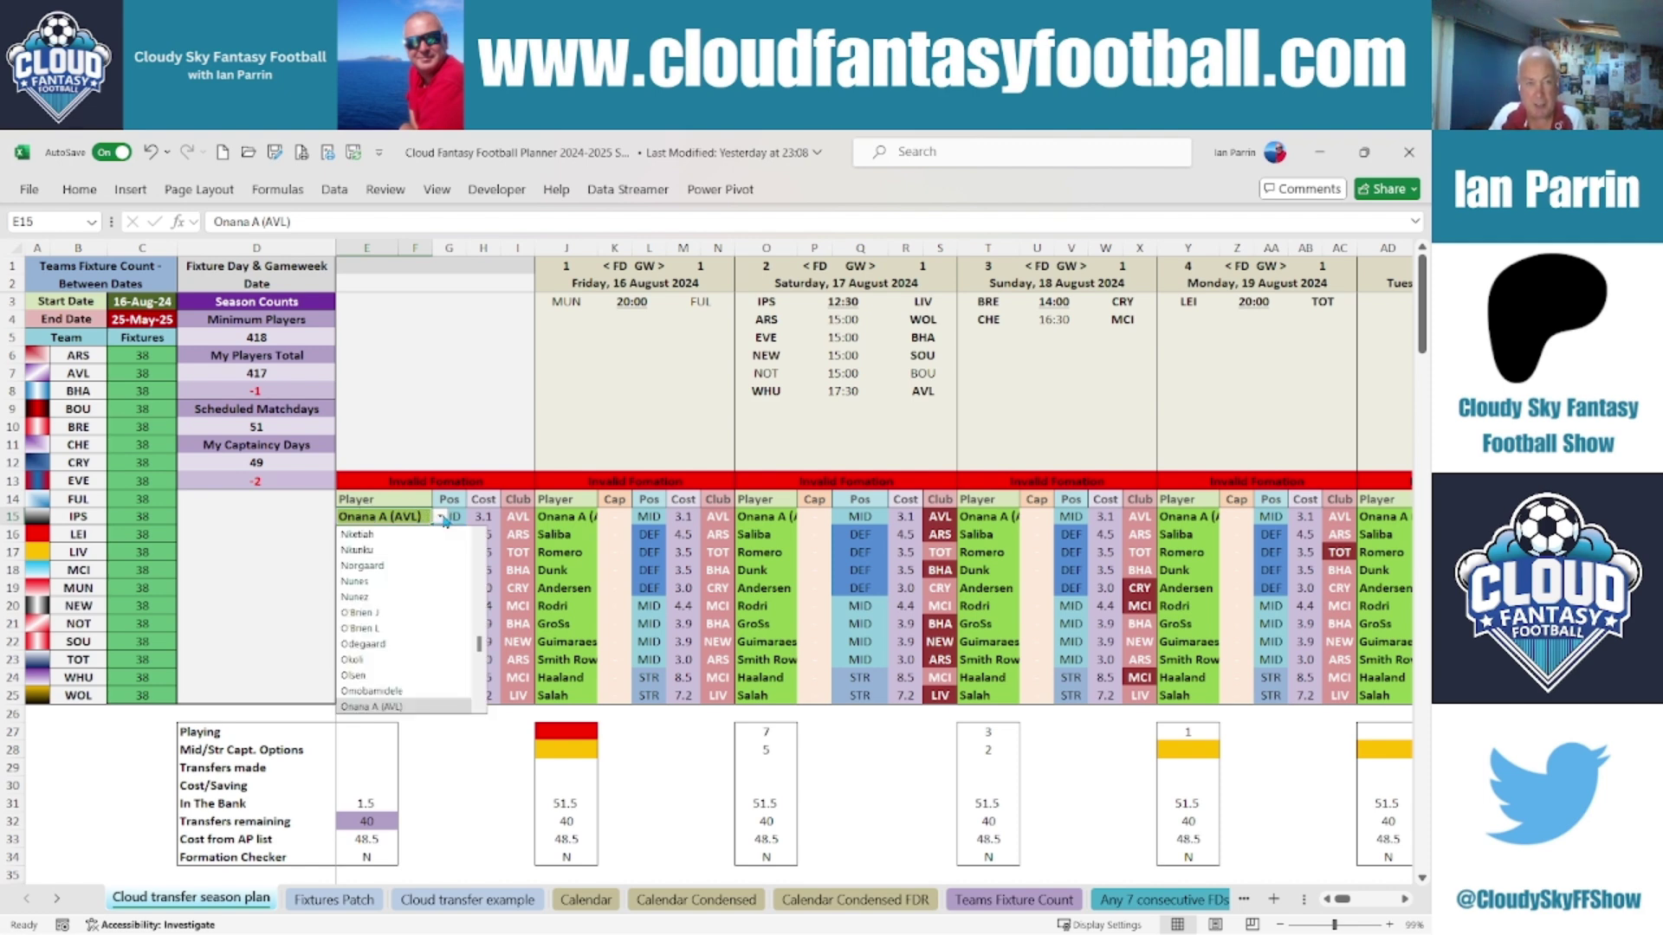
pyautogui.scroll(-1, 407, 641)
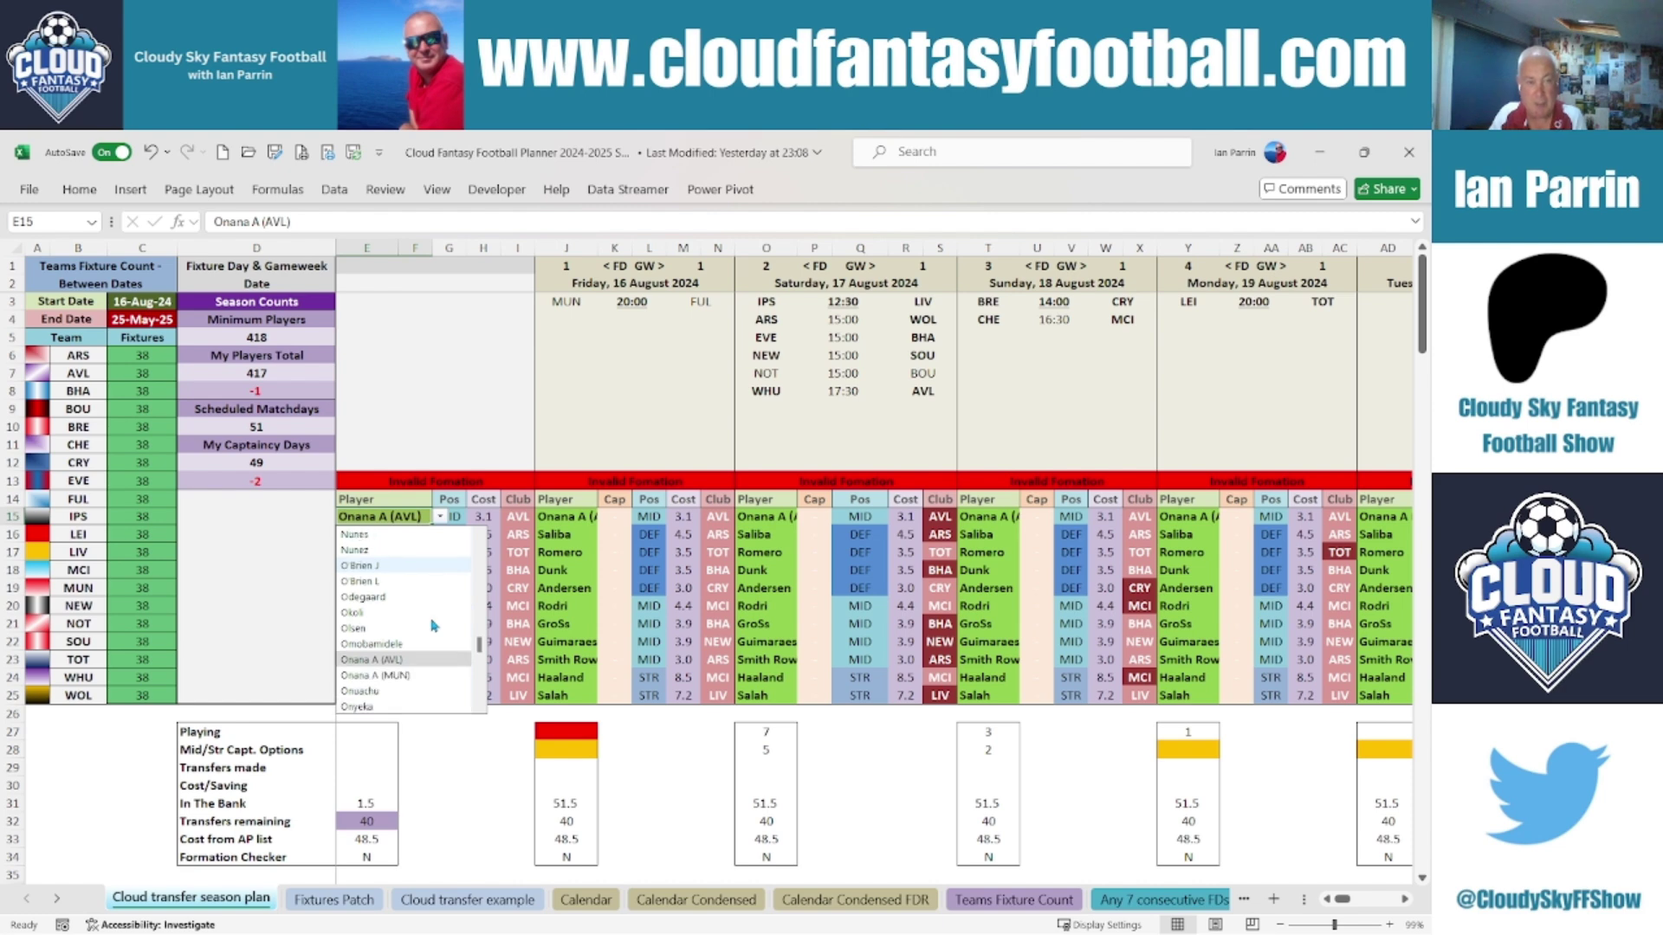
pyautogui.click(402, 676)
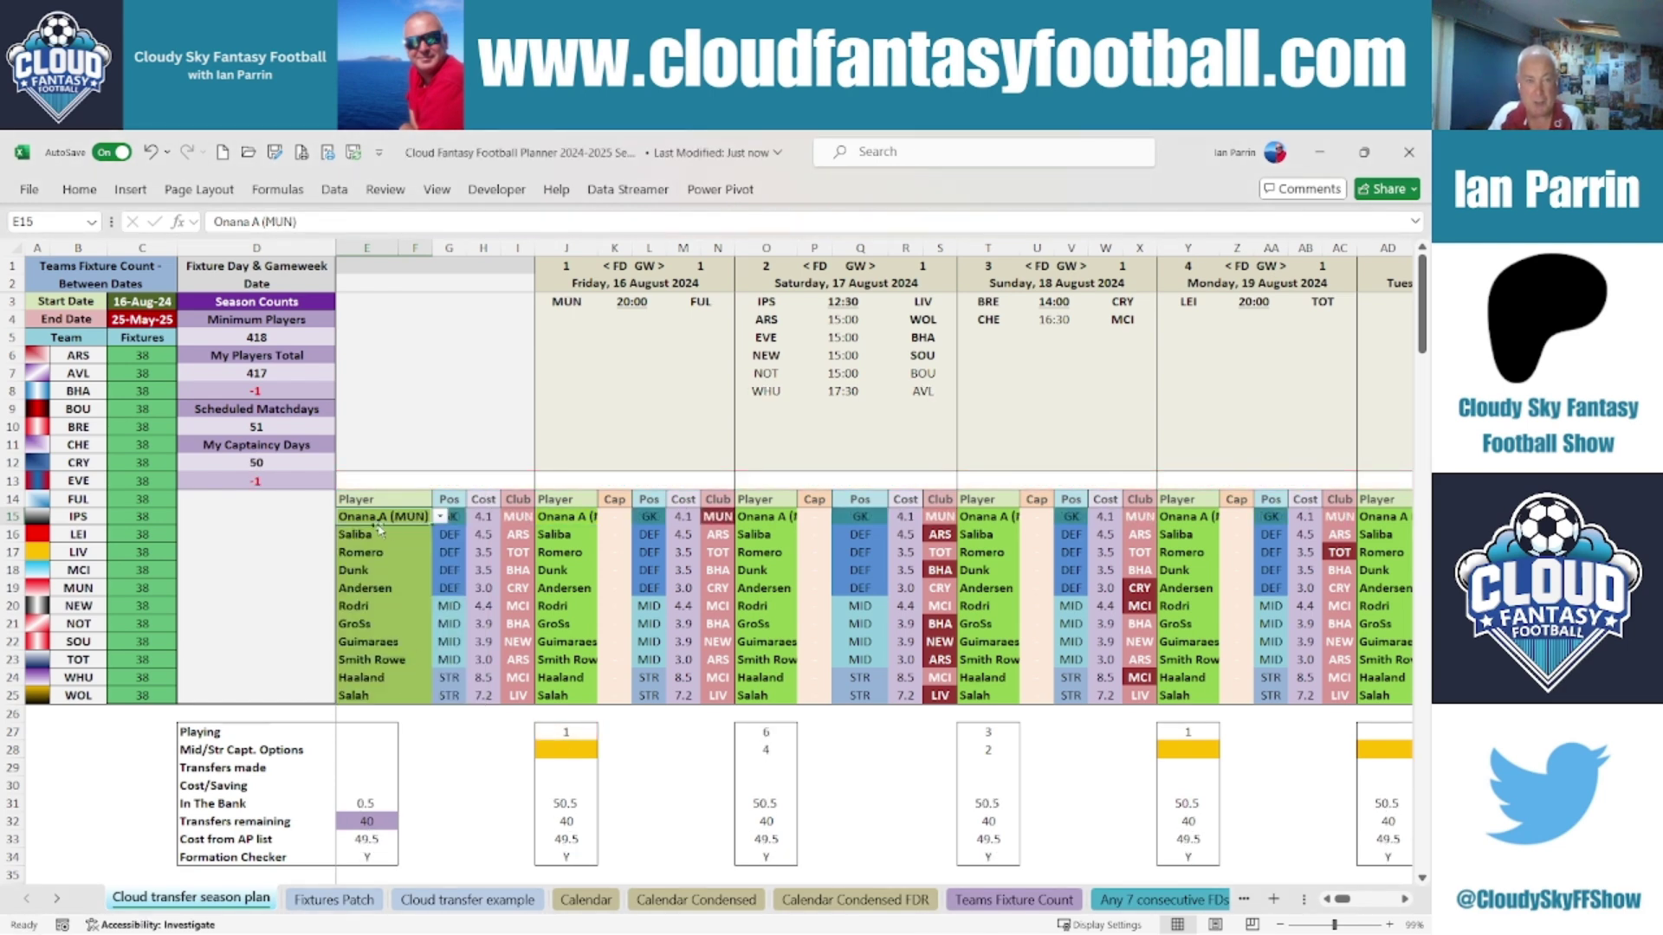
# Step: Inspect the position, cost and club cells of the starting squad's first player
pyautogui.click(455, 517)
pyautogui.click(485, 518)
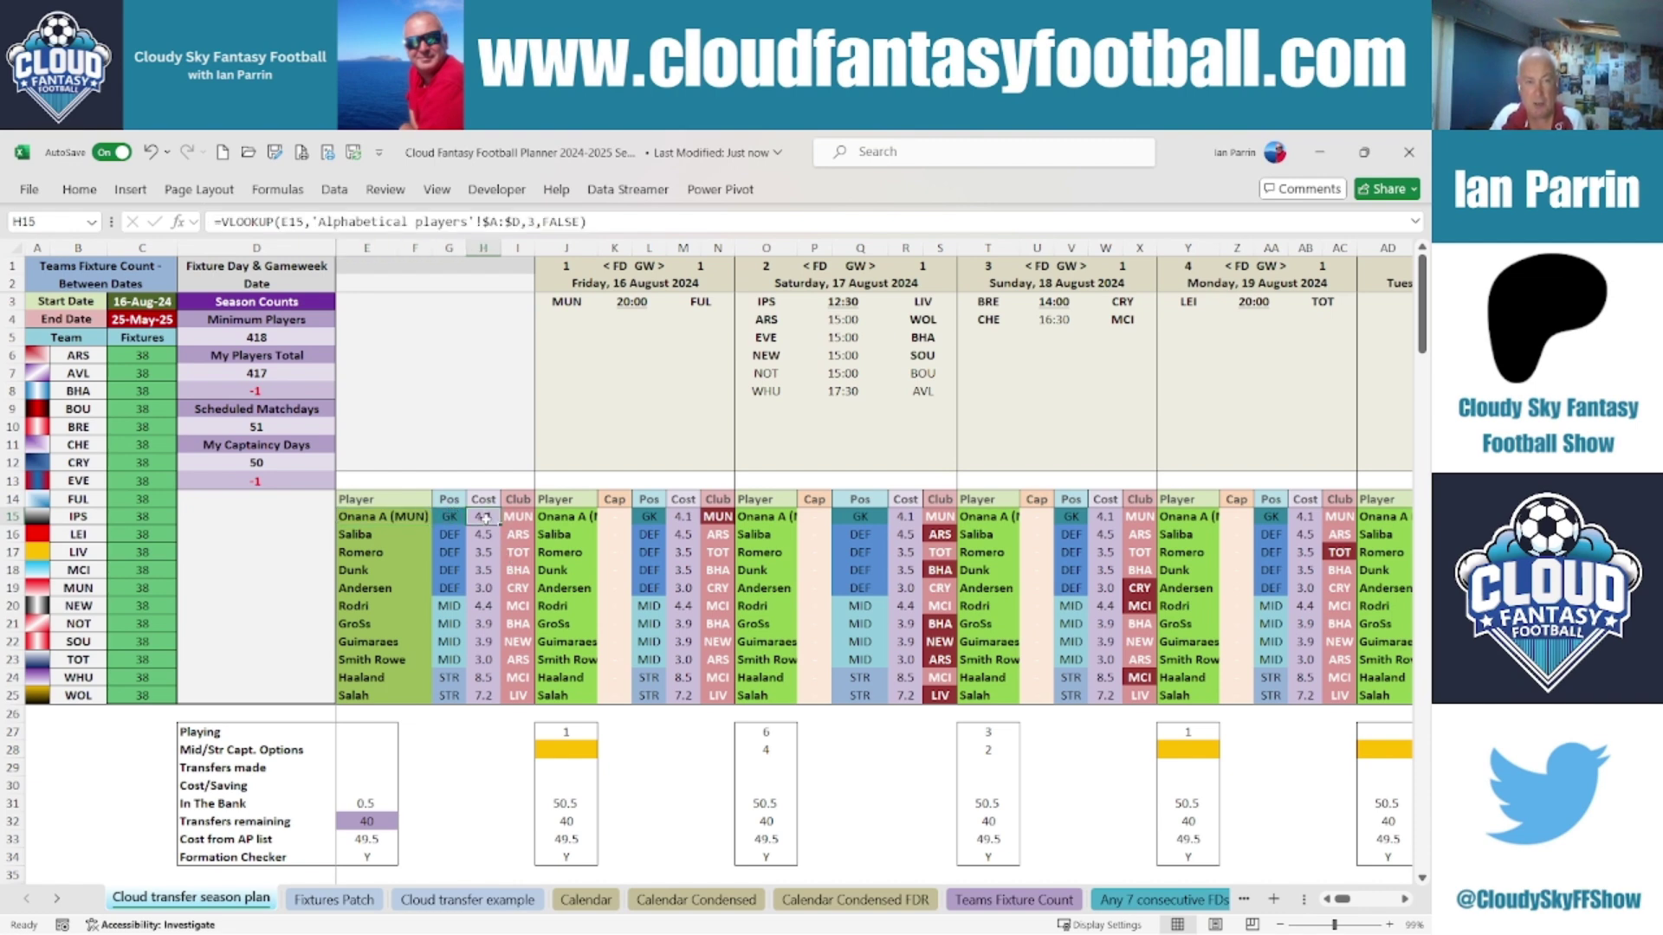
pyautogui.click(523, 517)
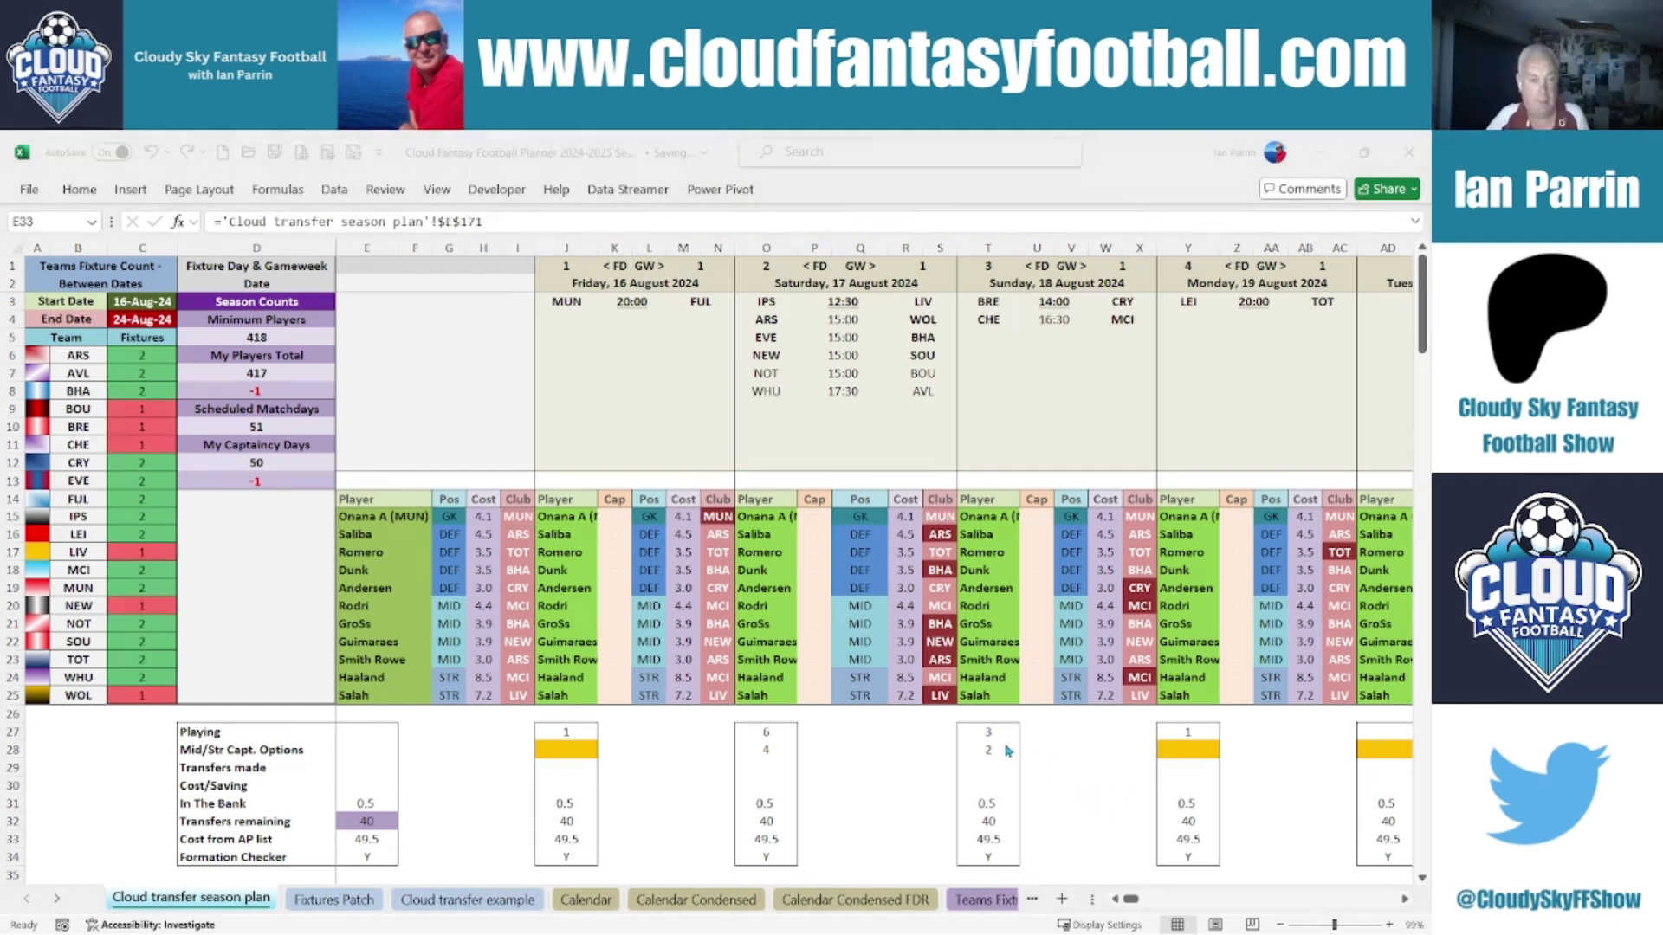
# Step: Review the starting squad's summary cells for formation checker, cost from AP list, money in the bank and transfers remaining
pyautogui.click(367, 850)
pyautogui.click(367, 858)
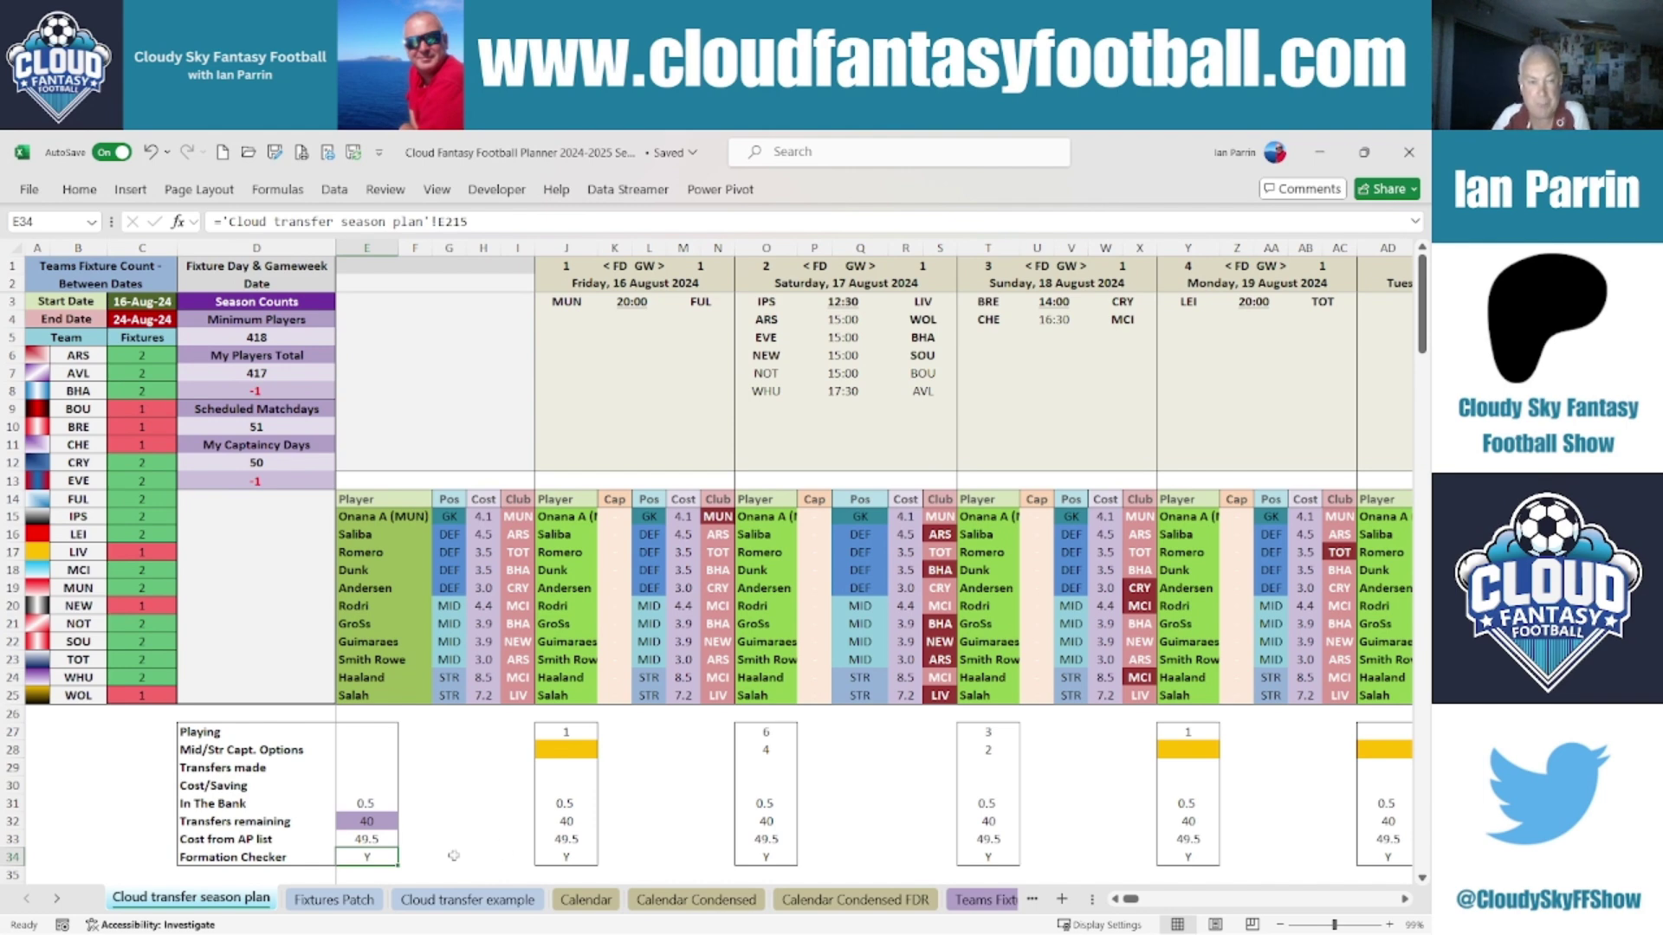
pyautogui.press('Up')
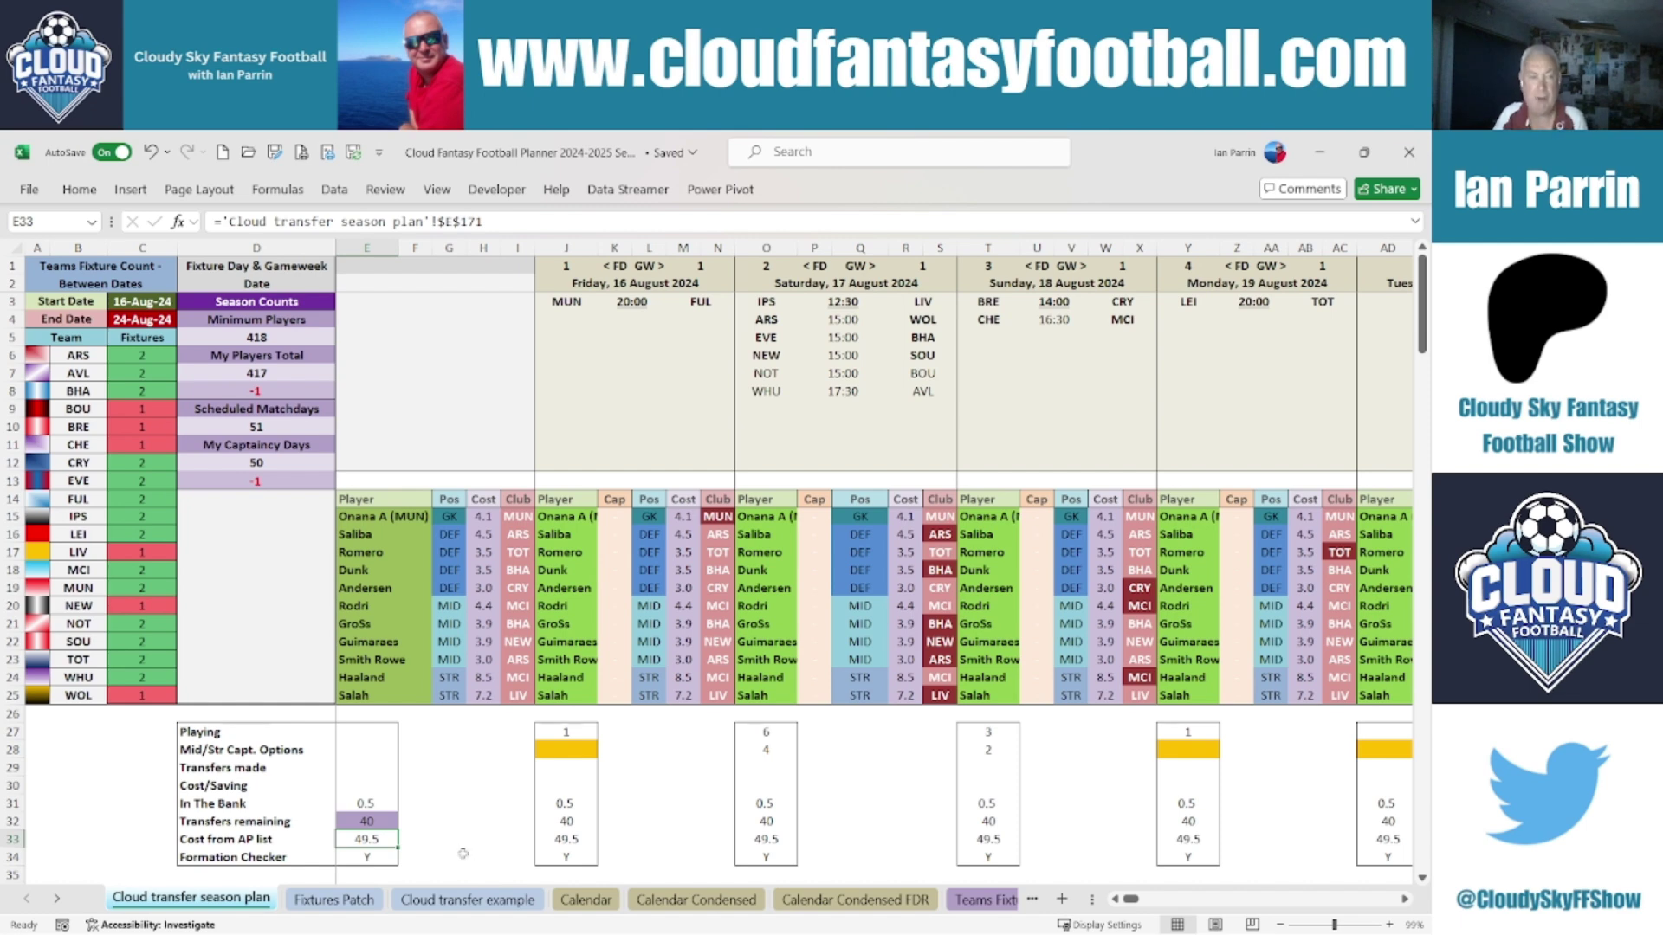
pyautogui.press('Up')
pyautogui.press('Up')
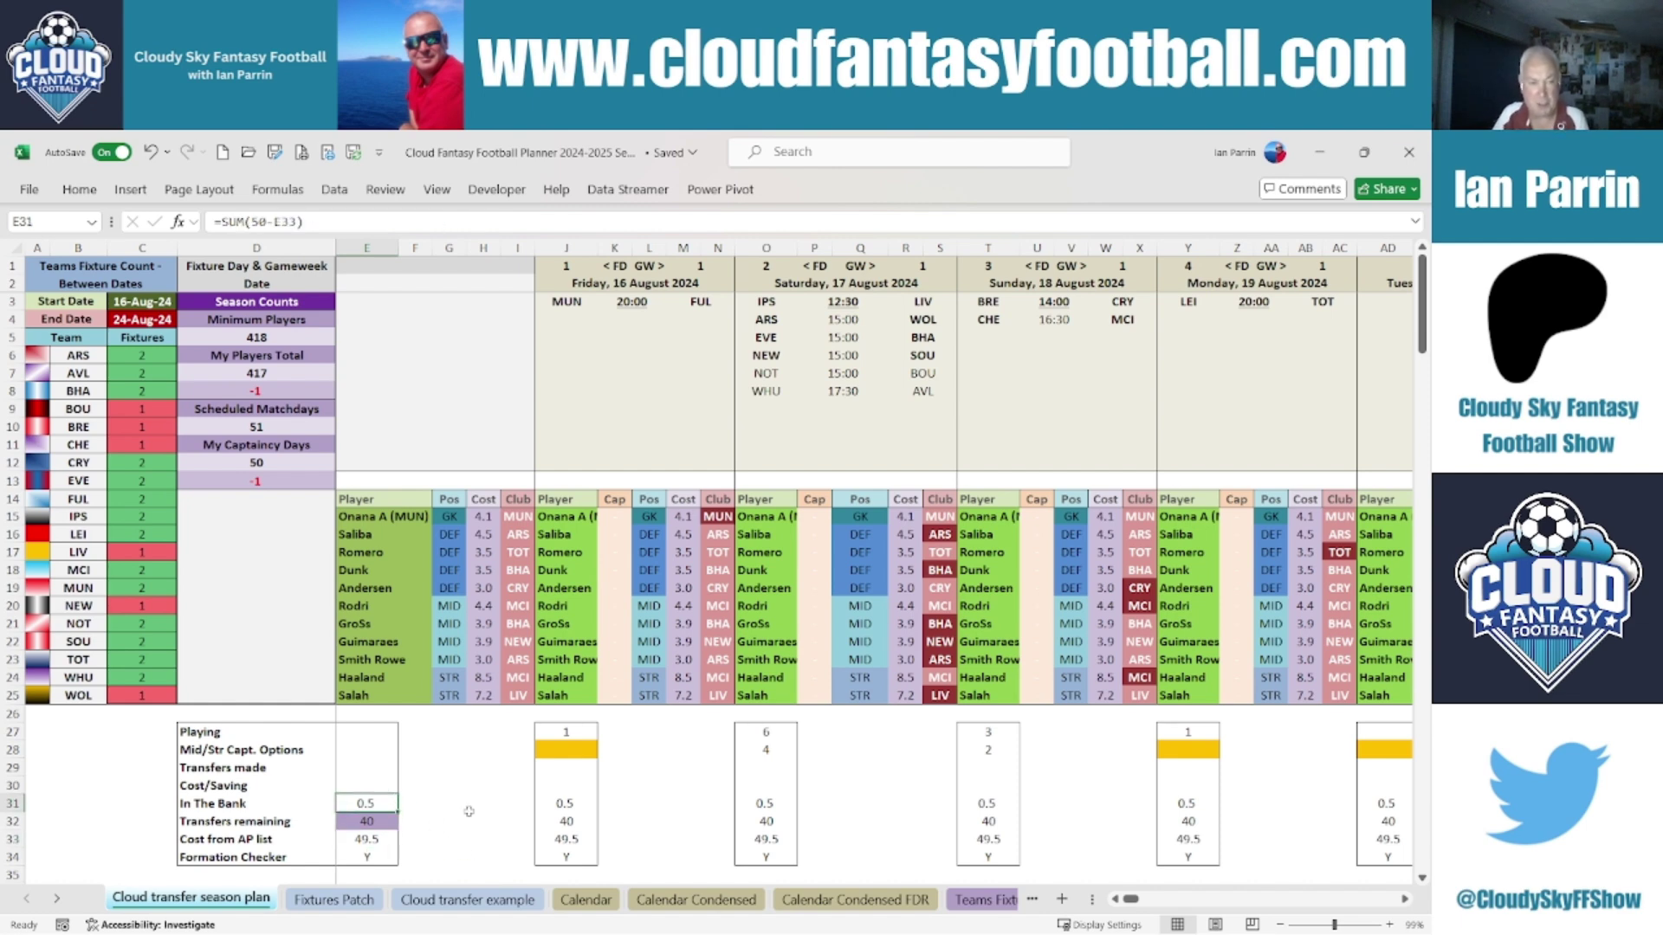
pyautogui.click(375, 820)
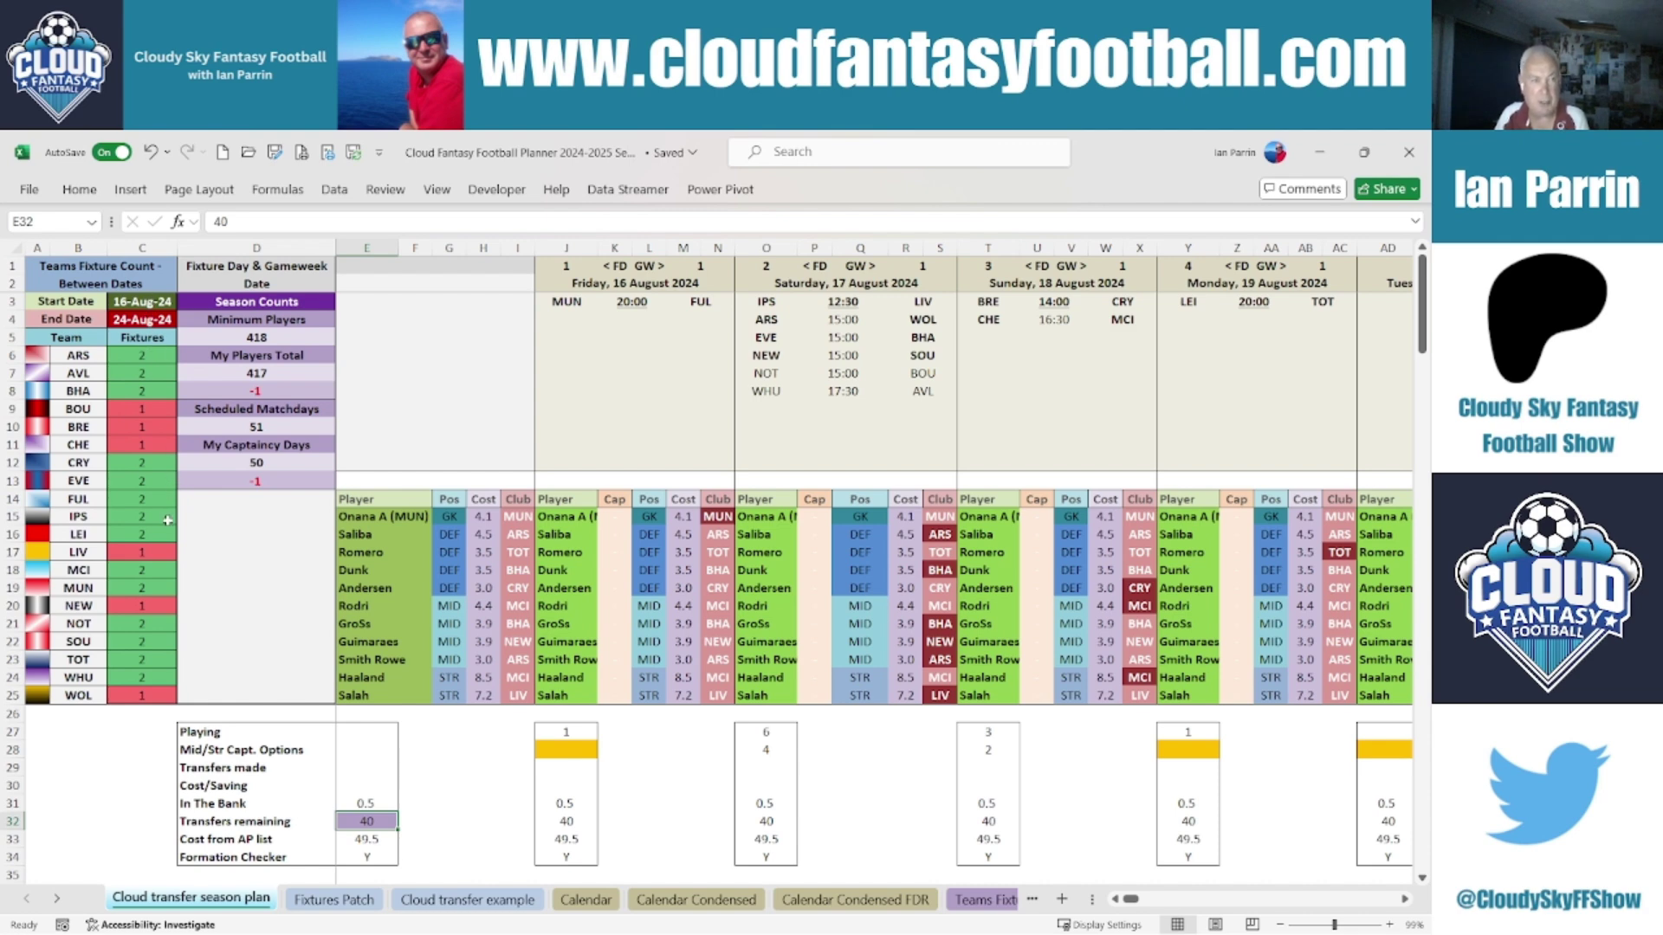
# Step: Set the End Date of the teams fixture count to Sunday, 25 August 2024
pyautogui.click(142, 320)
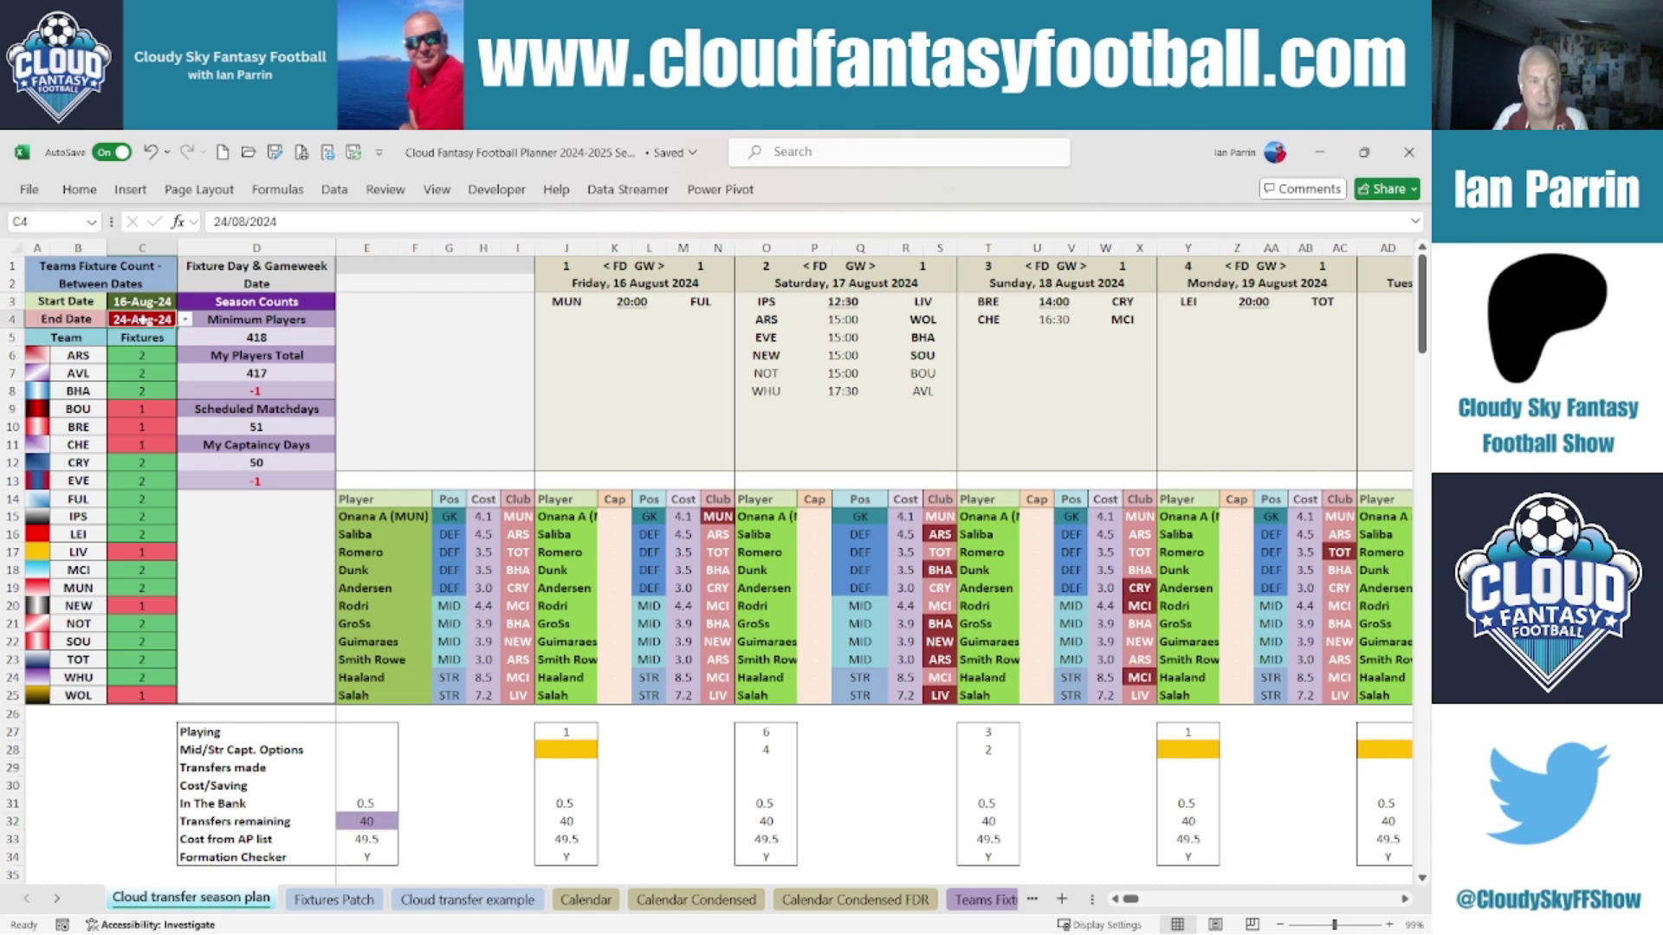
pyautogui.click(186, 320)
pyautogui.scroll(-2, 194, 420)
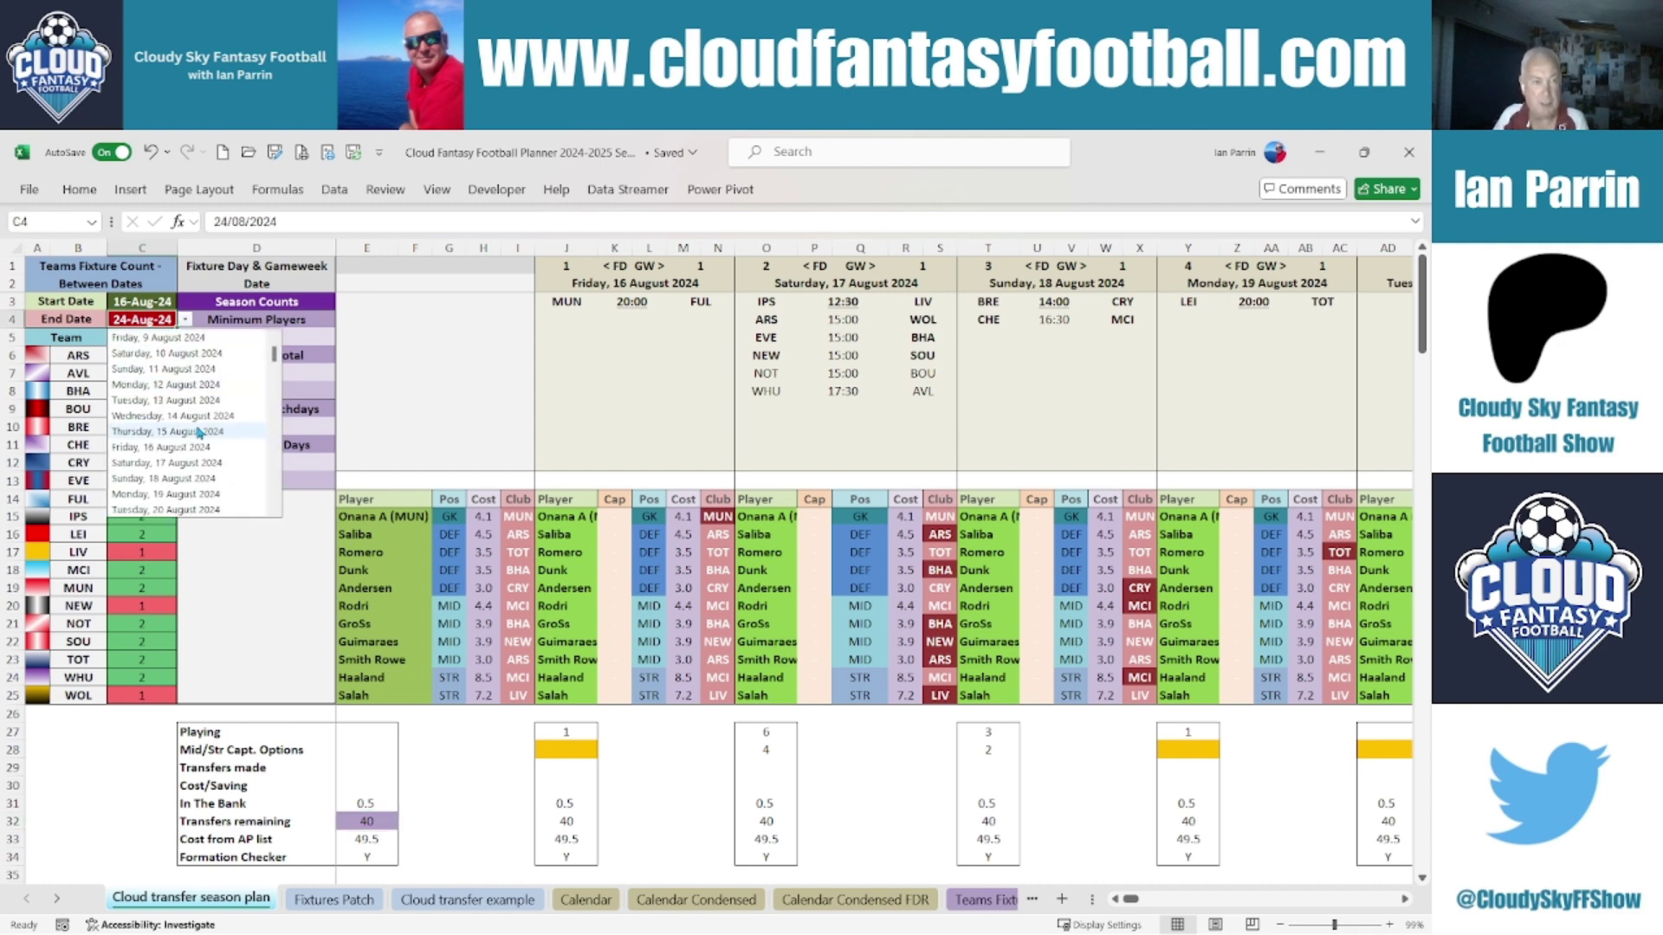
pyautogui.scroll(-1, 200, 433)
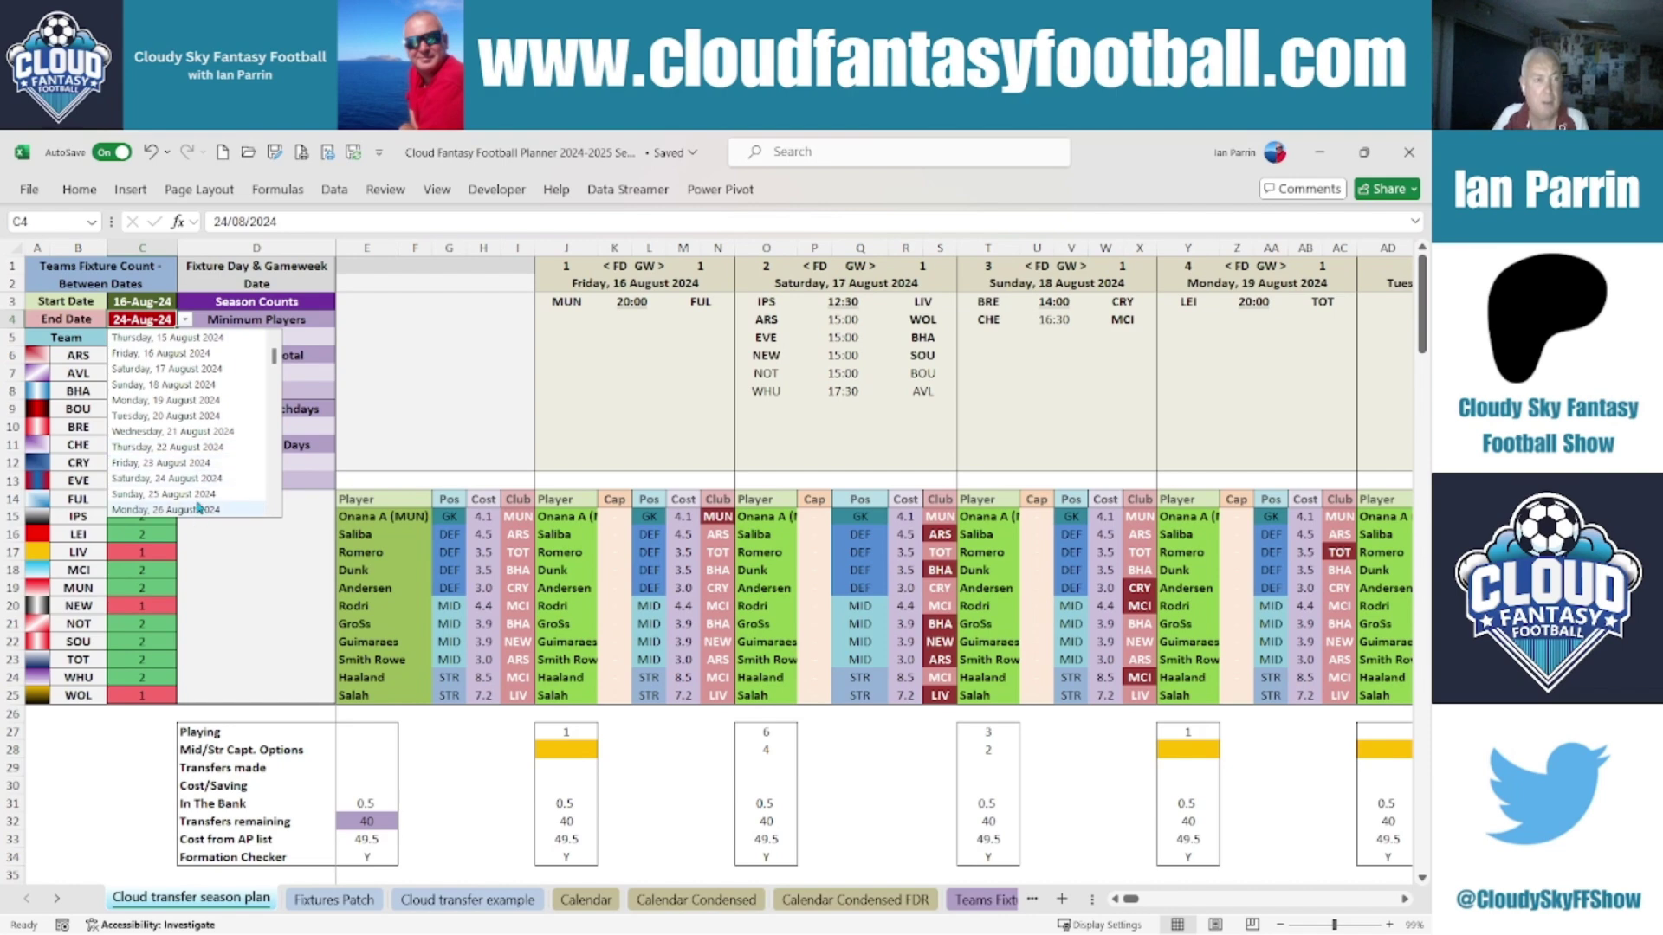
pyautogui.click(206, 487)
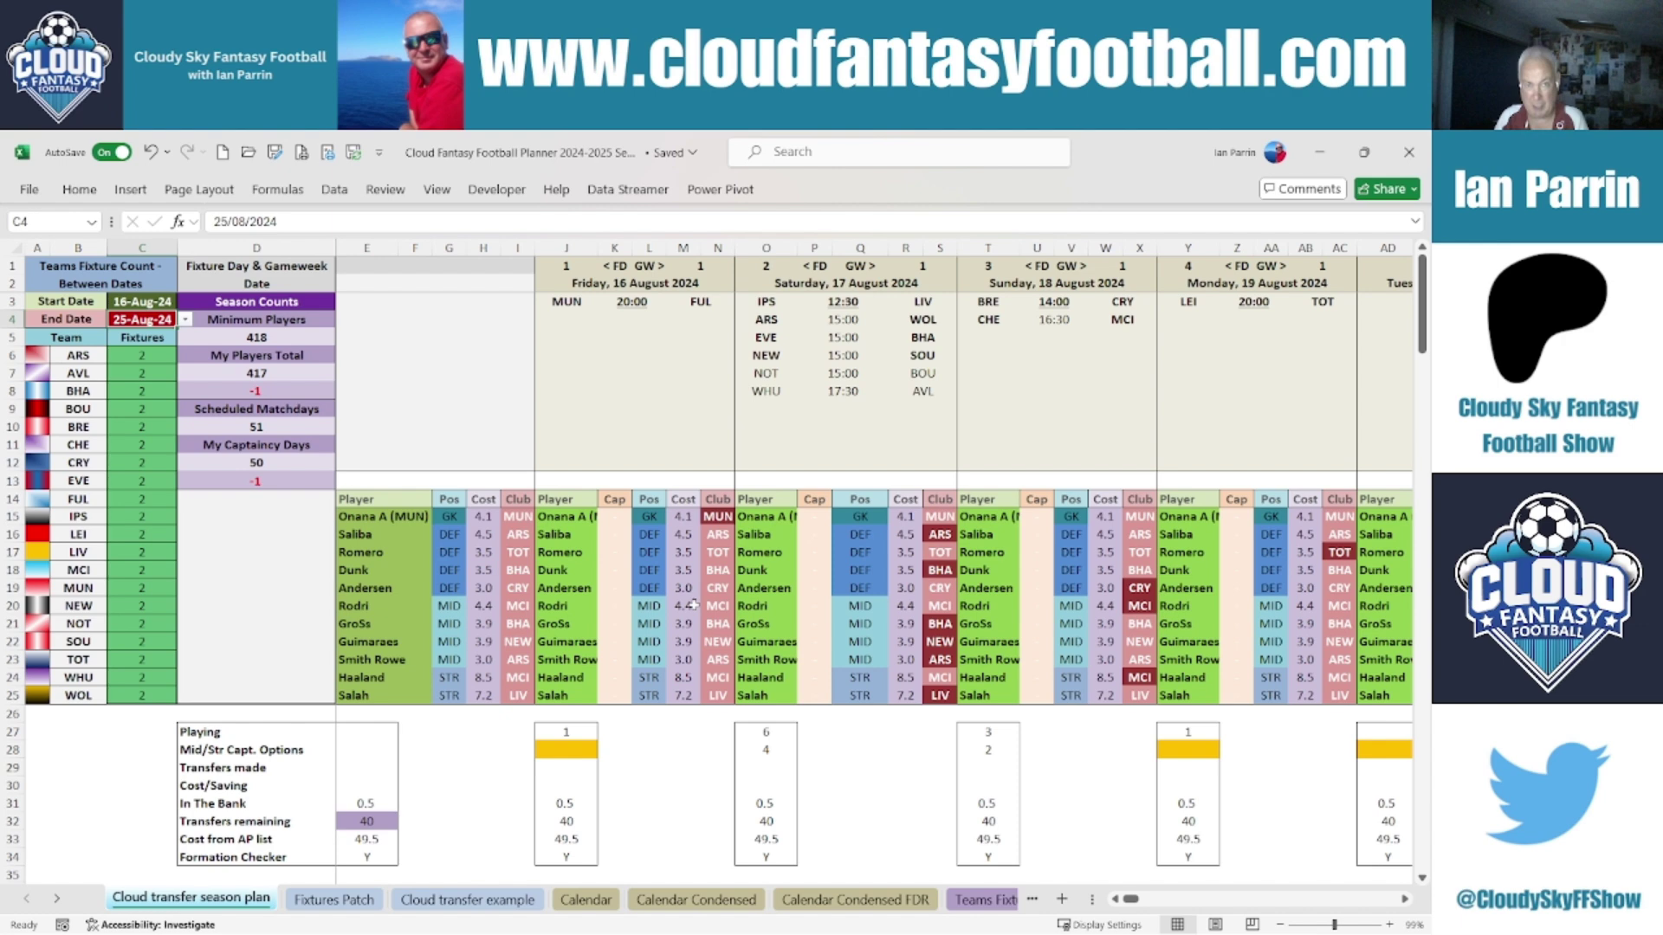
# Step: Transfer in Raya in place of the goalkeeper Onana A (MUN) for Saturday, 17 August 2024
pyautogui.click(765, 518)
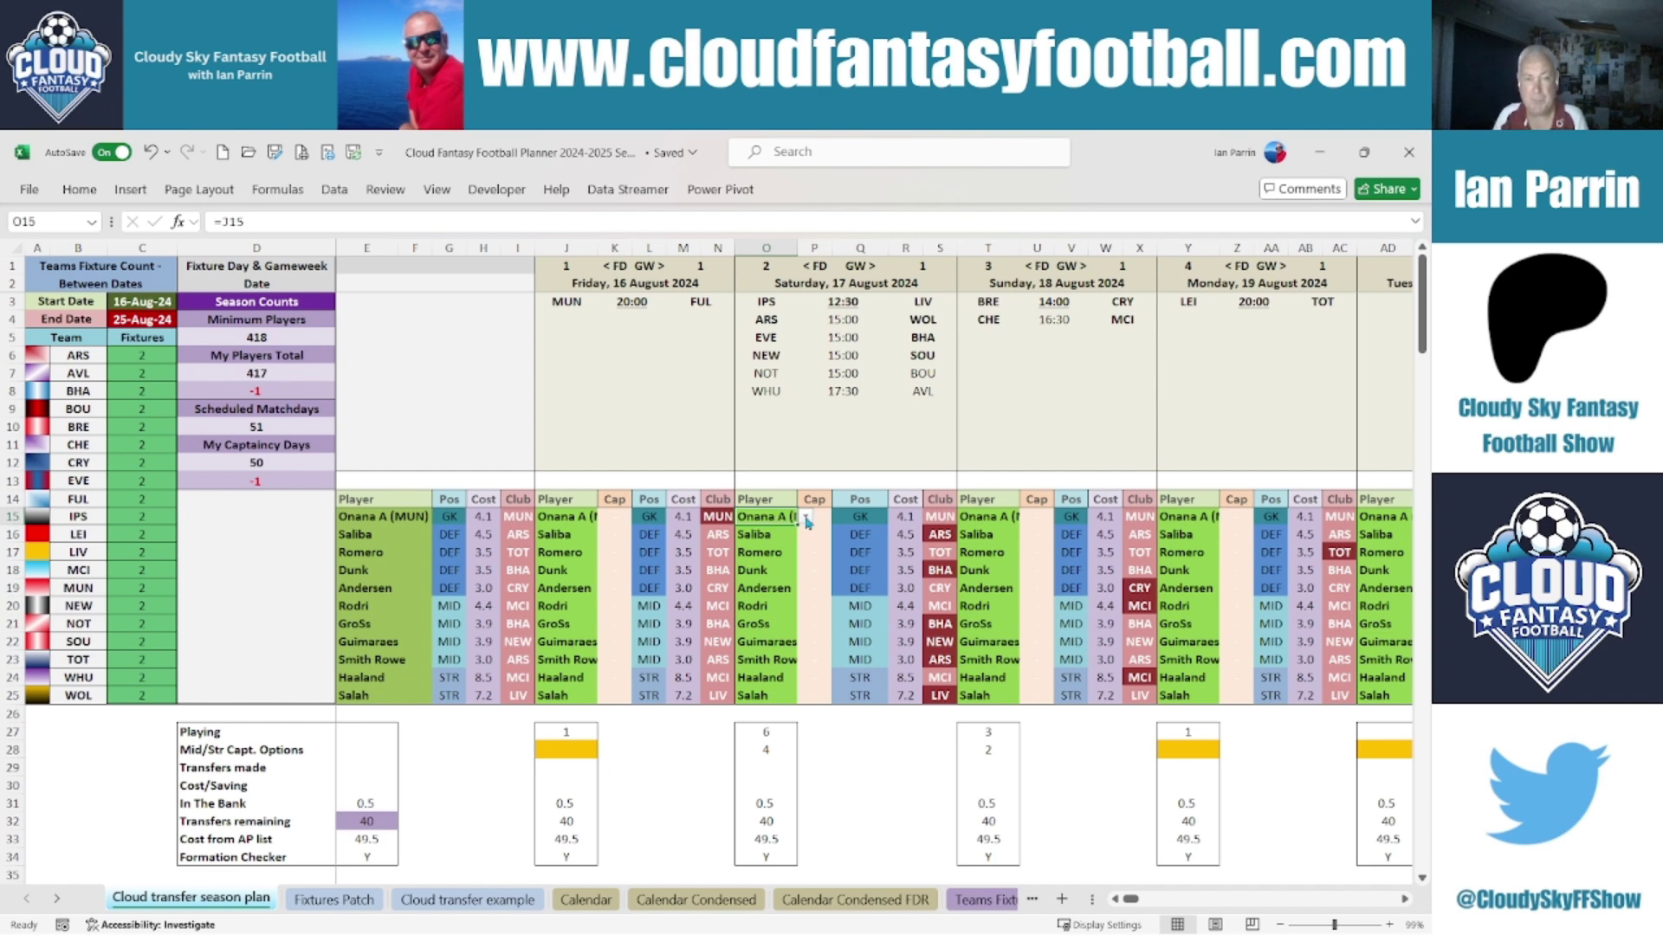
pyautogui.click(807, 519)
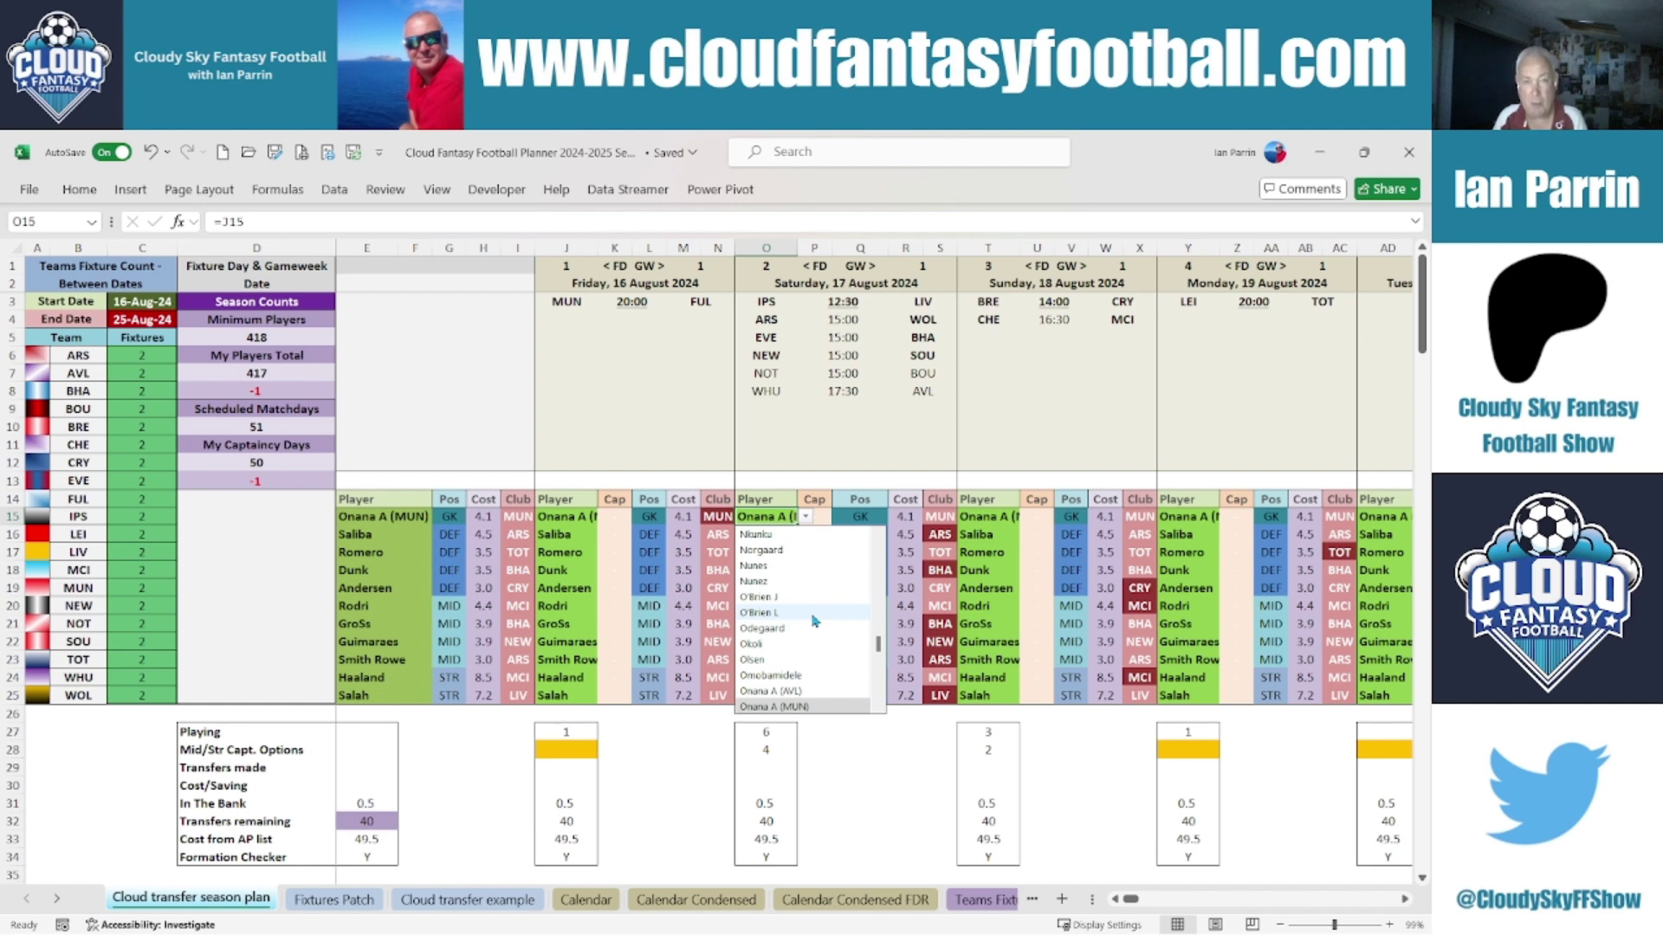
pyautogui.scroll(-4, 814, 621)
pyautogui.scroll(-5, 814, 620)
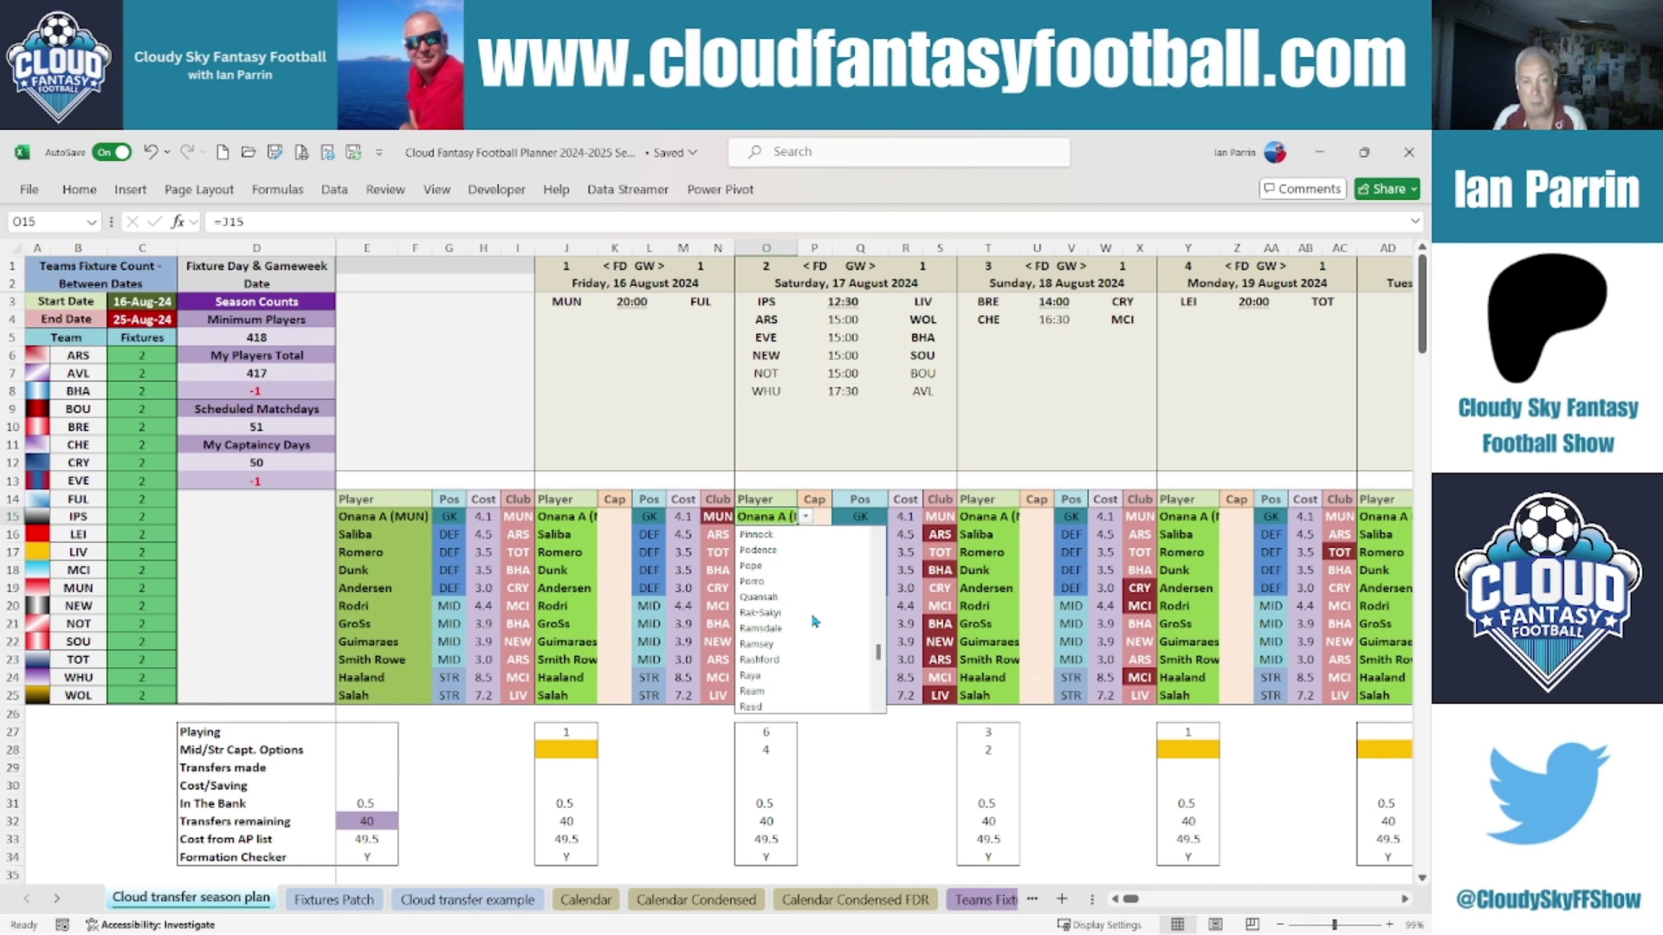
pyautogui.scroll(-1, 790, 639)
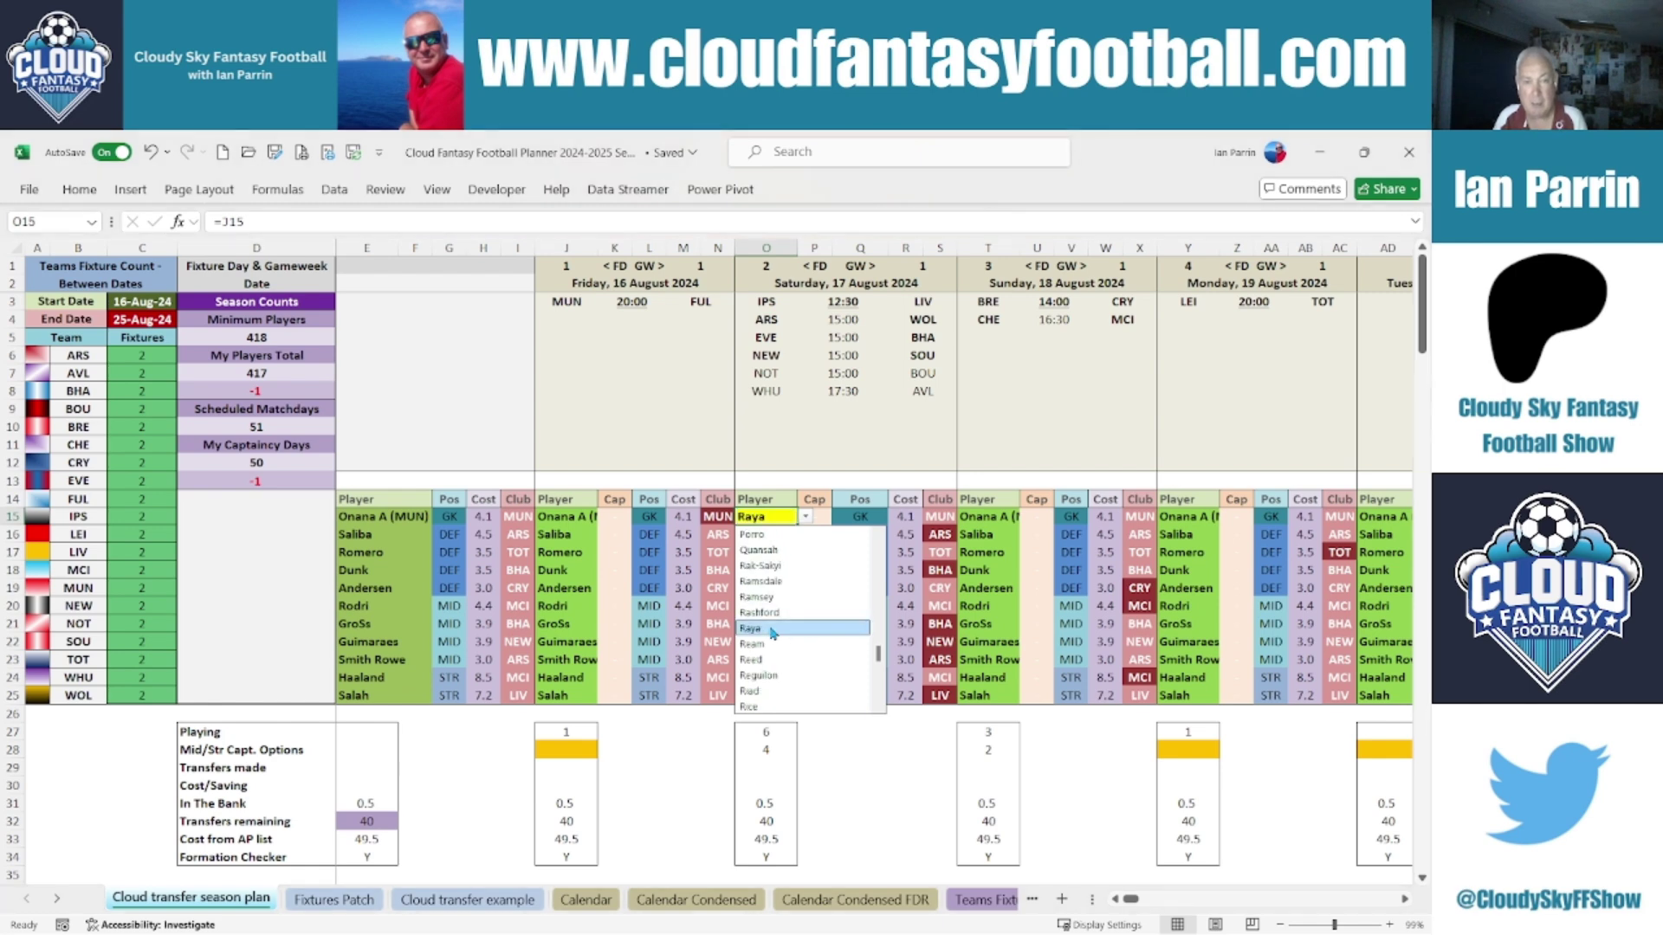
pyautogui.click(770, 630)
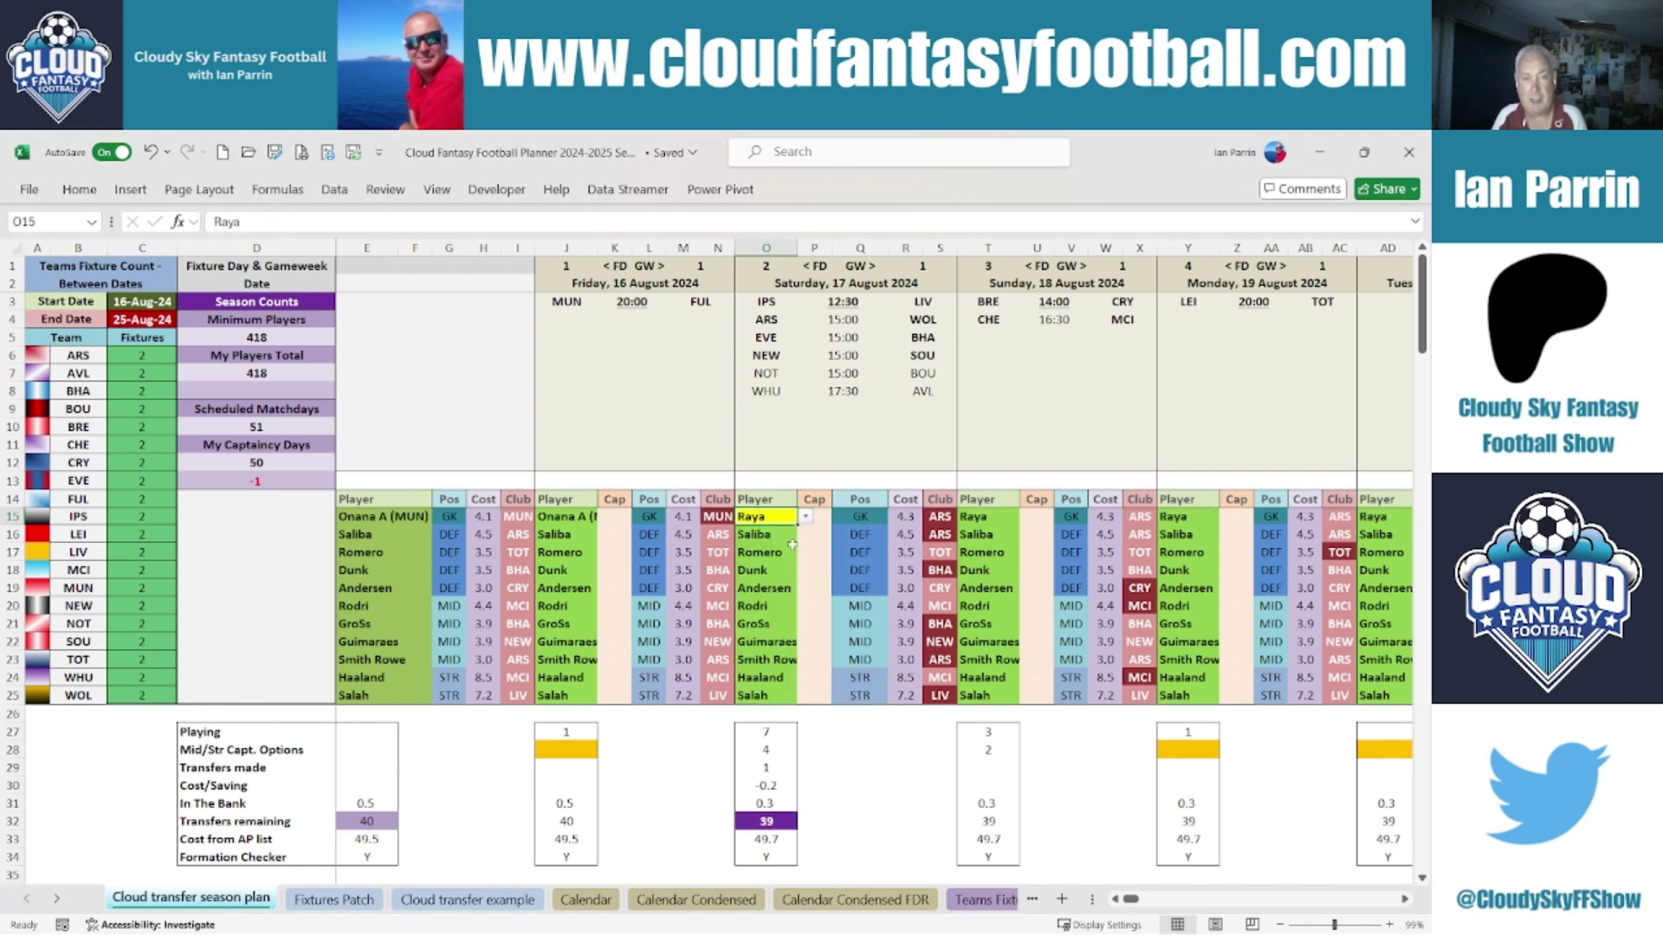
# Step: Check the transfers remaining, the new goalkeeper's club and the fixtures for 17 August 2024, dismissing the Slack notification
pyautogui.click(787, 822)
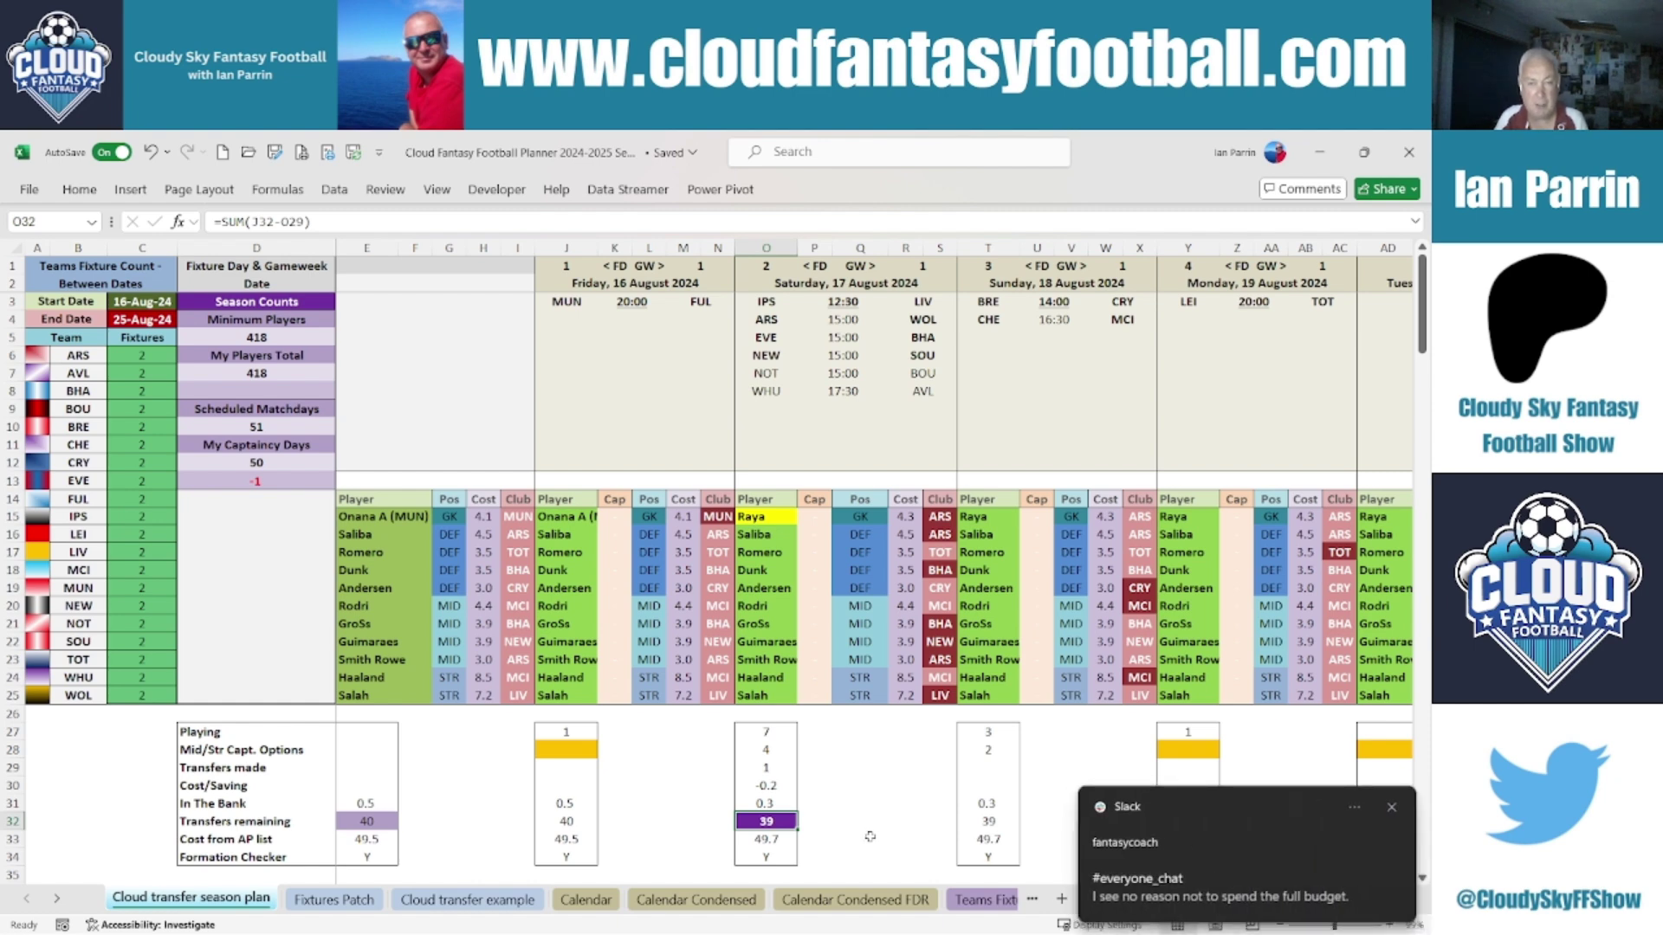
pyautogui.click(1391, 807)
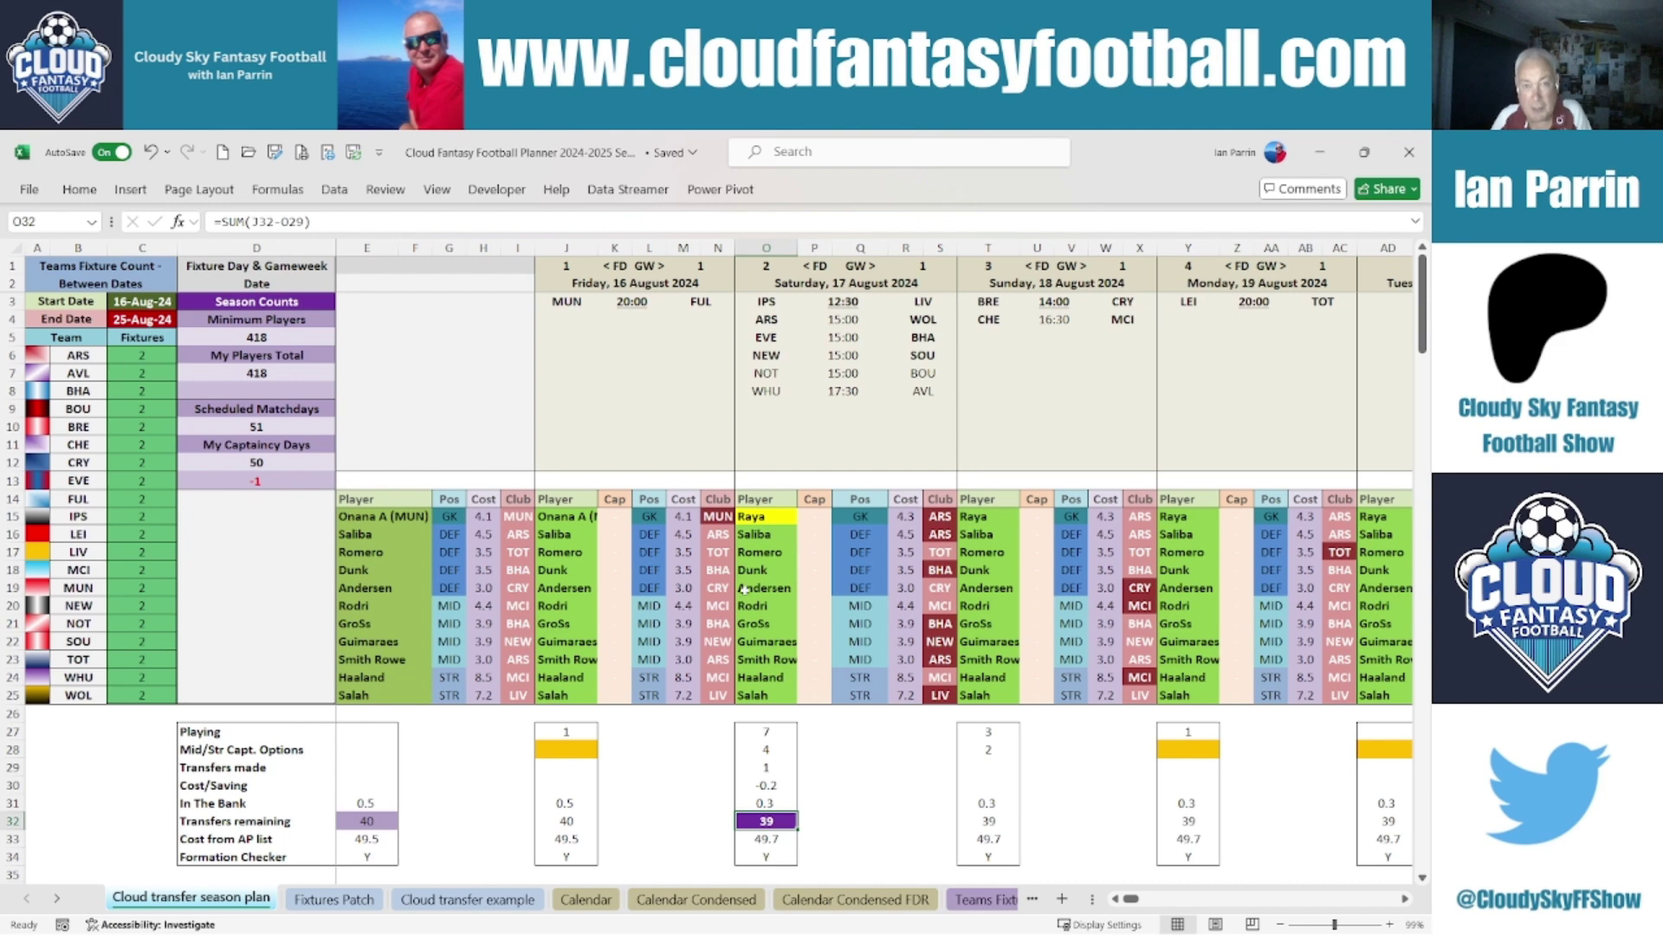
pyautogui.click(944, 518)
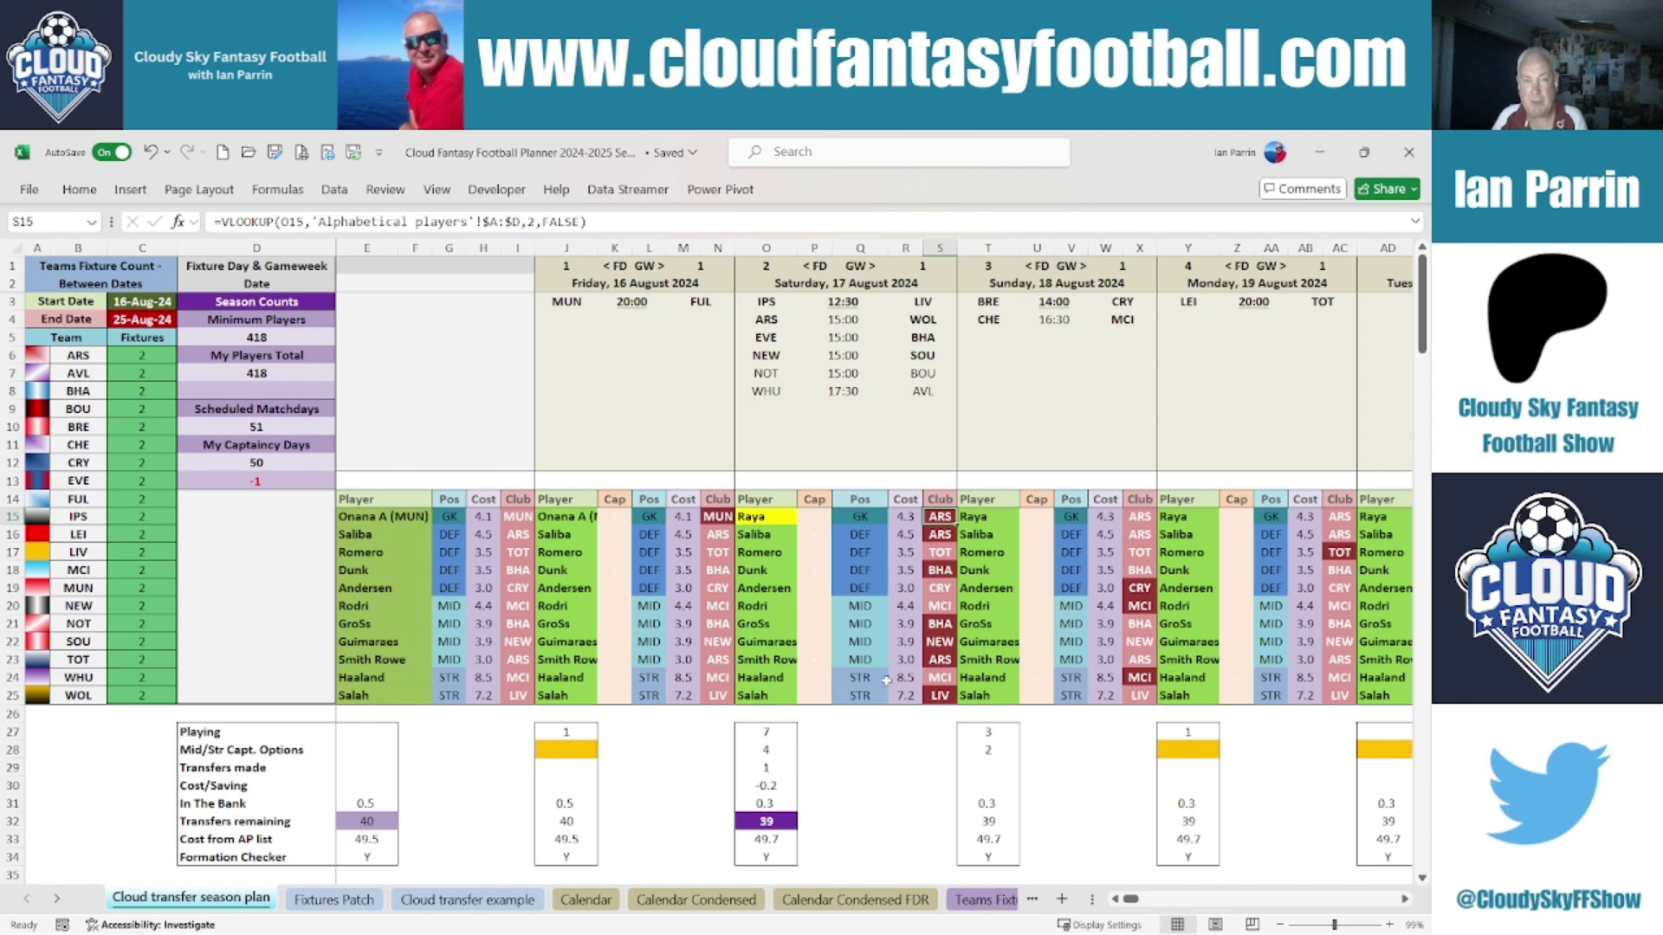
pyautogui.moveTo(766, 302); pyautogui.dragTo(866, 345)
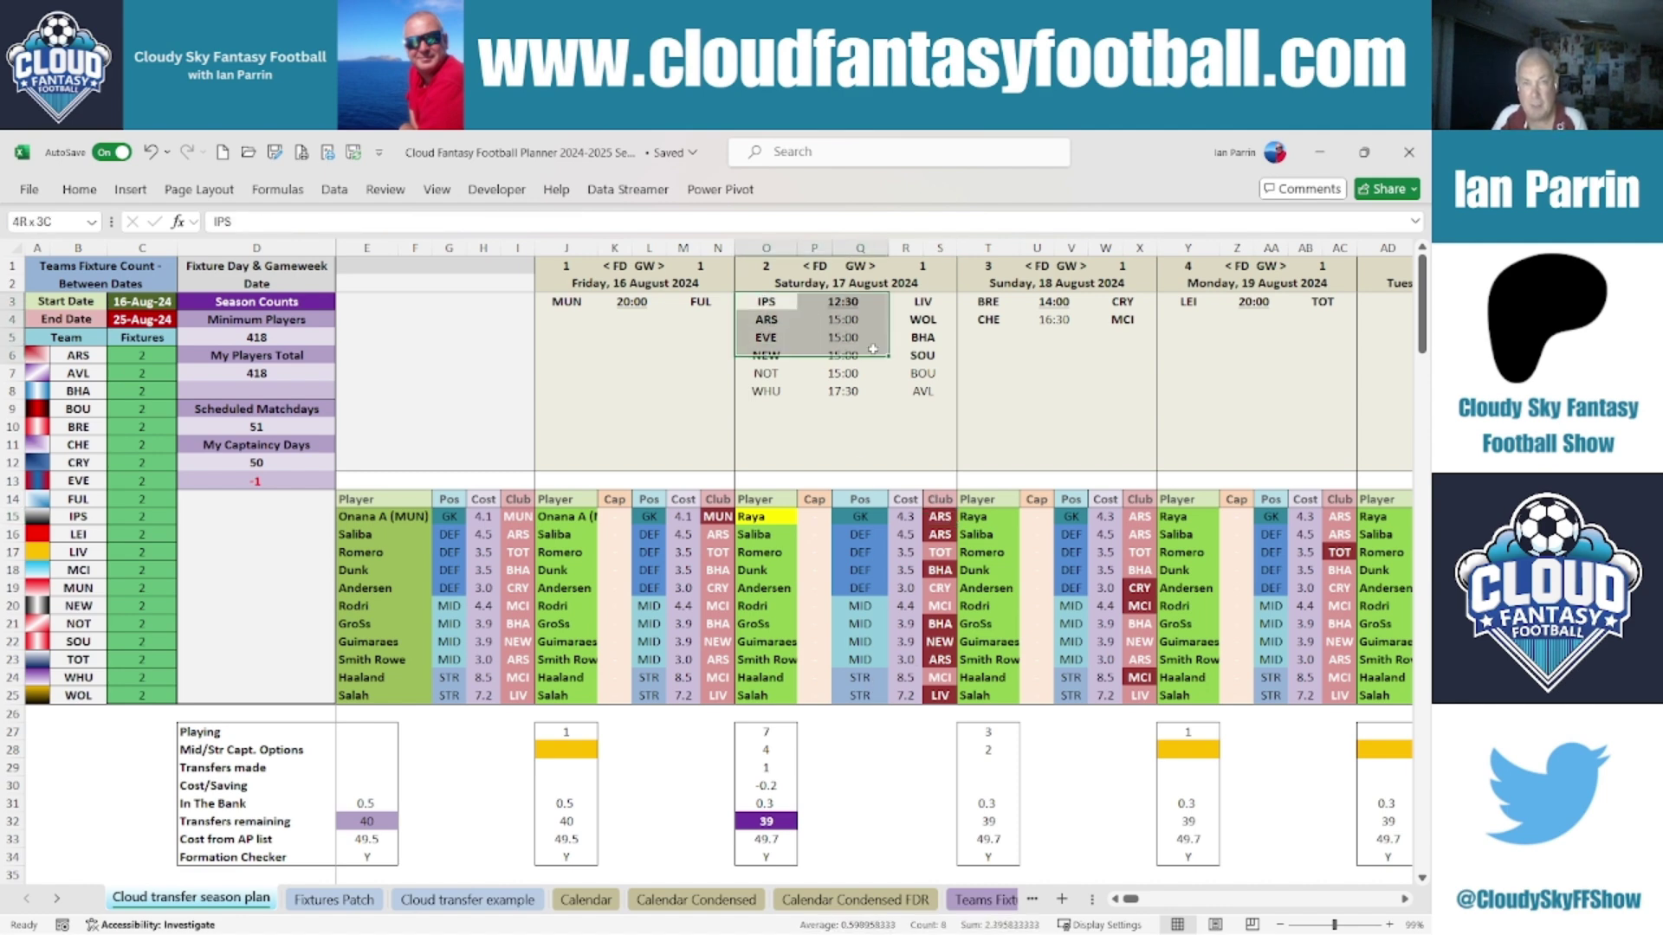
# Step: Check the fixtures and kick-off times for 17 August 2024 and make Onana A (MUN) captain for Friday, 16 August 2024
pyautogui.moveTo(766, 302); pyautogui.dragTo(766, 355)
pyautogui.click(854, 303)
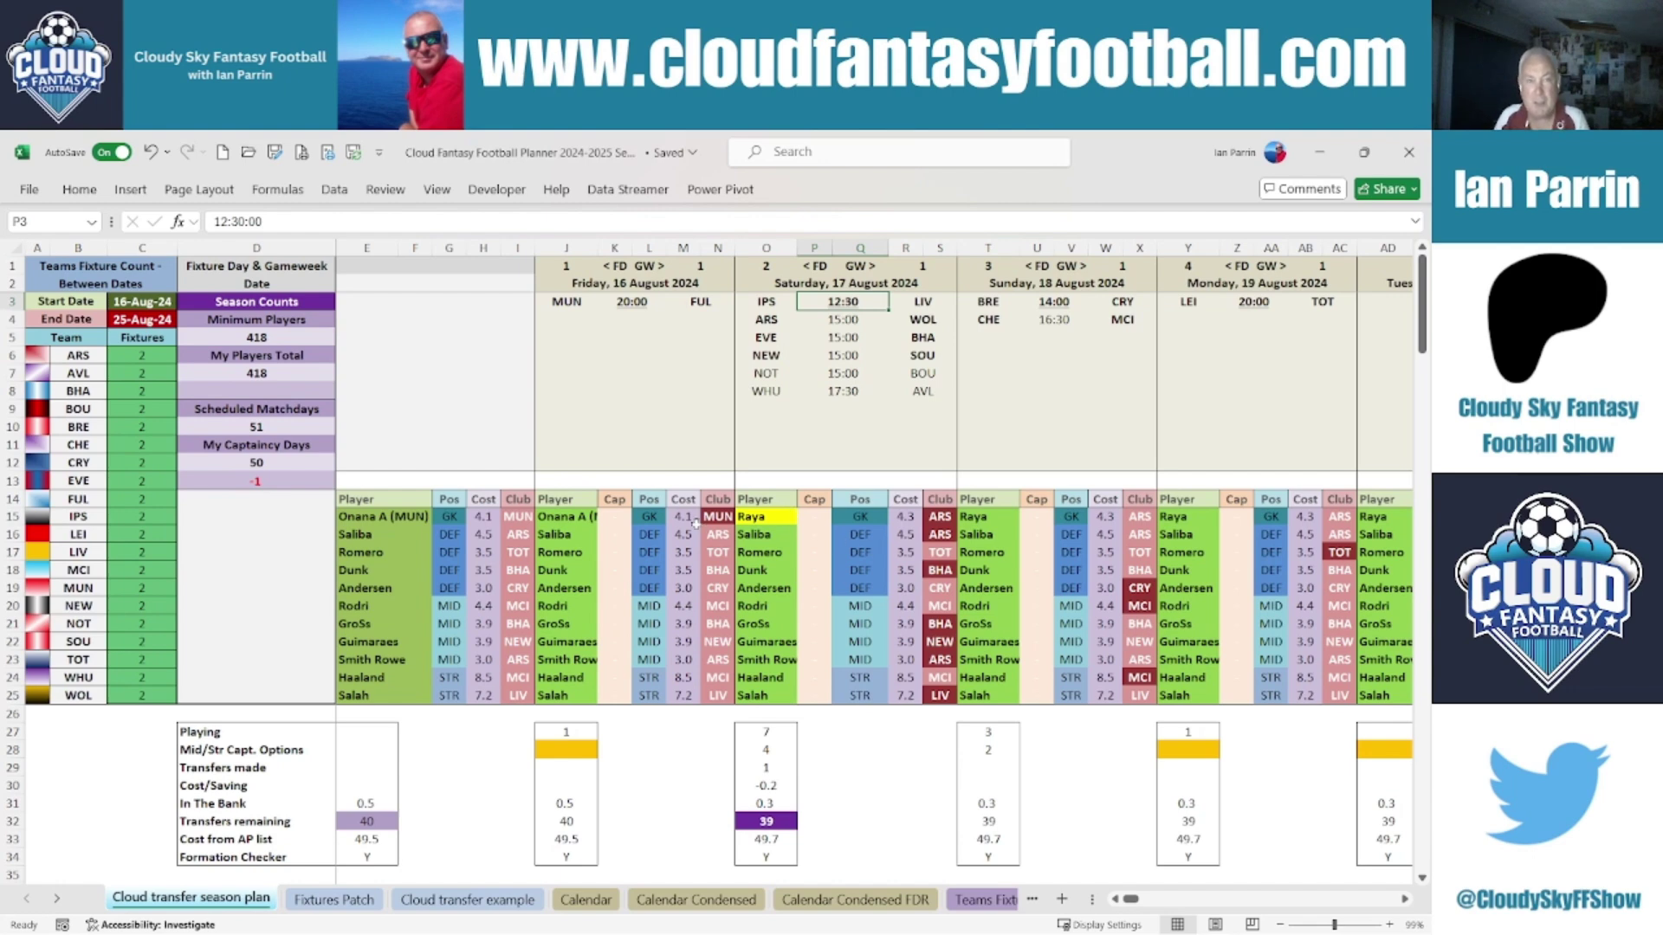
pyautogui.click(615, 517)
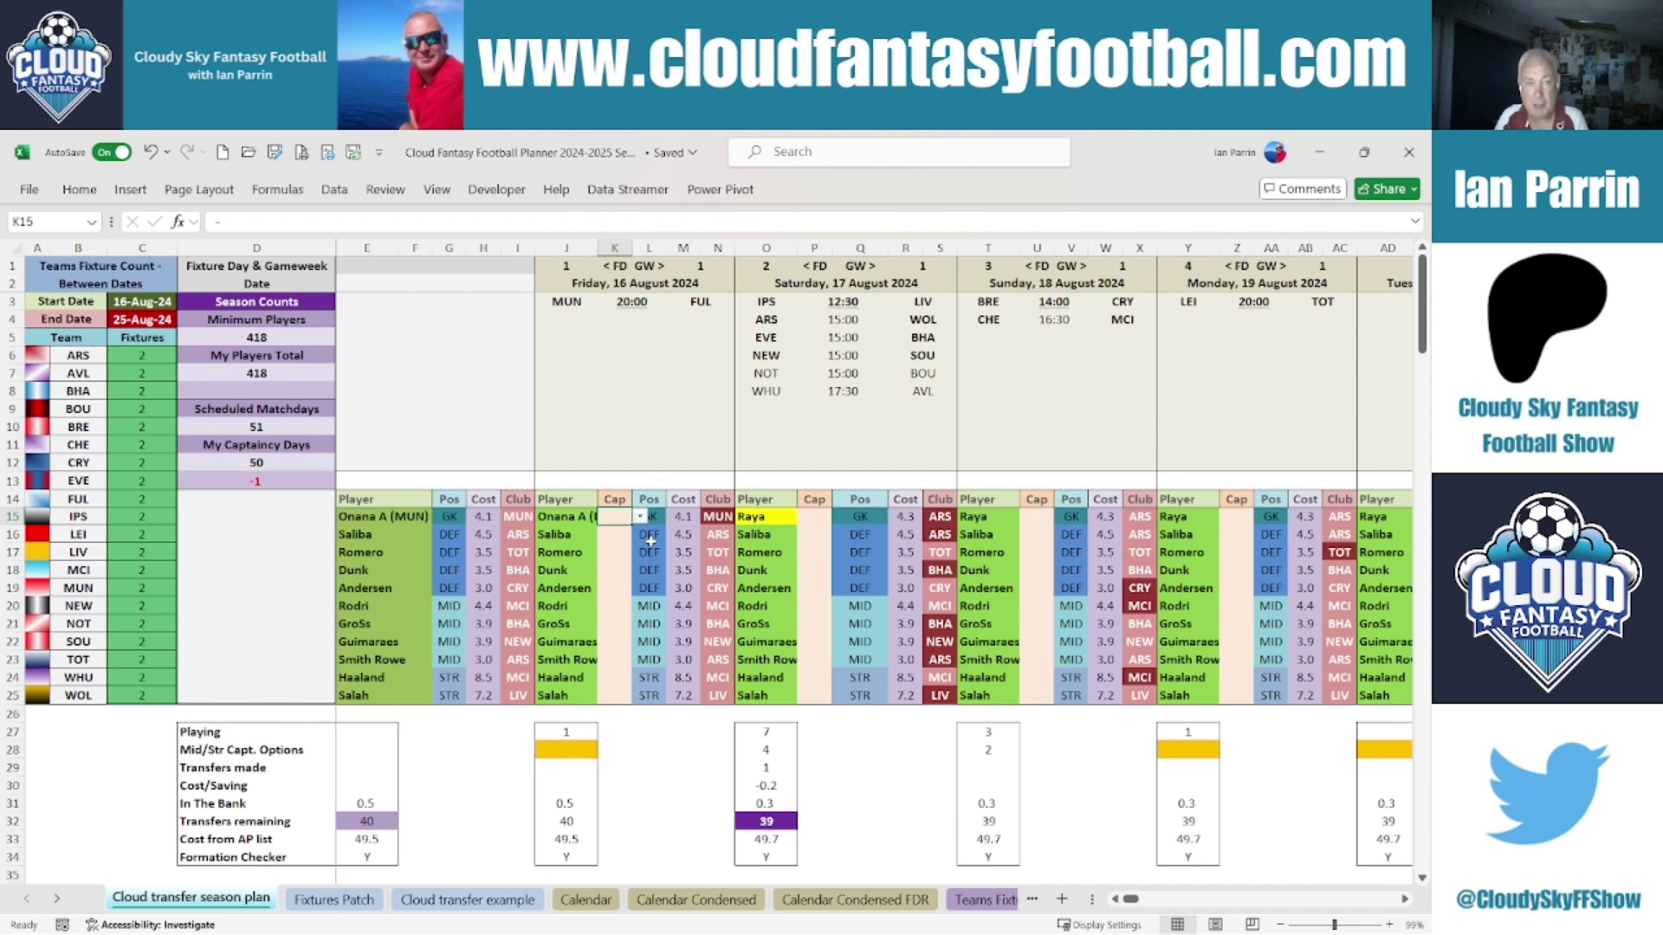
pyautogui.click(640, 518)
pyautogui.click(613, 551)
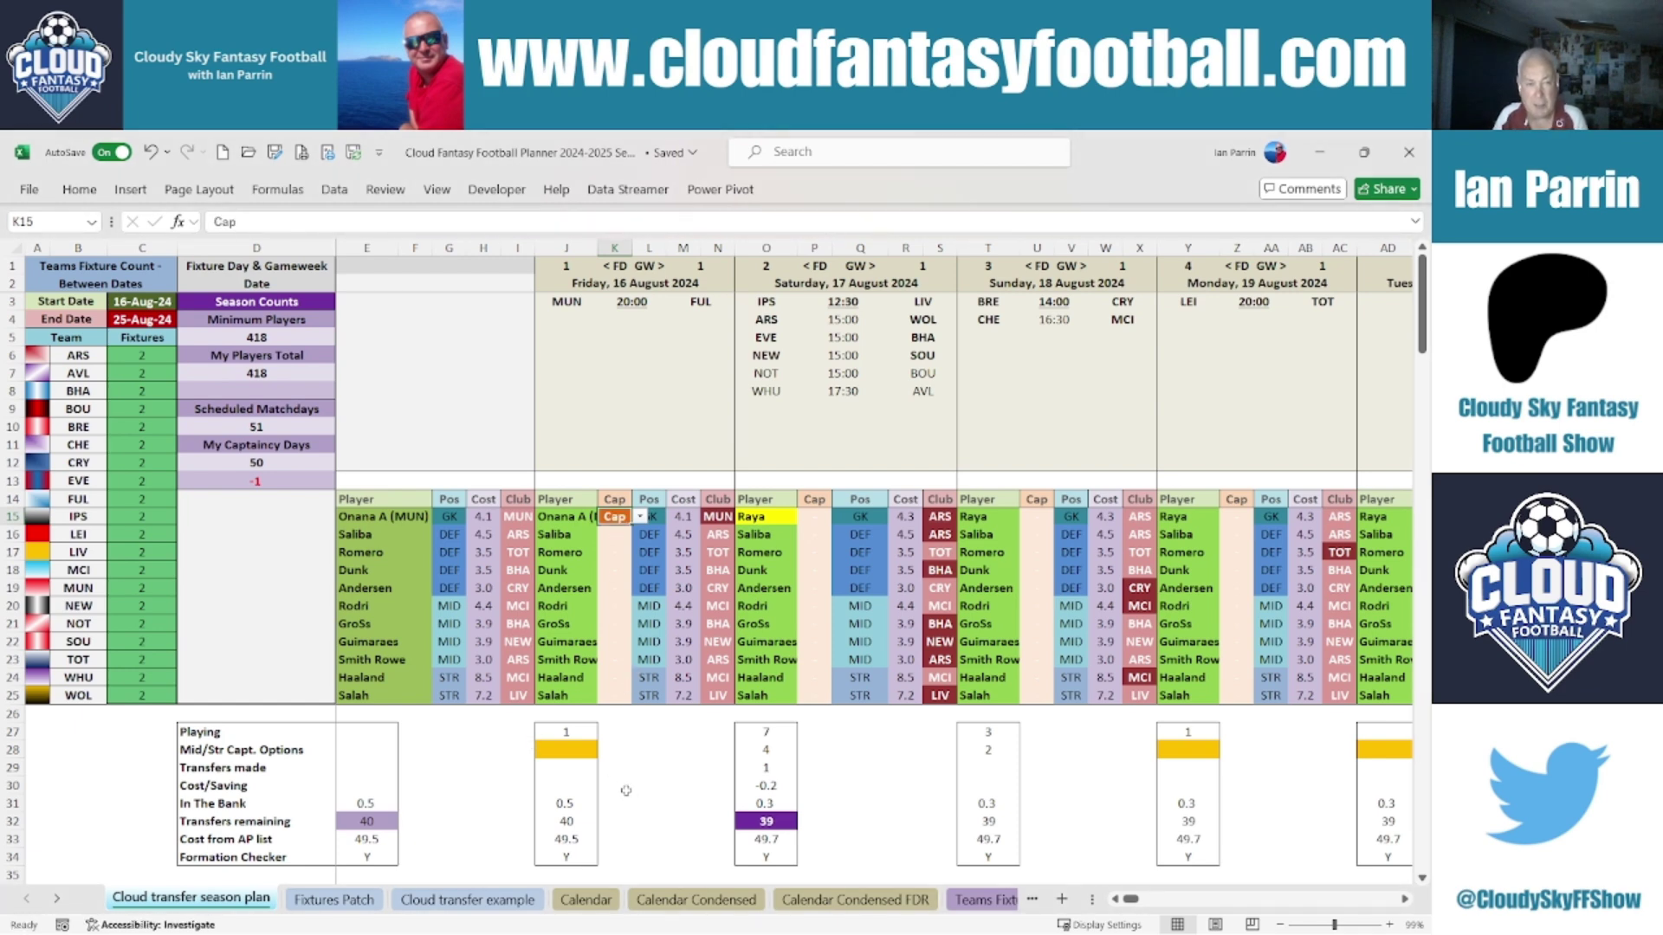
# Step: Make Salah captain for Saturday, 17 August 2024, and check the Playing and Mid/Str Capt. Options rows
pyautogui.click(573, 732)
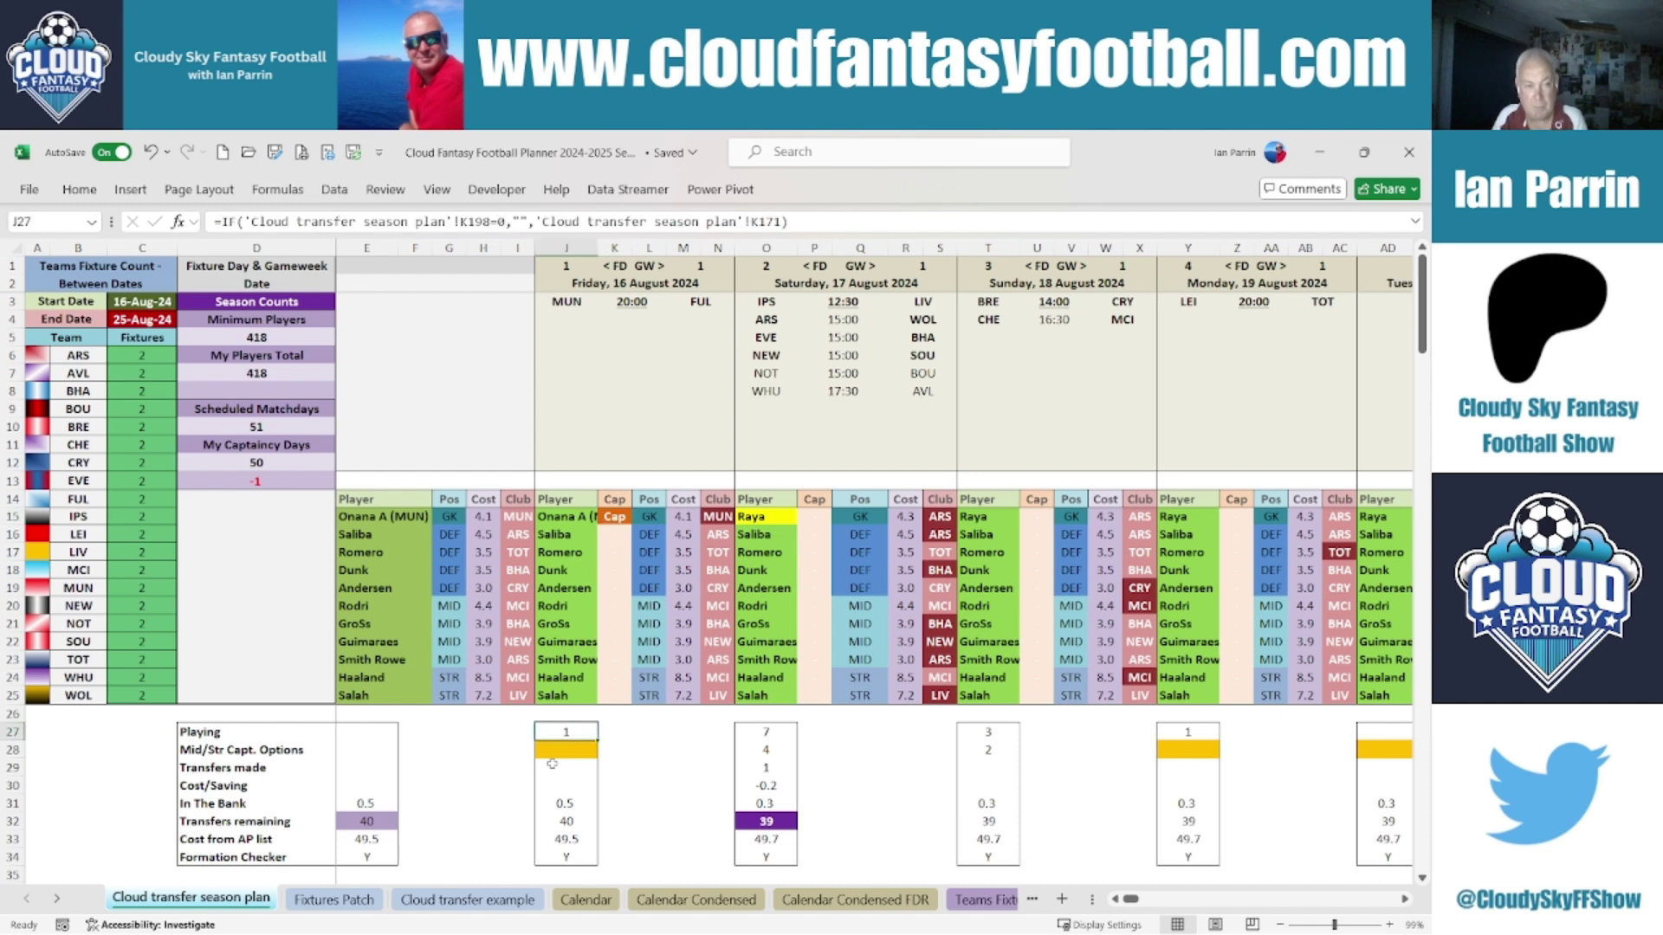
pyautogui.click(771, 734)
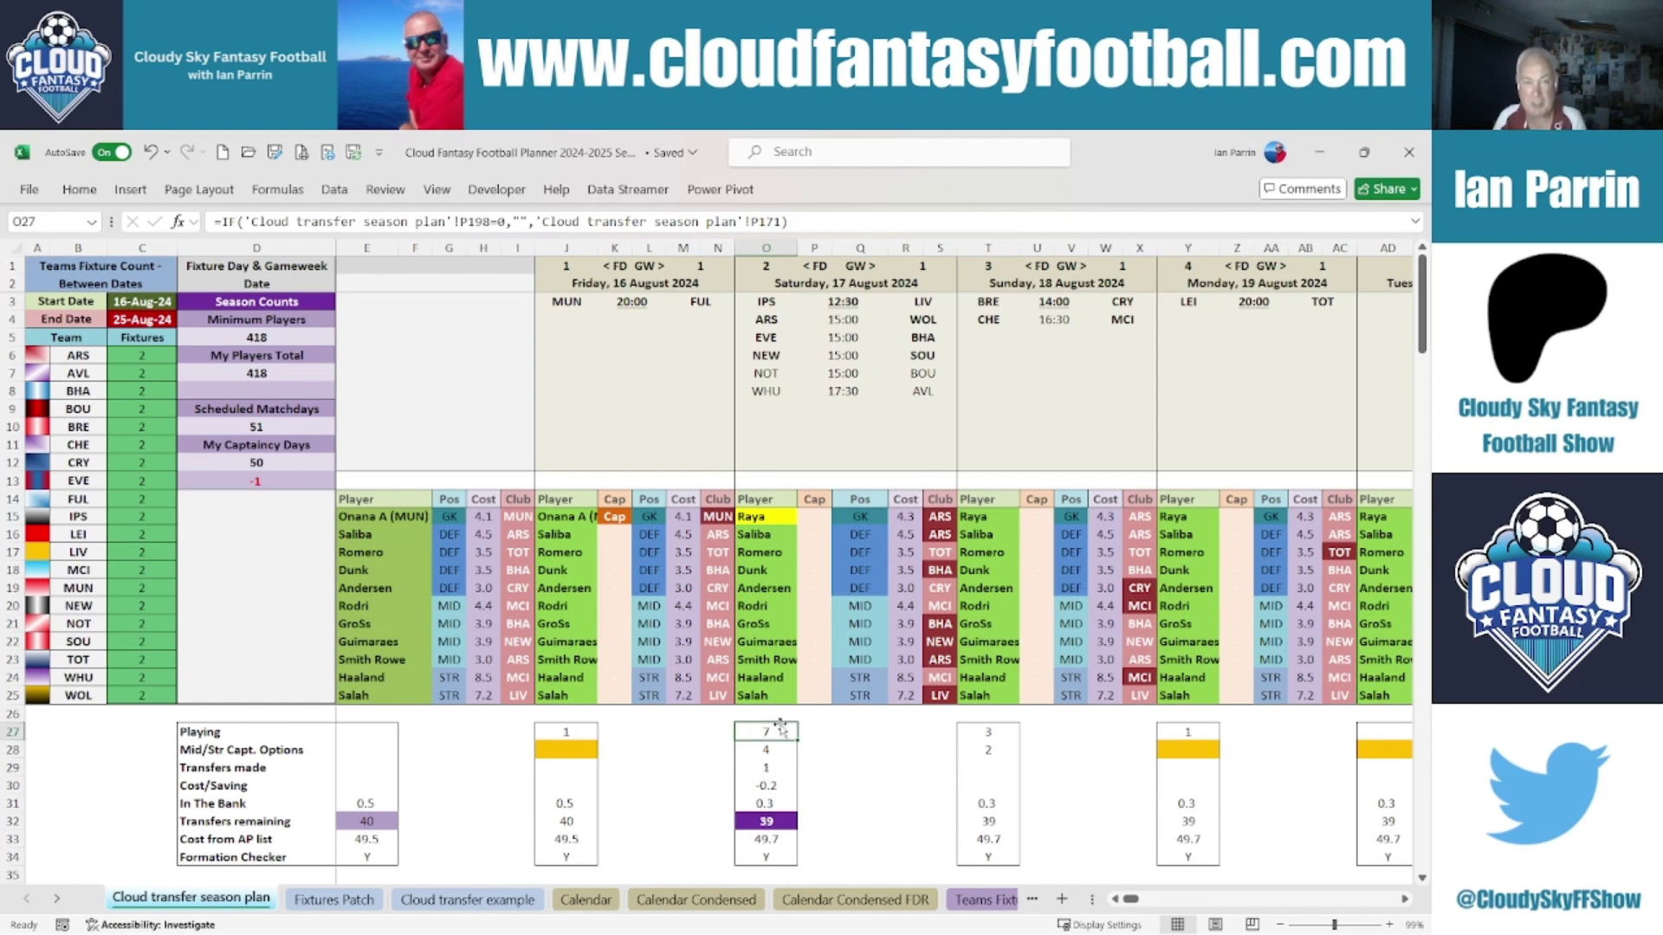
pyautogui.click(812, 695)
pyautogui.click(839, 696)
pyautogui.click(820, 730)
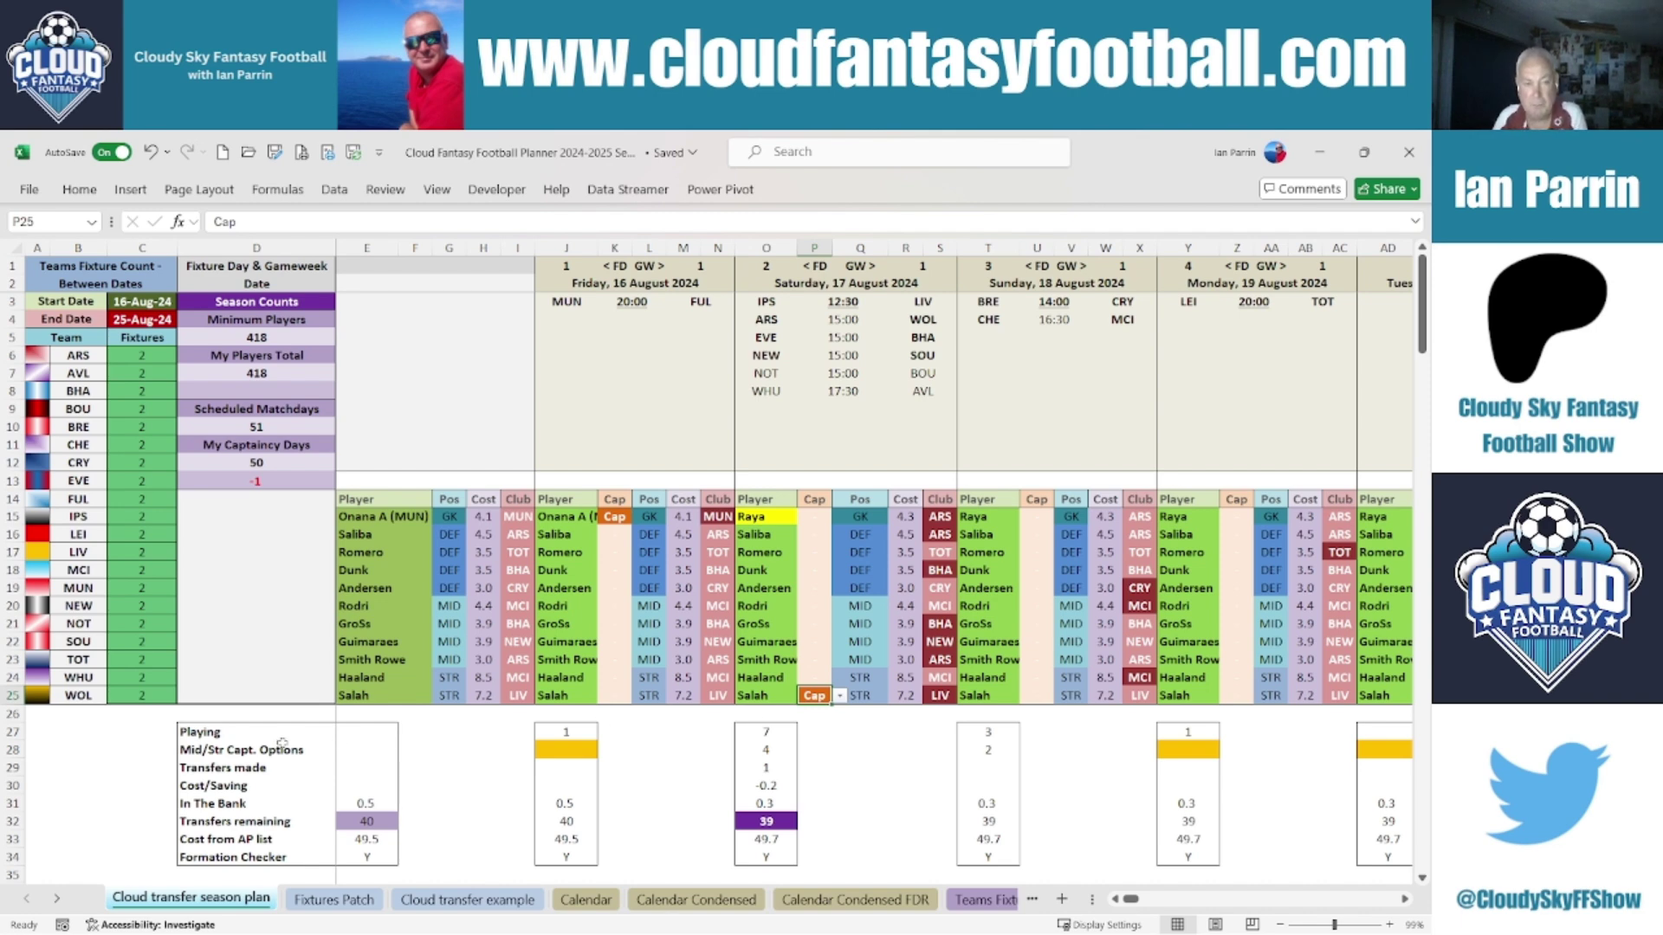
pyautogui.click(11, 750)
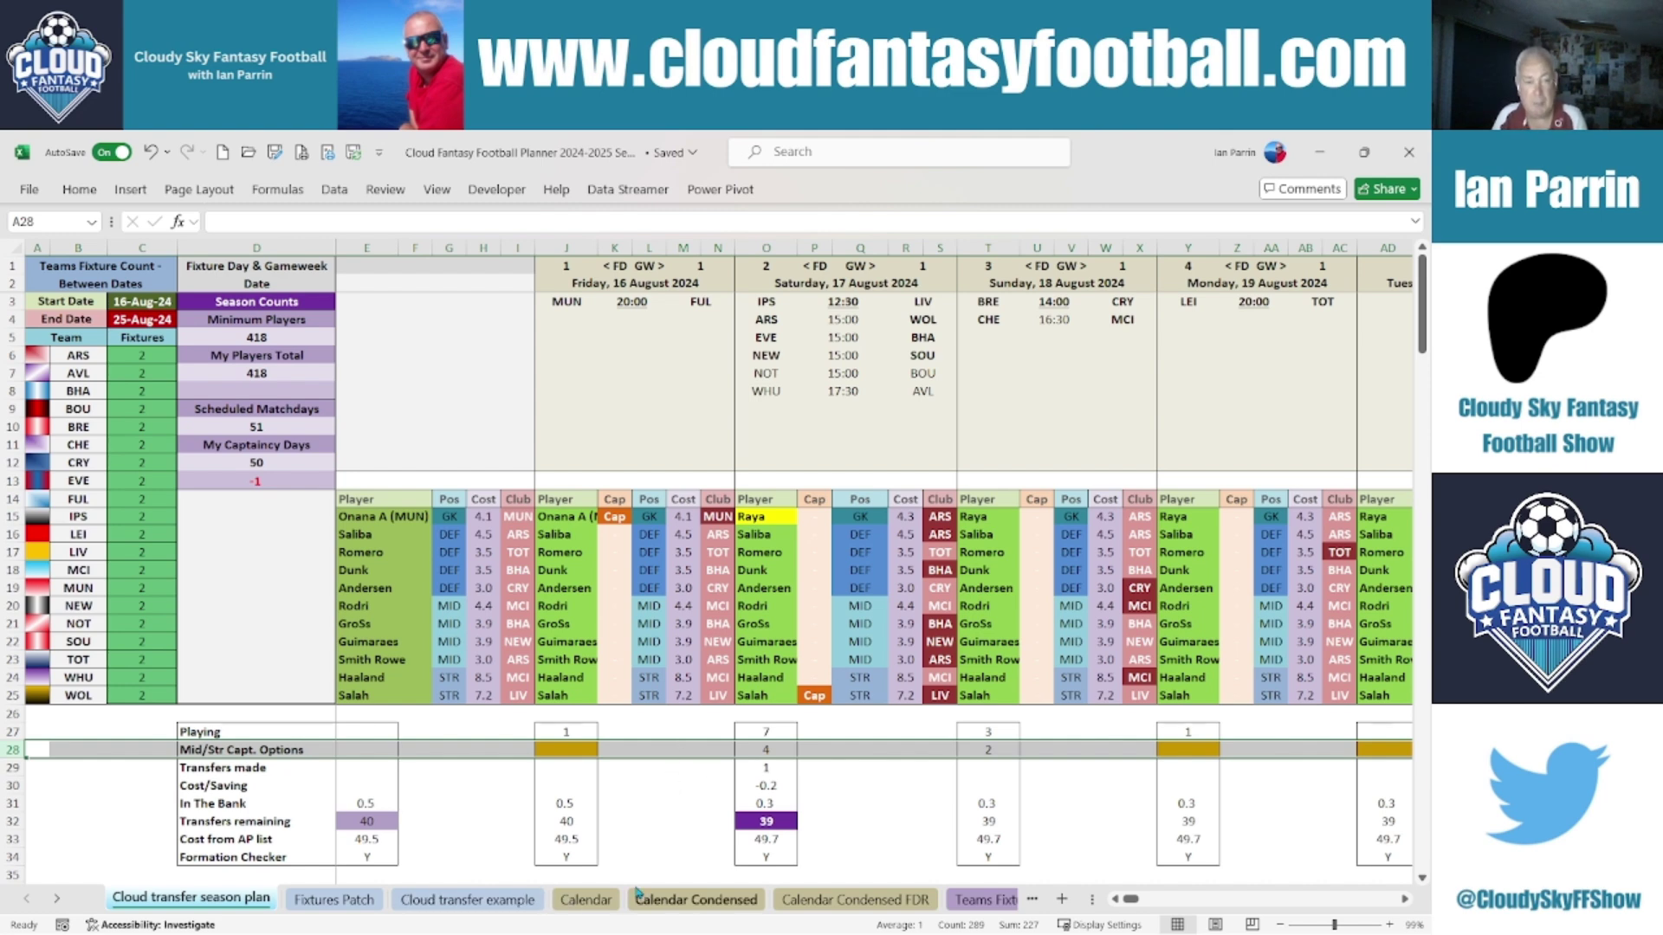
# Step: Review the copy-and-paste instructions on the Fixtures Patch sheet and the sample transfers on the Cloud transfer example sheet
pyautogui.click(362, 906)
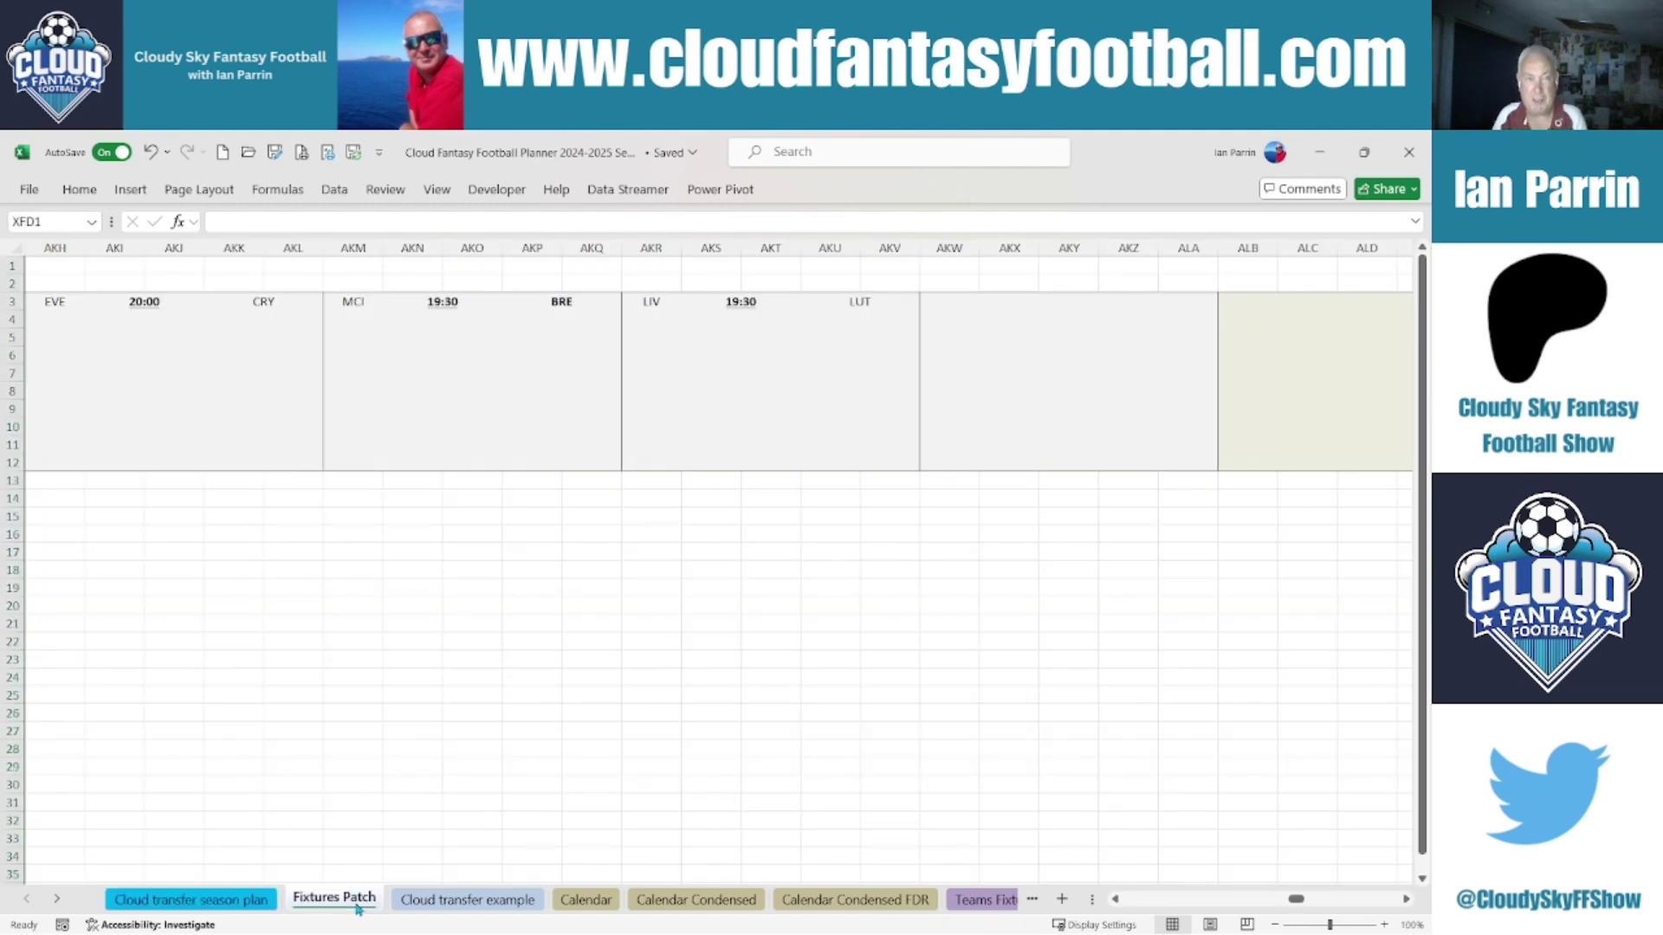
pyautogui.moveTo(1292, 899); pyautogui.dragTo(1102, 897)
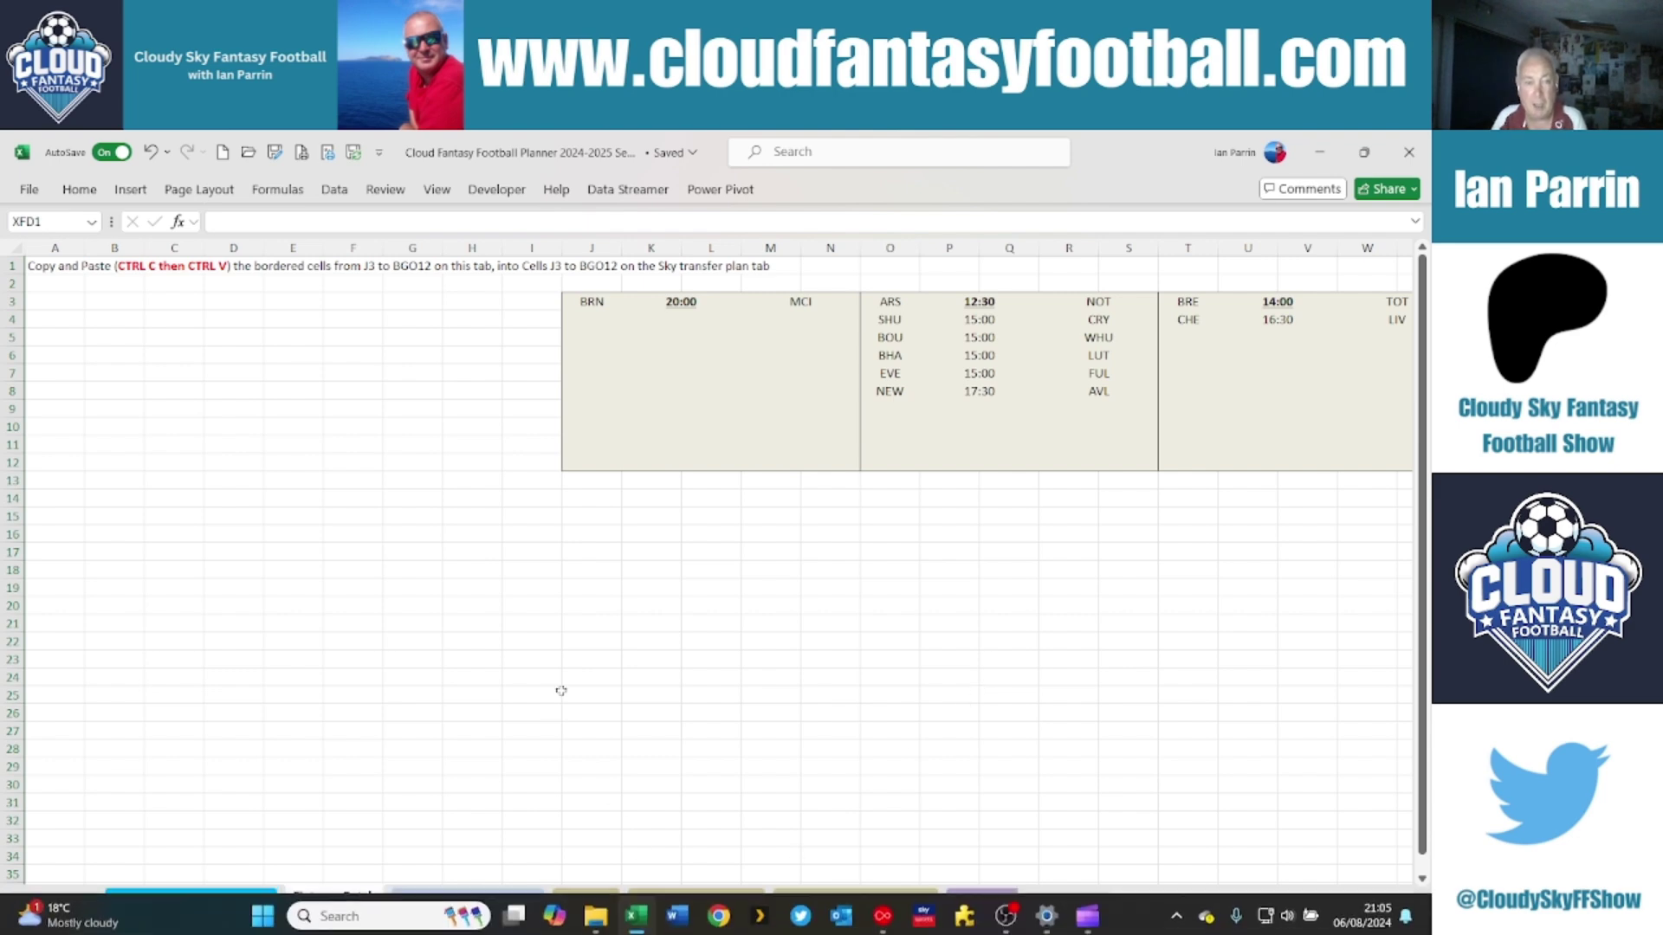
pyautogui.click(467, 900)
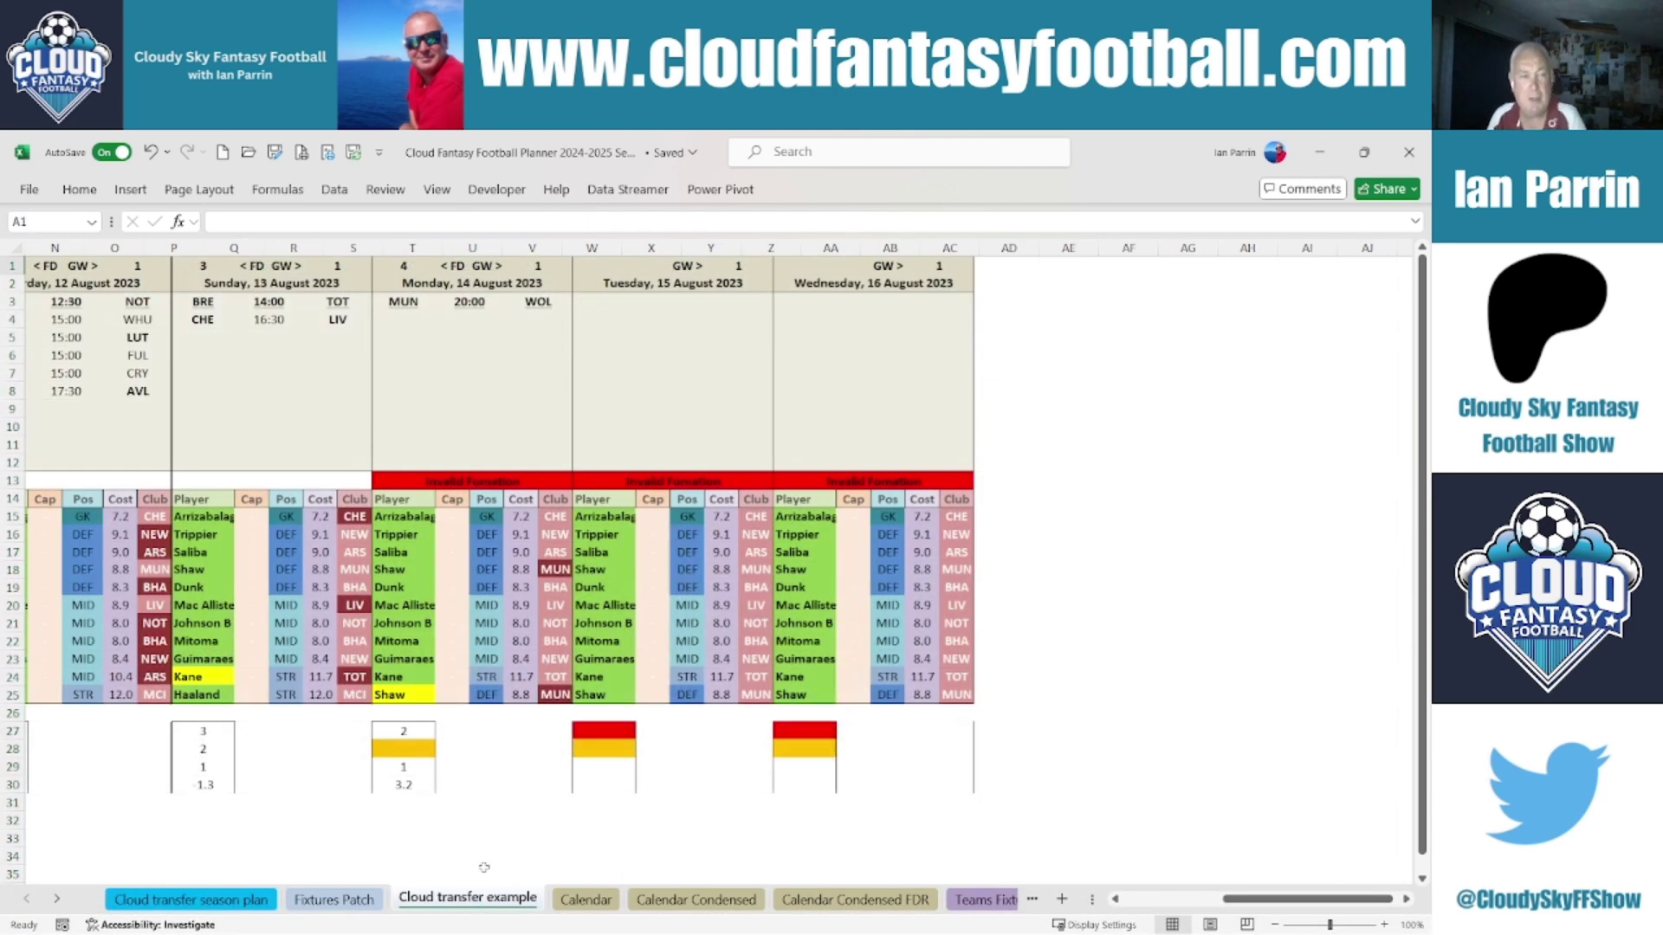
pyautogui.moveTo(1230, 899)
pyautogui.mouseDown()
pyautogui.moveTo(1194, 901)
pyautogui.moveTo(1234, 901)
pyautogui.mouseUp()
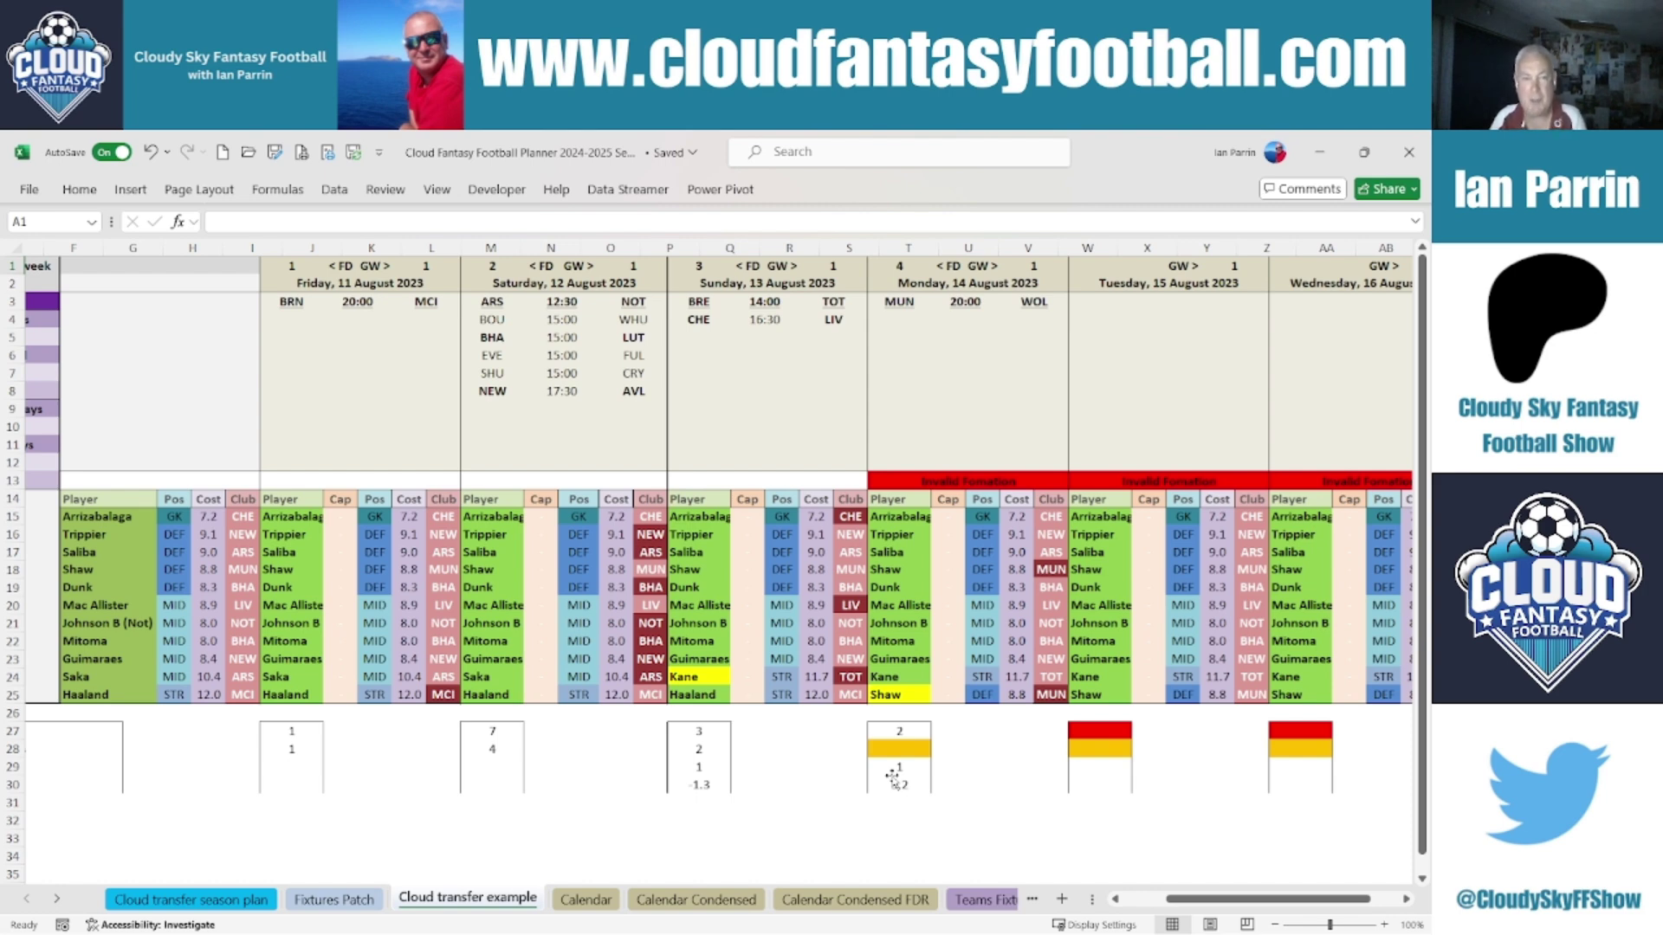
# Step: Examine the Calendar sheet's list of teams and the fixtures for ARS by date
pyautogui.click(588, 900)
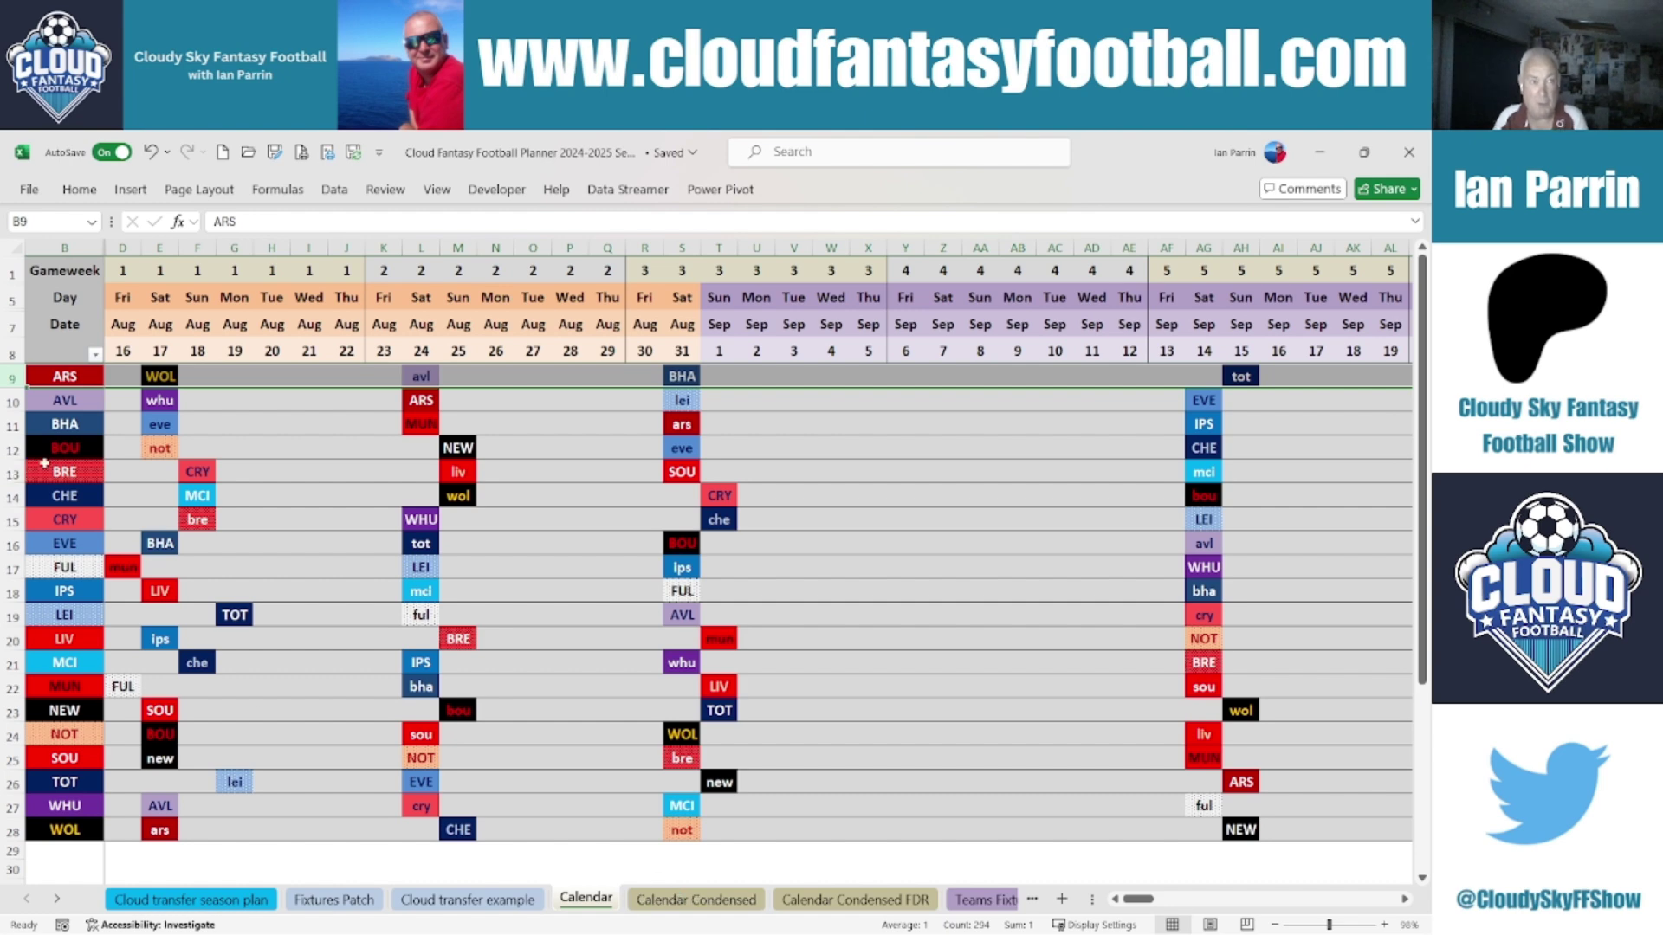
pyautogui.moveTo(67, 377); pyautogui.dragTo(71, 831)
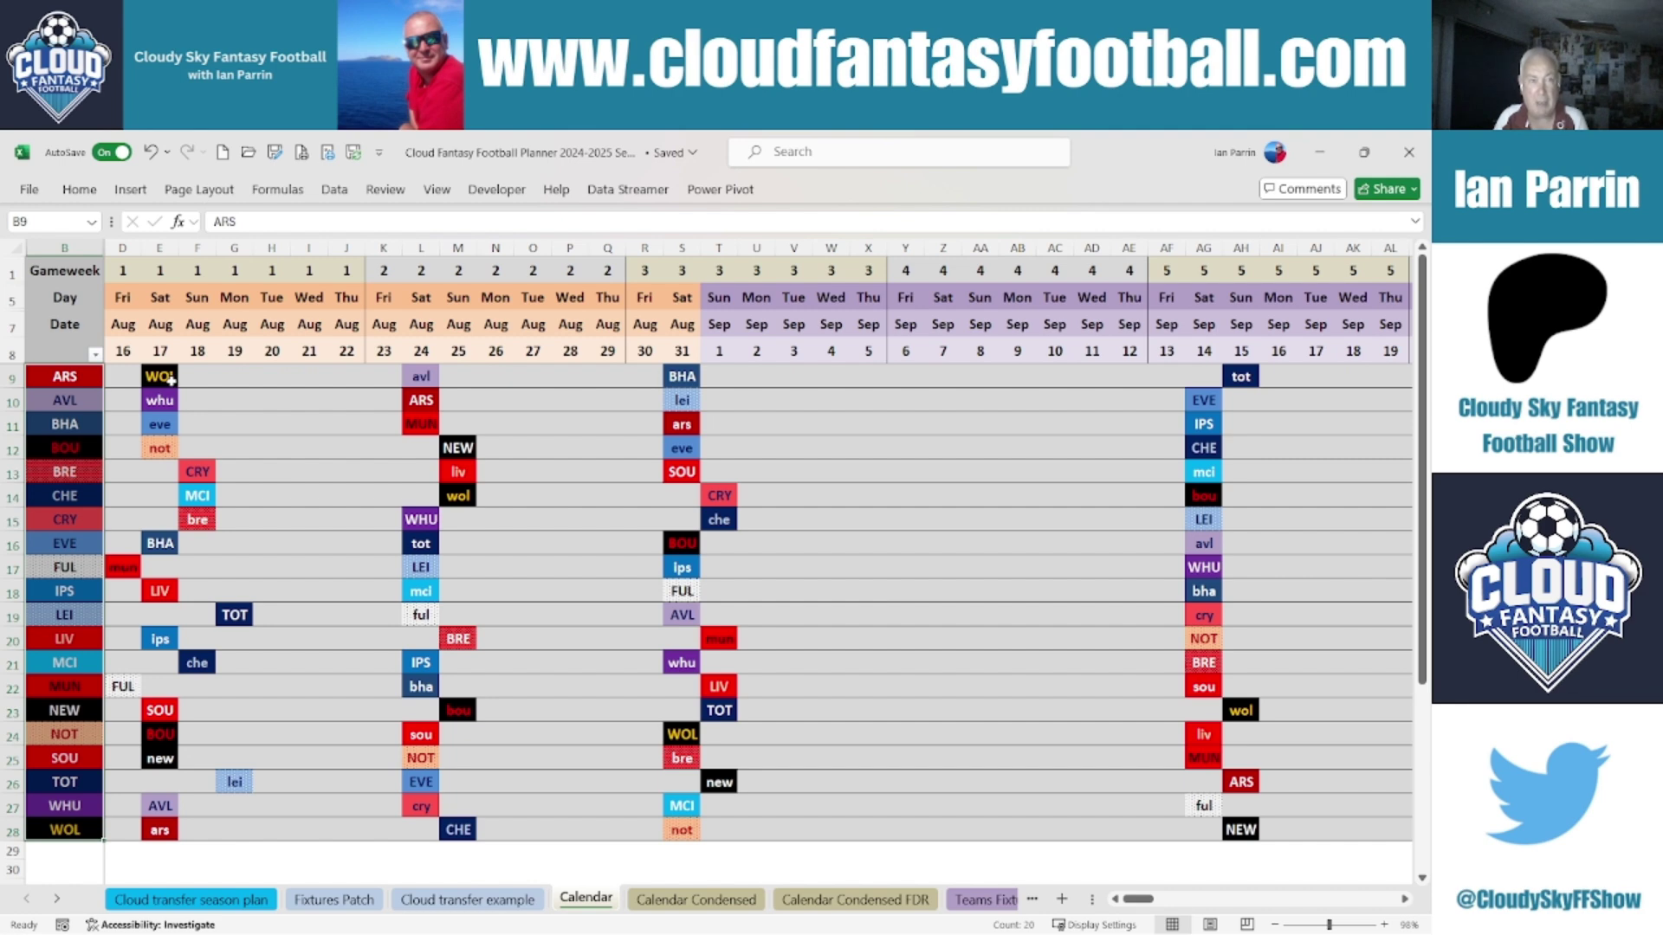
pyautogui.click(130, 376)
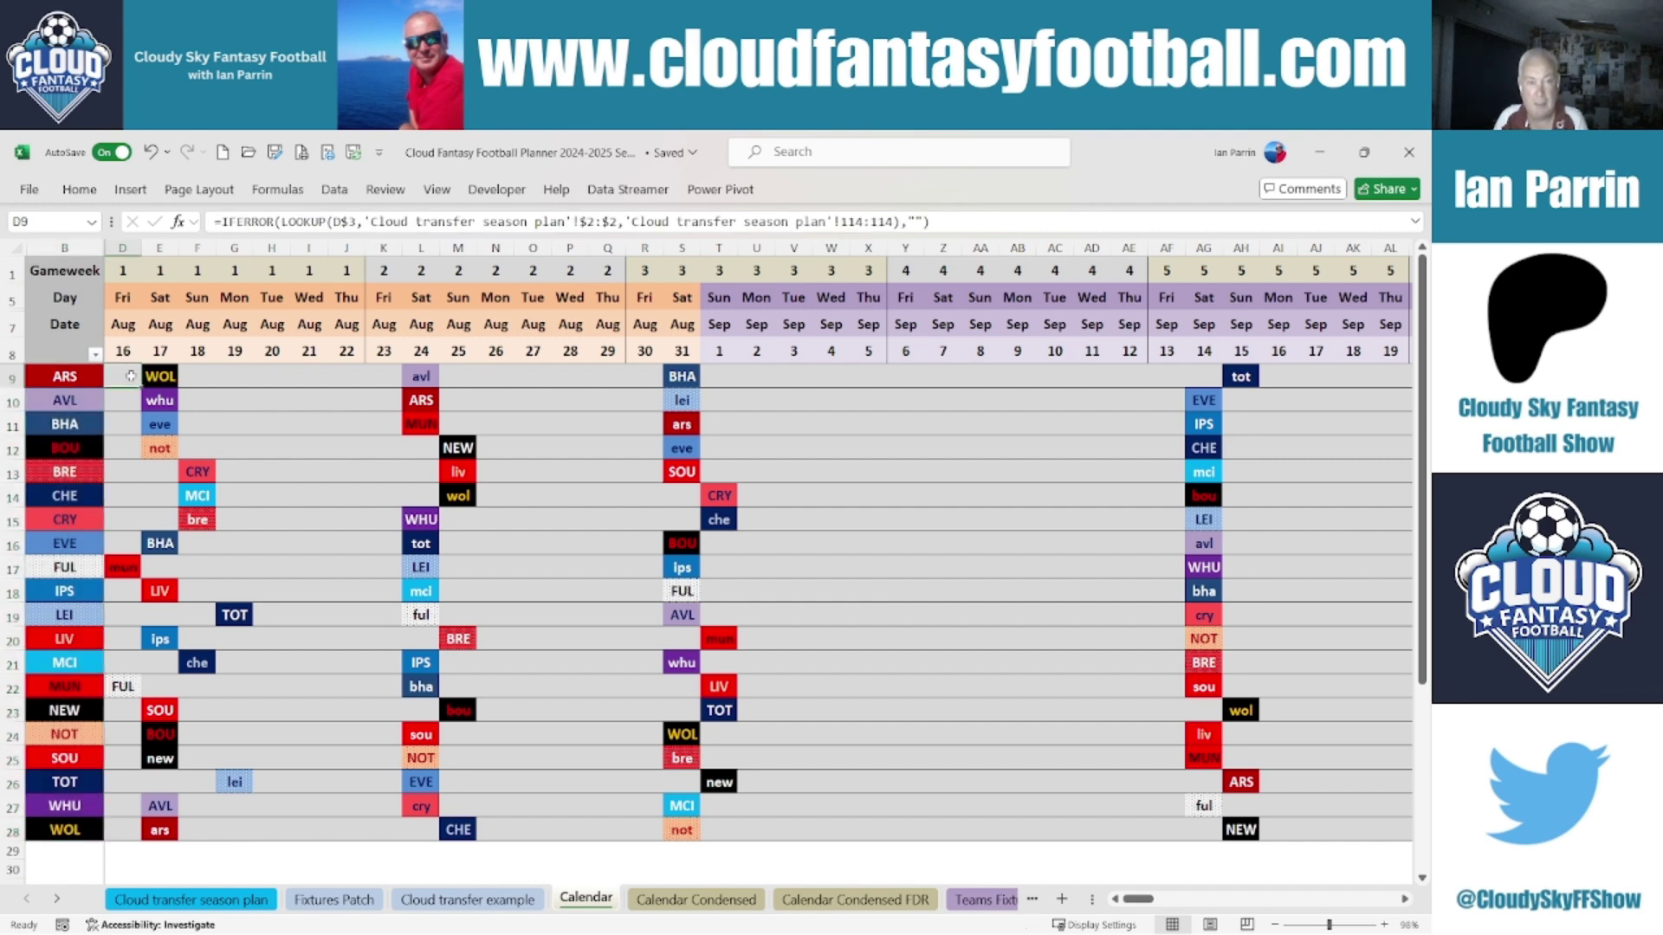
# Step: Examine the highlighted fixture days 1, 4 and 15 on the Calendar Condensed sheet
pyautogui.click(706, 902)
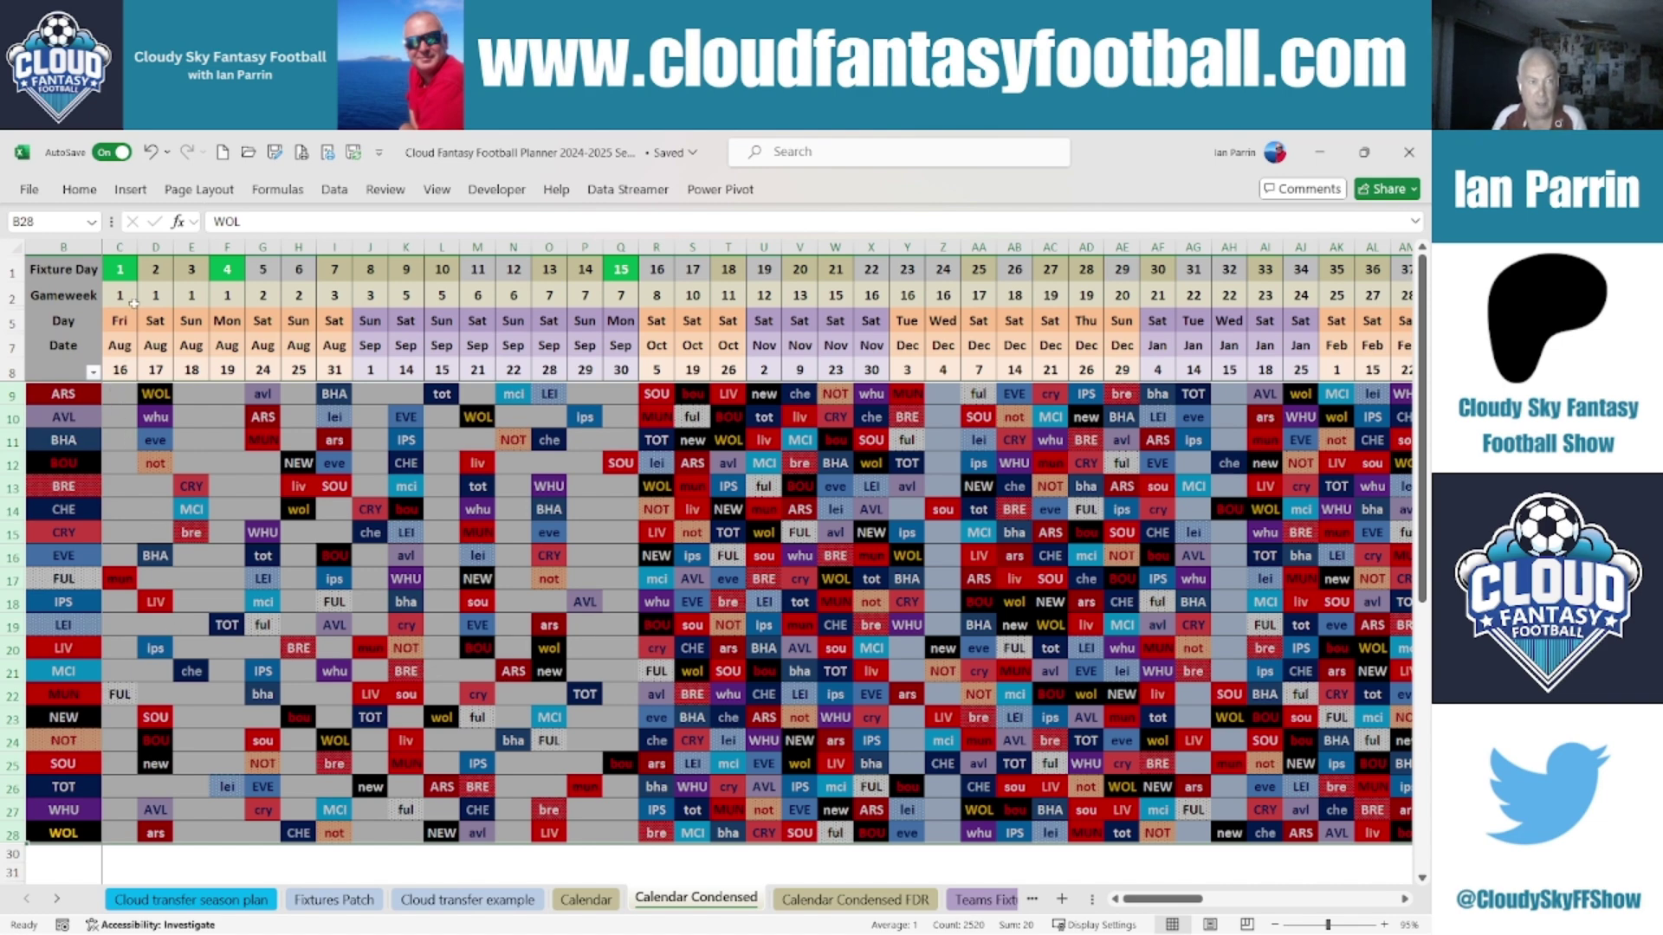
pyautogui.click(121, 270)
pyautogui.click(228, 269)
pyautogui.click(621, 269)
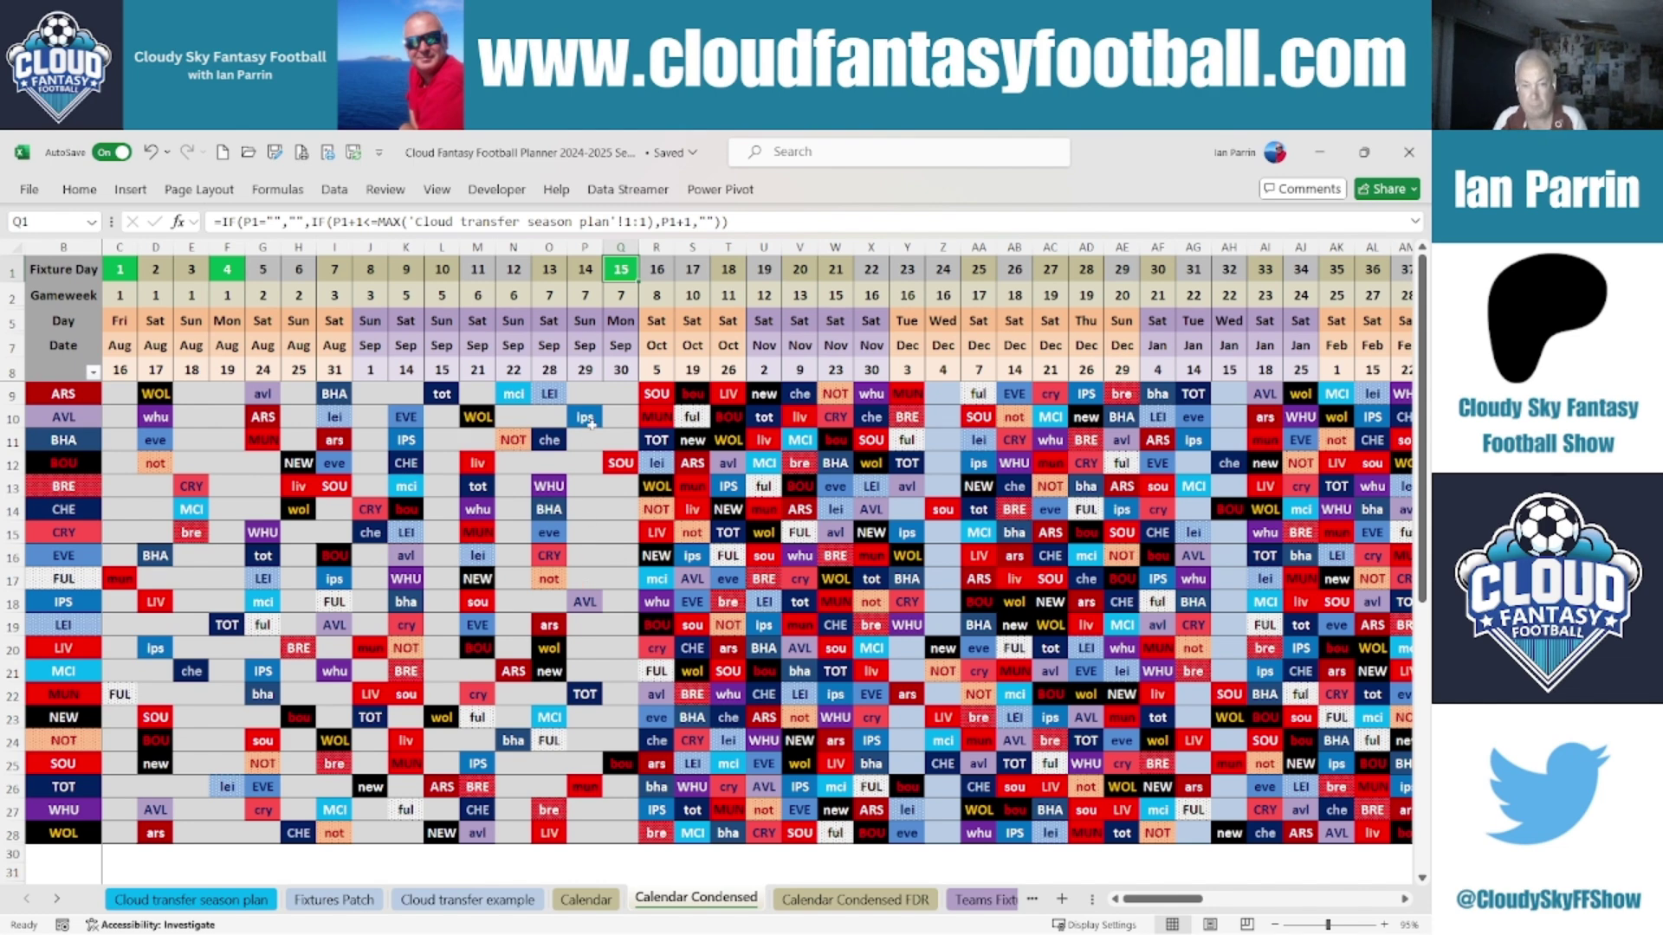
# Step: Examine the colour-coded fixture difficulty of the teams on the Calendar Condensed FDR sheet, including the ARS and BHA fixtures
pyautogui.click(849, 900)
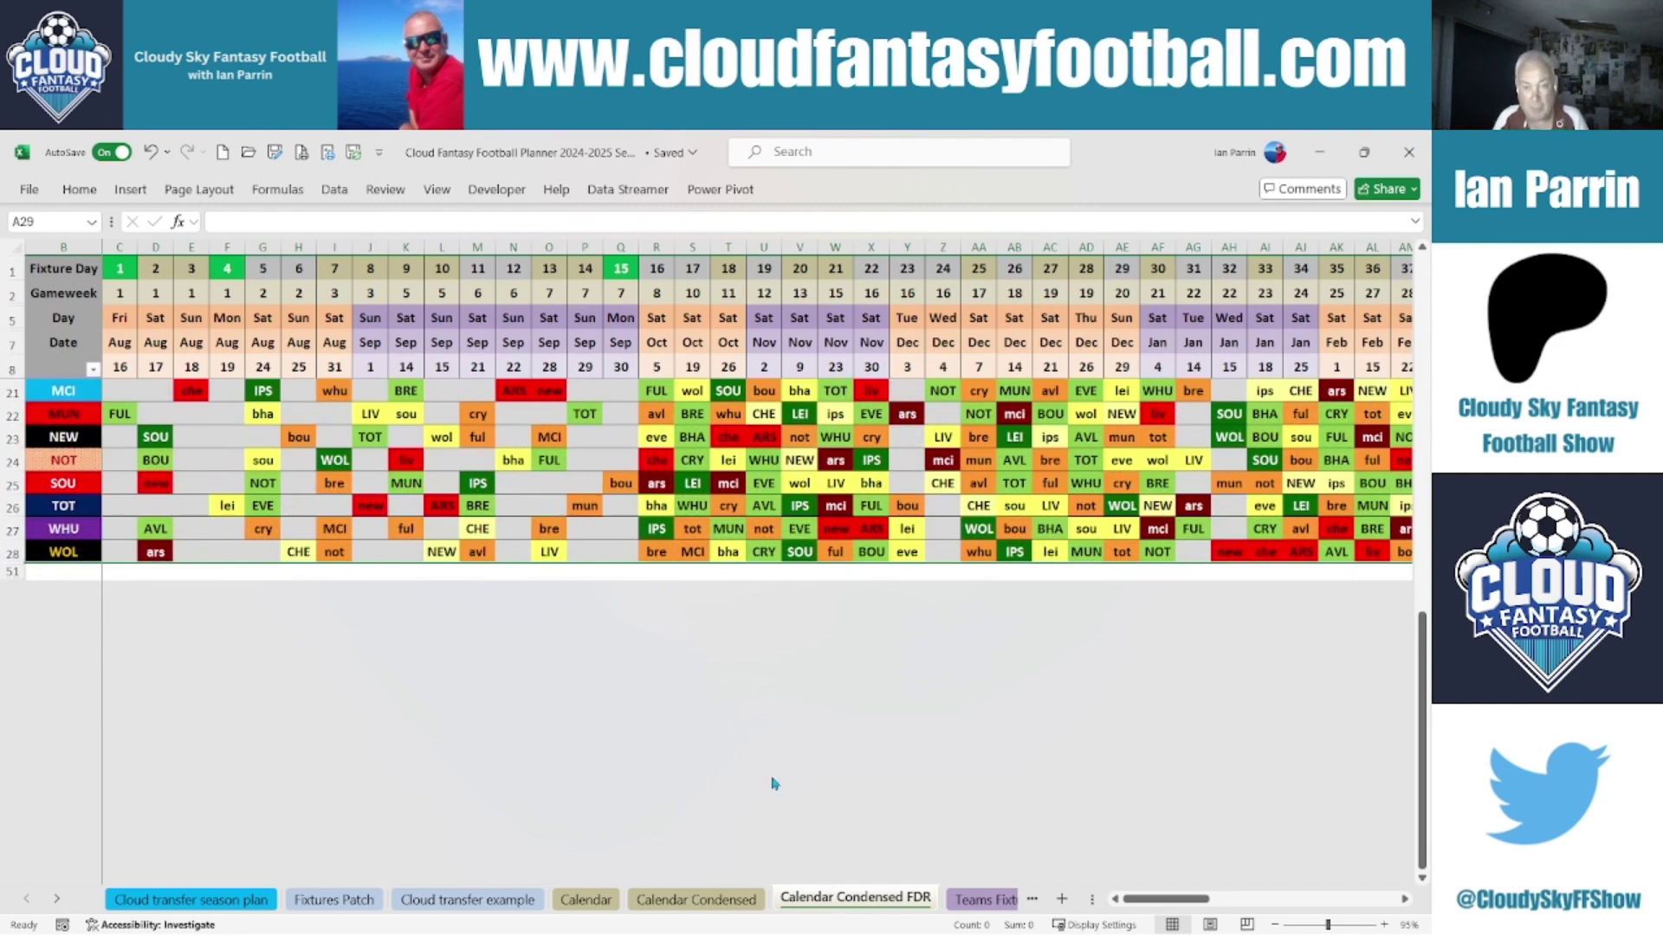
pyautogui.scroll(4, 773, 784)
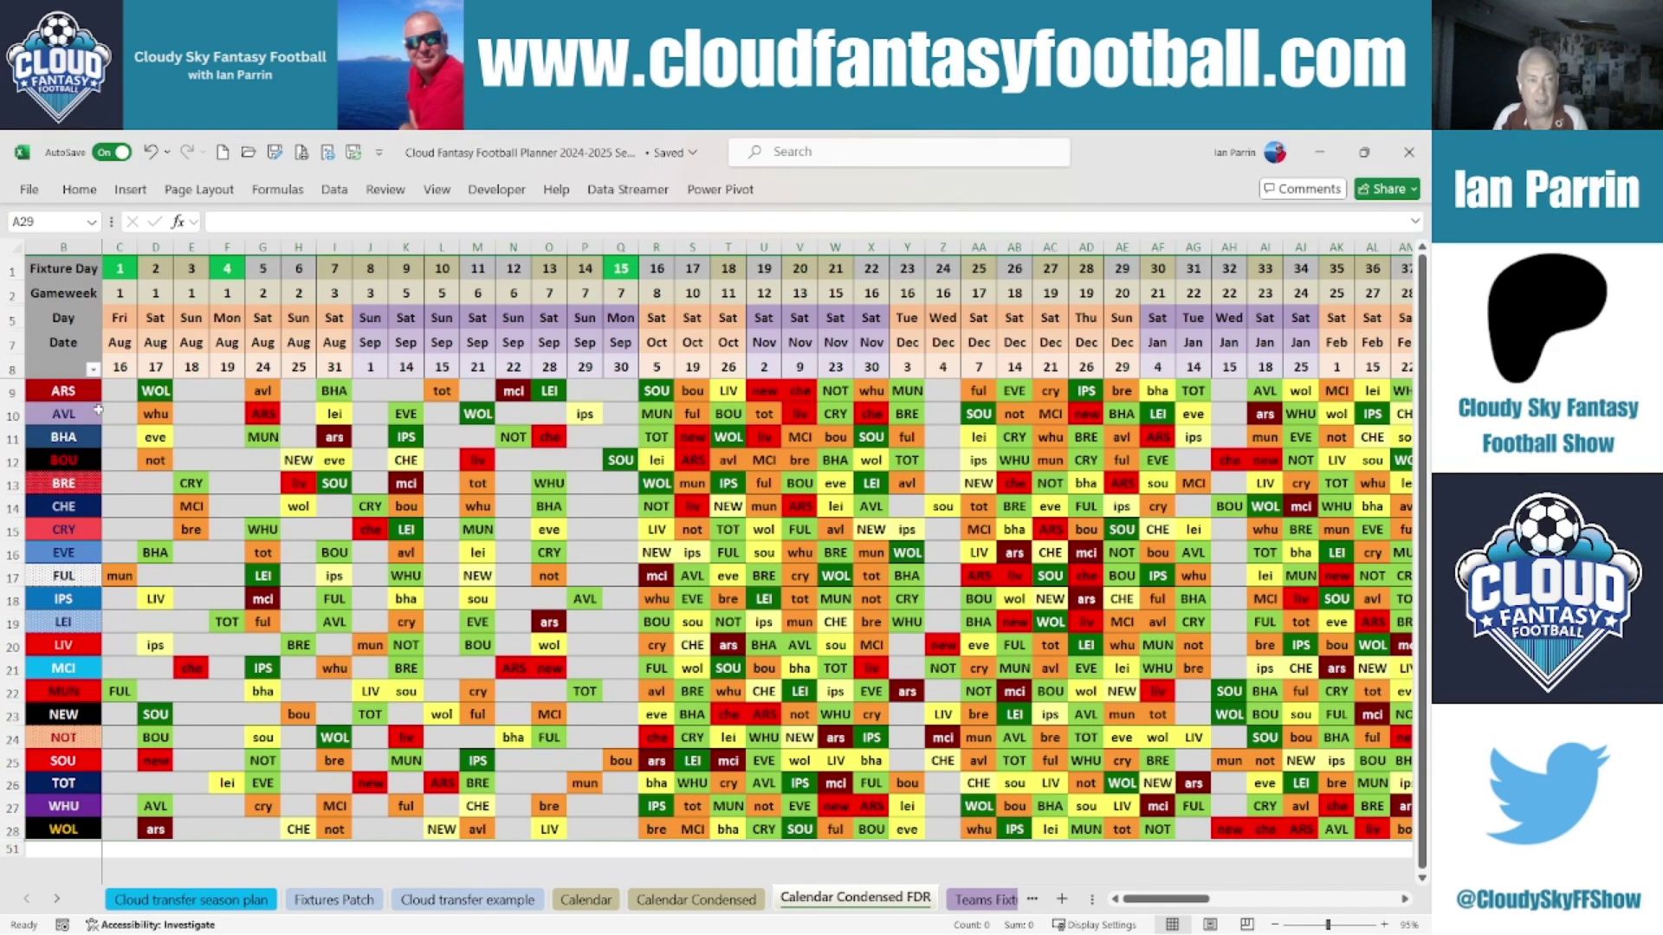
pyautogui.moveTo(69, 391); pyautogui.dragTo(69, 830)
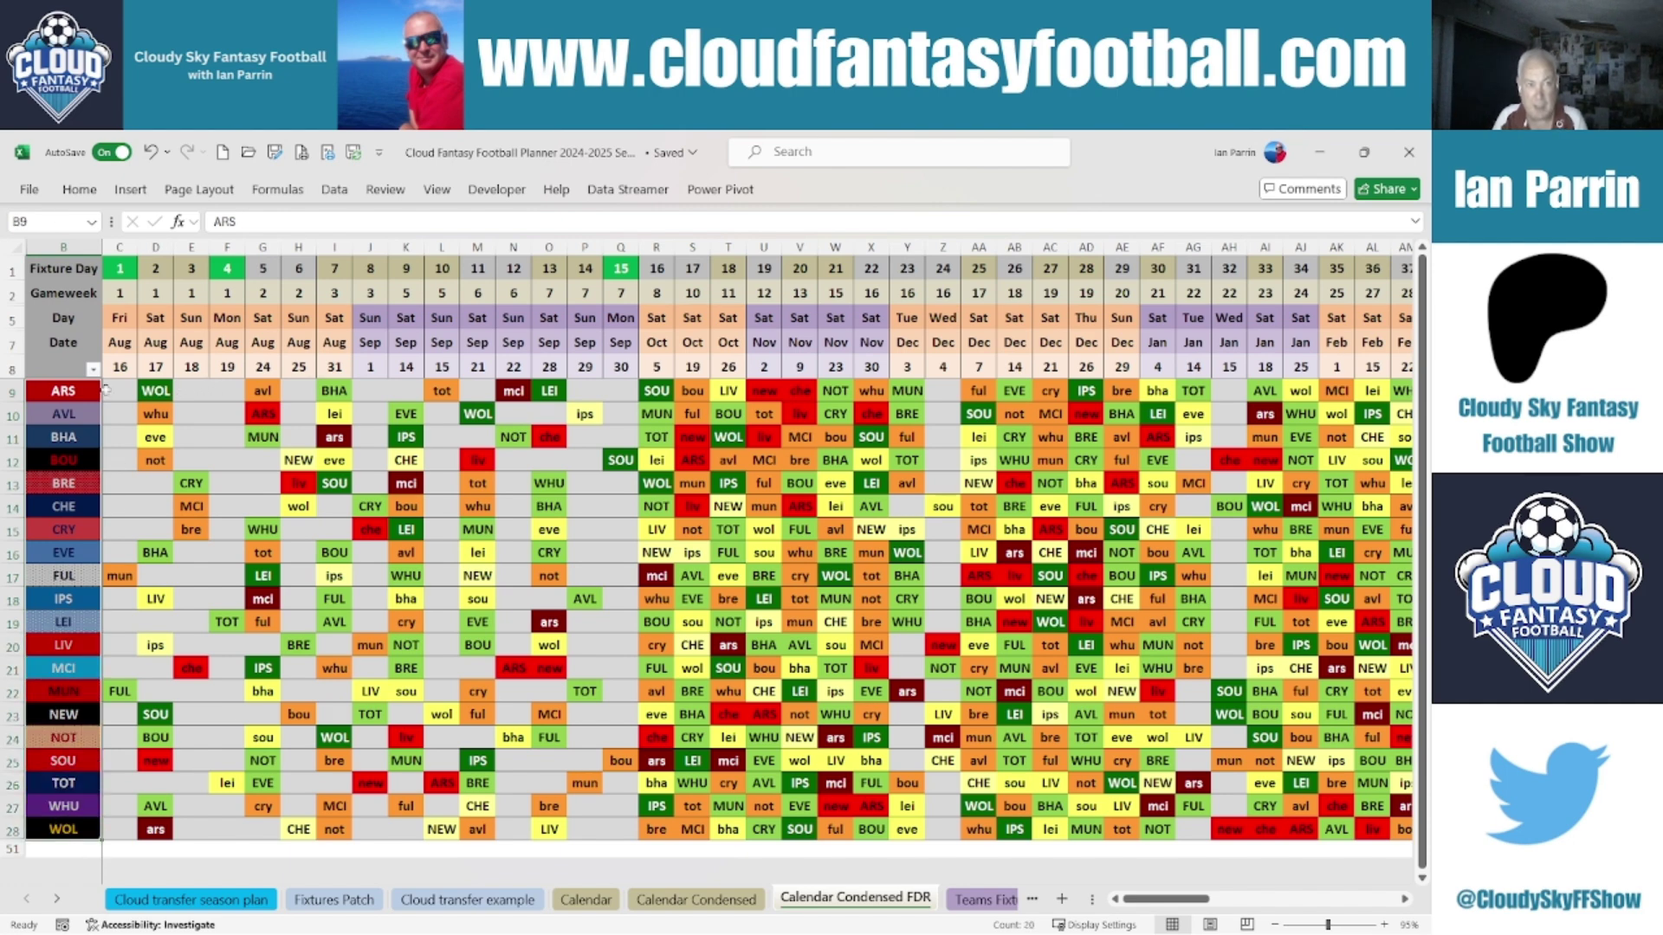
pyautogui.click(11, 391)
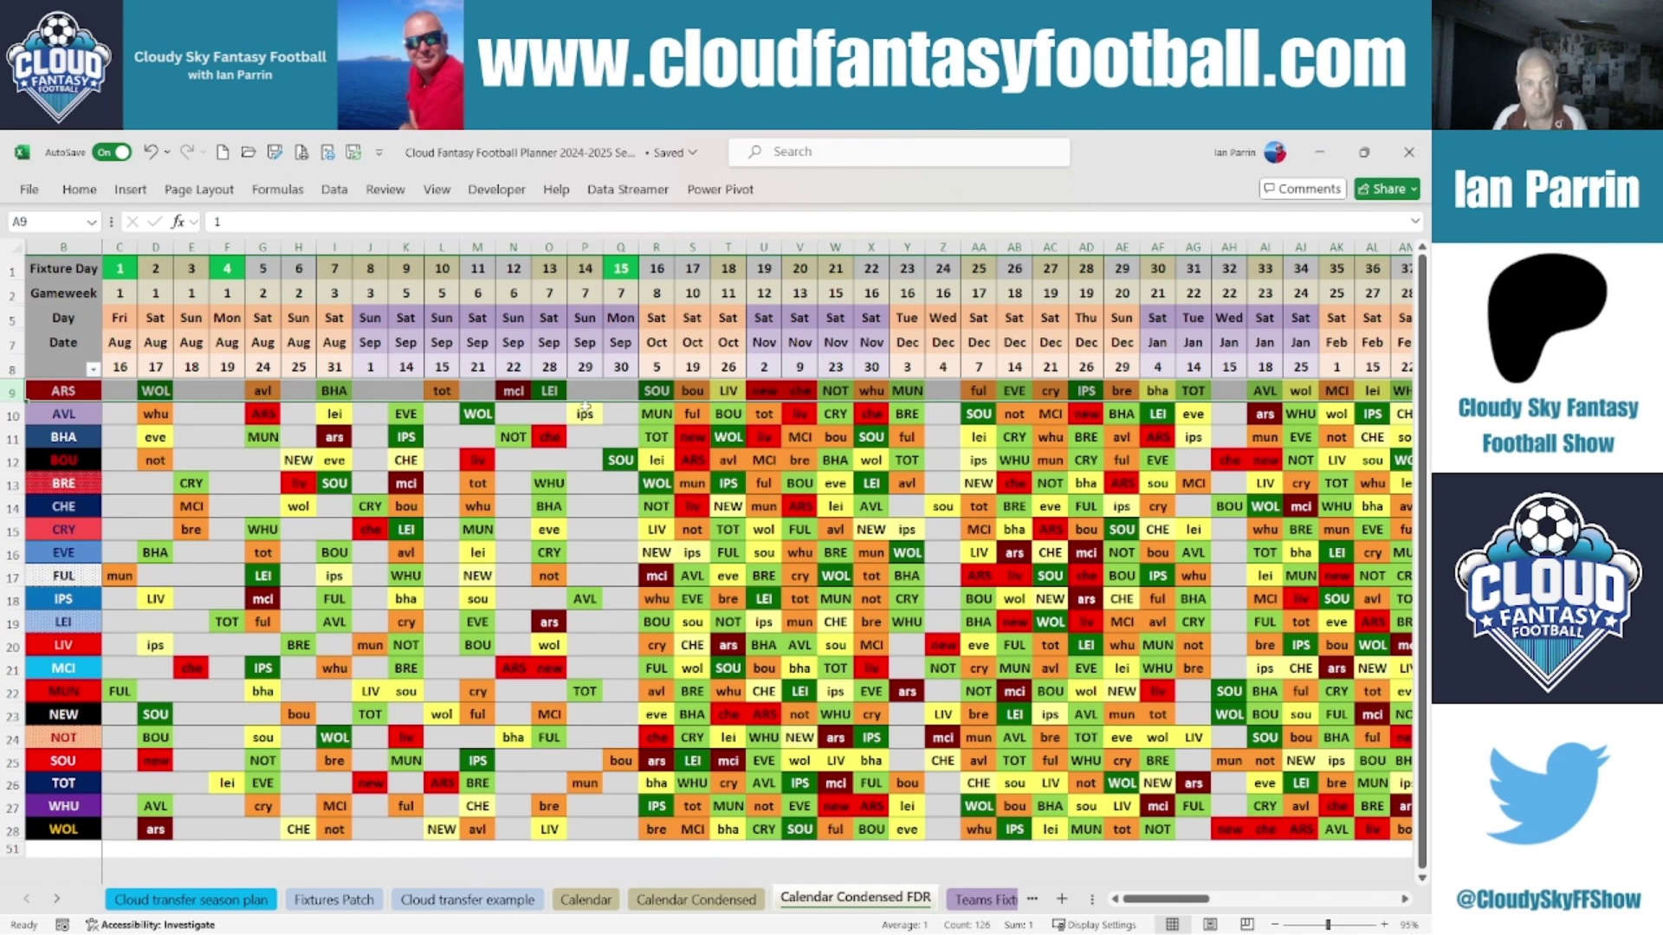
pyautogui.click(586, 390)
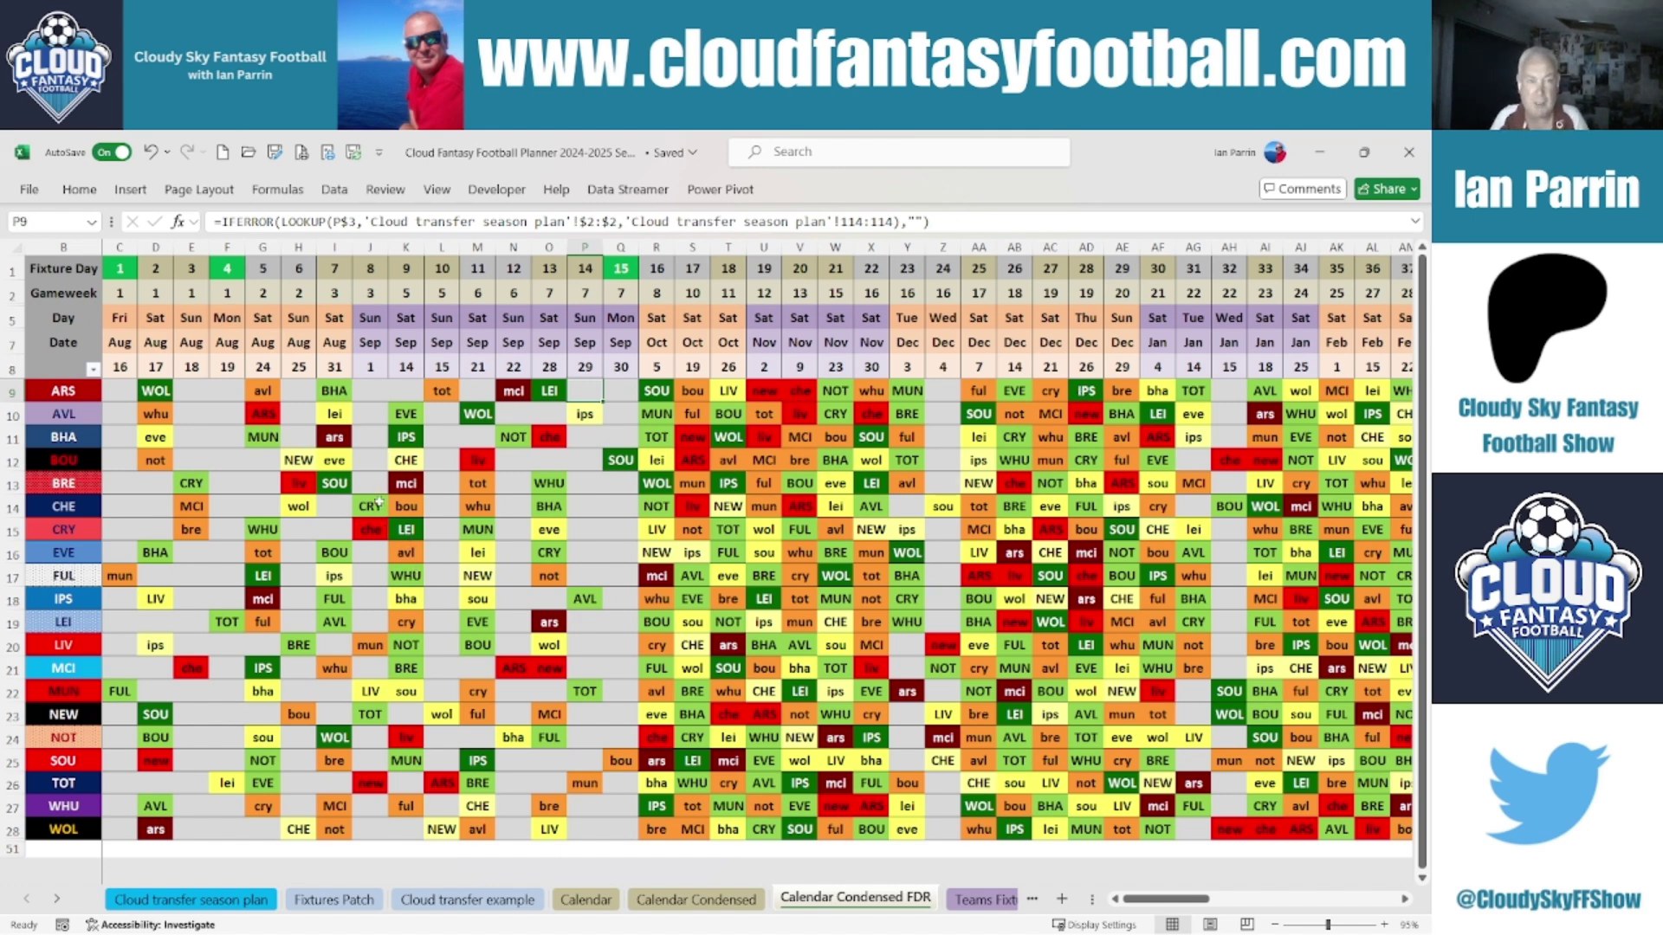
pyautogui.click(511, 391)
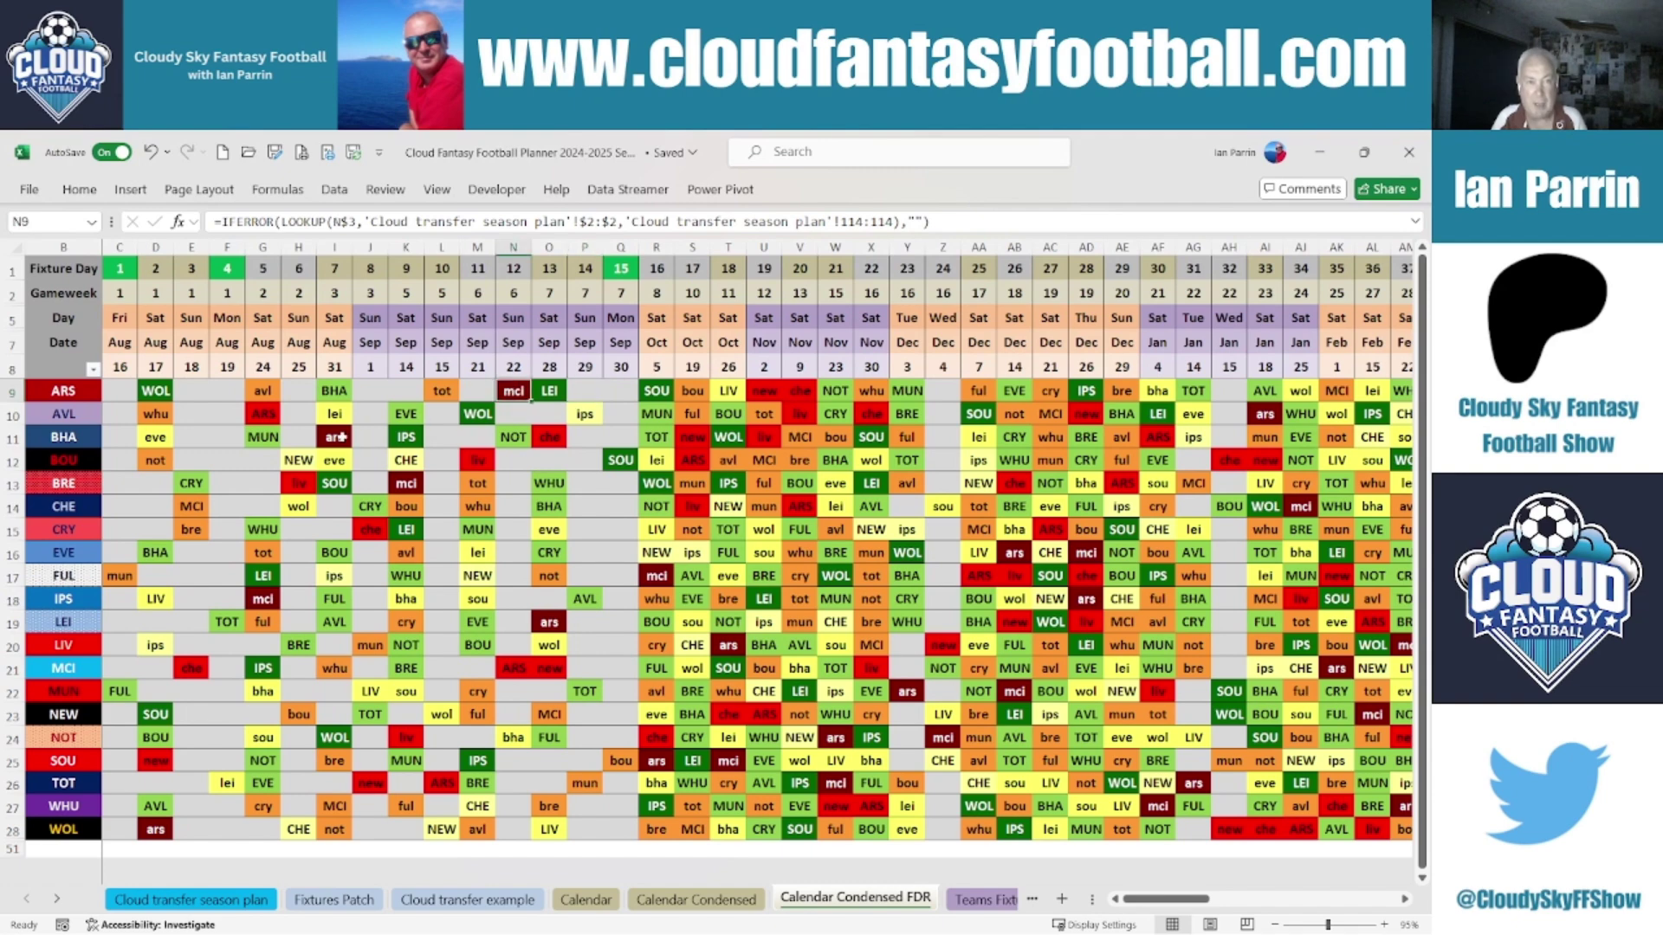
pyautogui.click(333, 437)
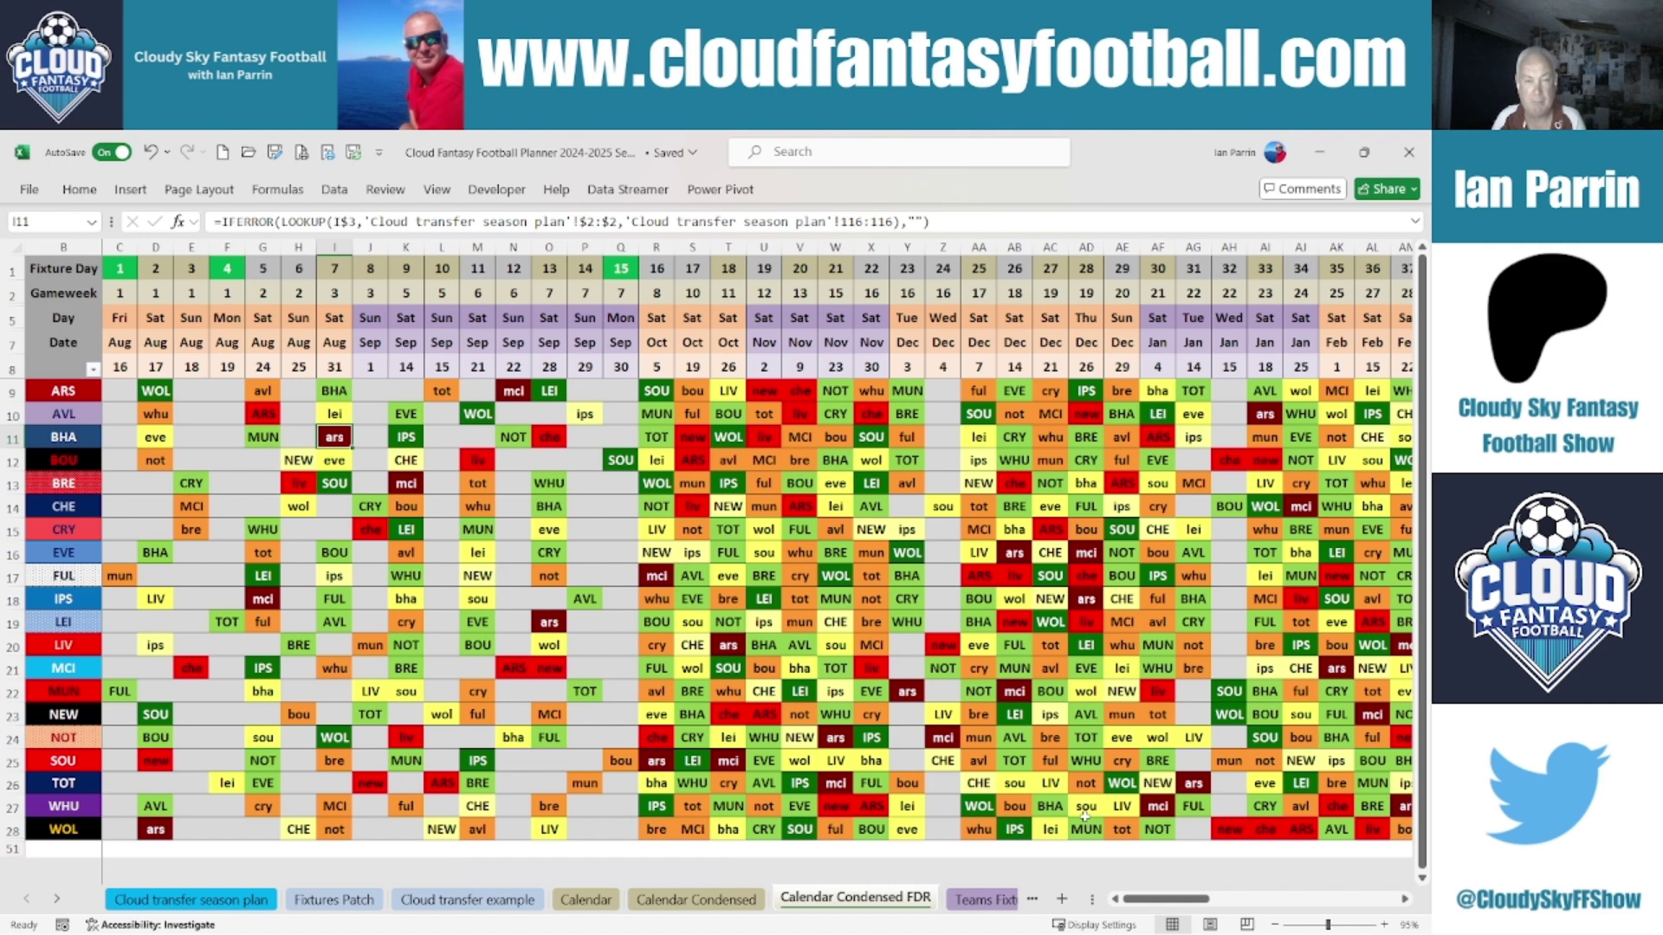
# Step: Set the Start Date of the Between Dates count on the Teams Fixture Count sheet to Friday, 16 August 2024
pyautogui.click(990, 901)
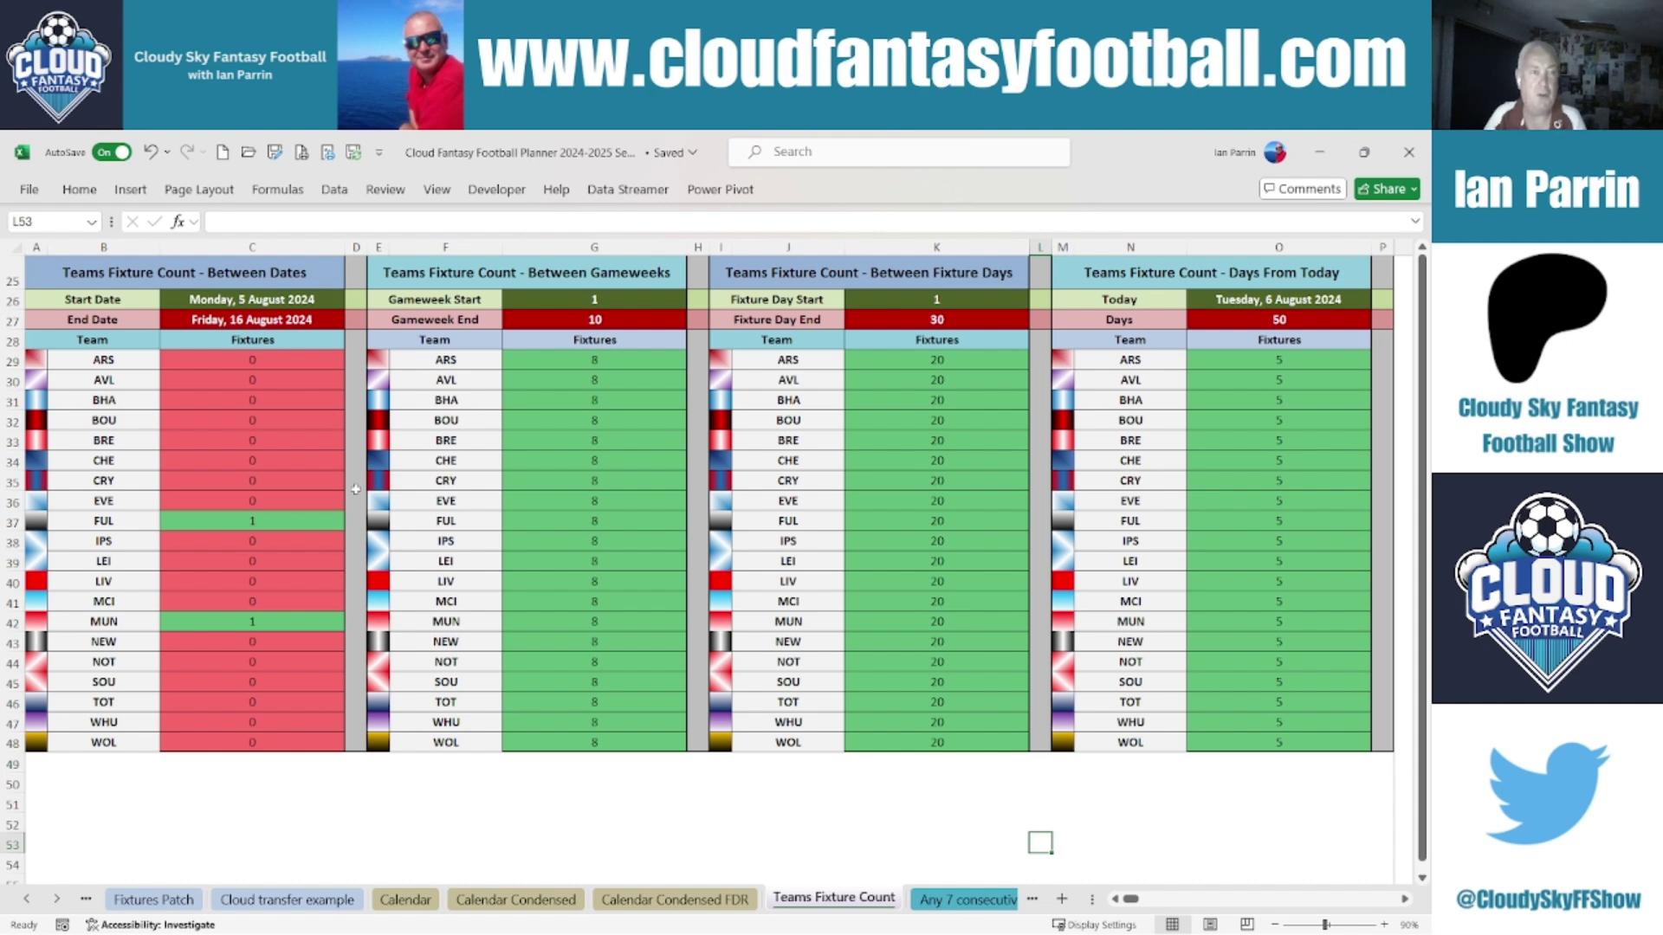
pyautogui.click(253, 299)
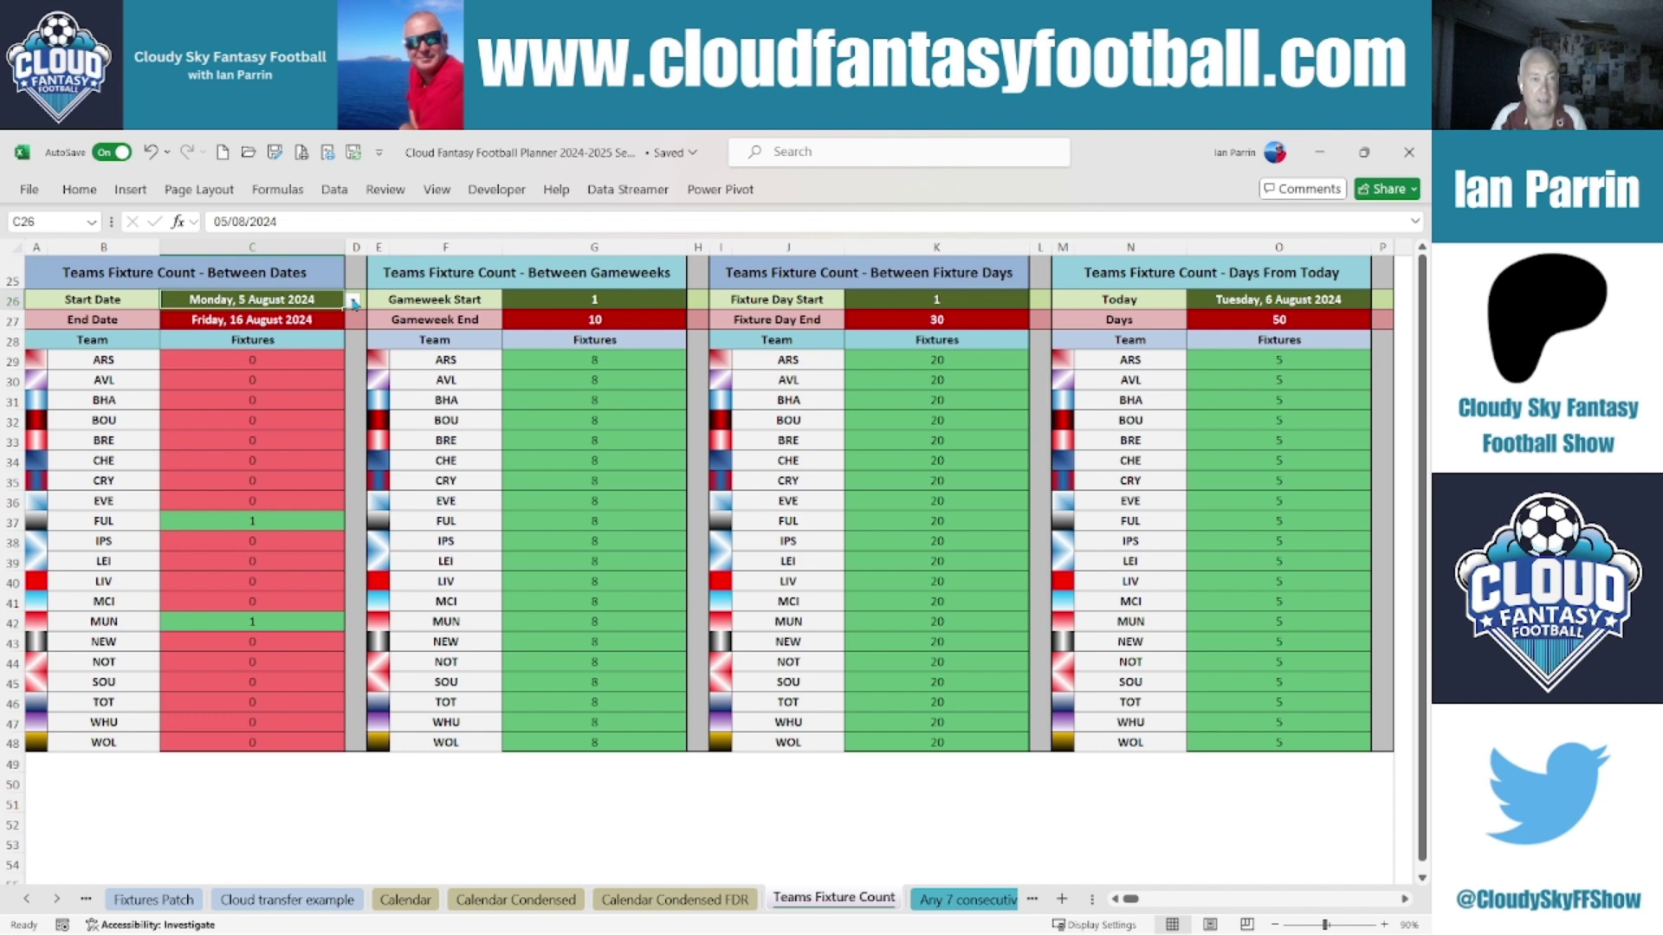
pyautogui.click(354, 300)
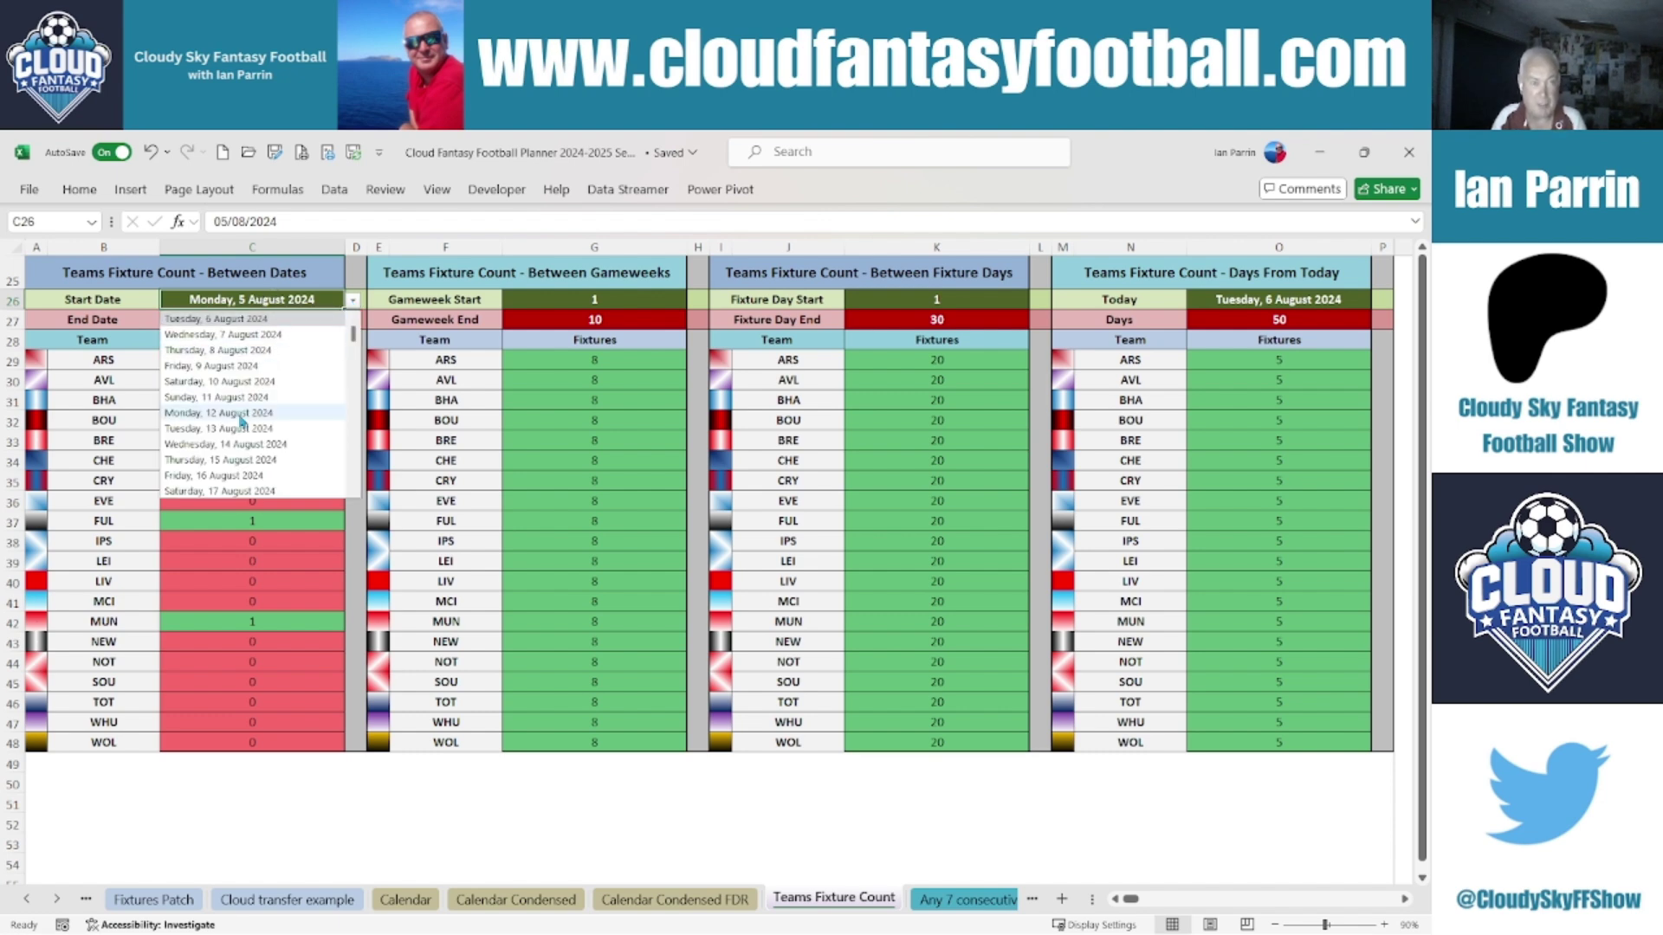
pyautogui.click(248, 476)
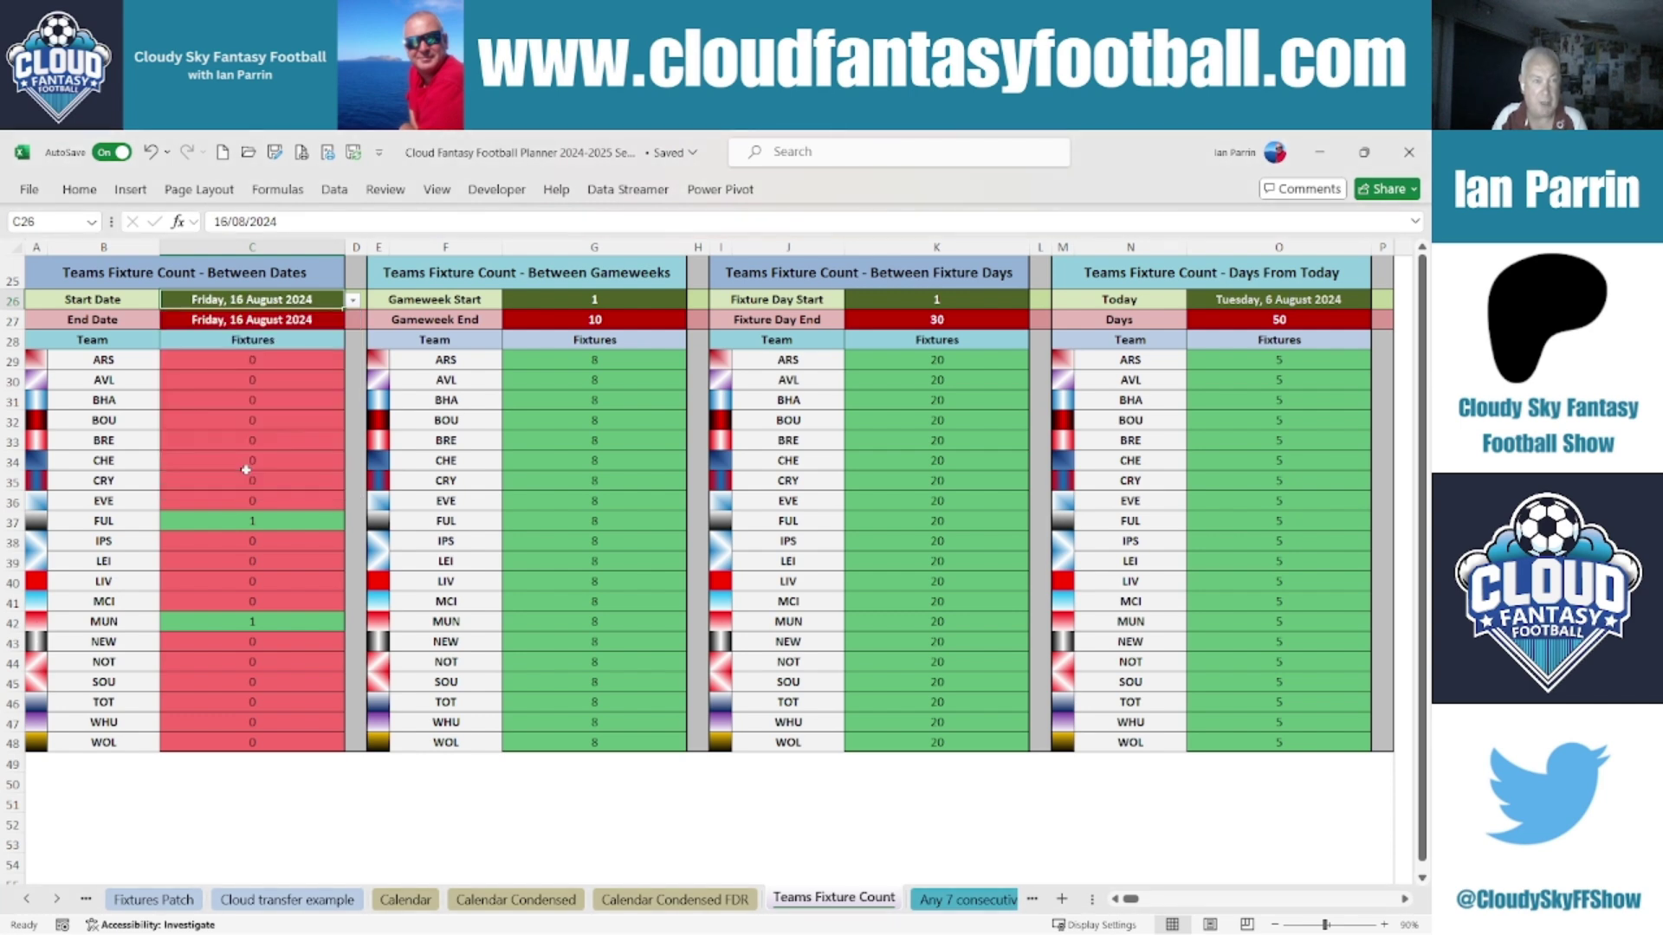
# Step: Set the End Date of the Between Dates fixture count to Wednesday, 11 September 2024
pyautogui.click(284, 320)
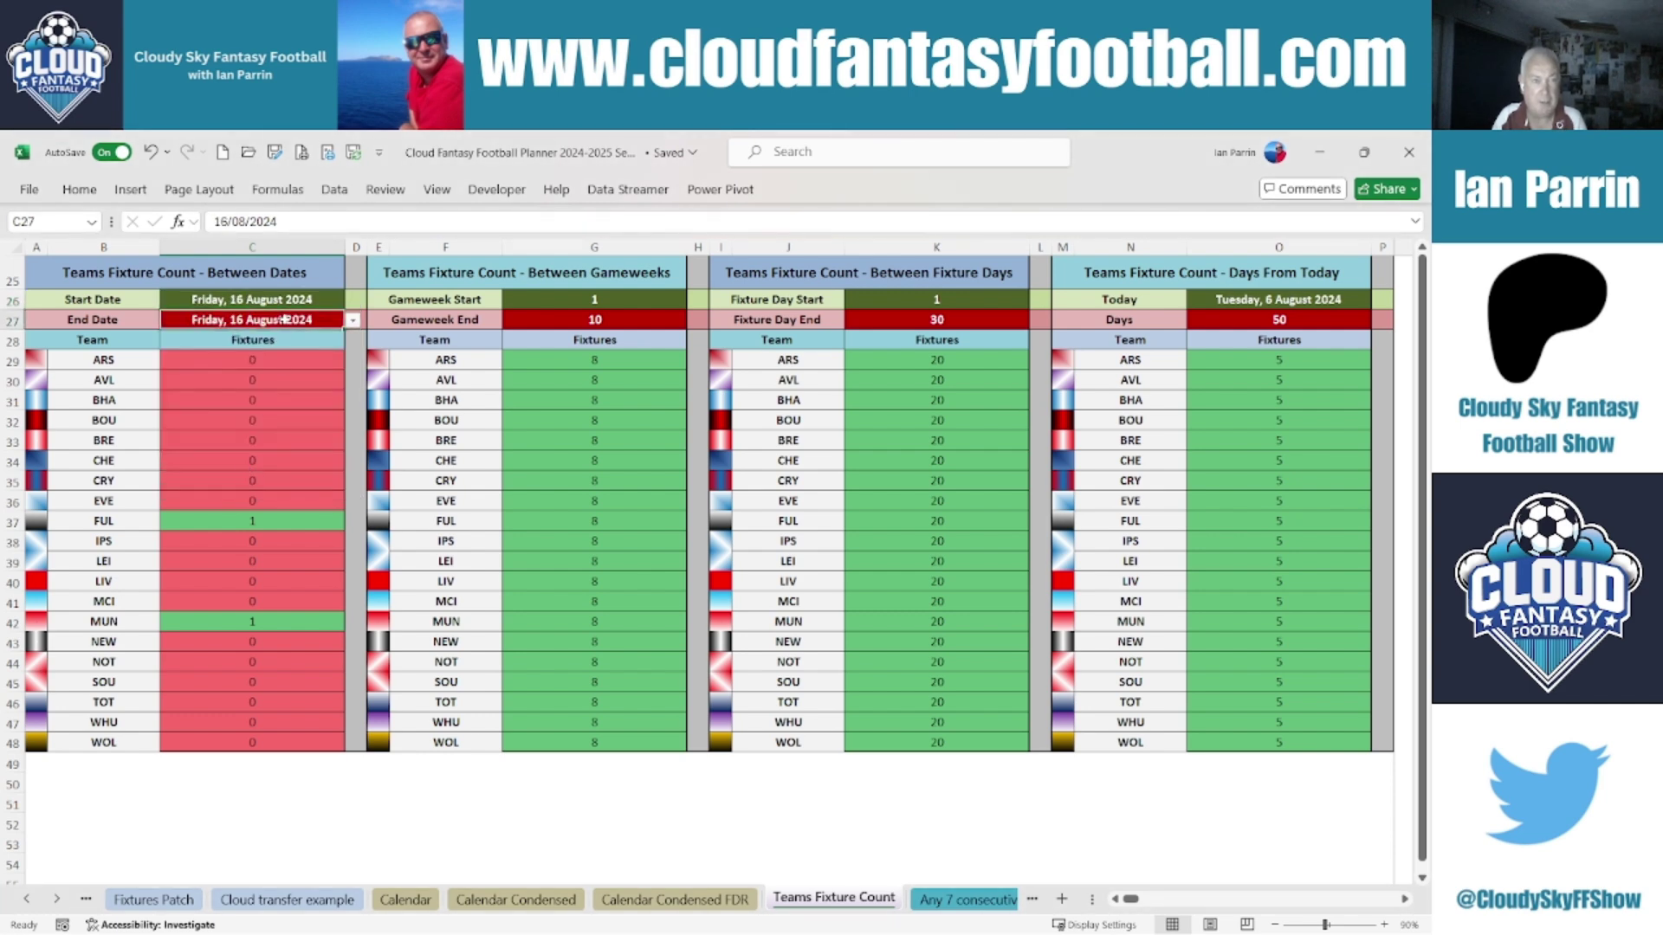
pyautogui.click(353, 321)
pyautogui.scroll(-3, 308, 401)
pyautogui.scroll(-3, 307, 401)
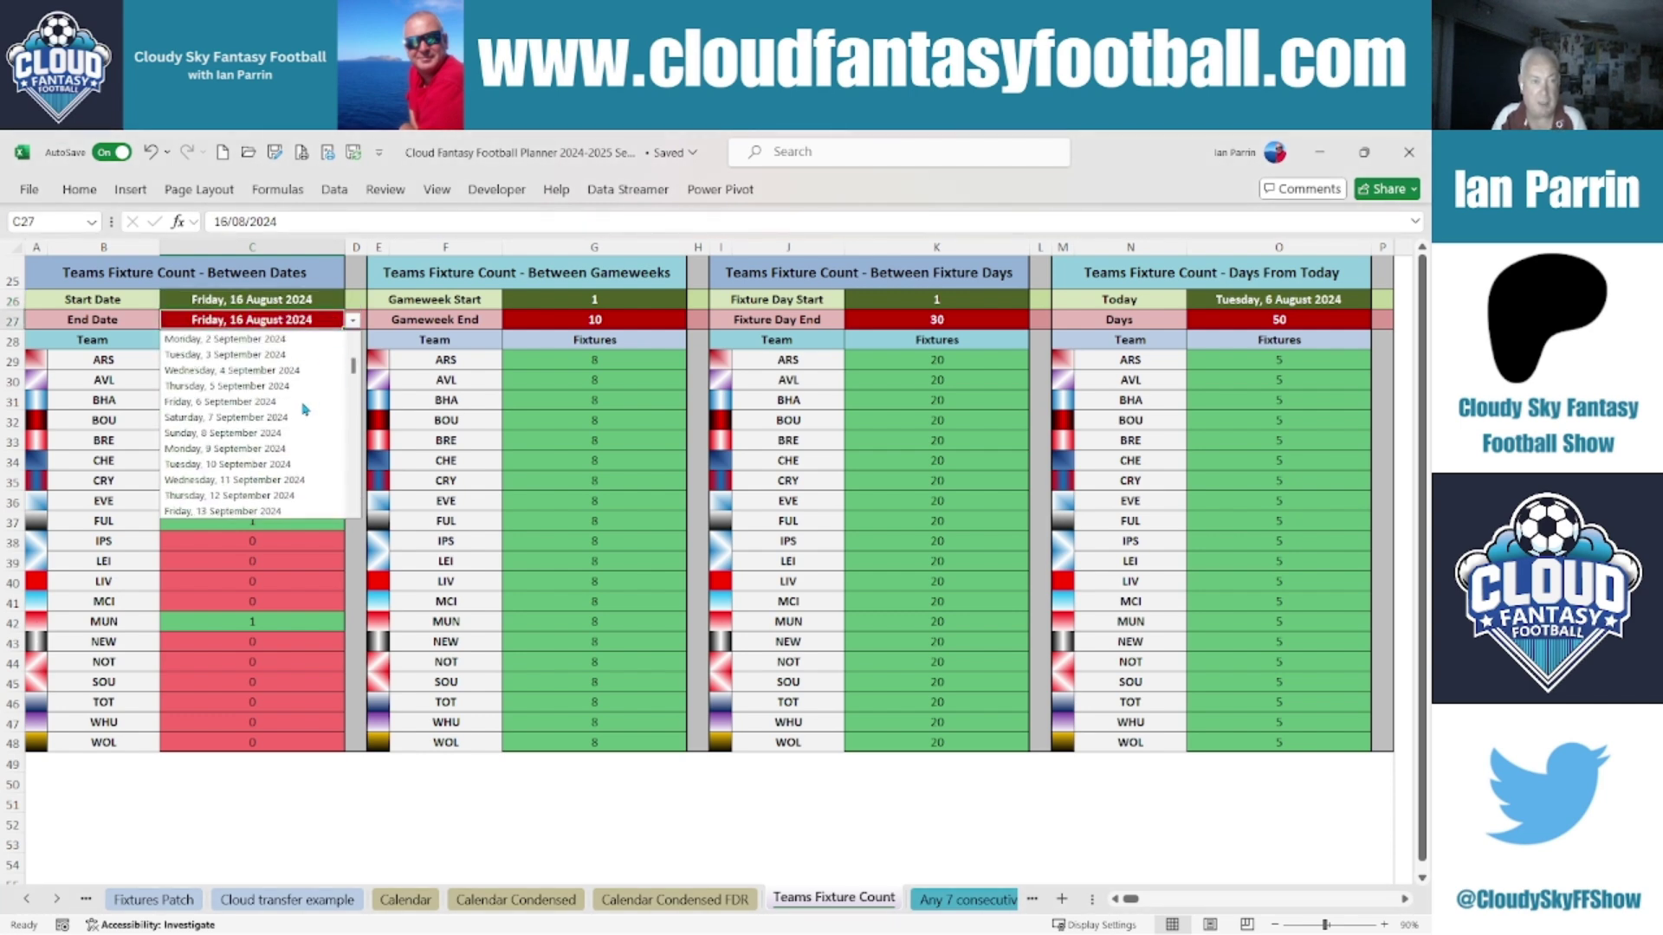
pyautogui.click(257, 485)
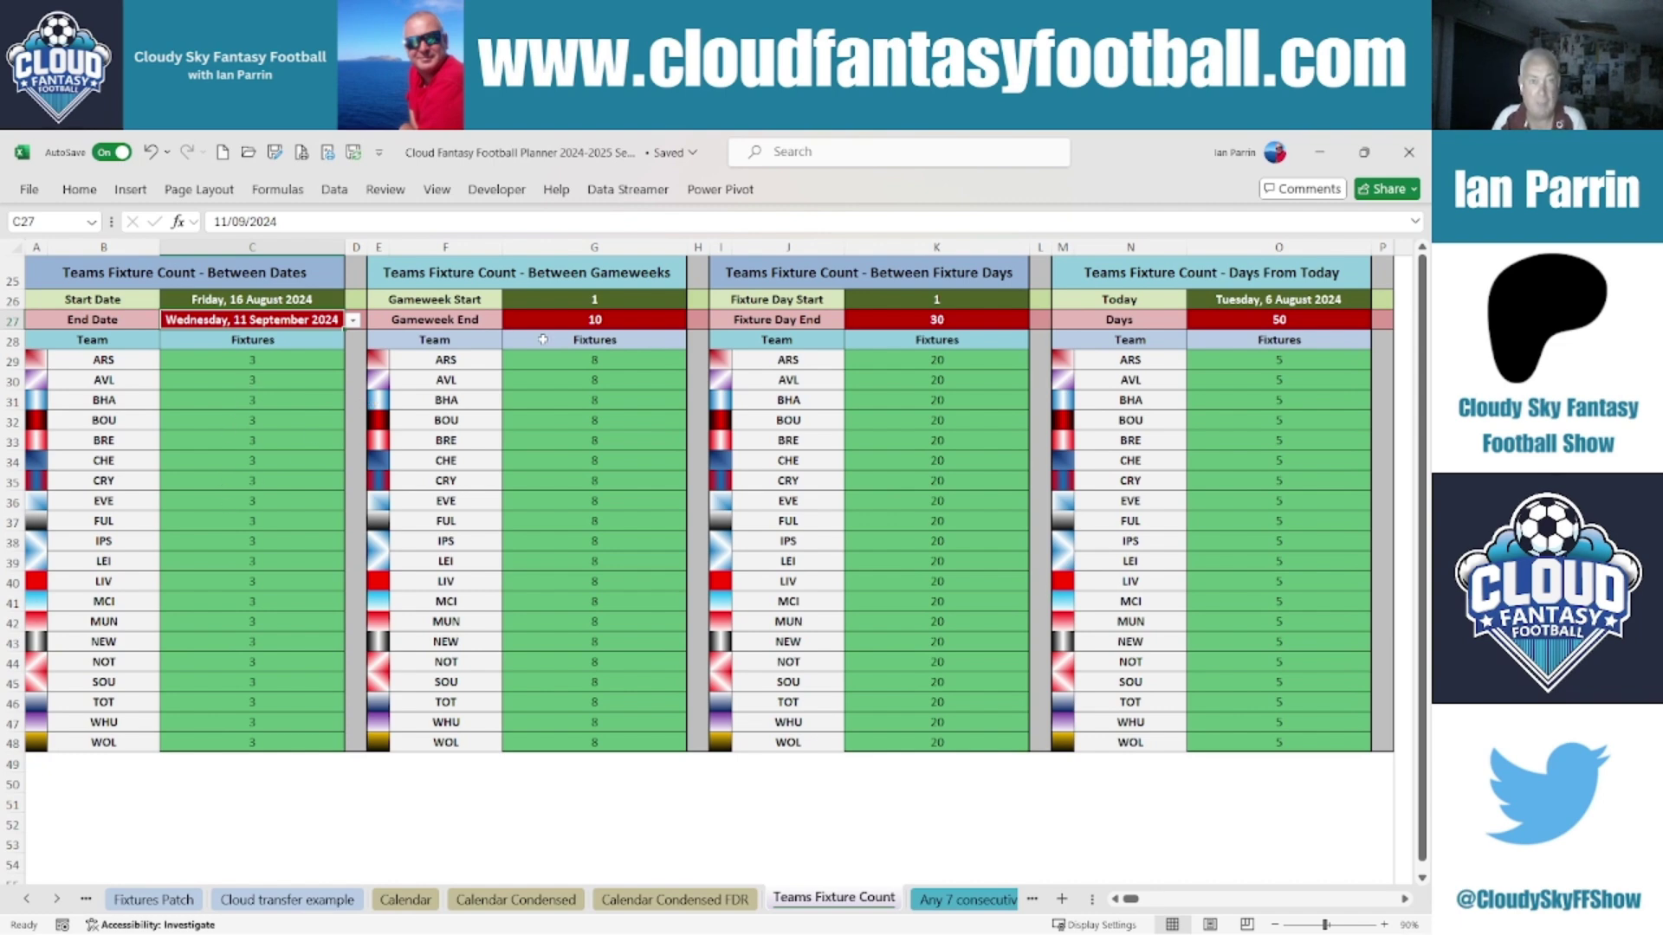
# Step: Review the start and end settings of the Between Gameweeks and Between Fixture Days counts and the Days From Today date
pyautogui.click(582, 299)
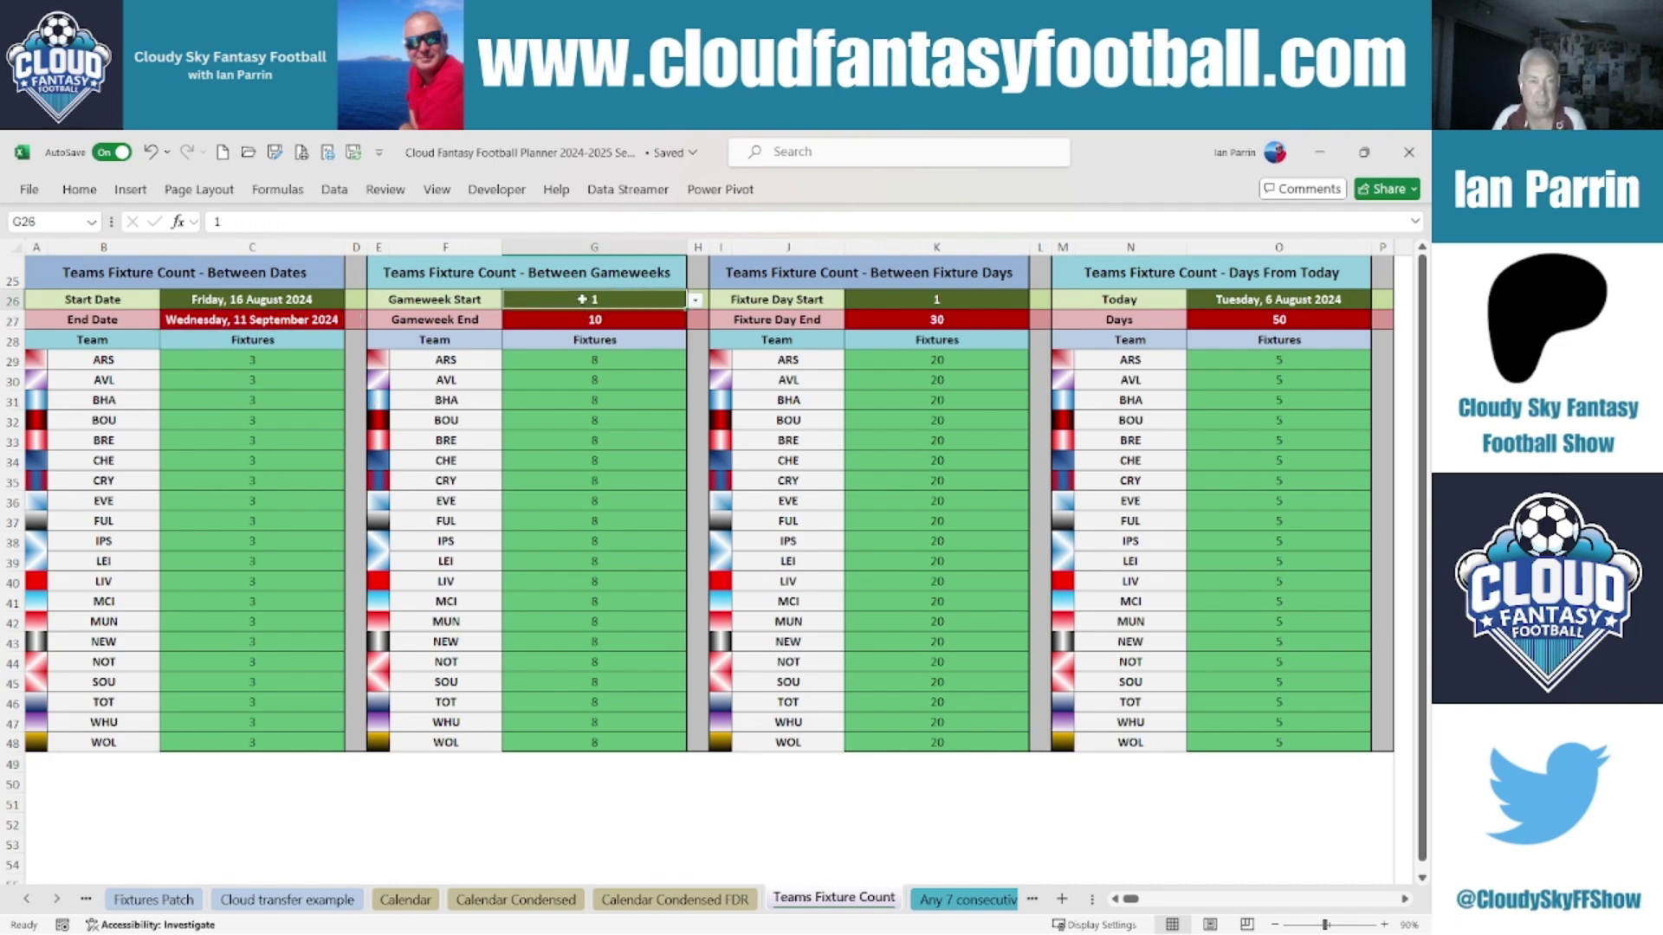
pyautogui.click(627, 318)
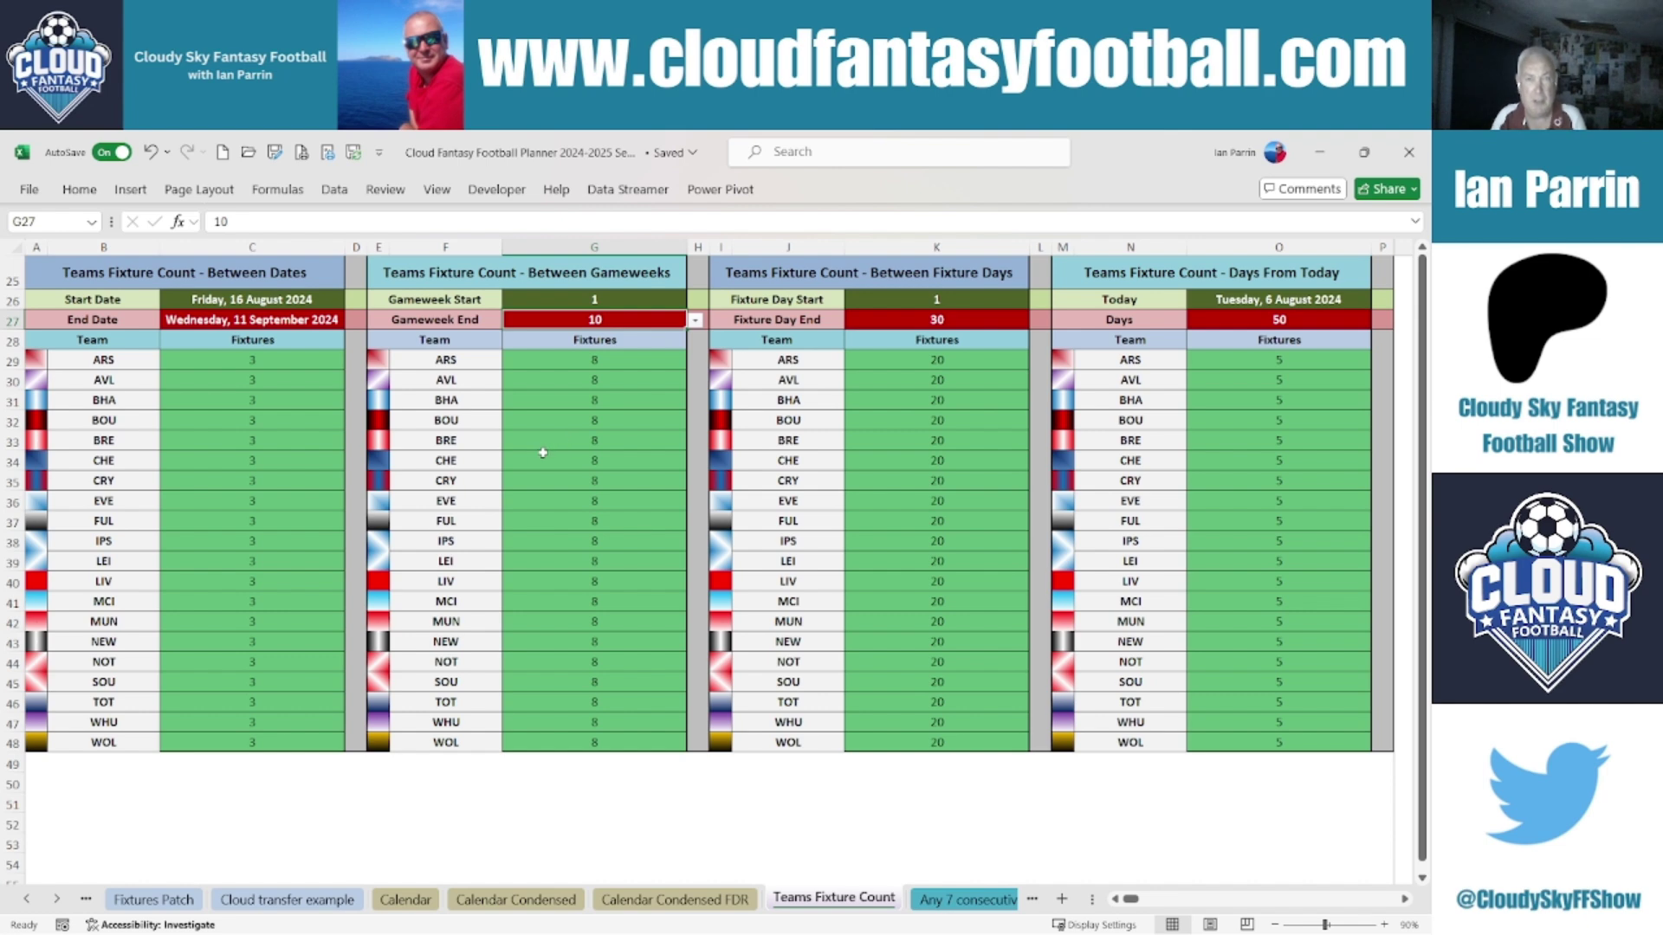
pyautogui.click(939, 303)
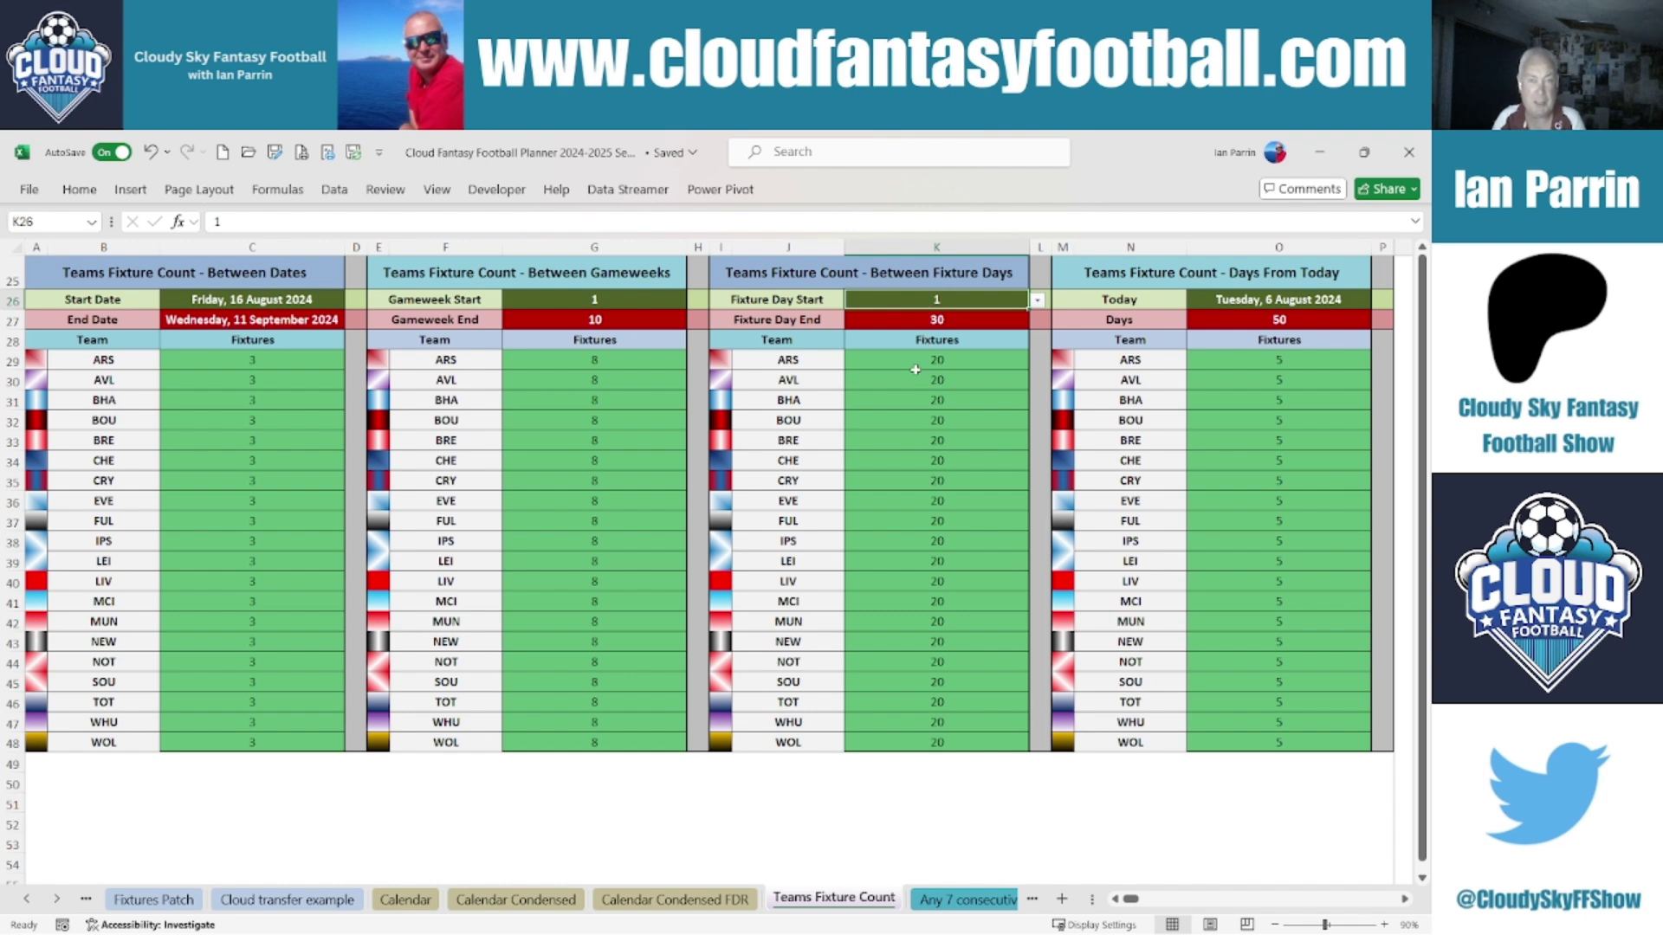
pyautogui.click(910, 320)
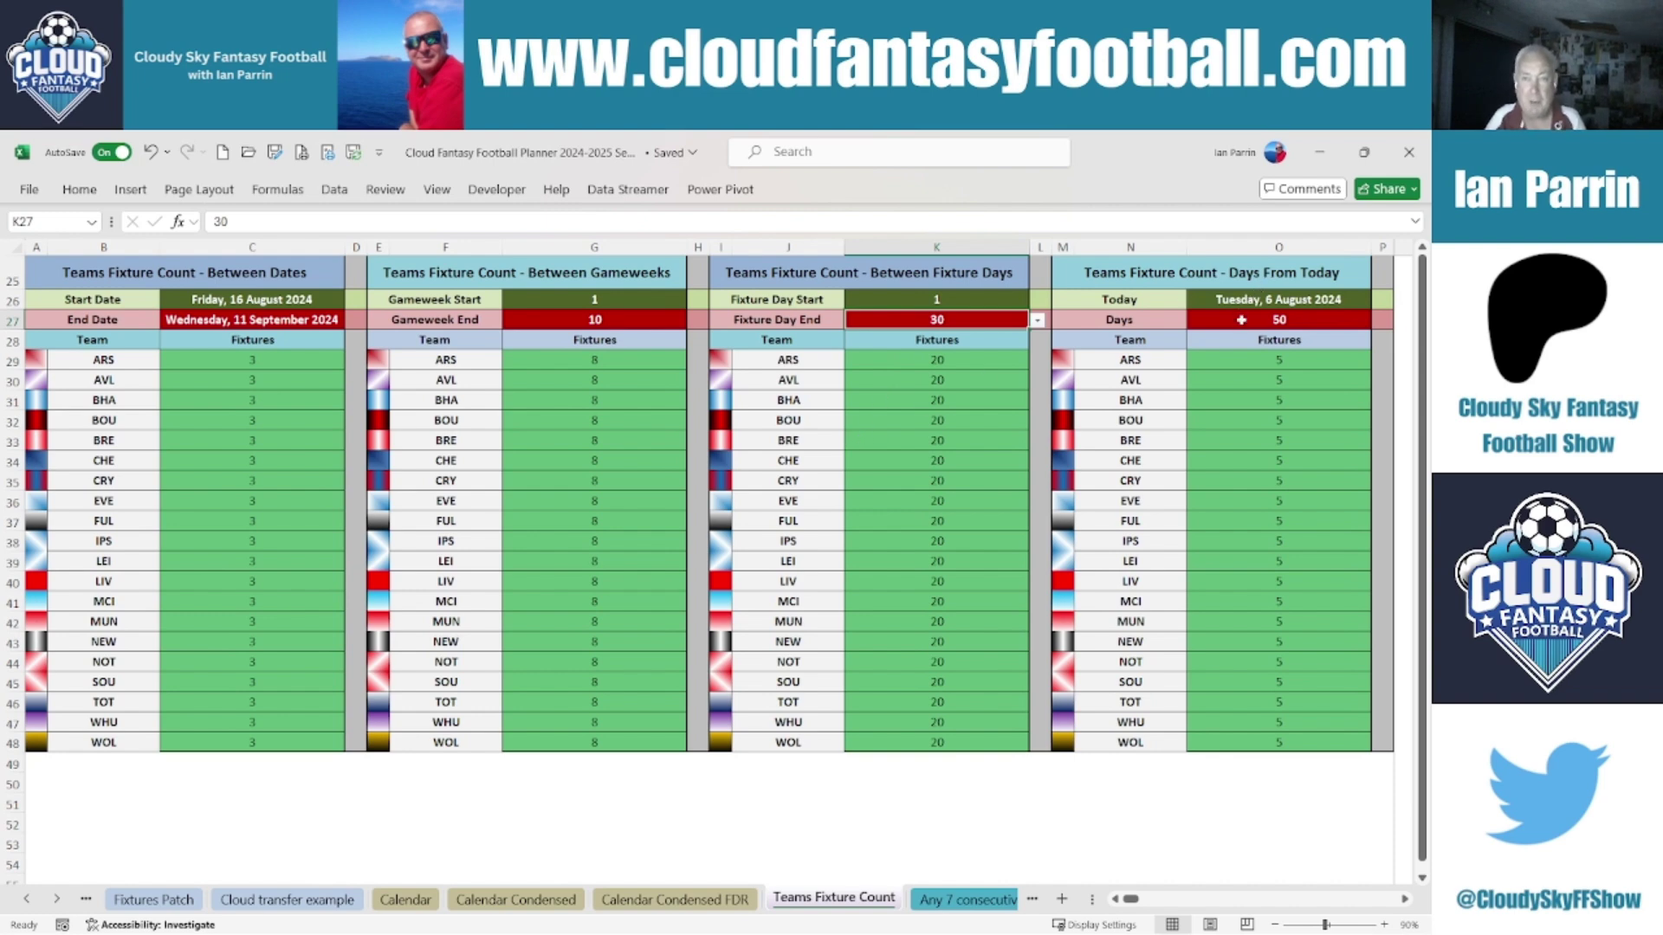
pyautogui.click(1264, 299)
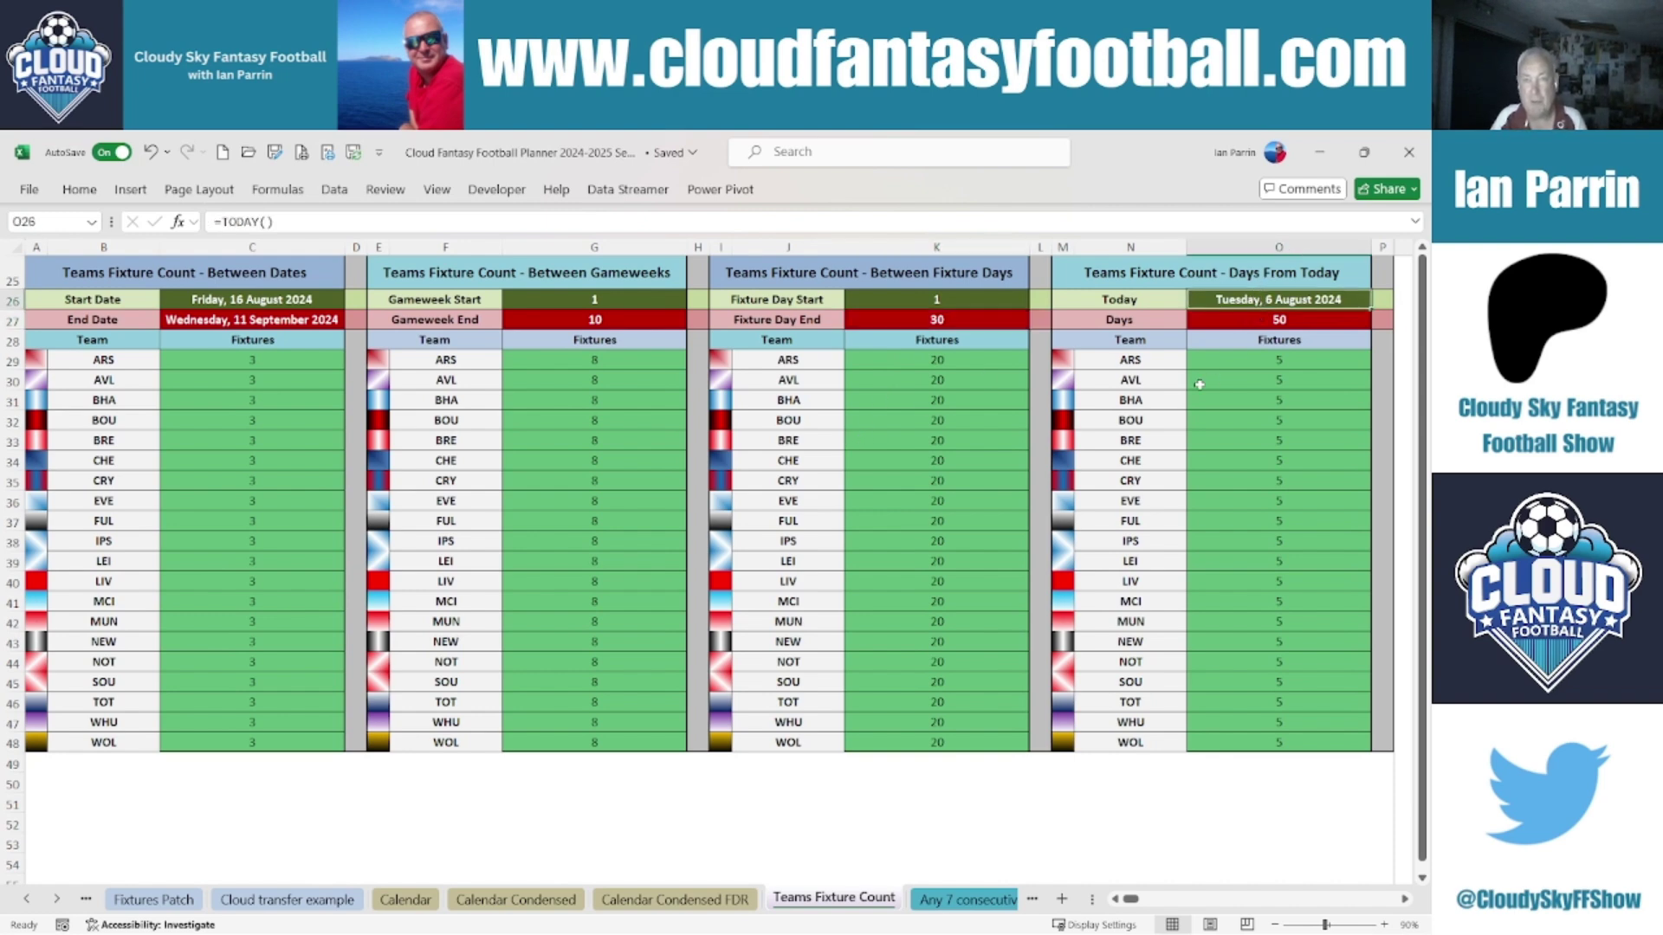
# Step: Set the Days value of the Days From Today fixture count to 70
pyautogui.click(1262, 319)
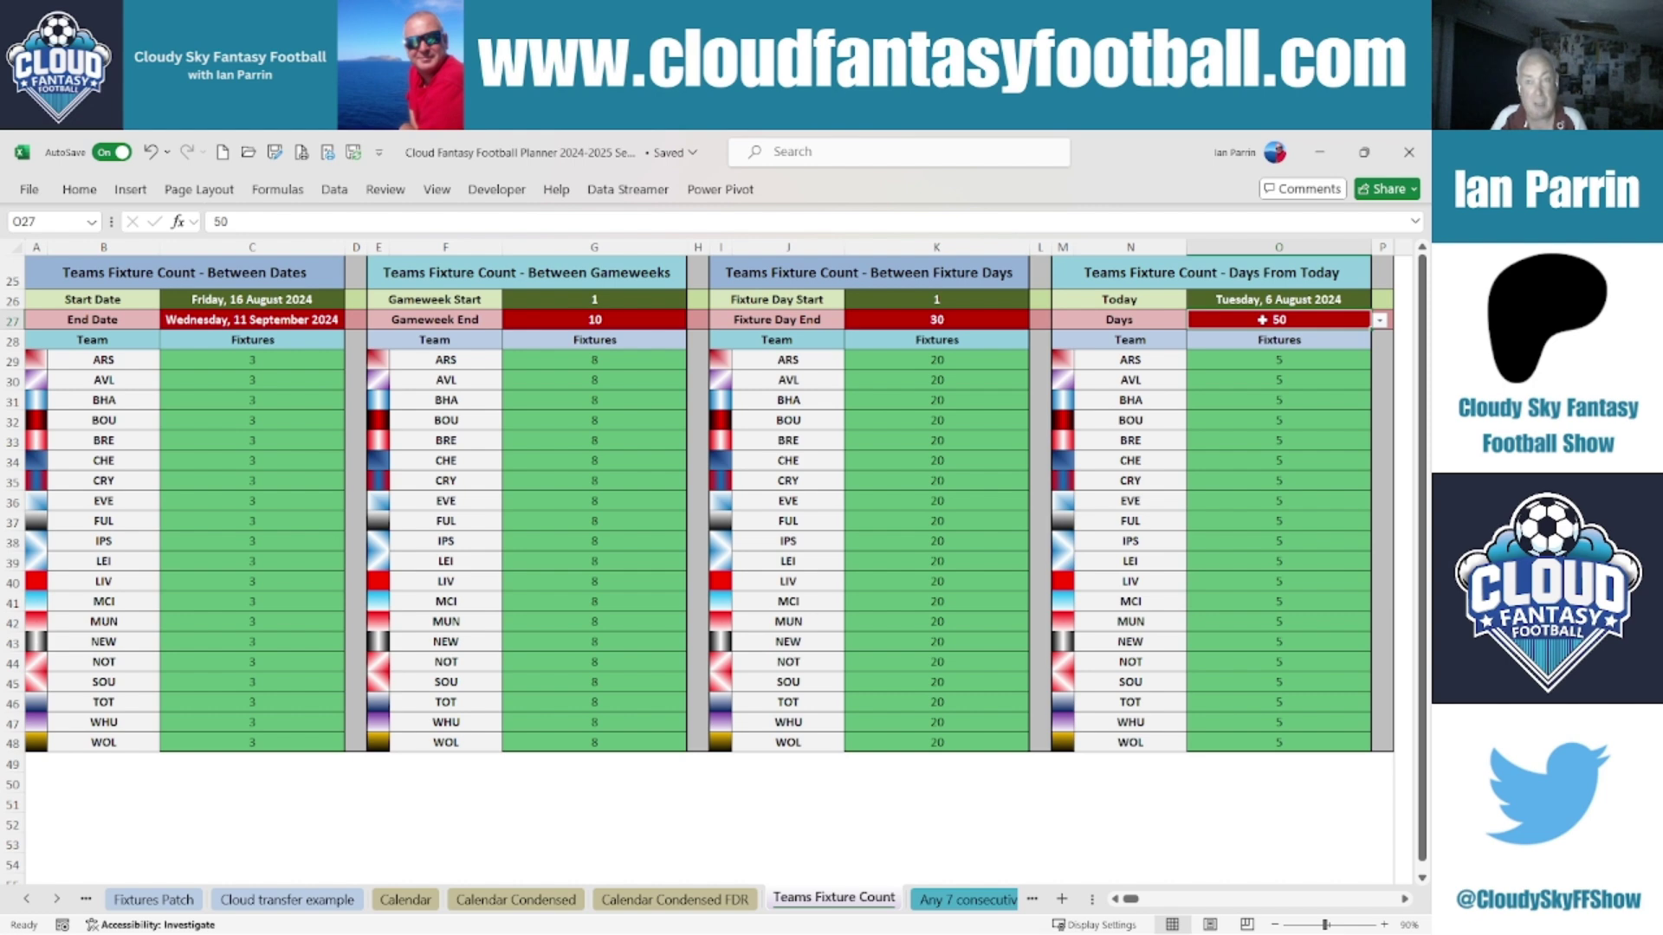
pyautogui.click(1379, 319)
pyautogui.scroll(-7, 1302, 403)
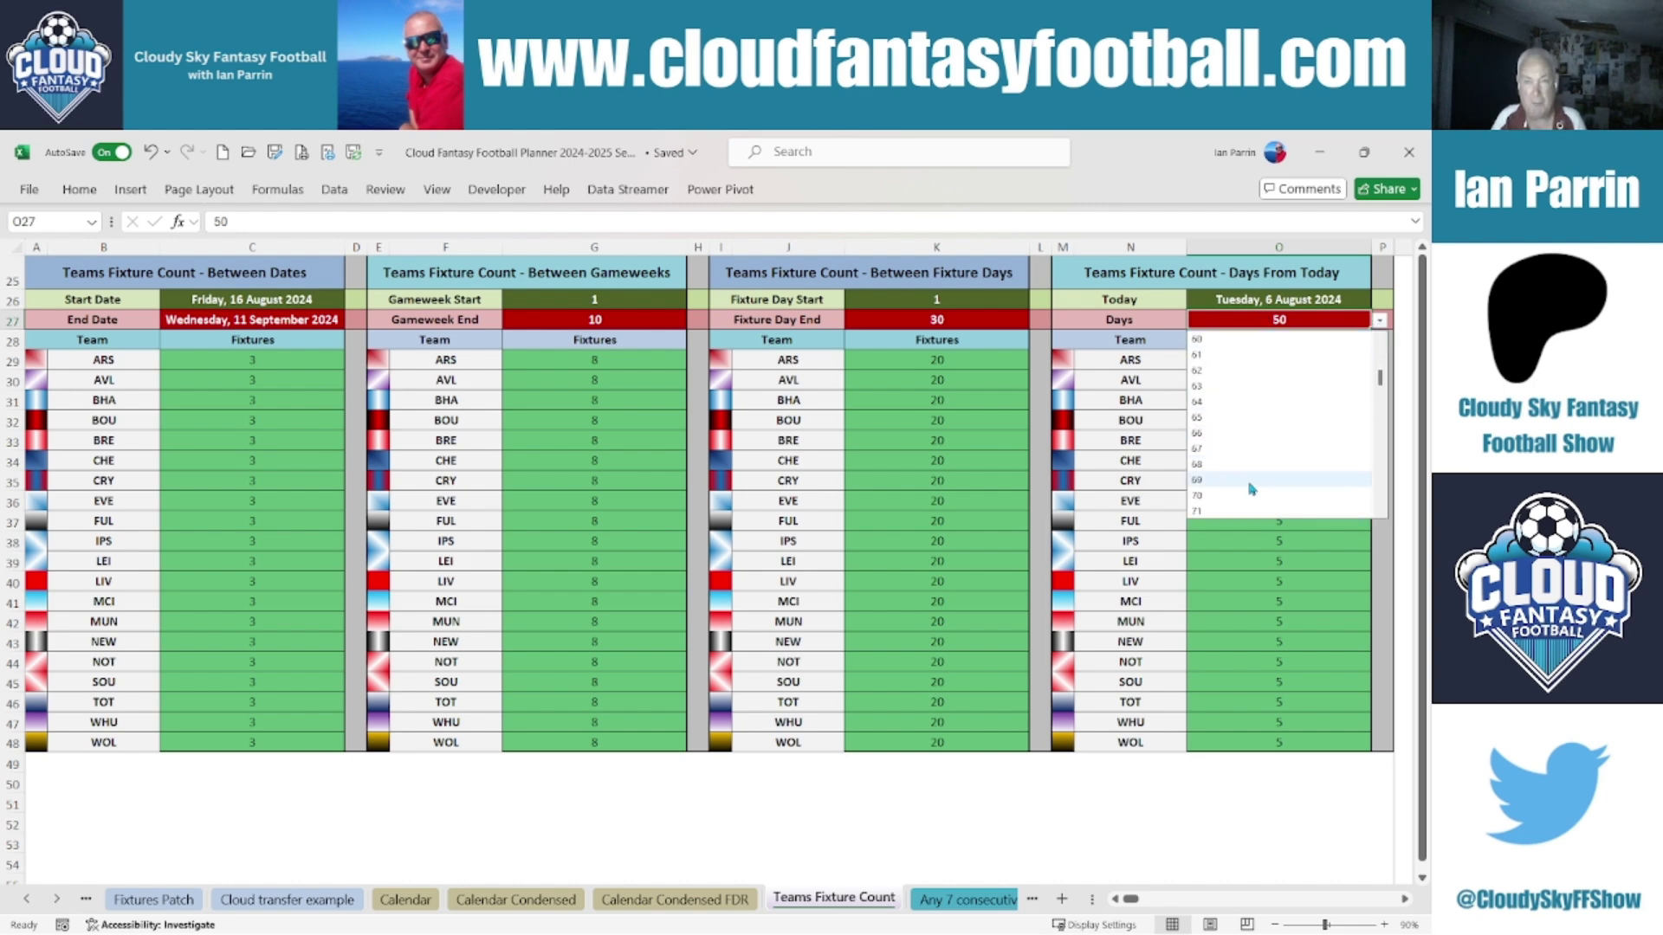
pyautogui.click(1247, 490)
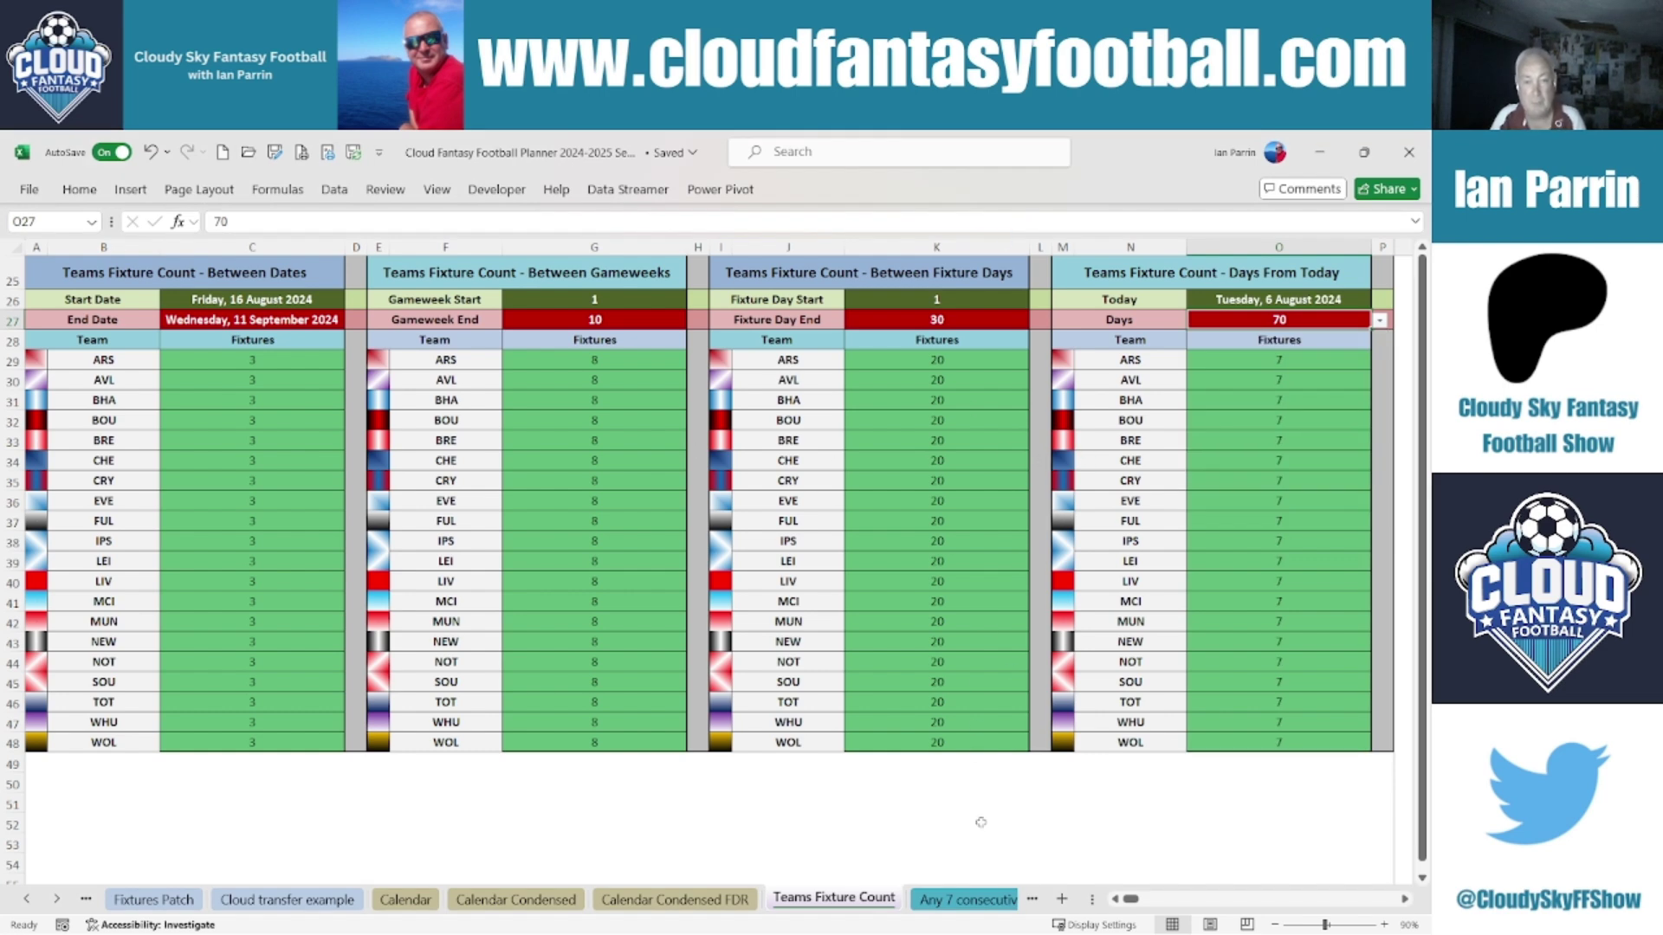
# Step: On the Any 7 consecutive FDs plan sheet, set the required fixture day in A2 to 5 and check the following fixture days
pyautogui.click(958, 901)
pyautogui.click(958, 900)
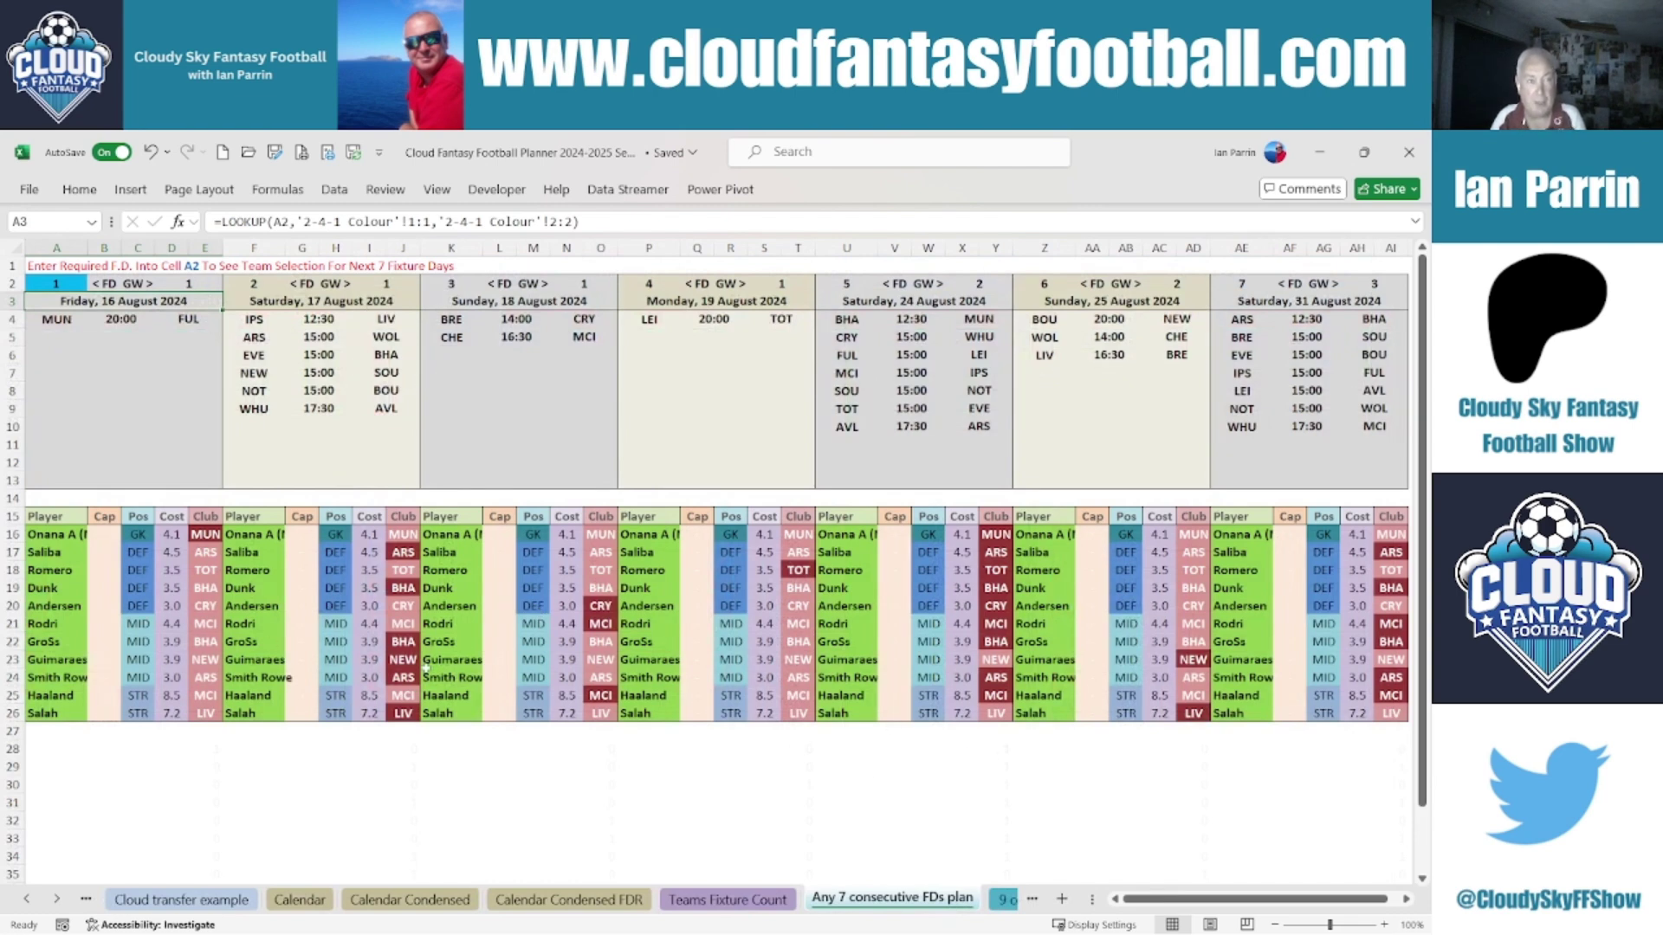
pyautogui.click(46, 283)
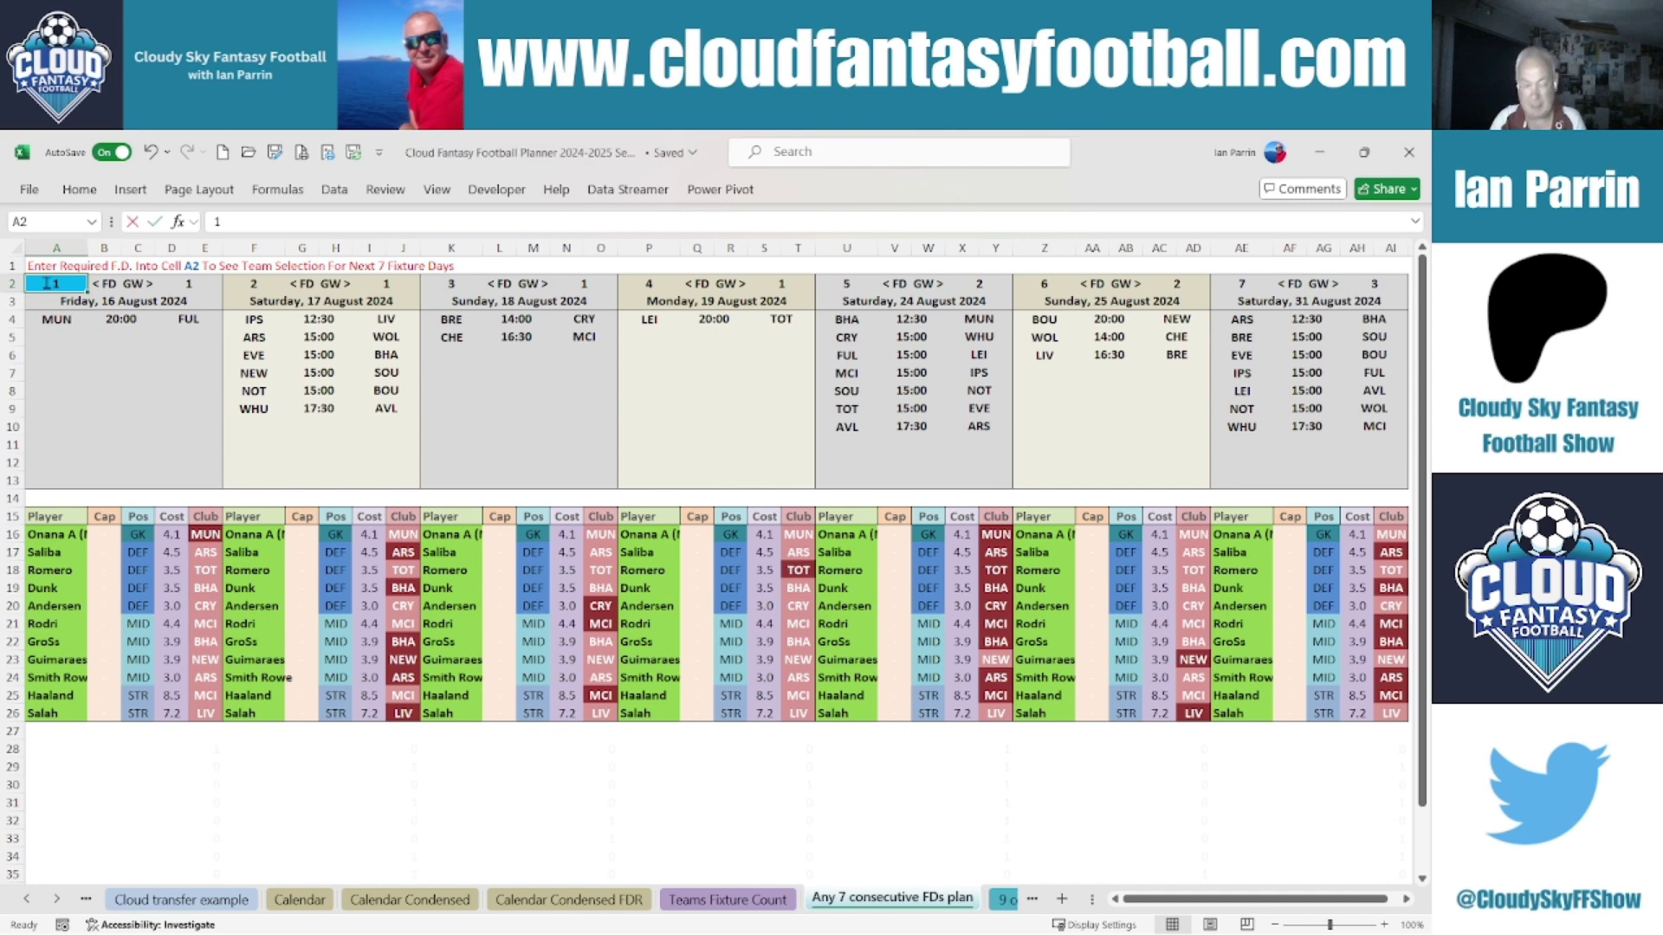
pyautogui.write('5')
pyautogui.press('Return')
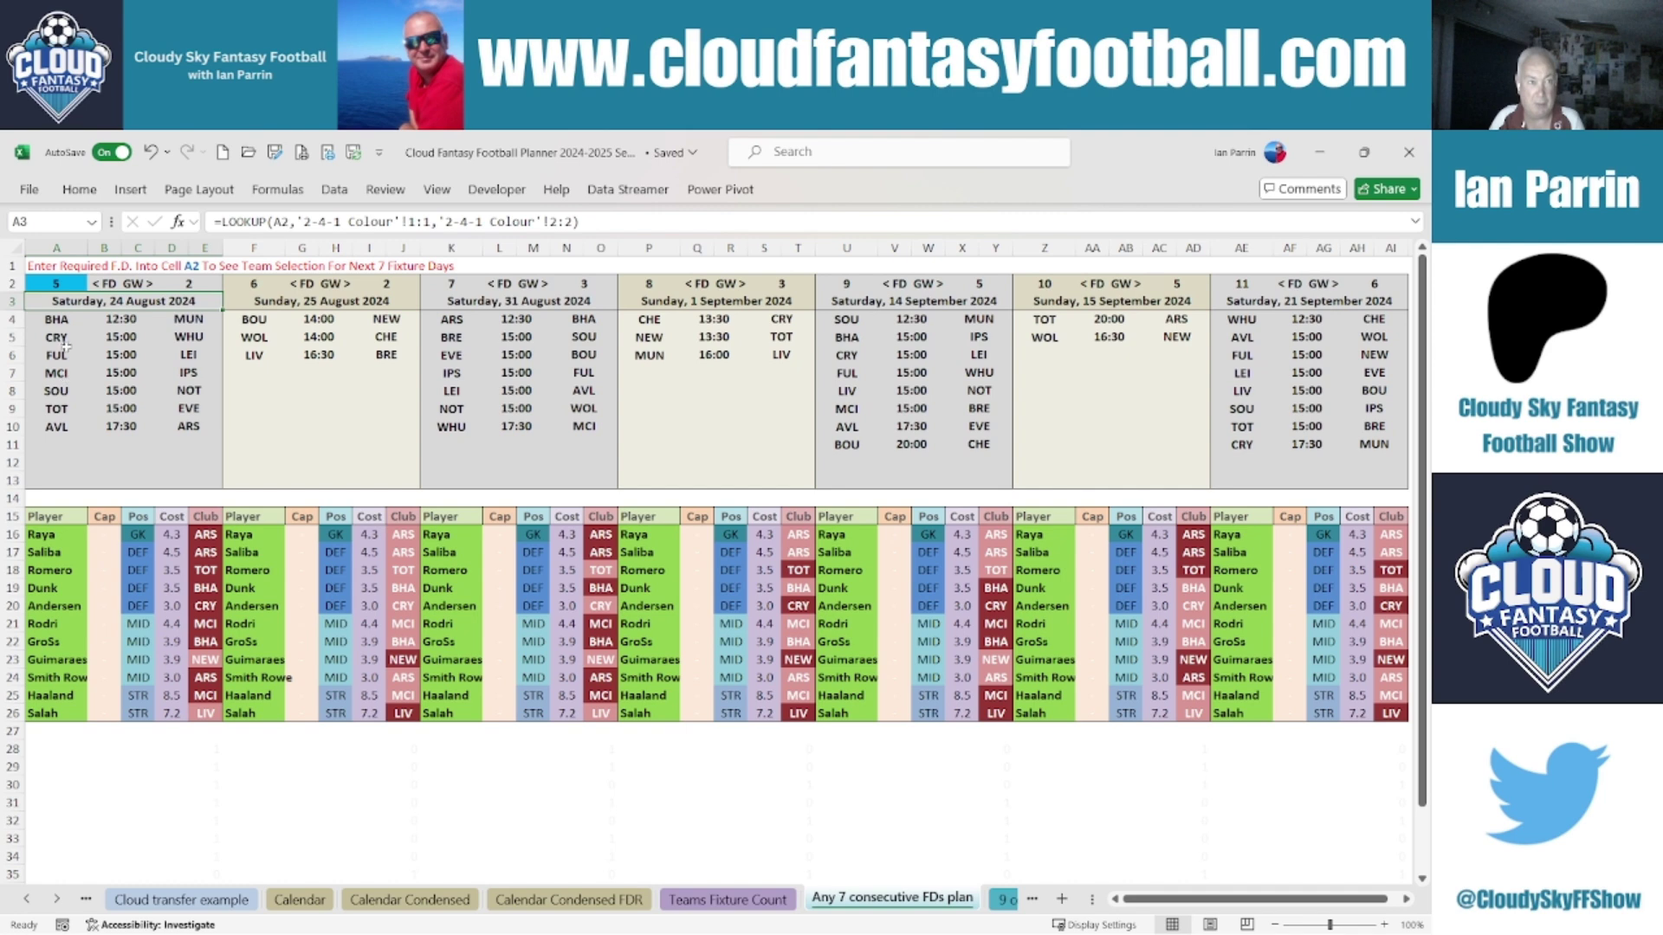
pyautogui.click(231, 282)
pyautogui.click(470, 287)
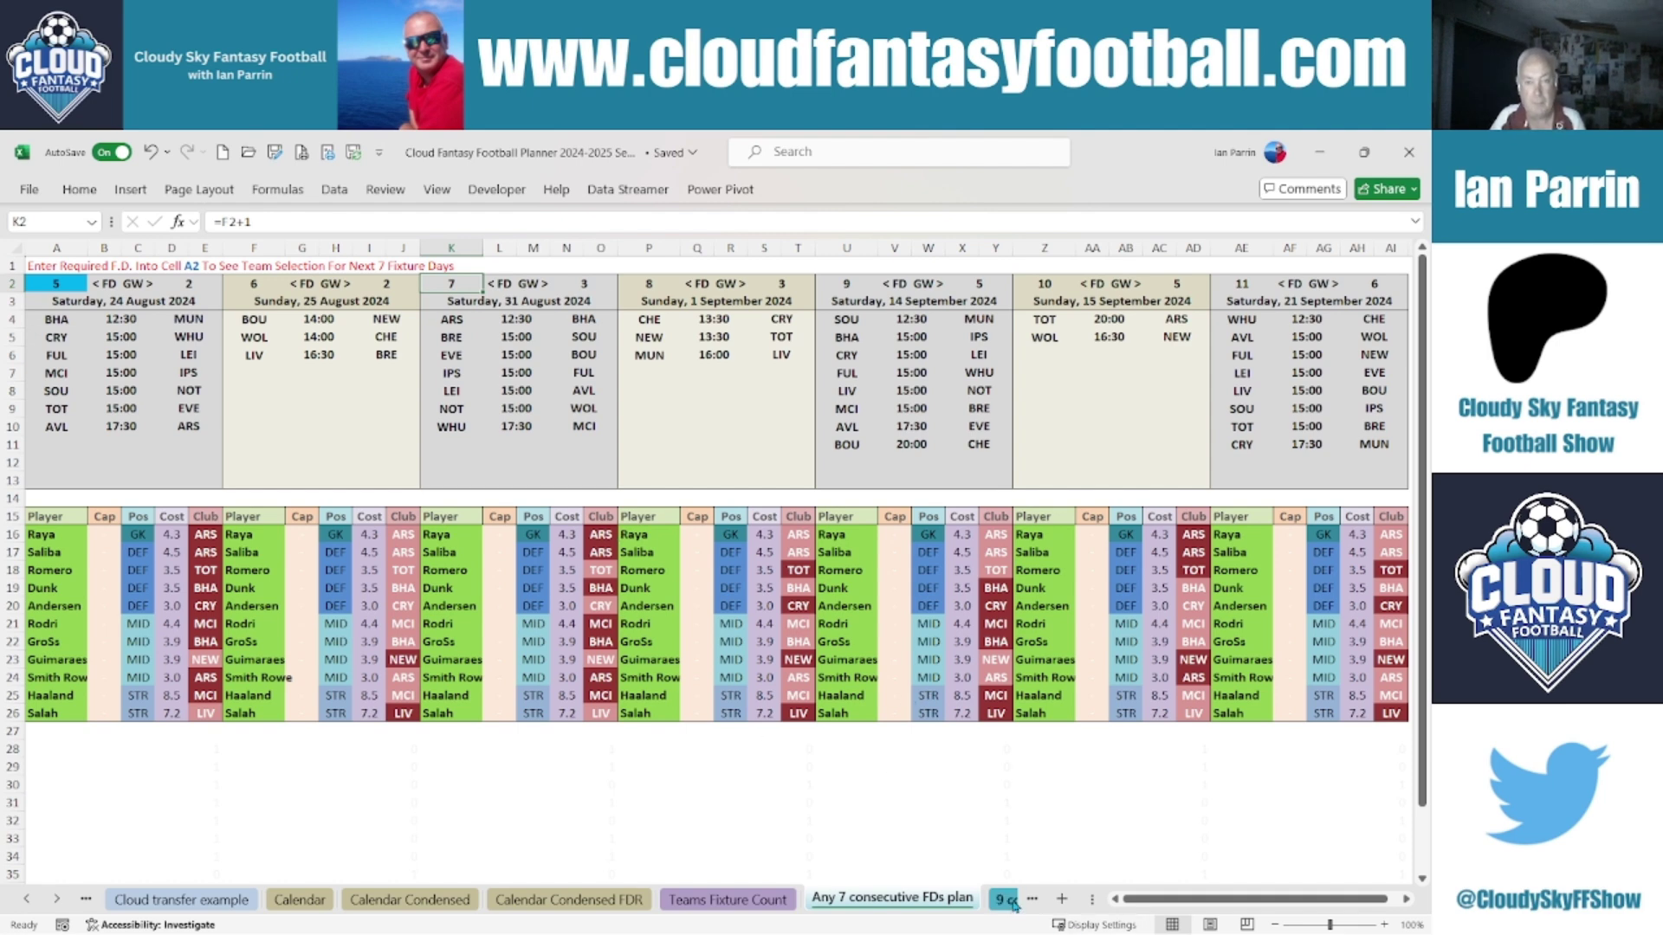
# Step: Set the required fixture day in A2 of the seven-fixture-day plan to 1
pyautogui.click(55, 282)
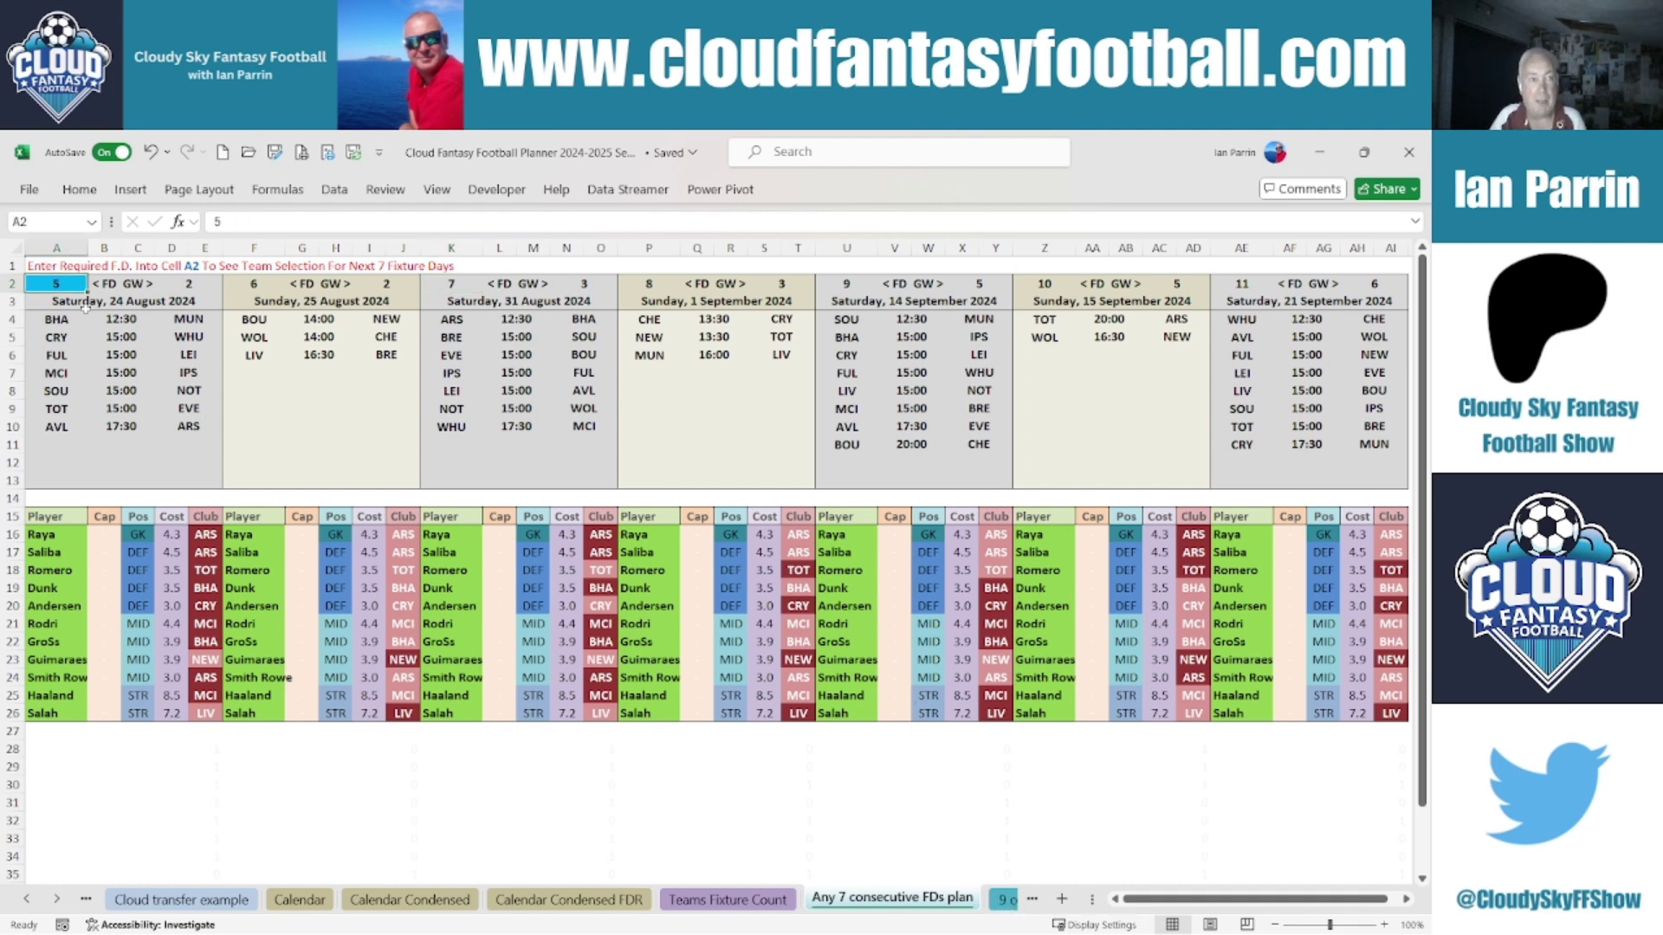
pyautogui.write('10')
pyautogui.press('BackSpace')
pyautogui.press('Return')
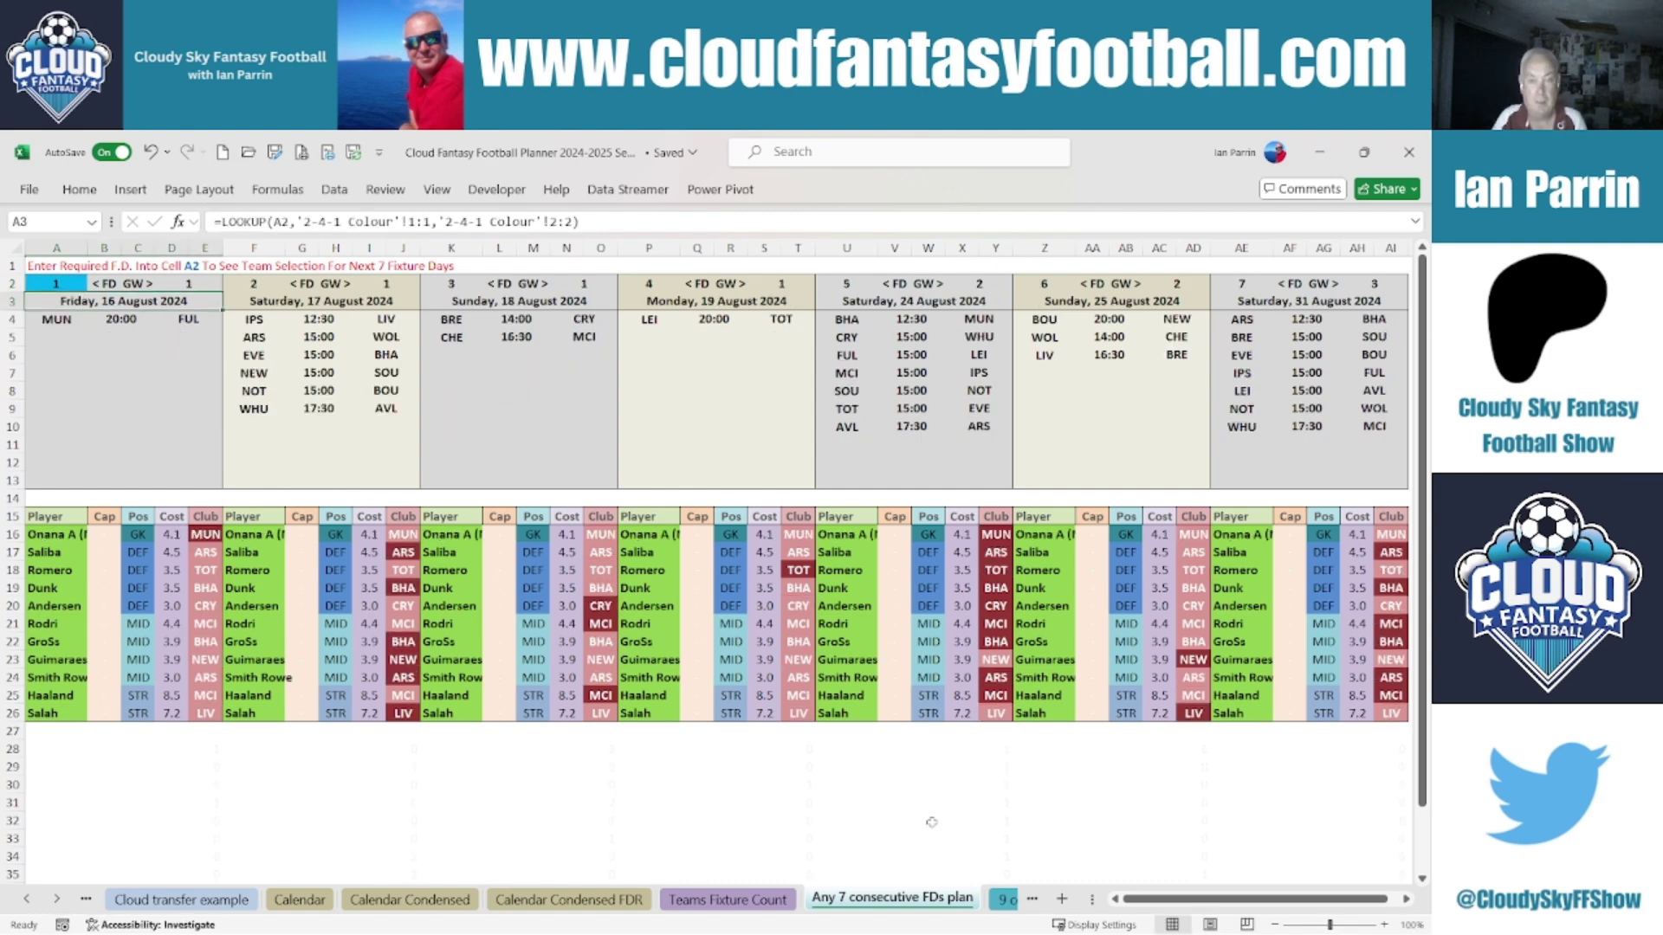
# Step: Review the three starting fixture days and the opponent grid on the 9 consecutive FDs opponents (3) sheet
pyautogui.click(1003, 900)
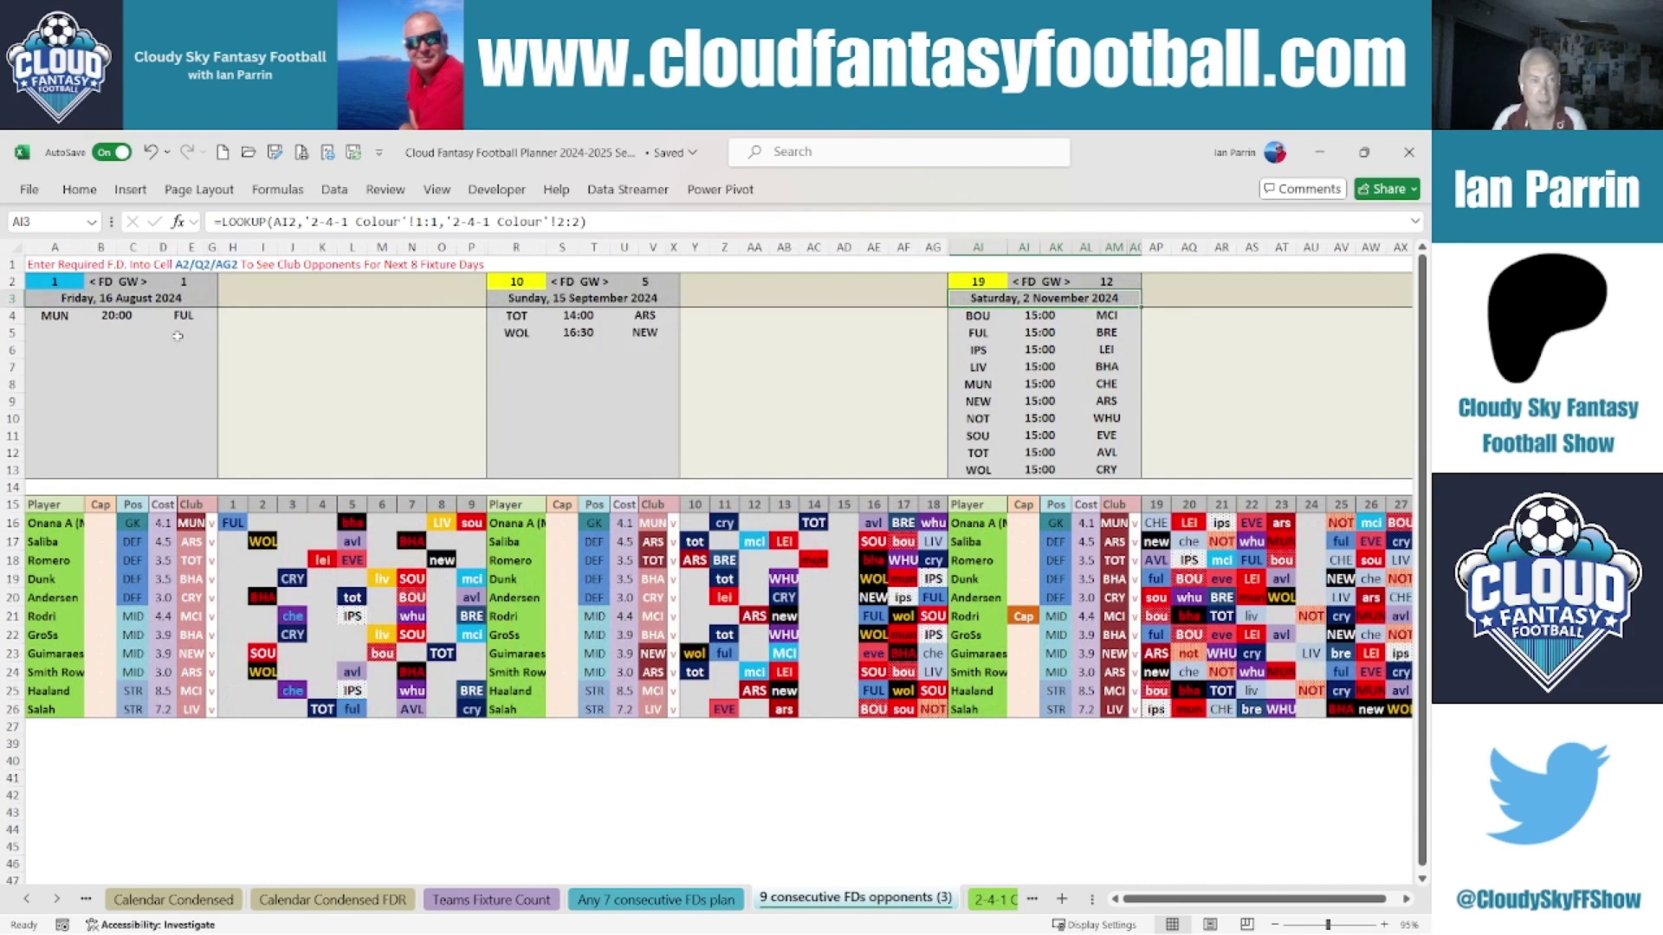
pyautogui.click(53, 283)
pyautogui.click(232, 504)
pyautogui.click(268, 505)
pyautogui.click(471, 505)
pyautogui.click(515, 283)
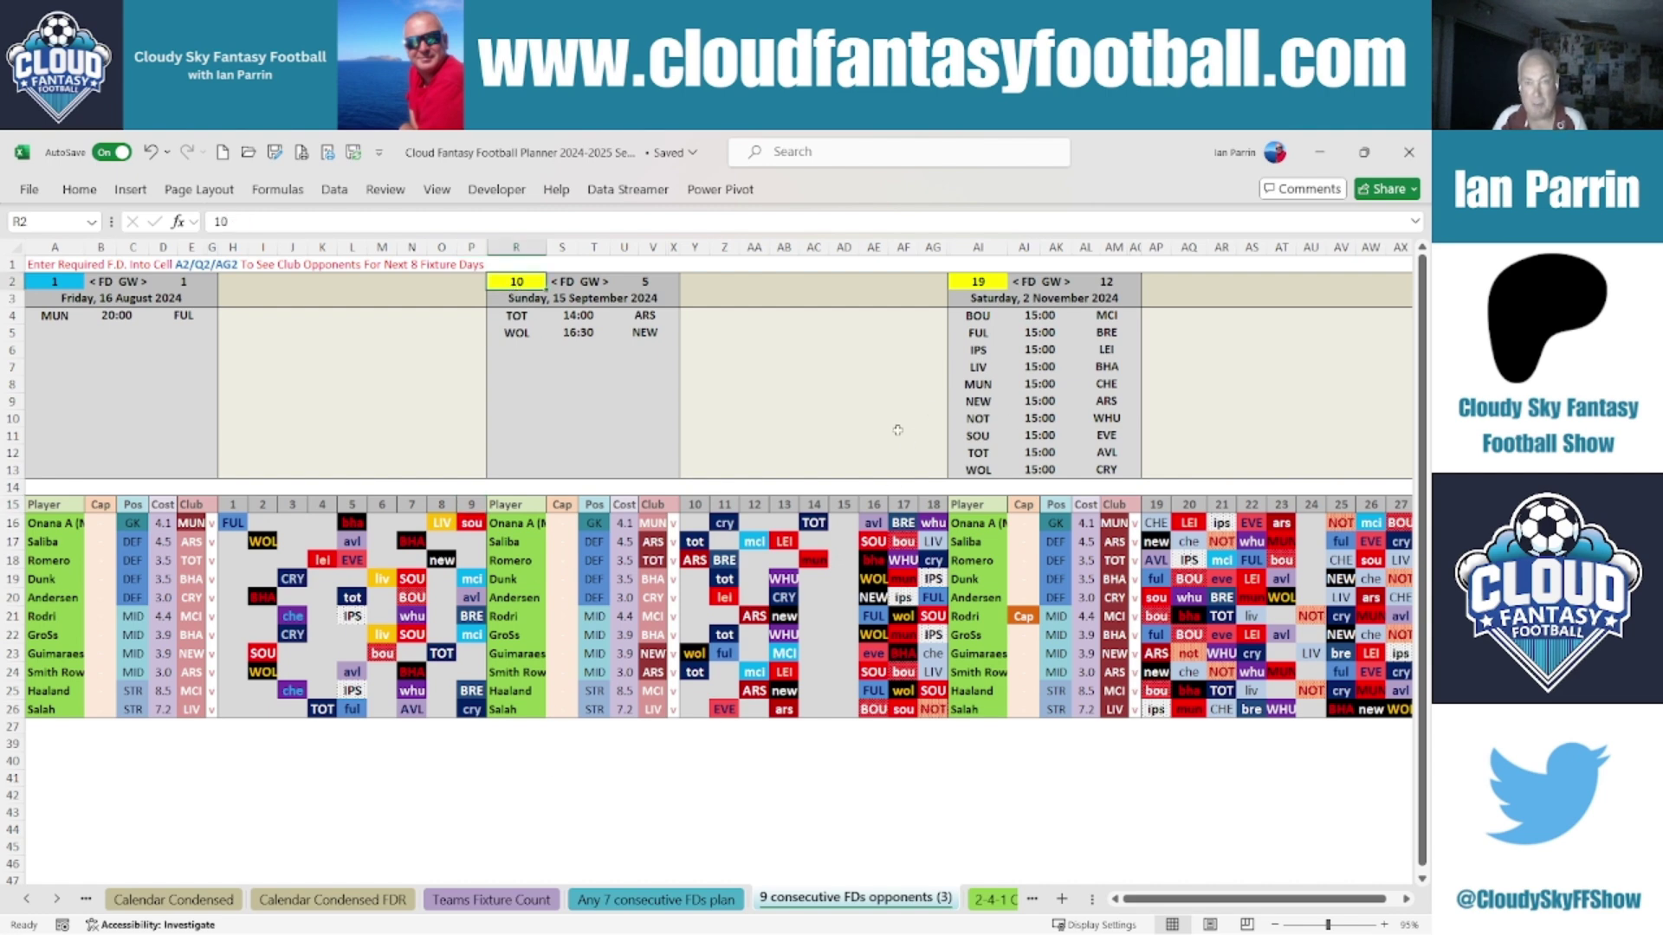
pyautogui.click(973, 279)
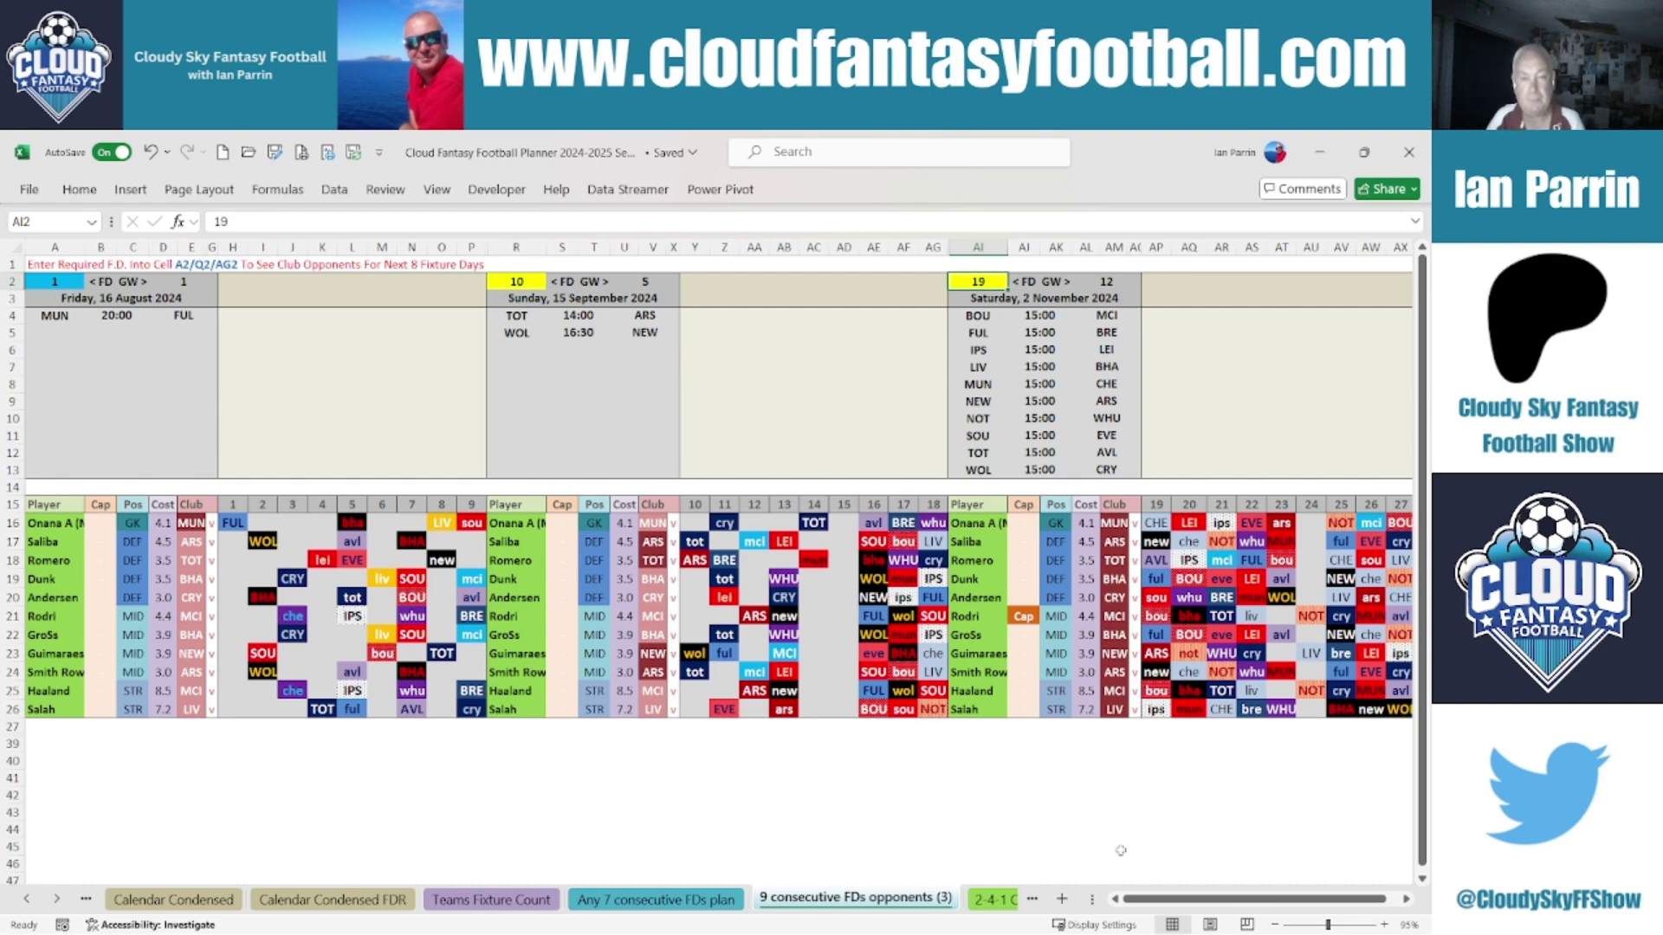
# Step: Review the team fixture days on the 2-4-1 Colour sheet, including the ARS row, and on the 2-4-1 Standard sheet
pyautogui.click(995, 901)
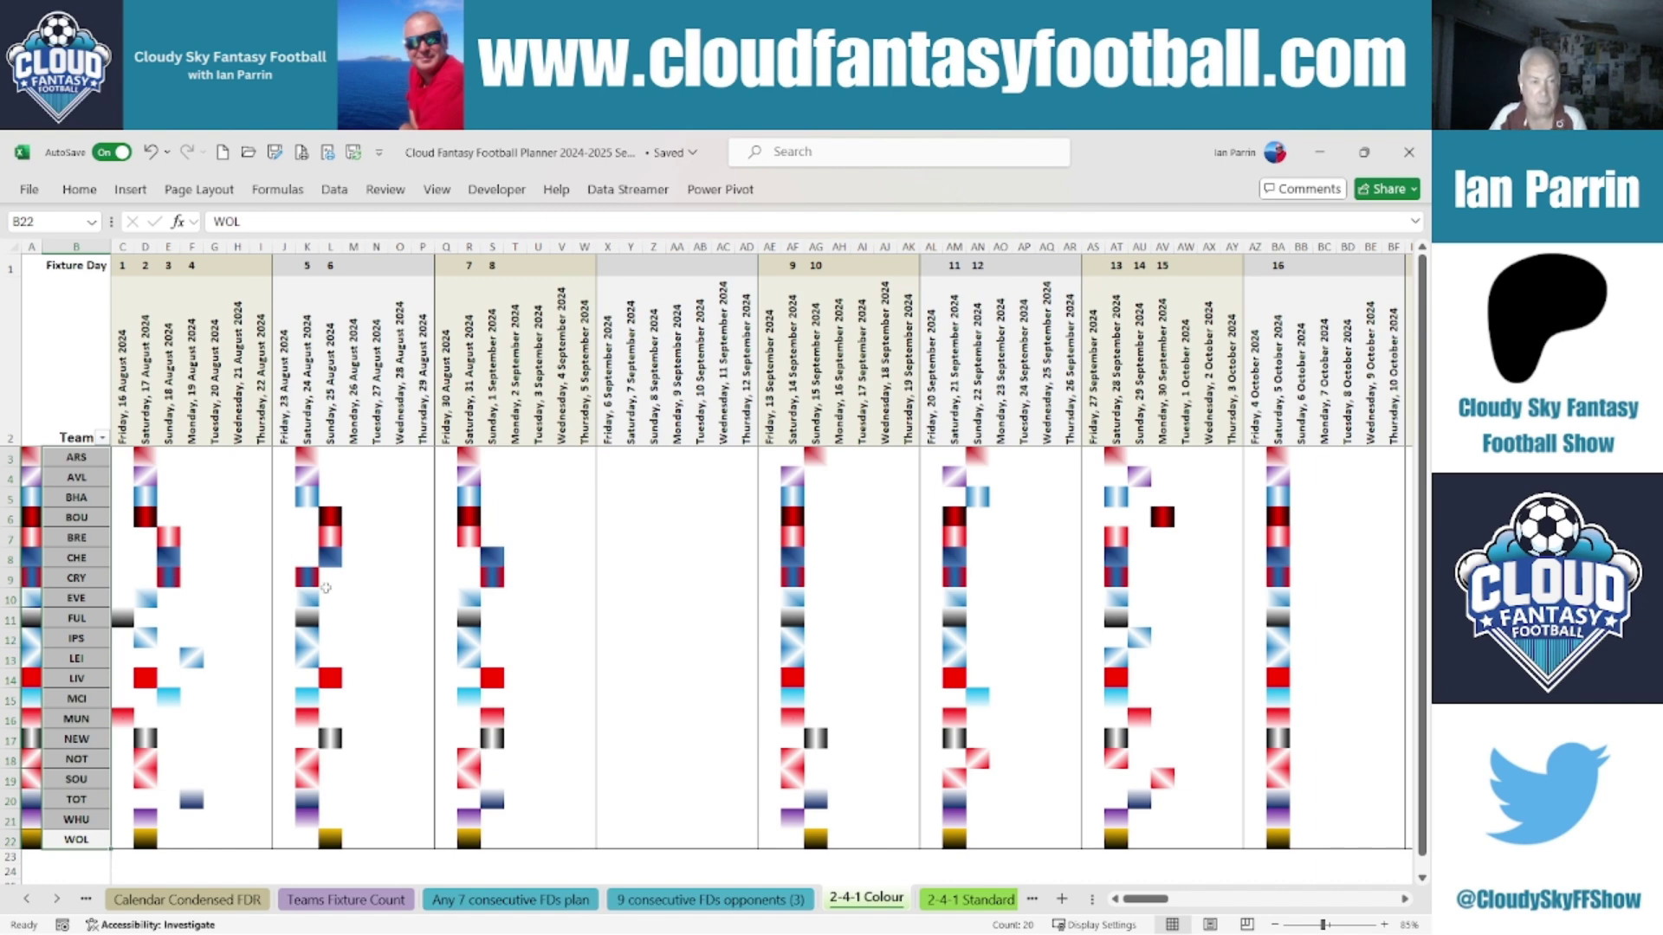
pyautogui.click(74, 459)
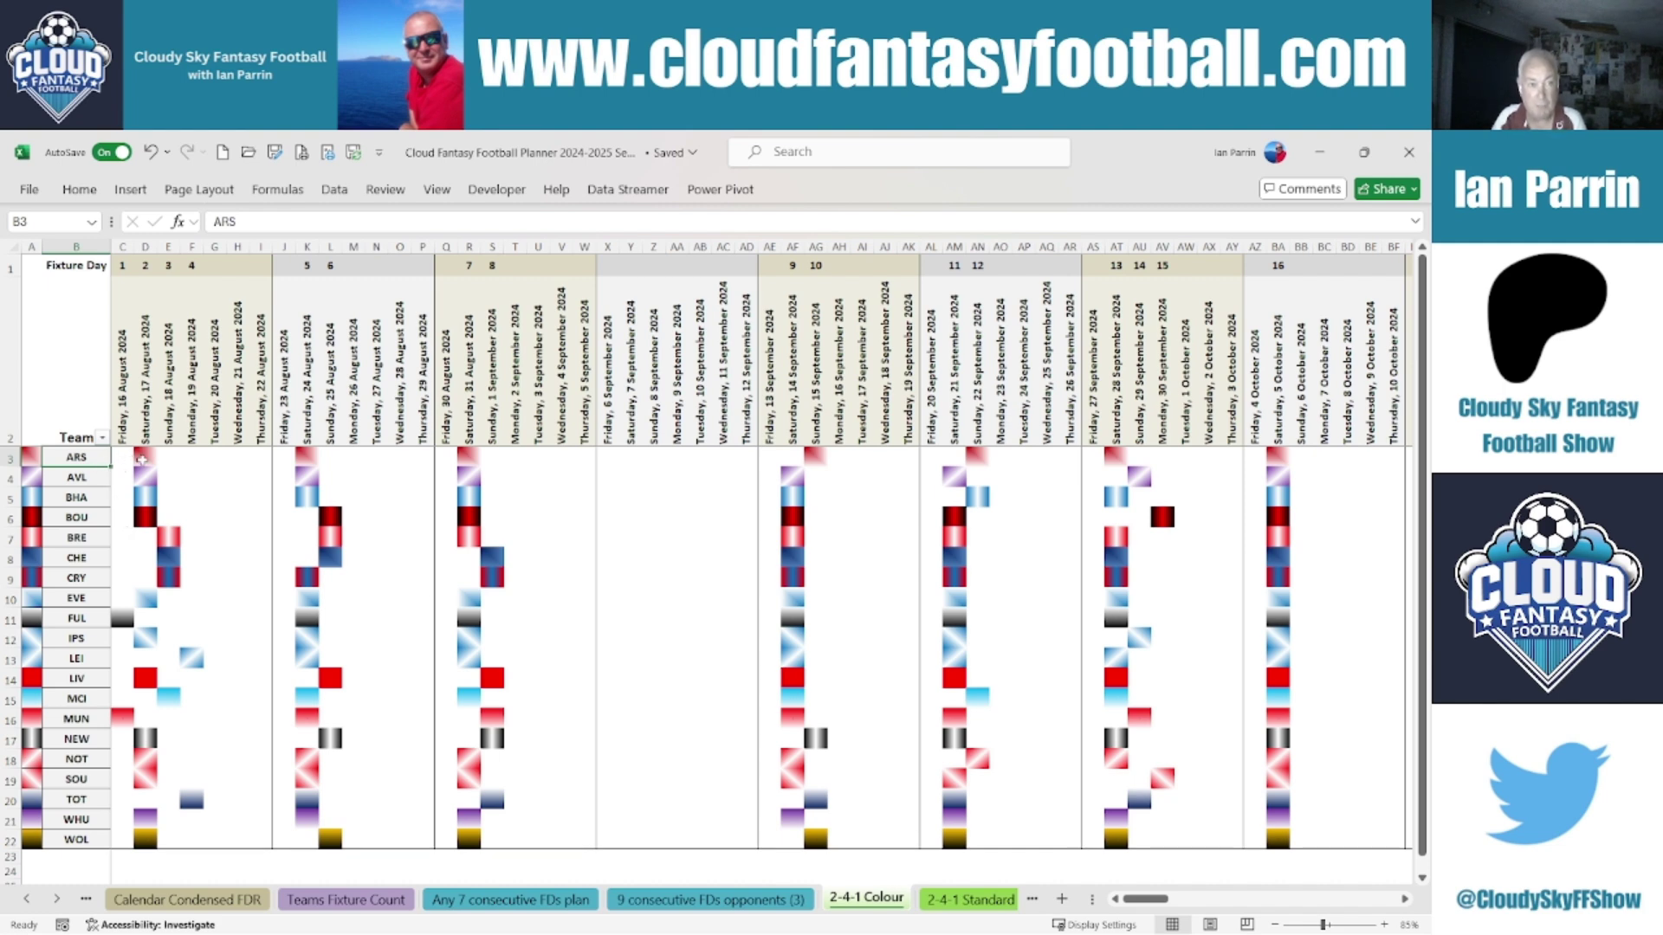
pyautogui.click(9, 457)
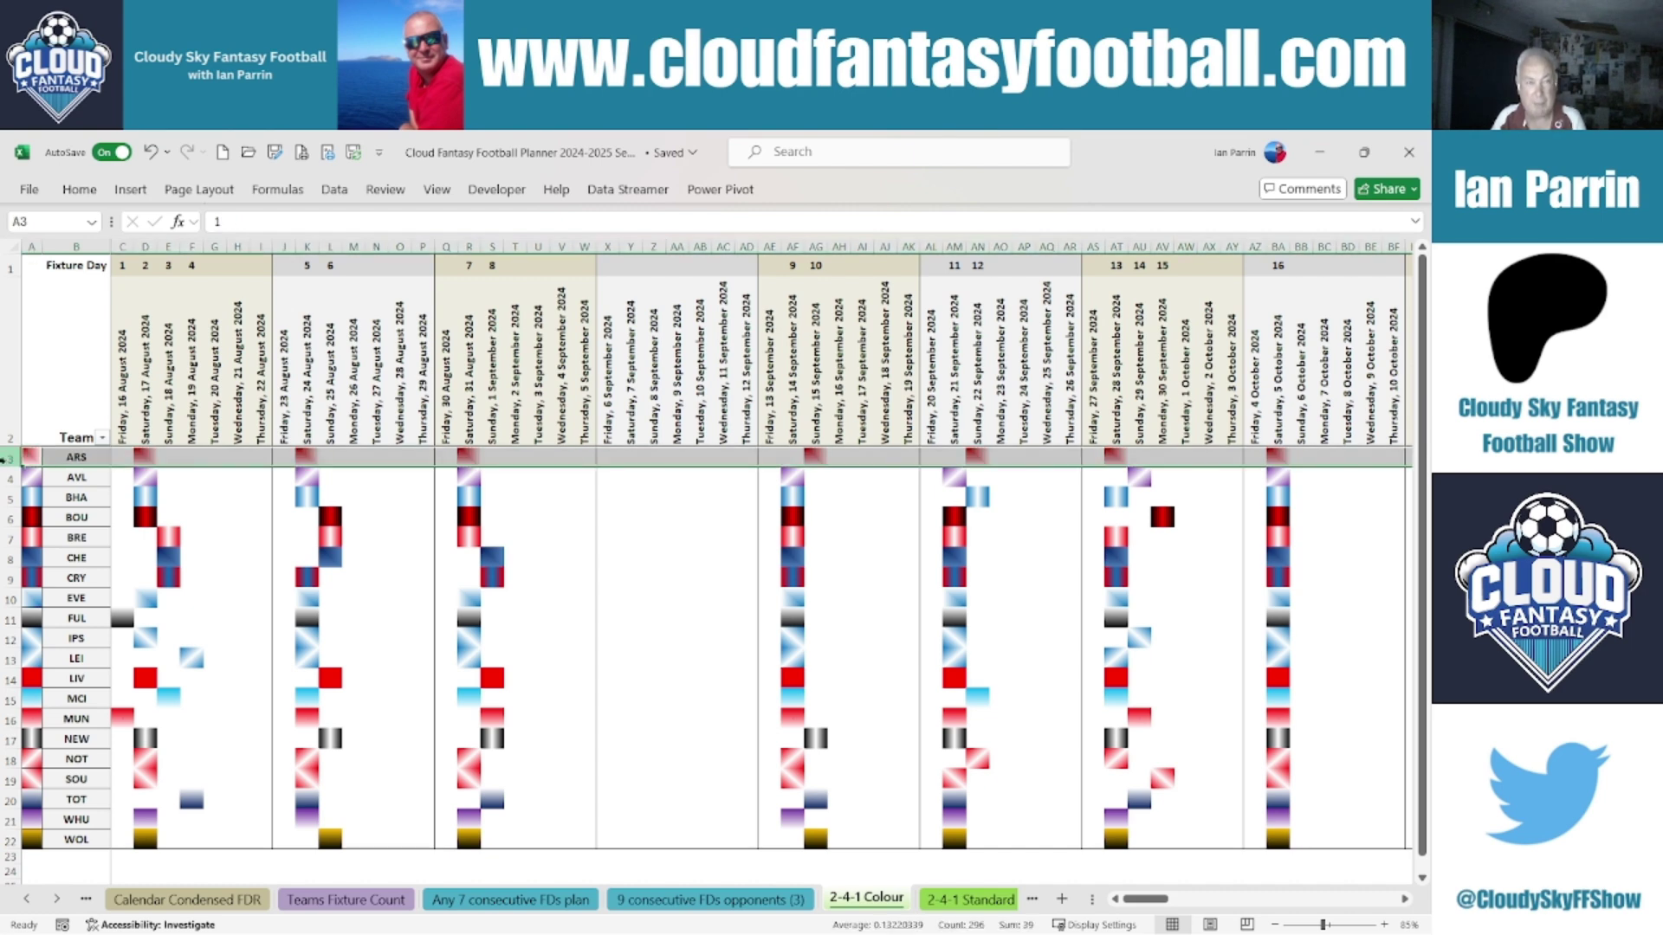
pyautogui.click(974, 901)
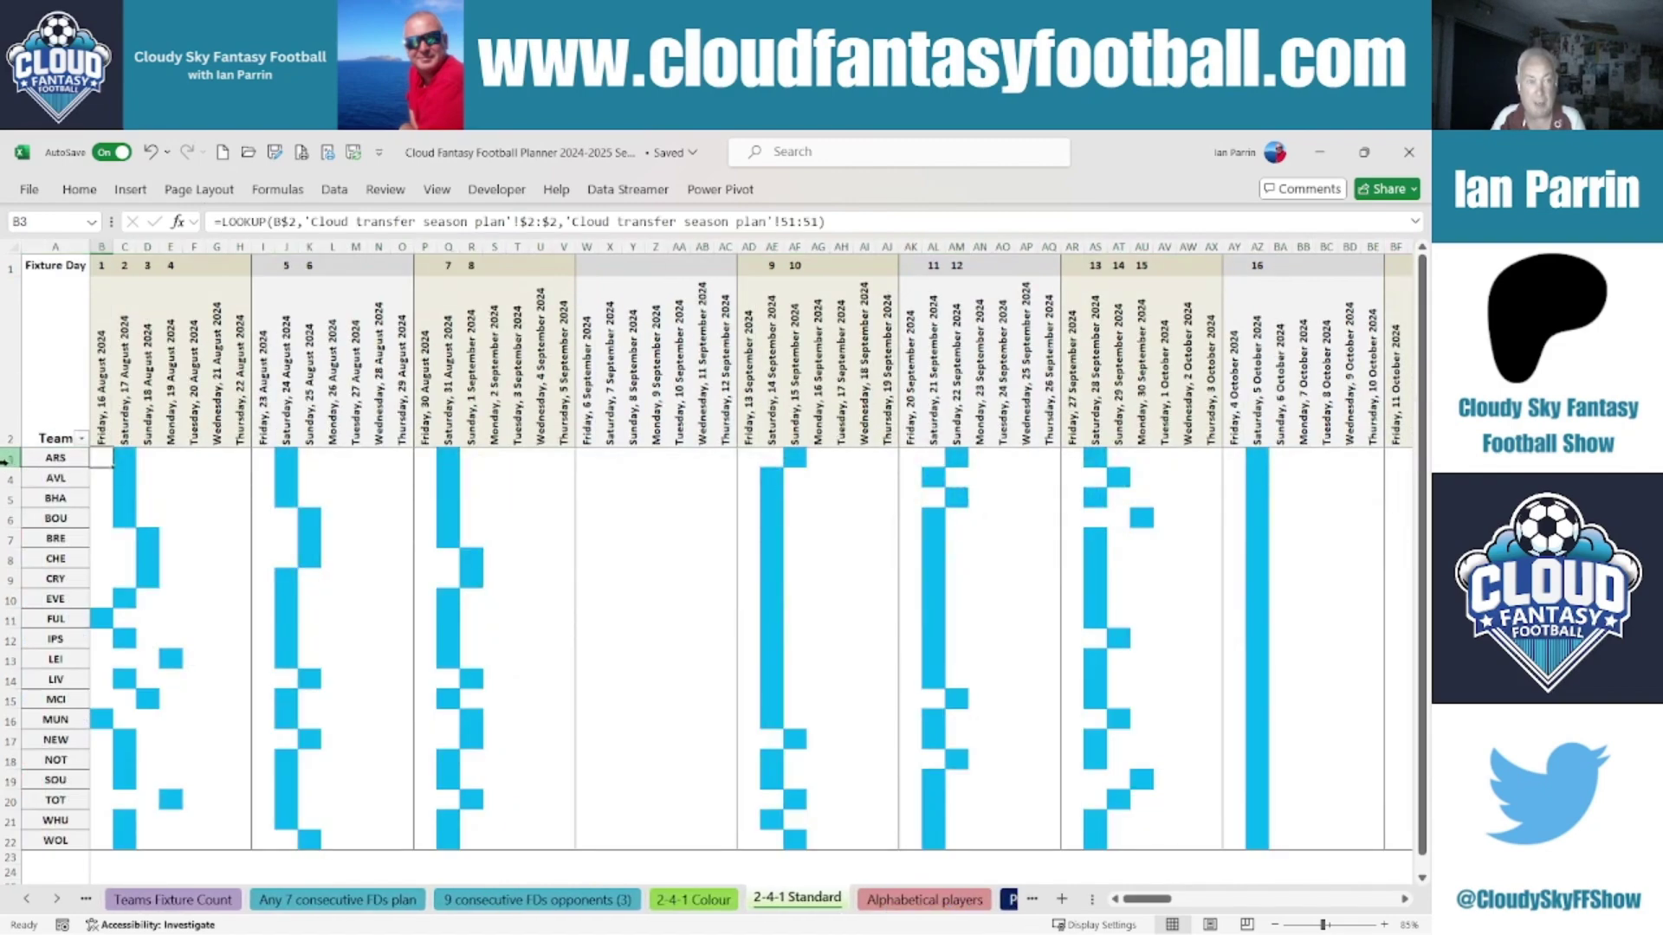
pyautogui.moveTo(831, 932)
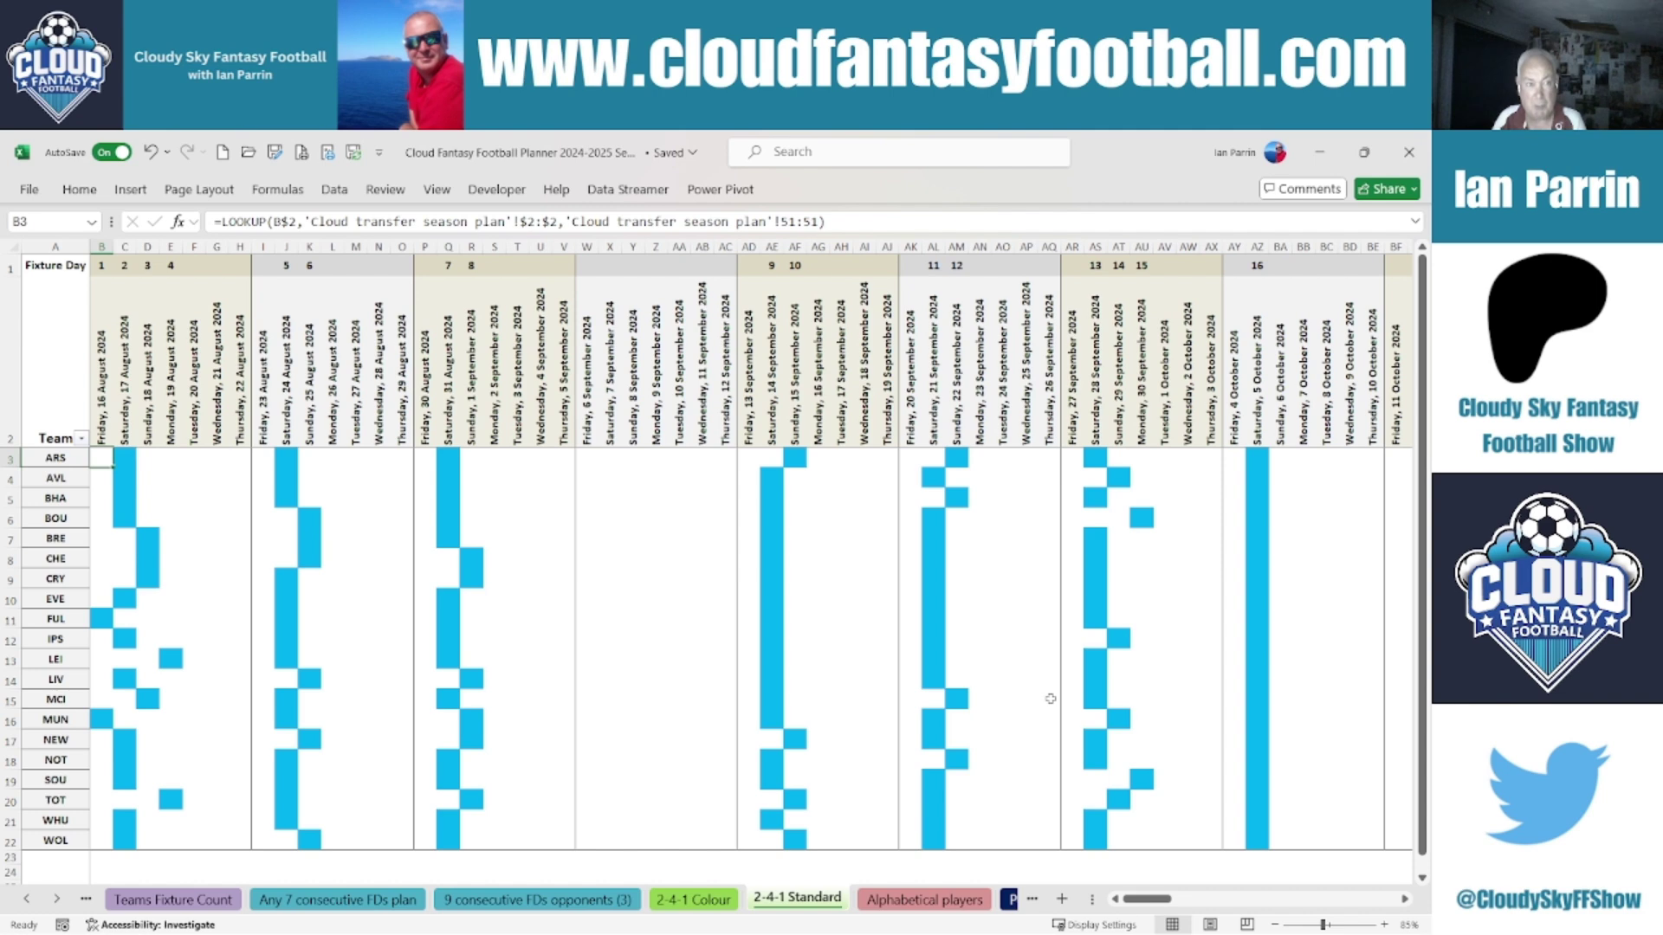
# Step: Examine the Alphabetical players sheet, comparing the entries for the two players named Adams
pyautogui.click(908, 901)
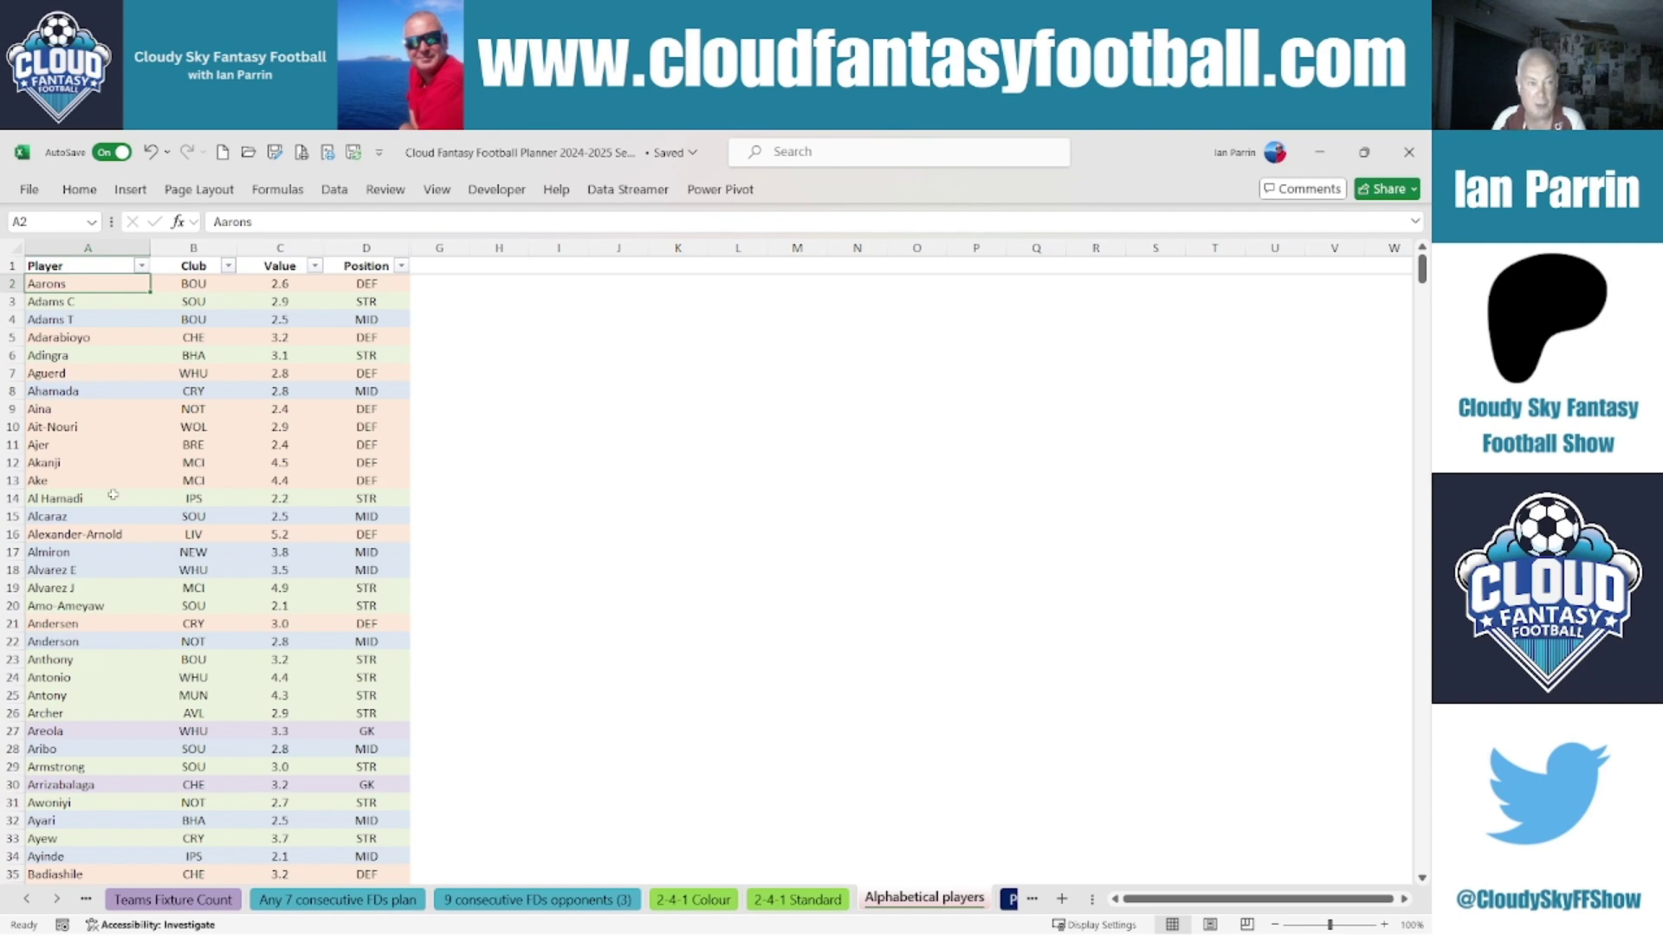
pyautogui.click(104, 305)
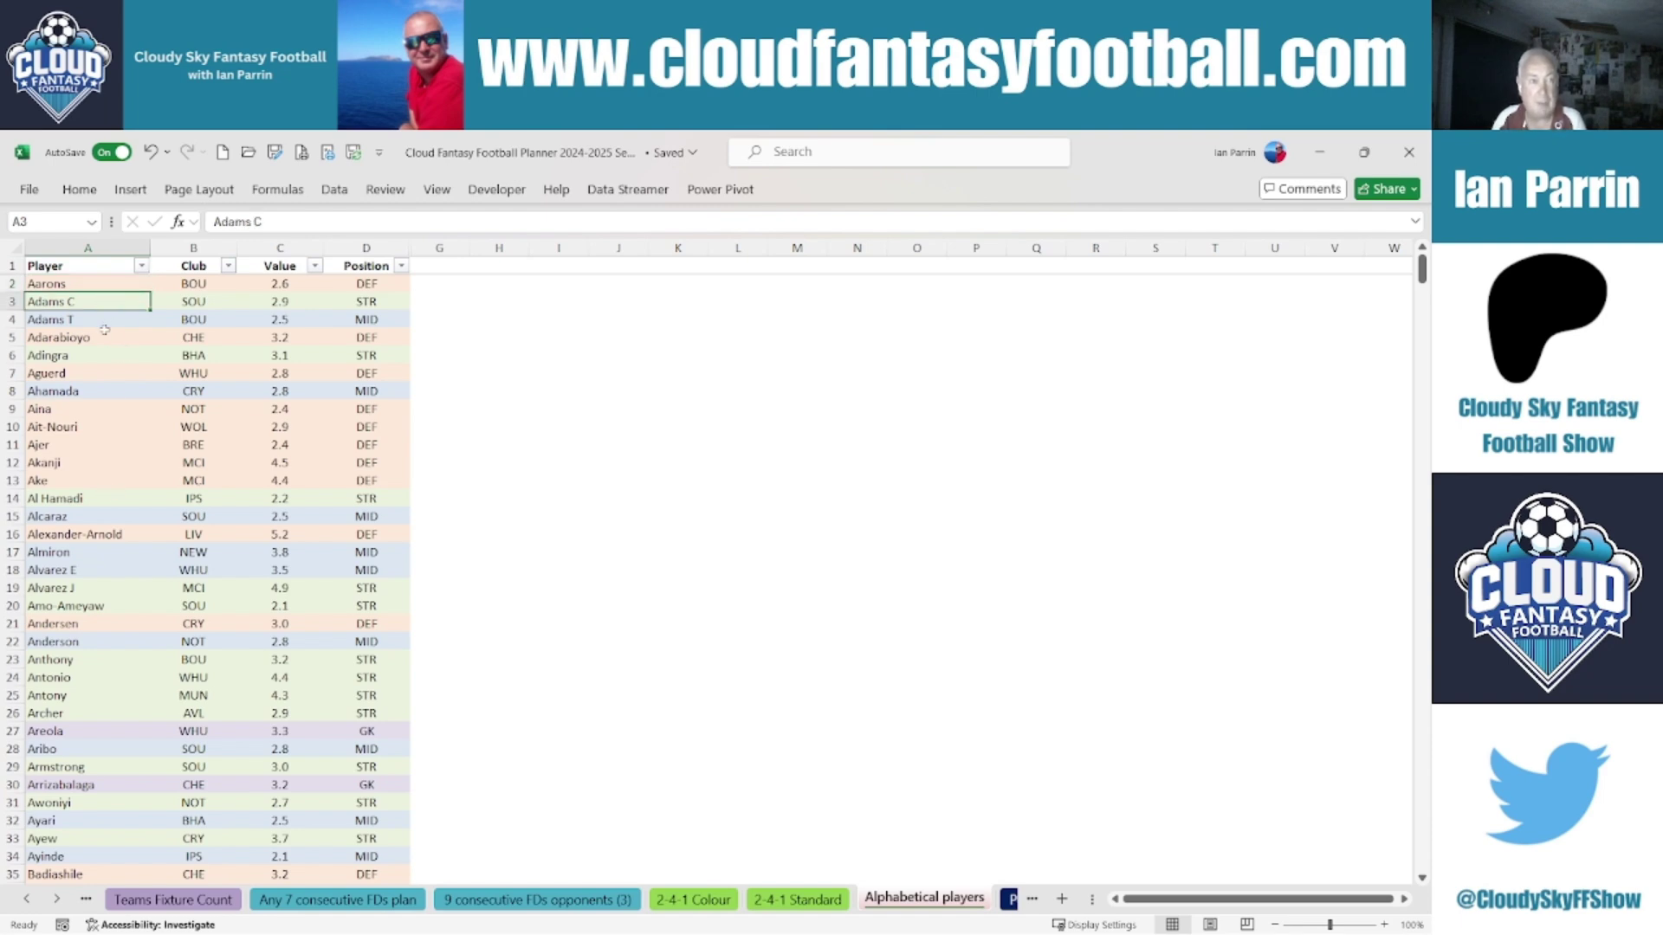
pyautogui.click(100, 317)
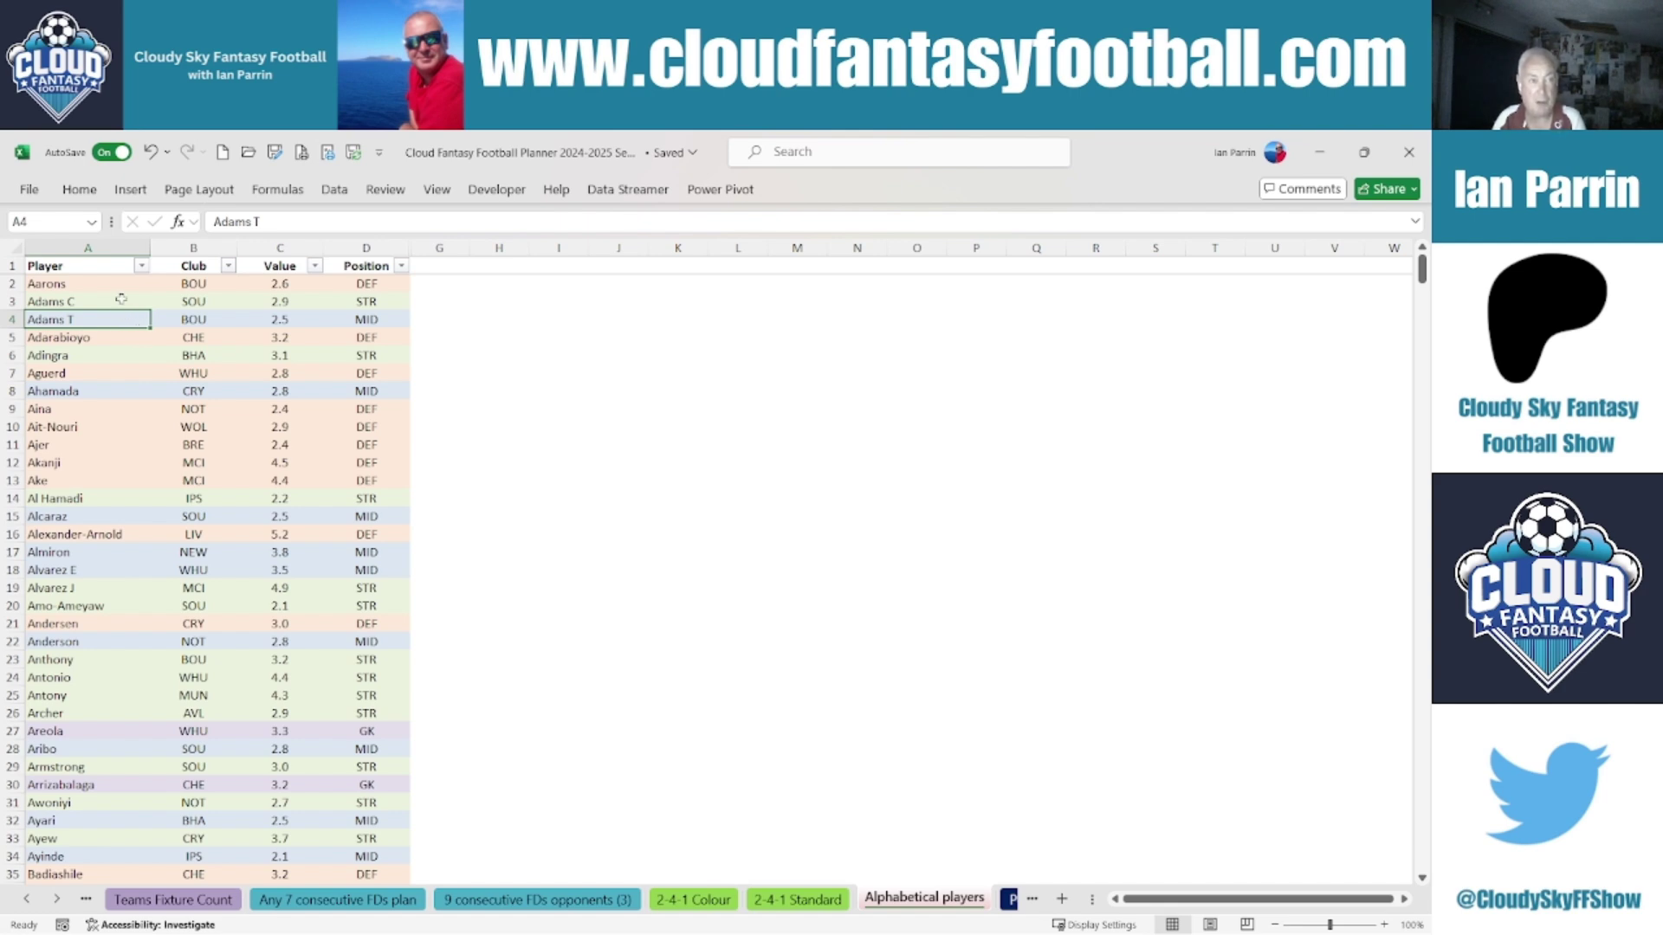
pyautogui.click(122, 304)
pyautogui.click(119, 318)
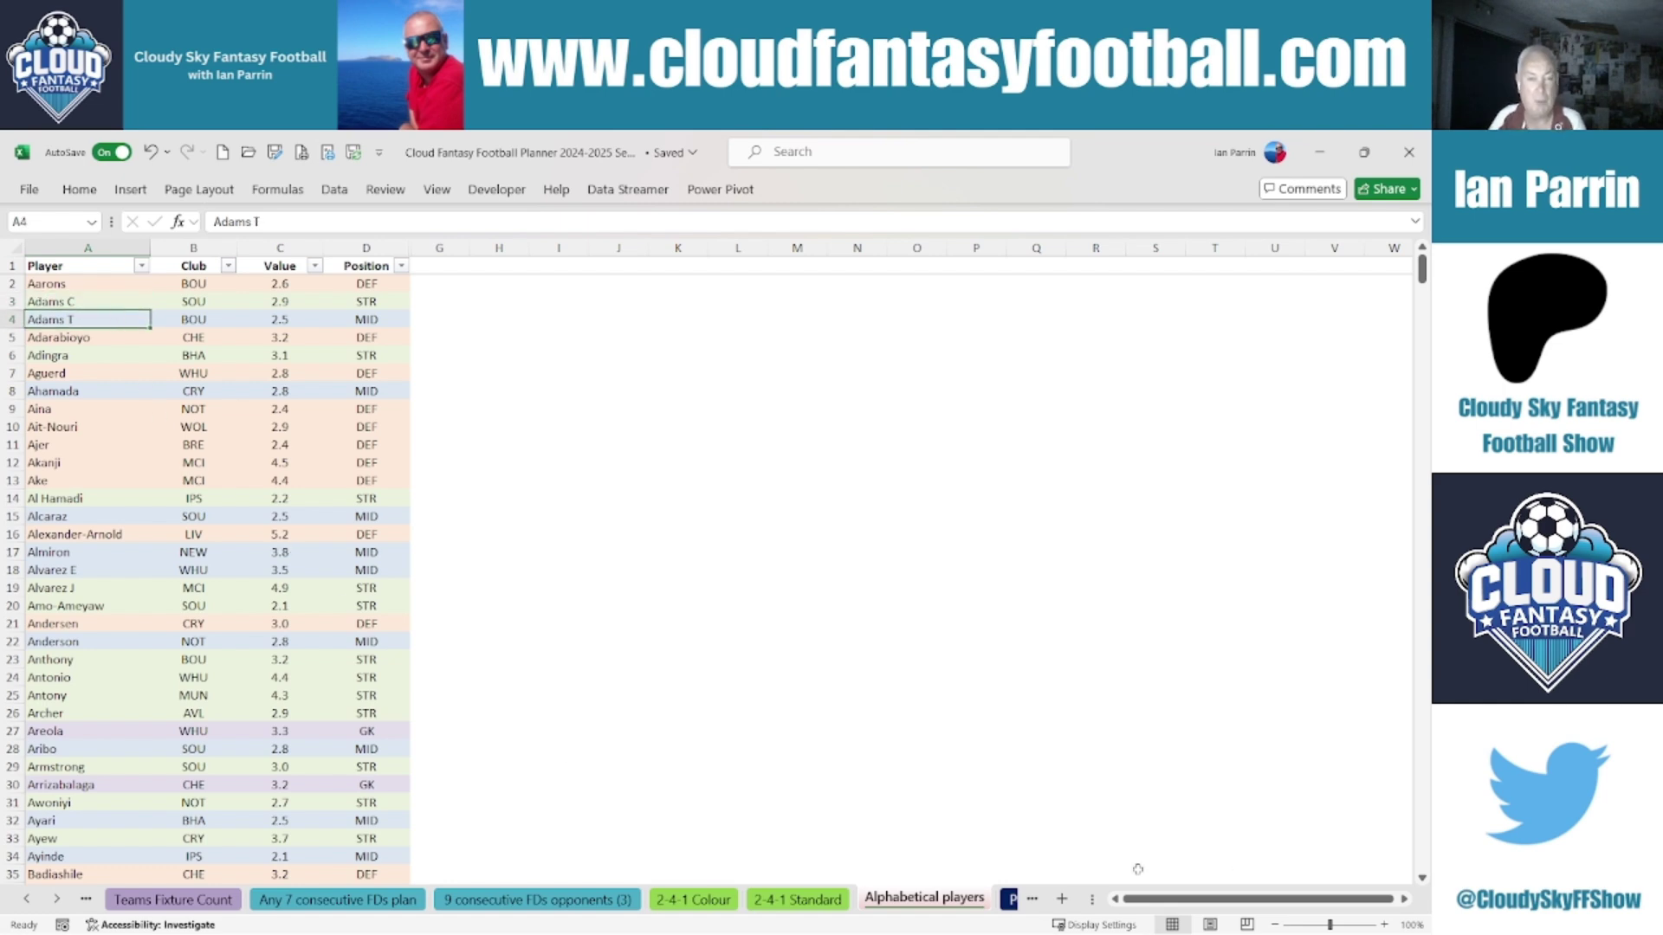
# Step: On the Points Filter GW, Val & Pos sheet, set the Gameweek Start to 35
pyautogui.click(1010, 899)
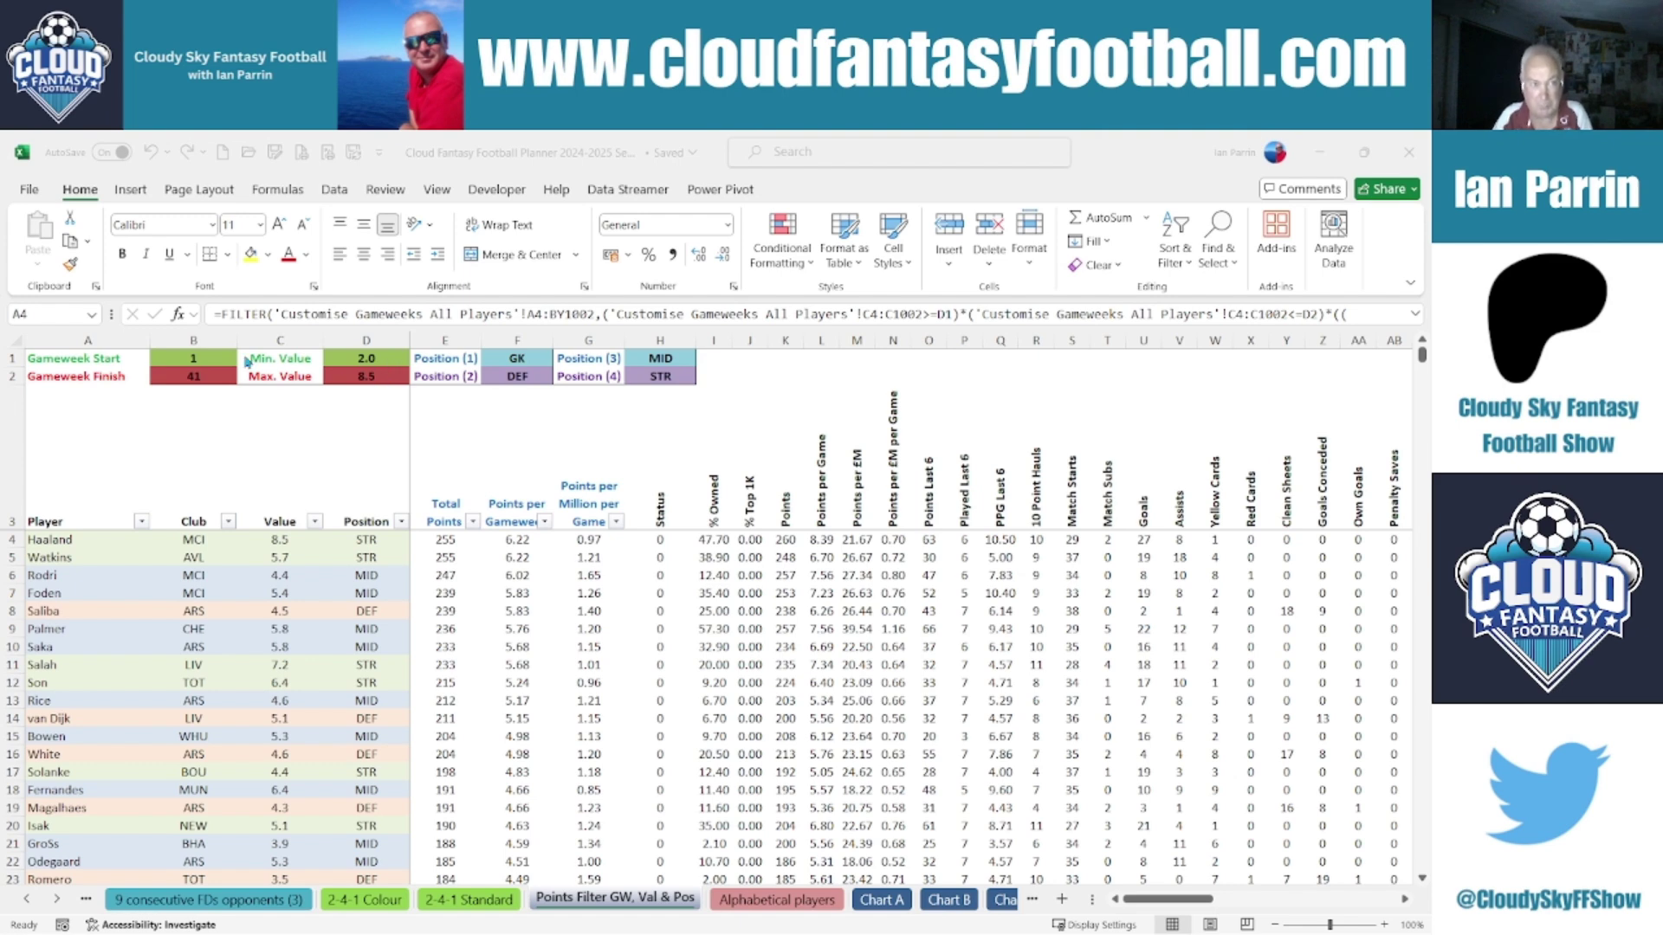
pyautogui.click(193, 361)
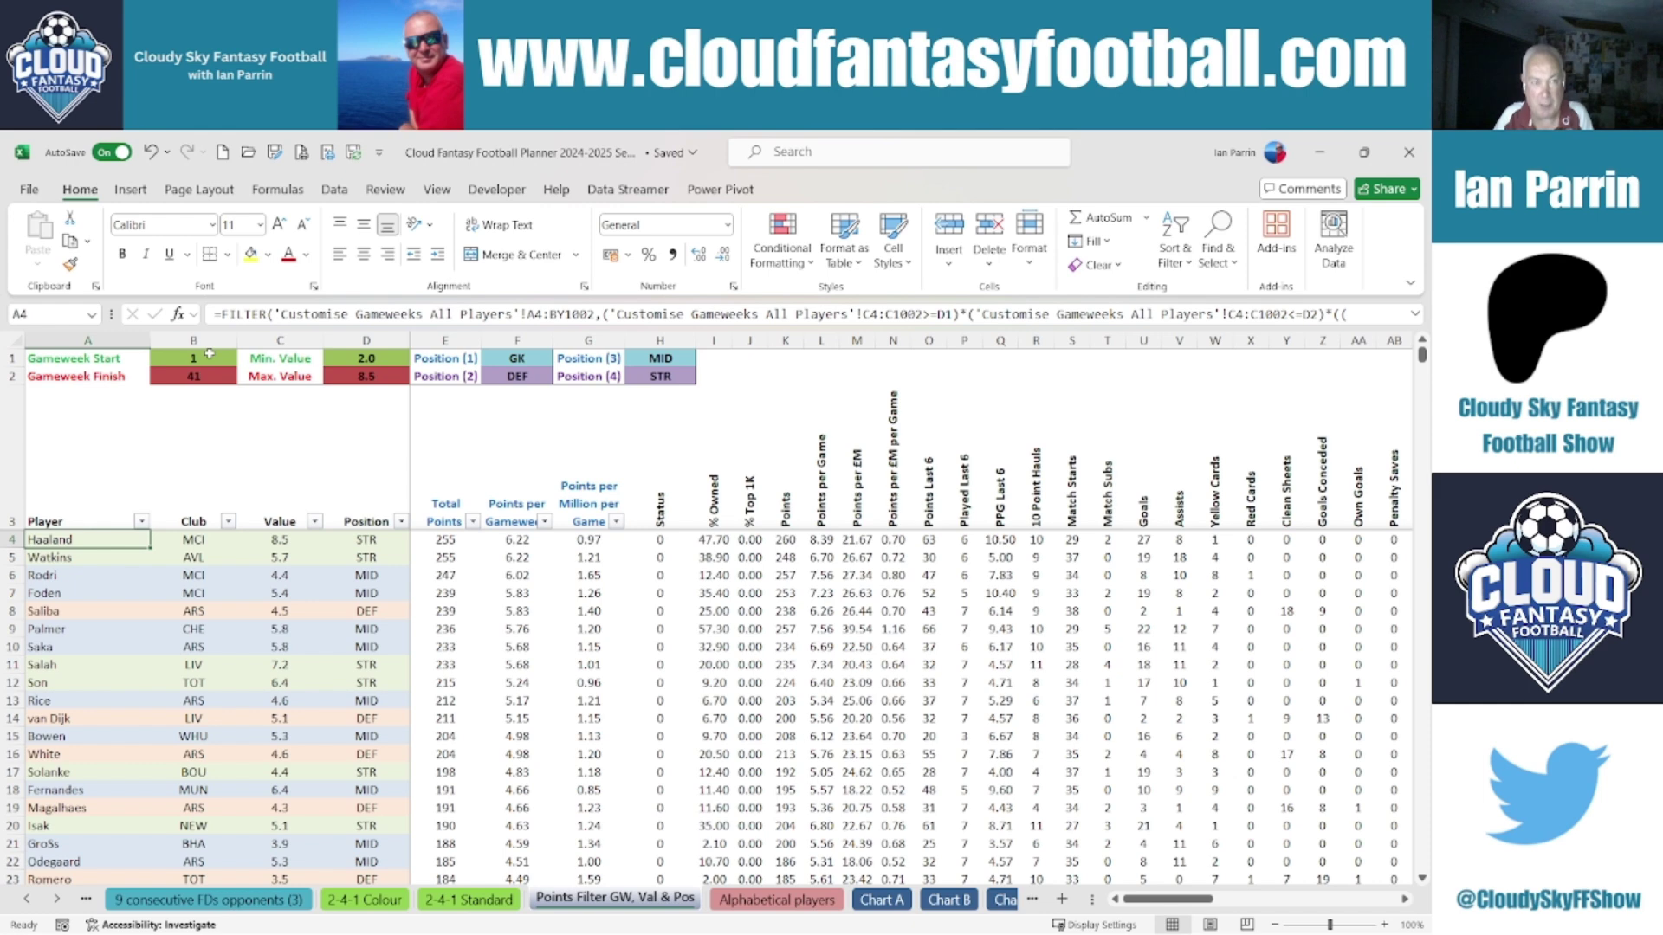
pyautogui.click(208, 362)
pyautogui.write('35')
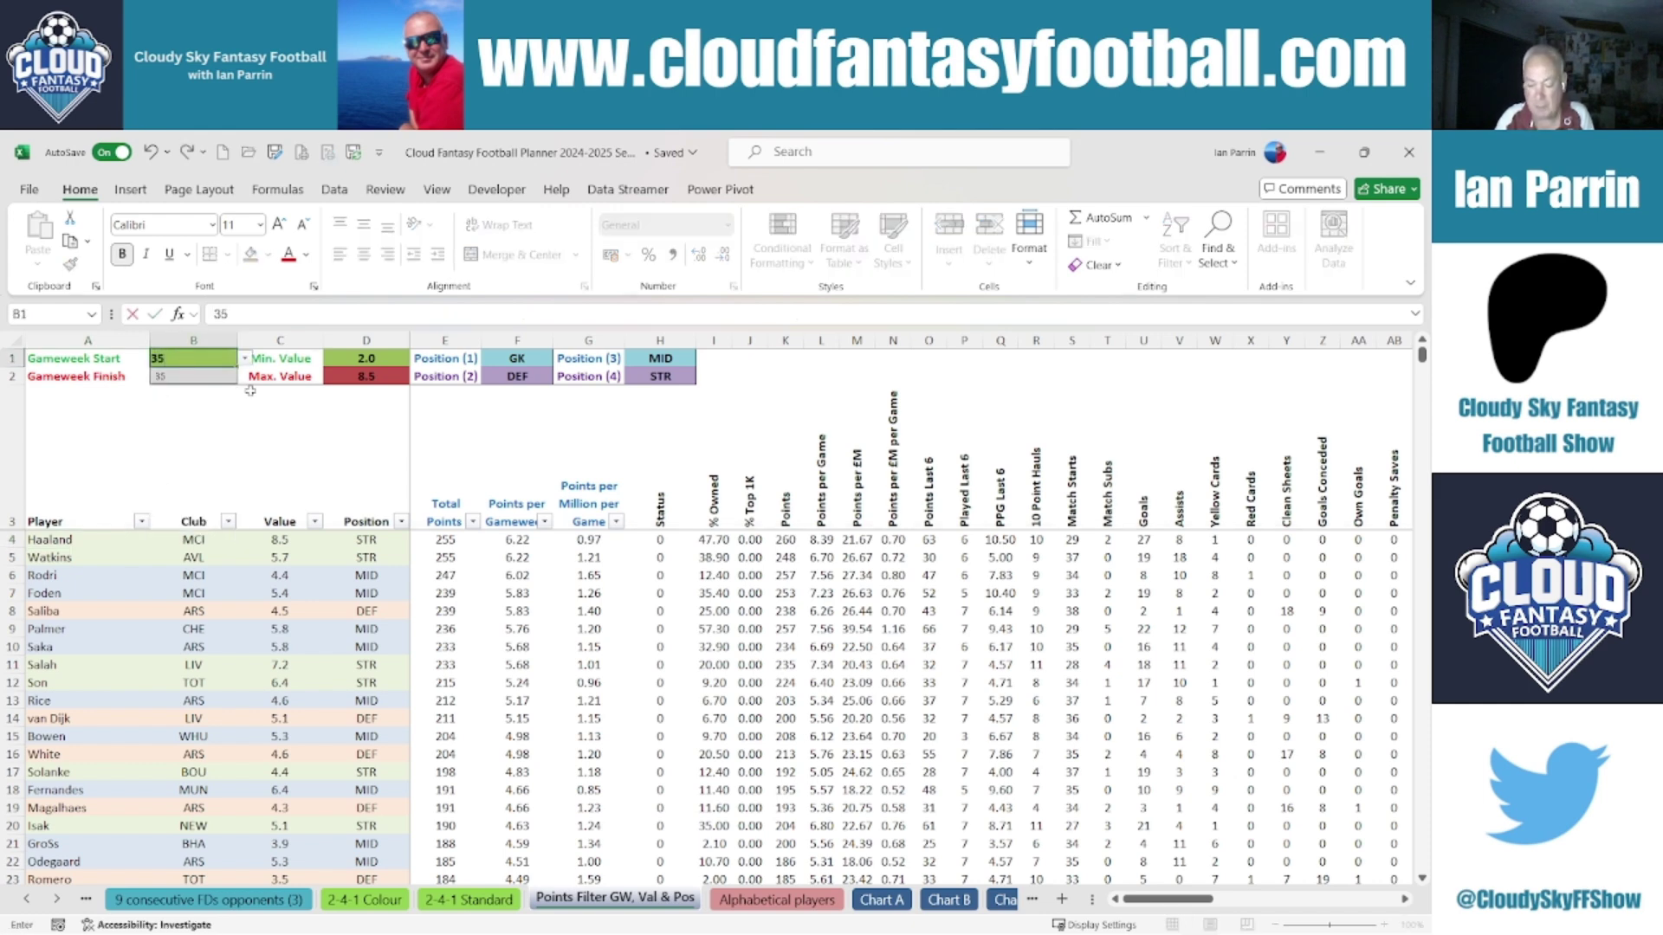
pyautogui.press('Return')
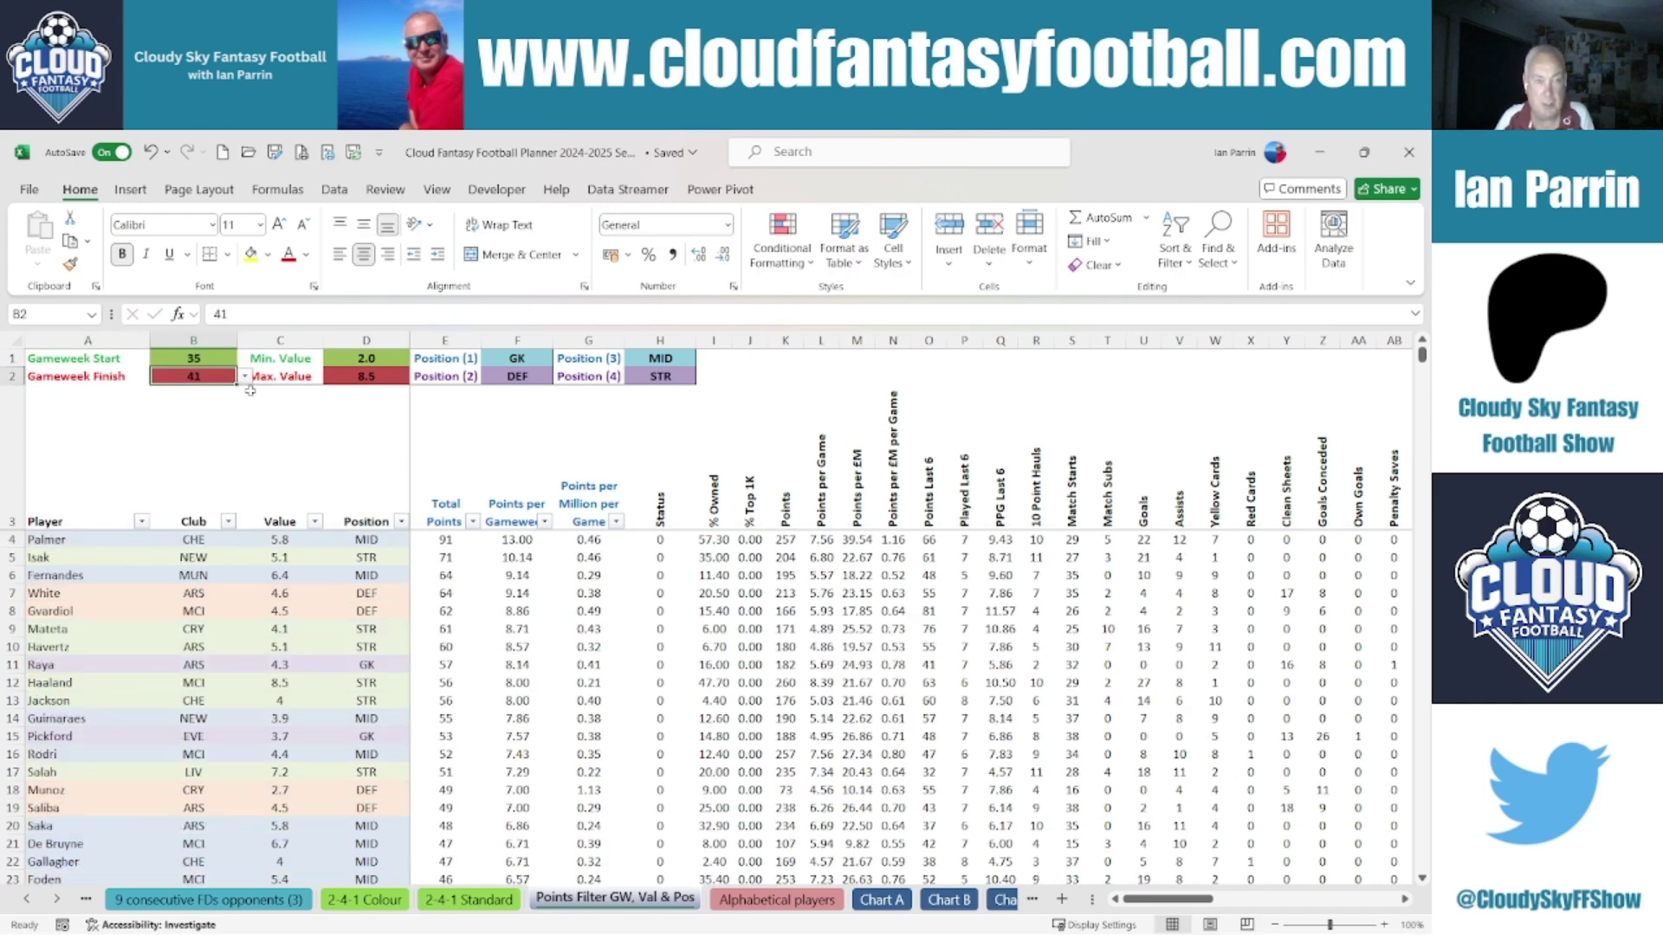
# Step: Examine the top-ranked players in the points list filtered to gameweeks 35 to 41
pyautogui.click(41, 684)
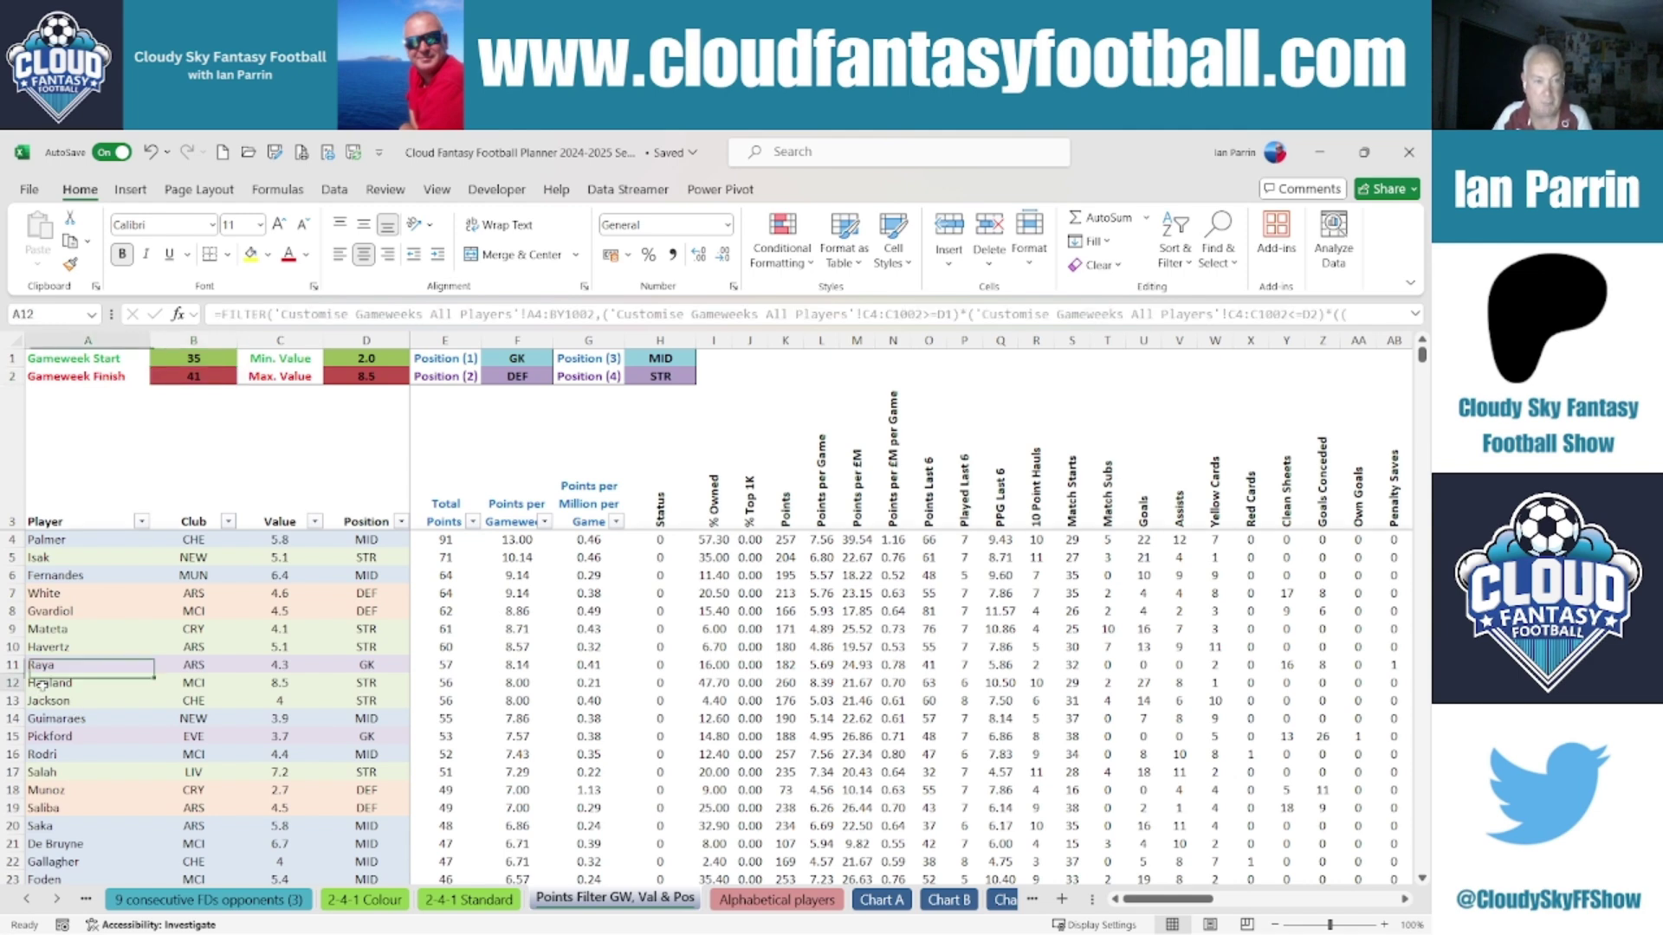
pyautogui.click(68, 540)
pyautogui.click(58, 559)
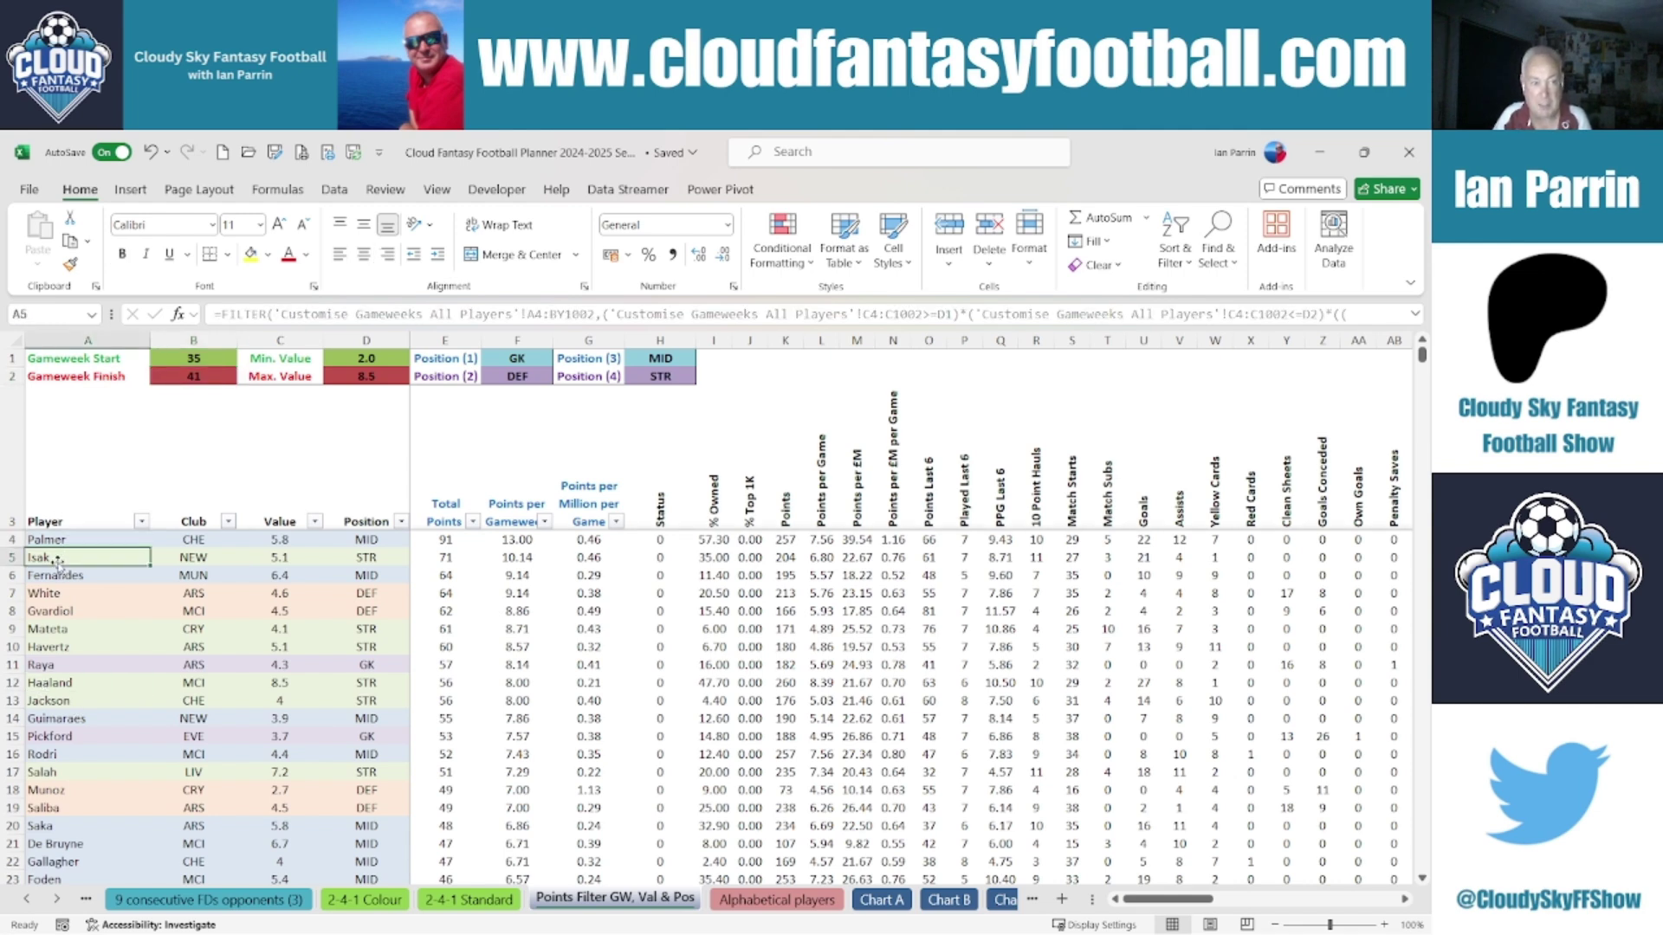
pyautogui.click(65, 577)
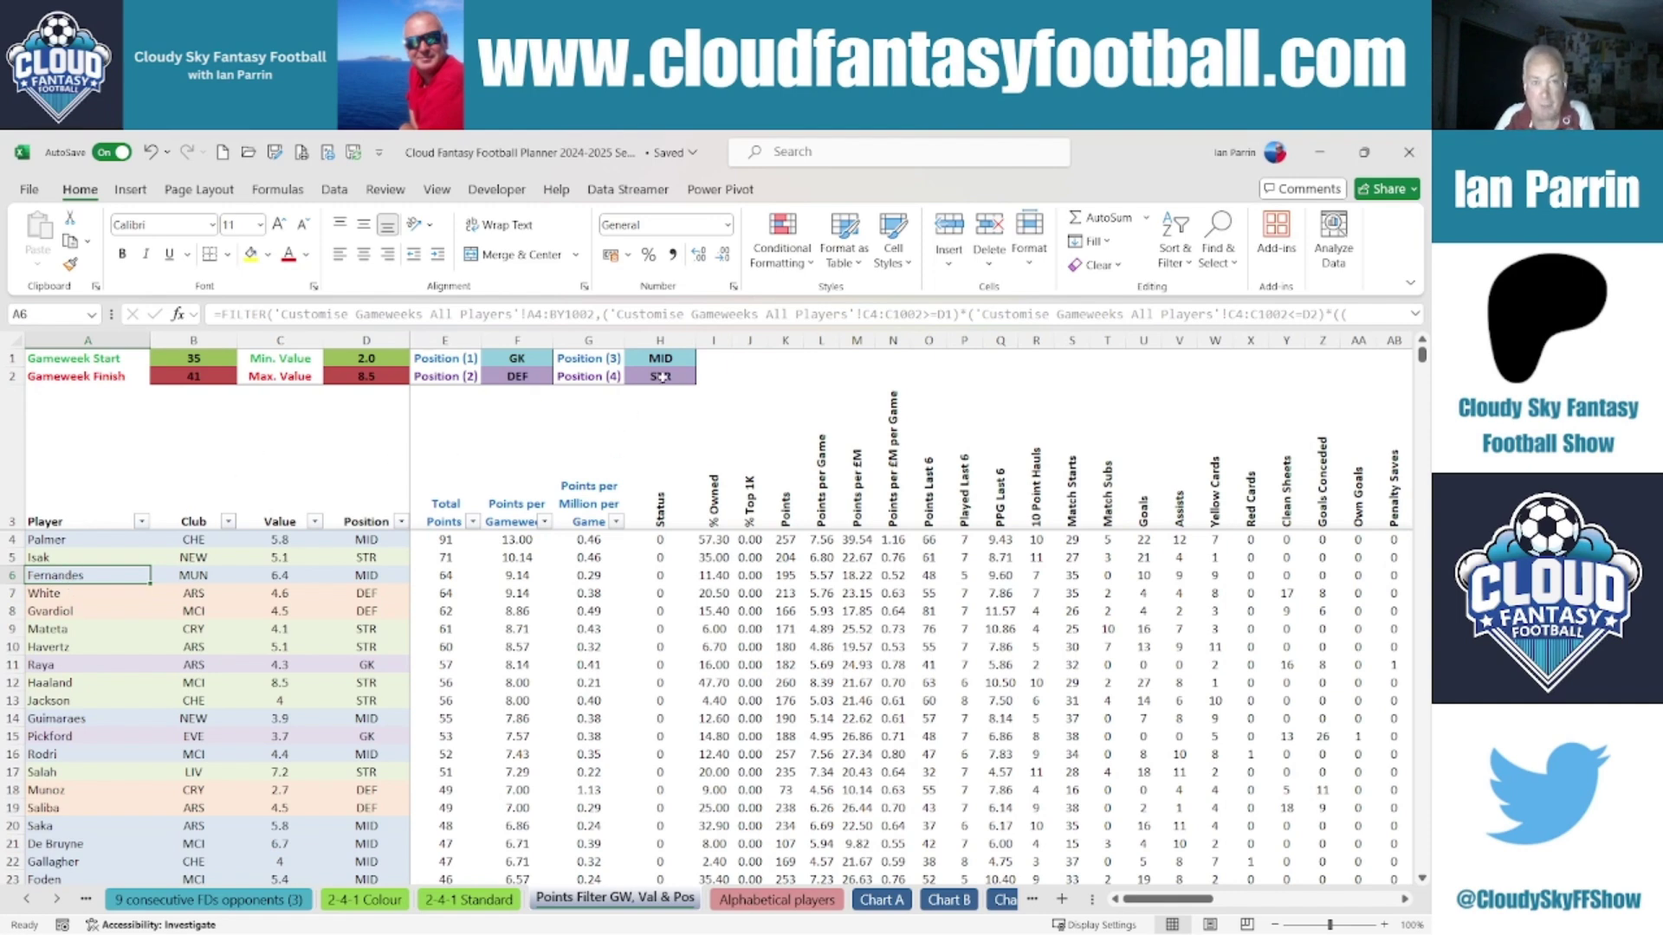
# Step: Clear the Position (4) filter to exclude strikers, and set it back to STR
pyautogui.click(662, 377)
pyautogui.press('Delete')
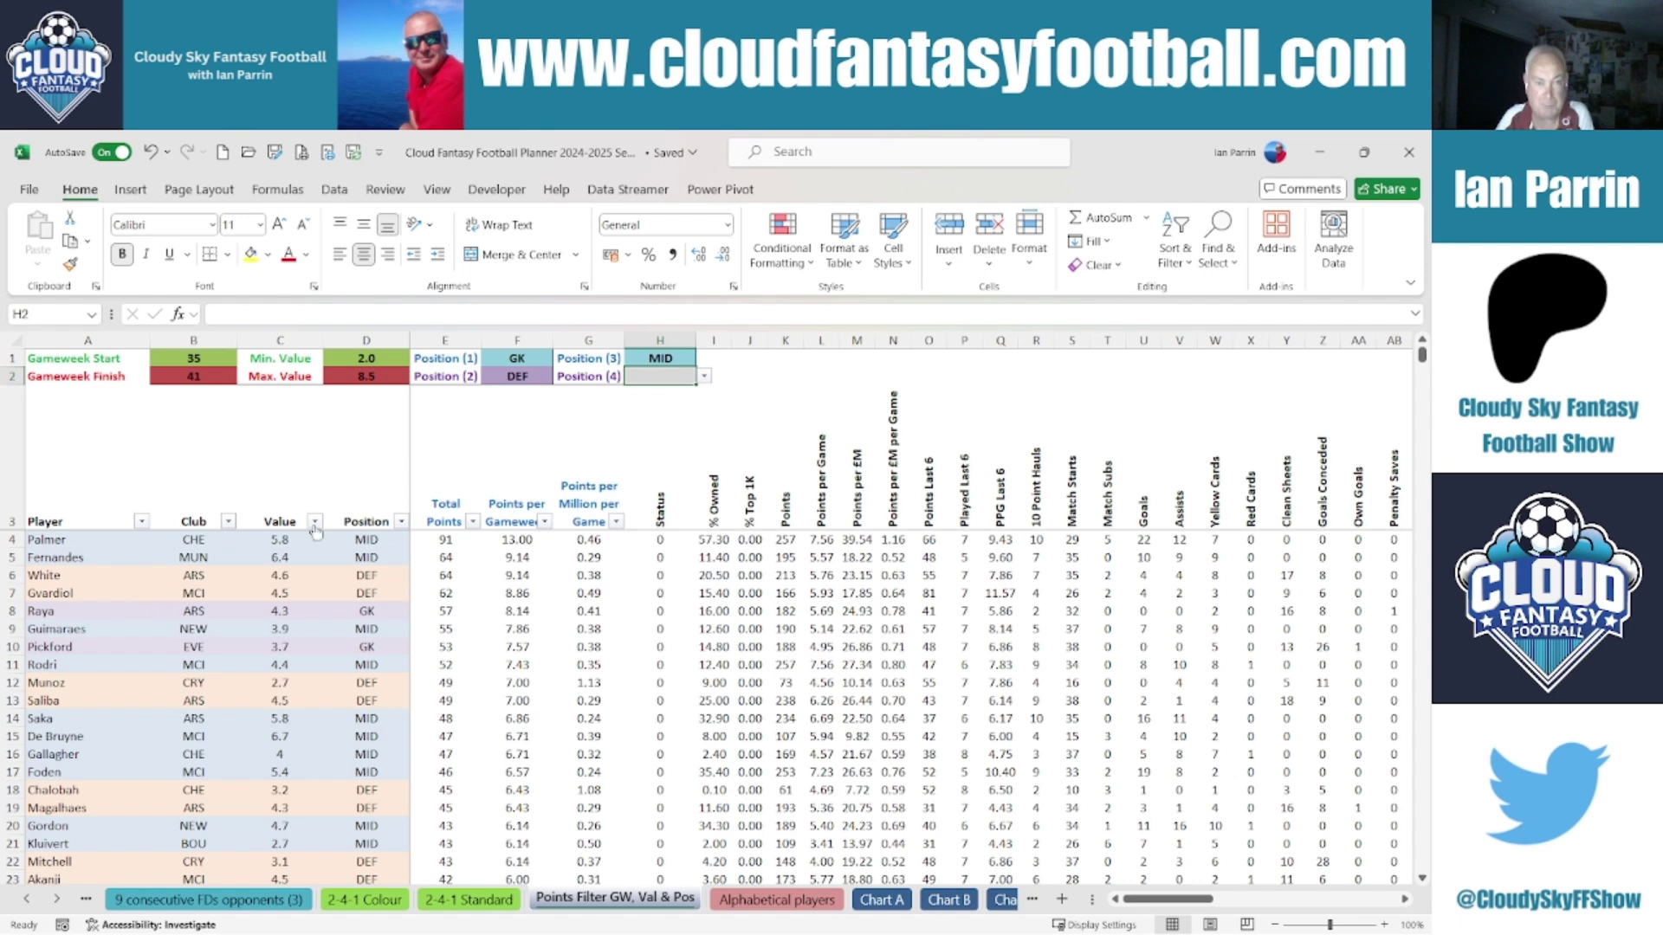
pyautogui.click(704, 377)
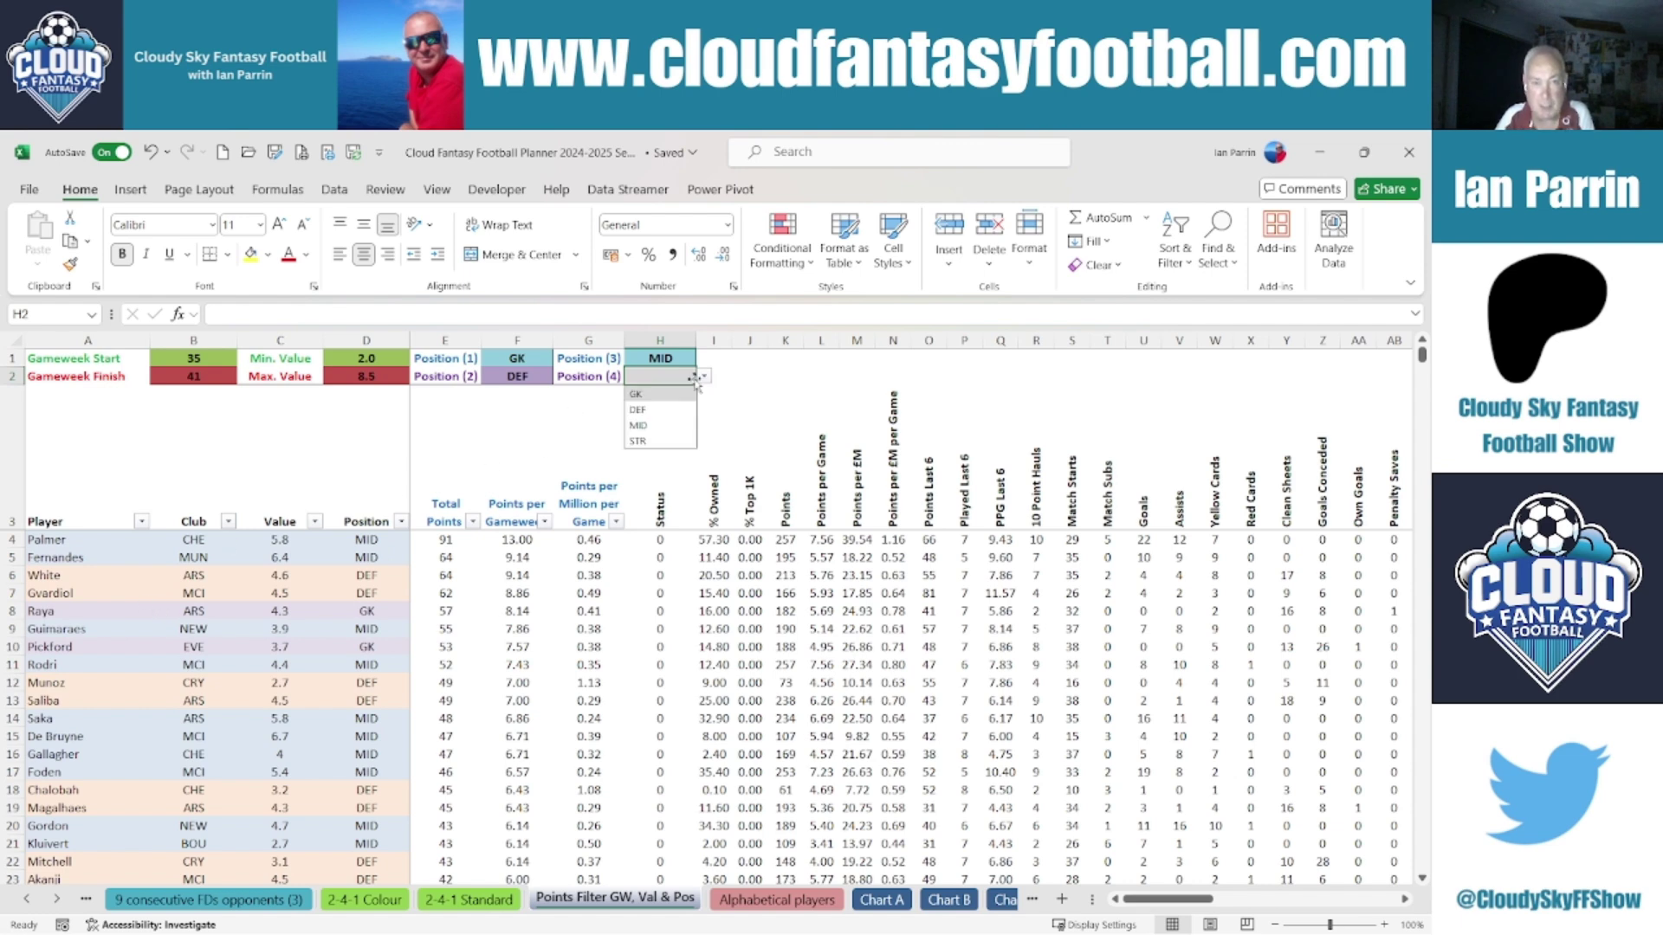
pyautogui.click(672, 440)
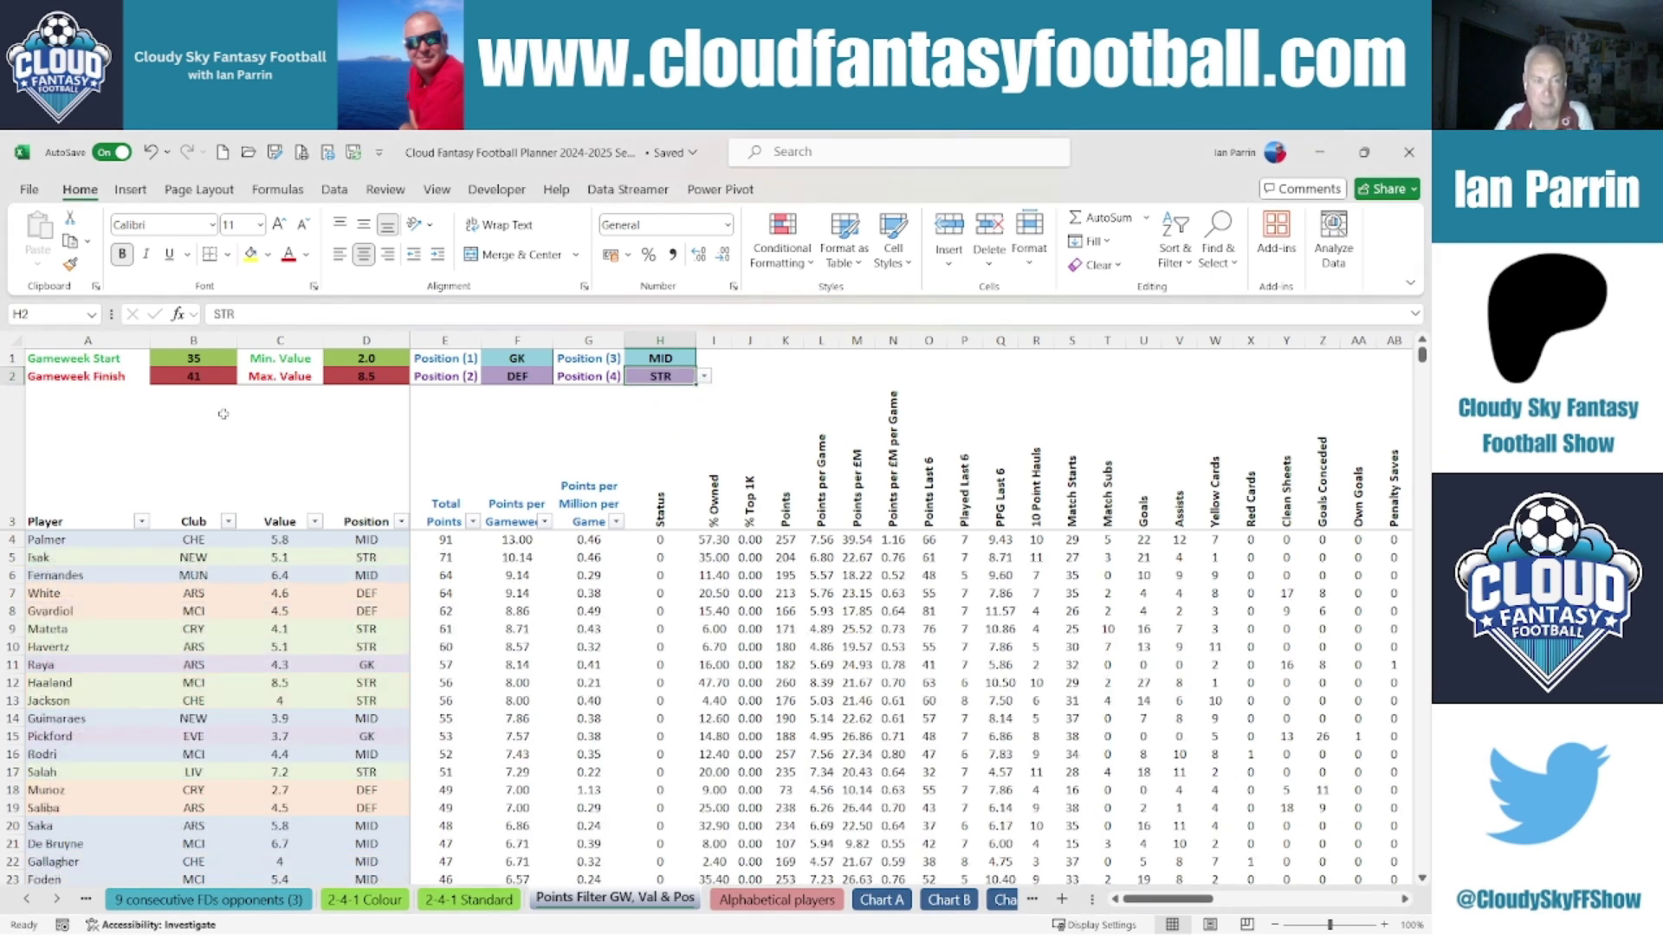
# Step: Set the Gameweek Start of the points filter to 1
pyautogui.click(198, 361)
pyautogui.write('1')
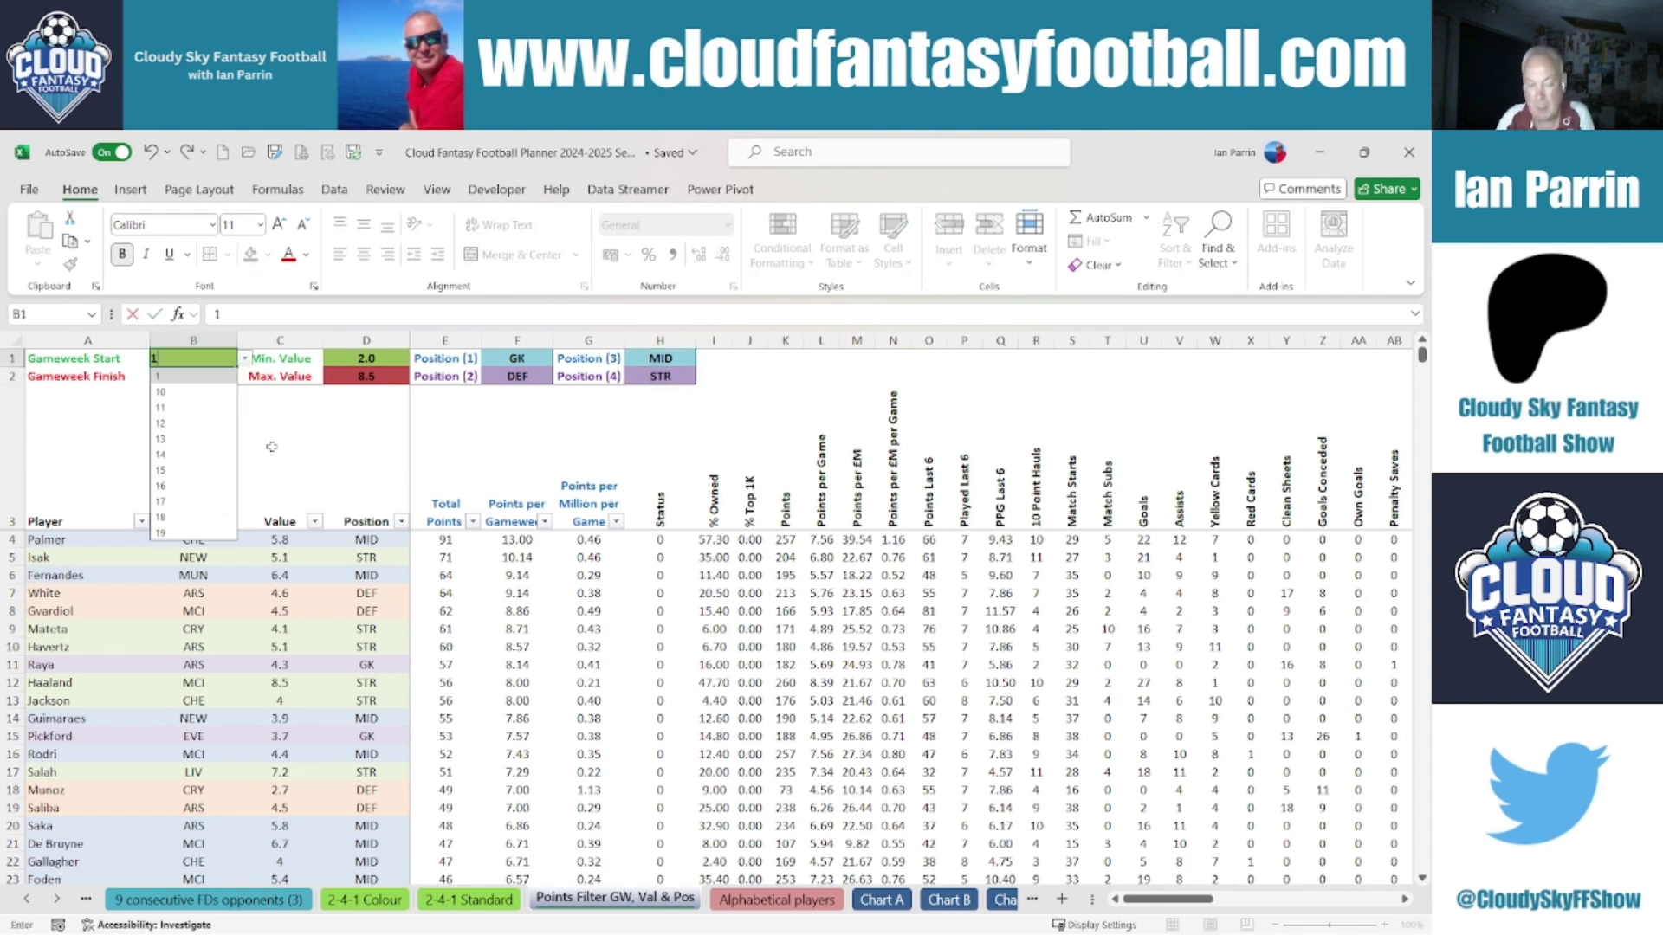
pyautogui.press('Return')
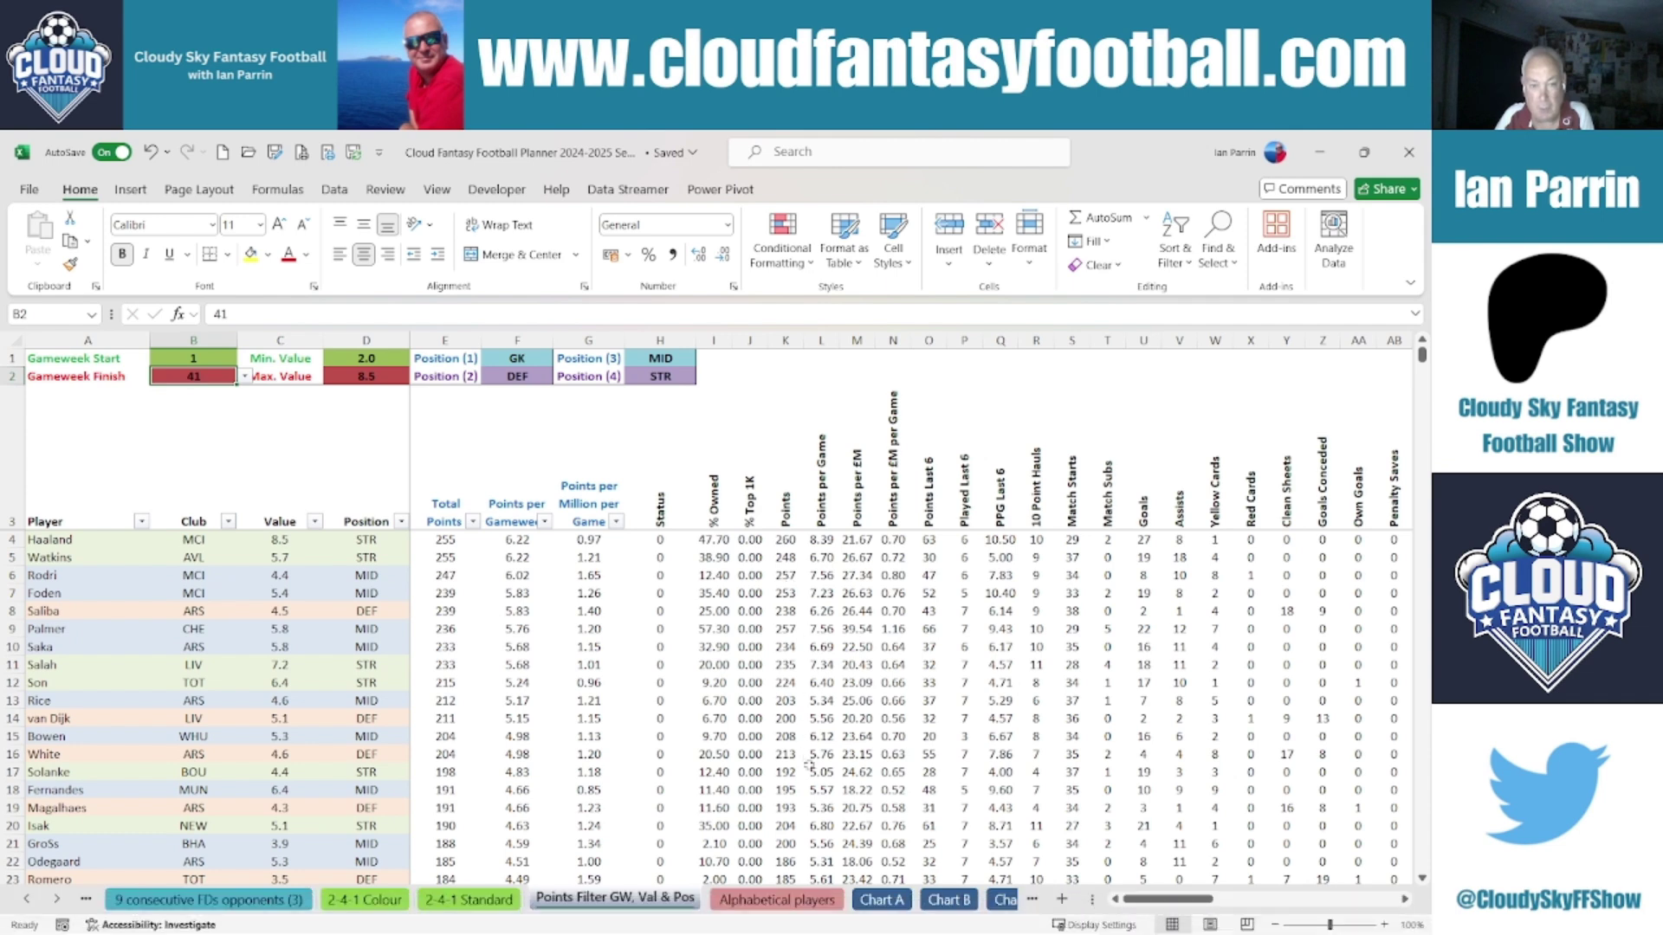
# Step: Open the Chart A sheet of the filtered top 25 players and inspect the non-bonus points in Haaland's bar
pyautogui.click(882, 900)
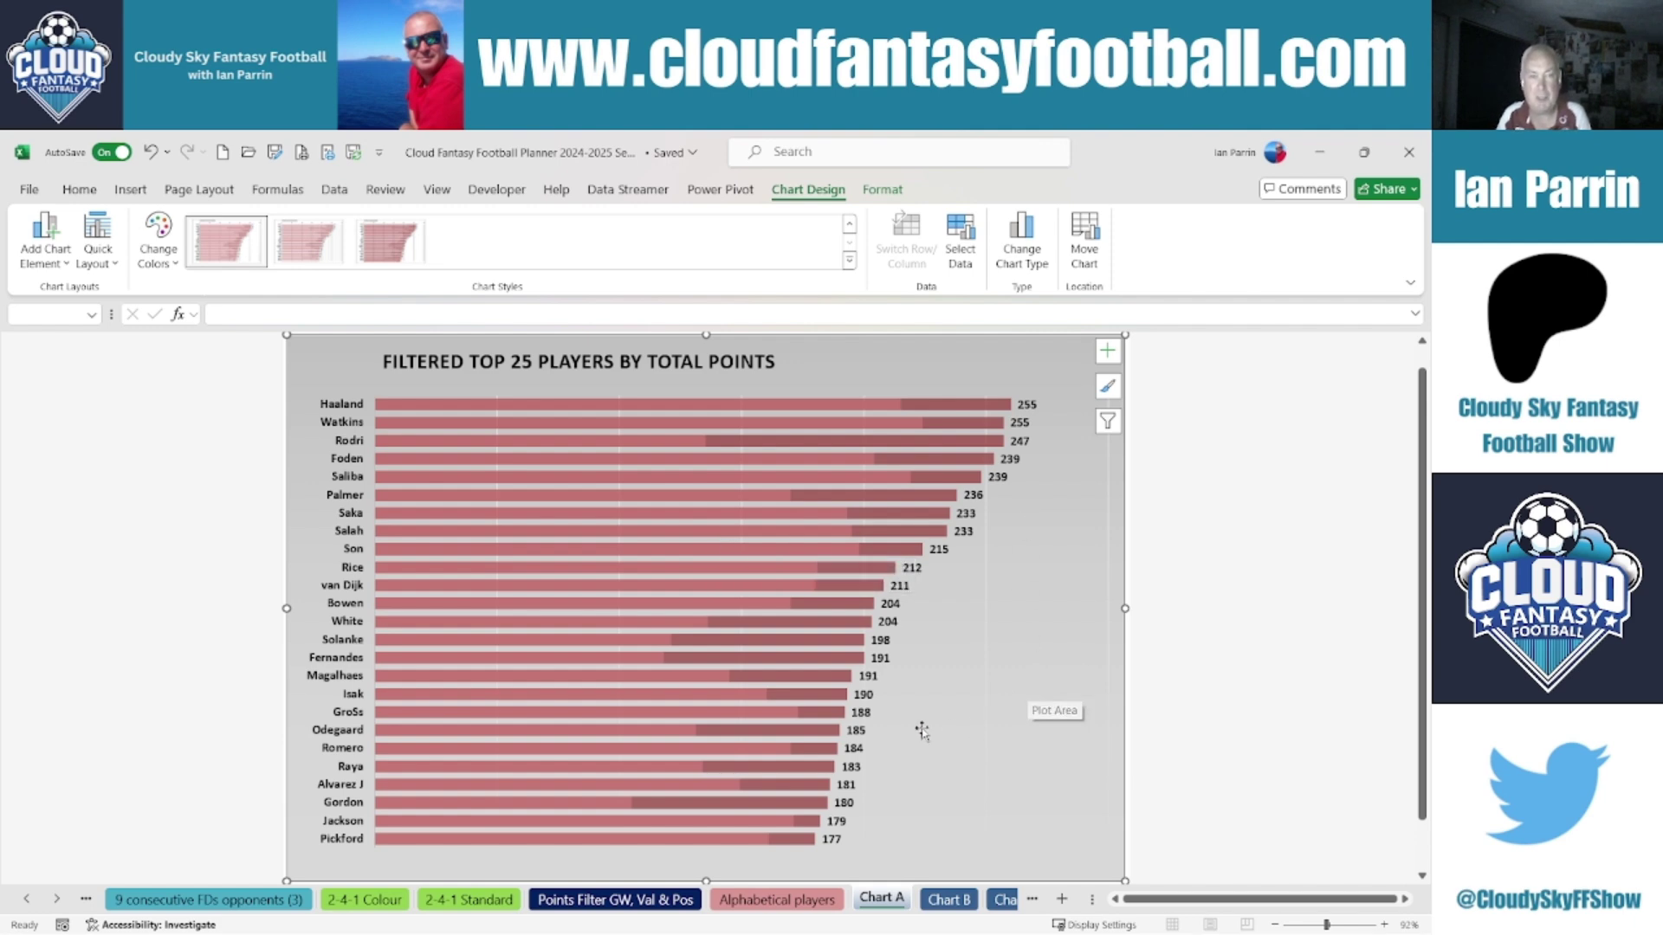
pyautogui.moveTo(678, 409)
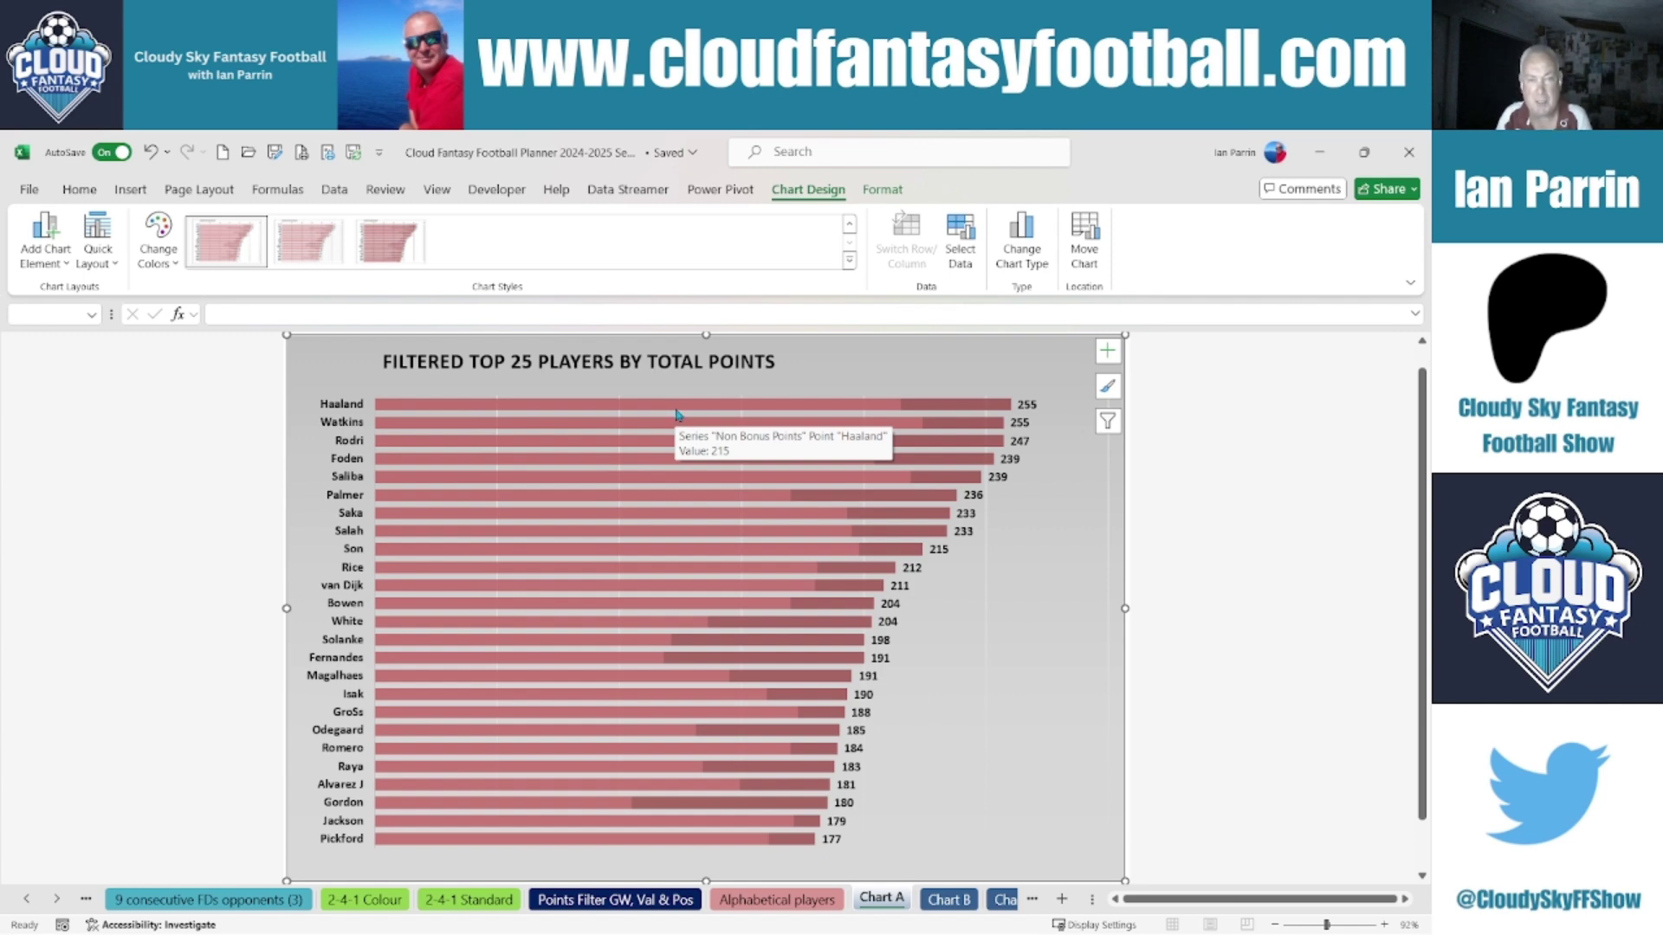
# Step: Open the Chart B sheet of filtered top players by points per million per game and inspect Rodri's peak on the line
pyautogui.moveTo(955, 413)
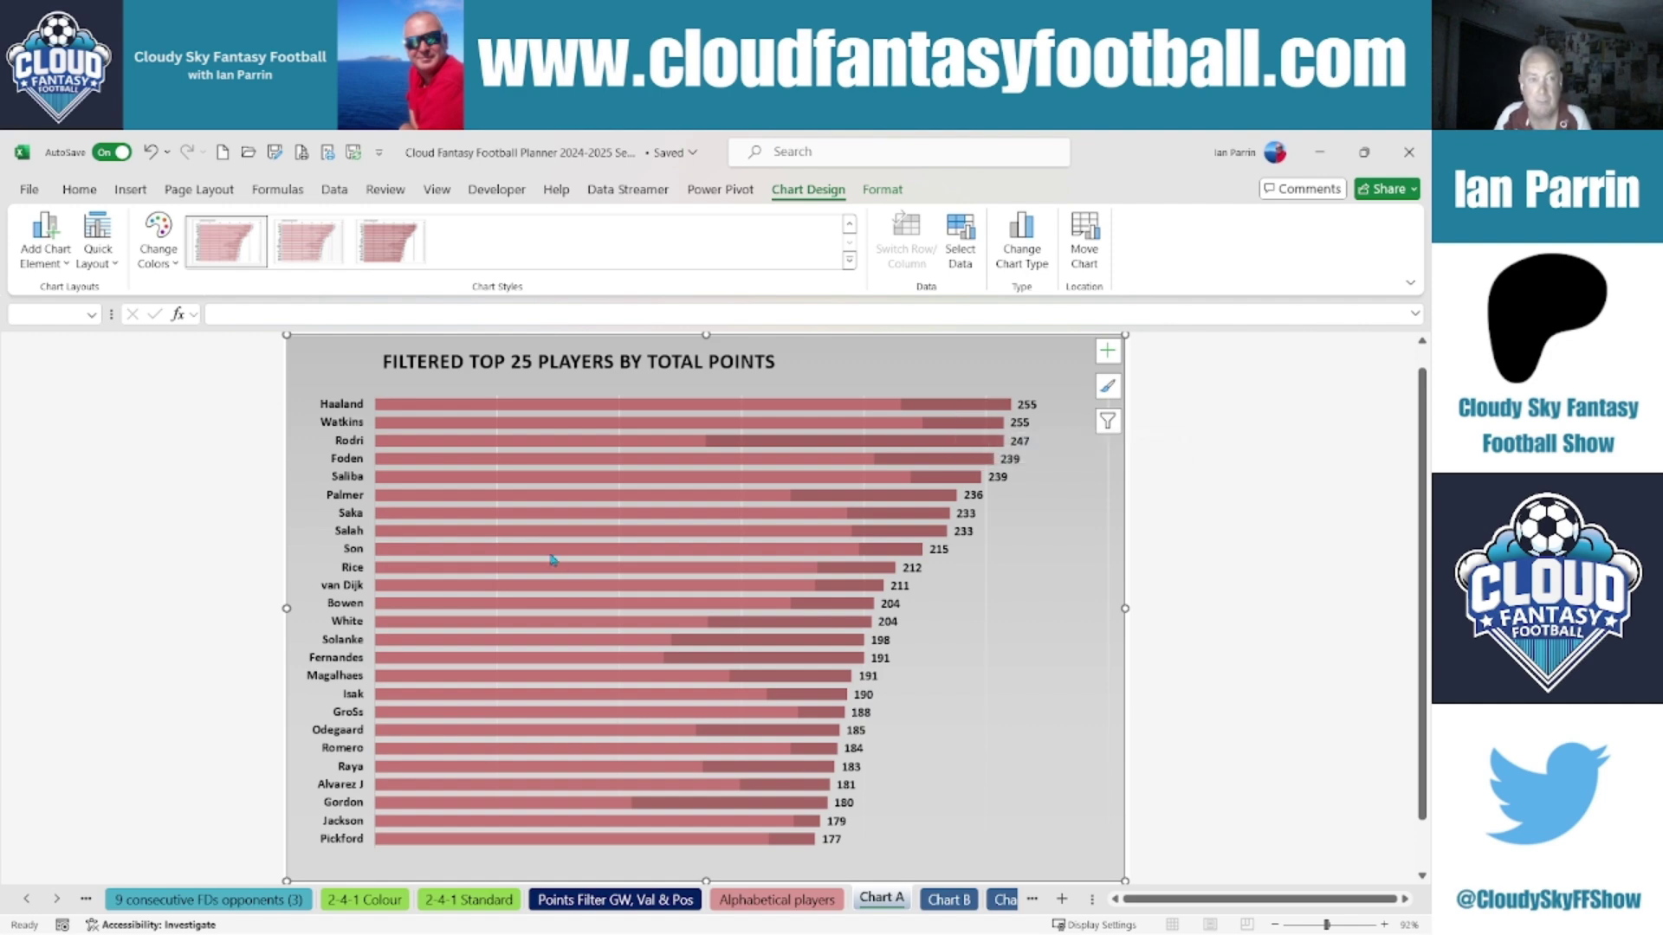
pyautogui.click(946, 900)
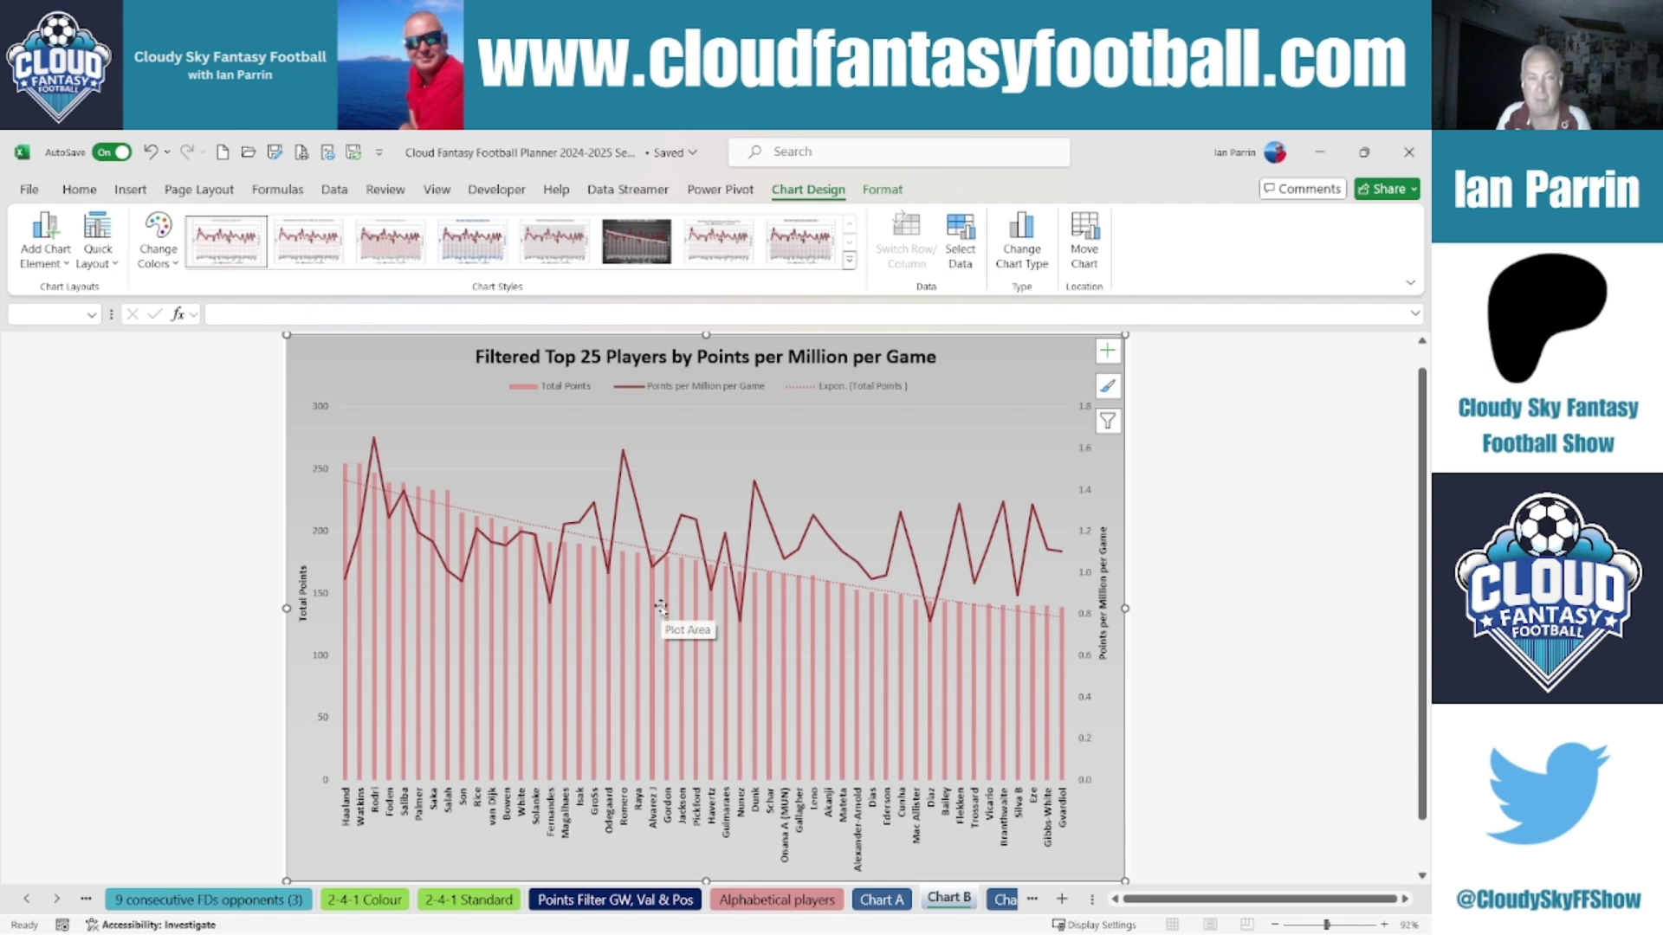
pyautogui.moveTo(625, 453)
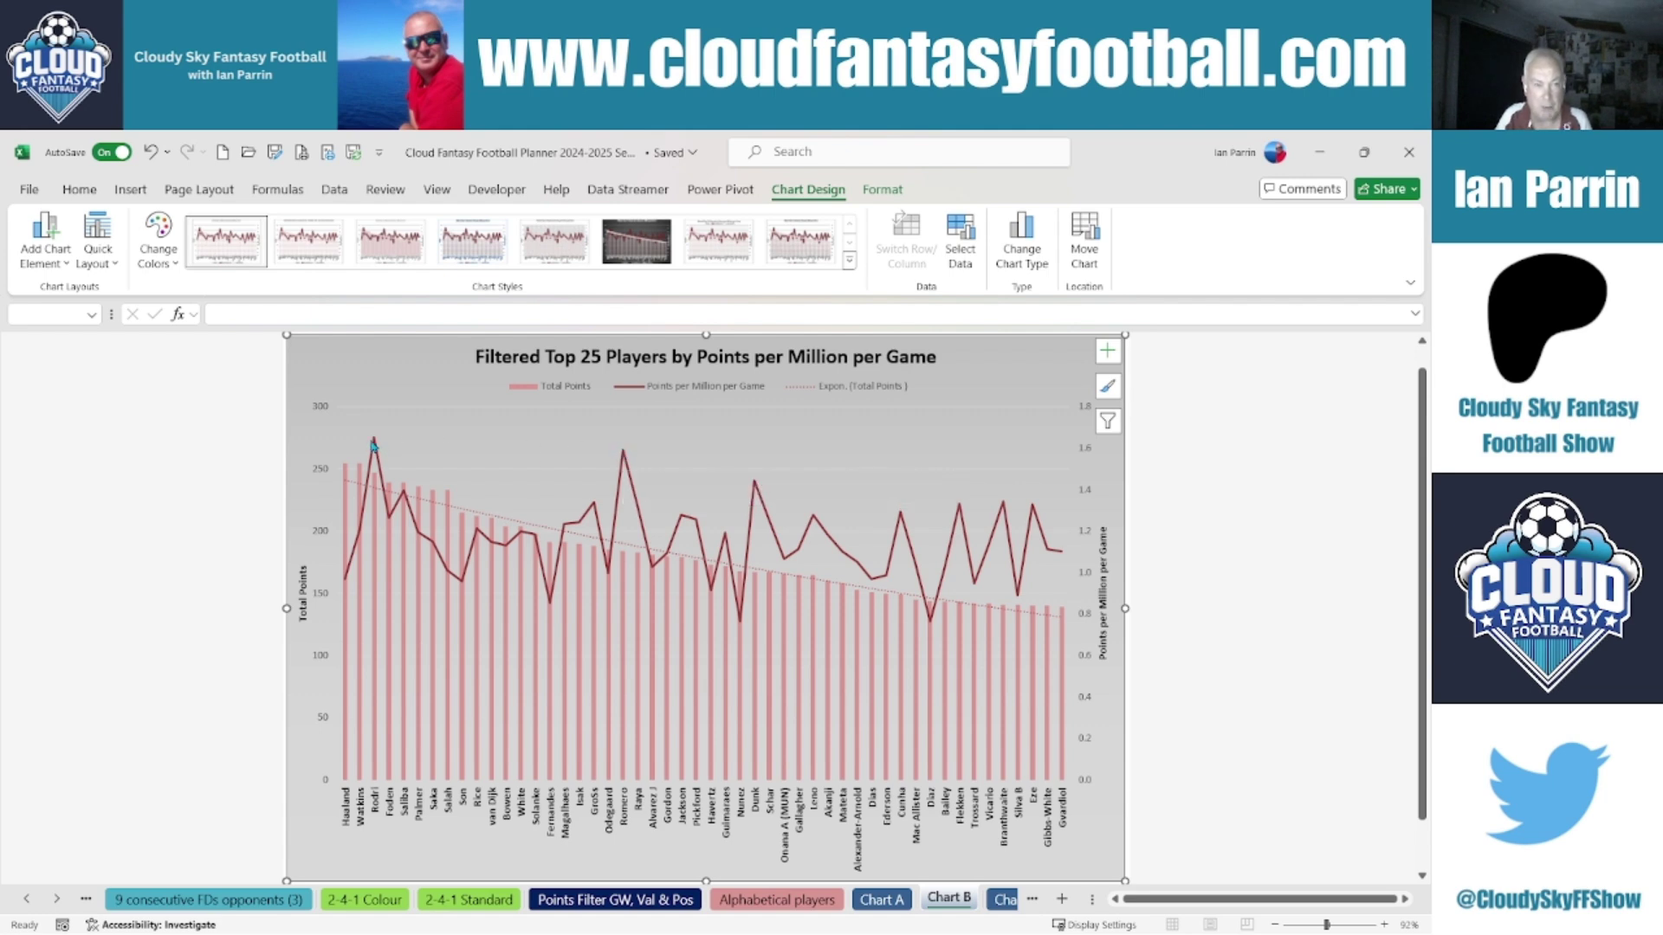
pyautogui.moveTo(374, 445)
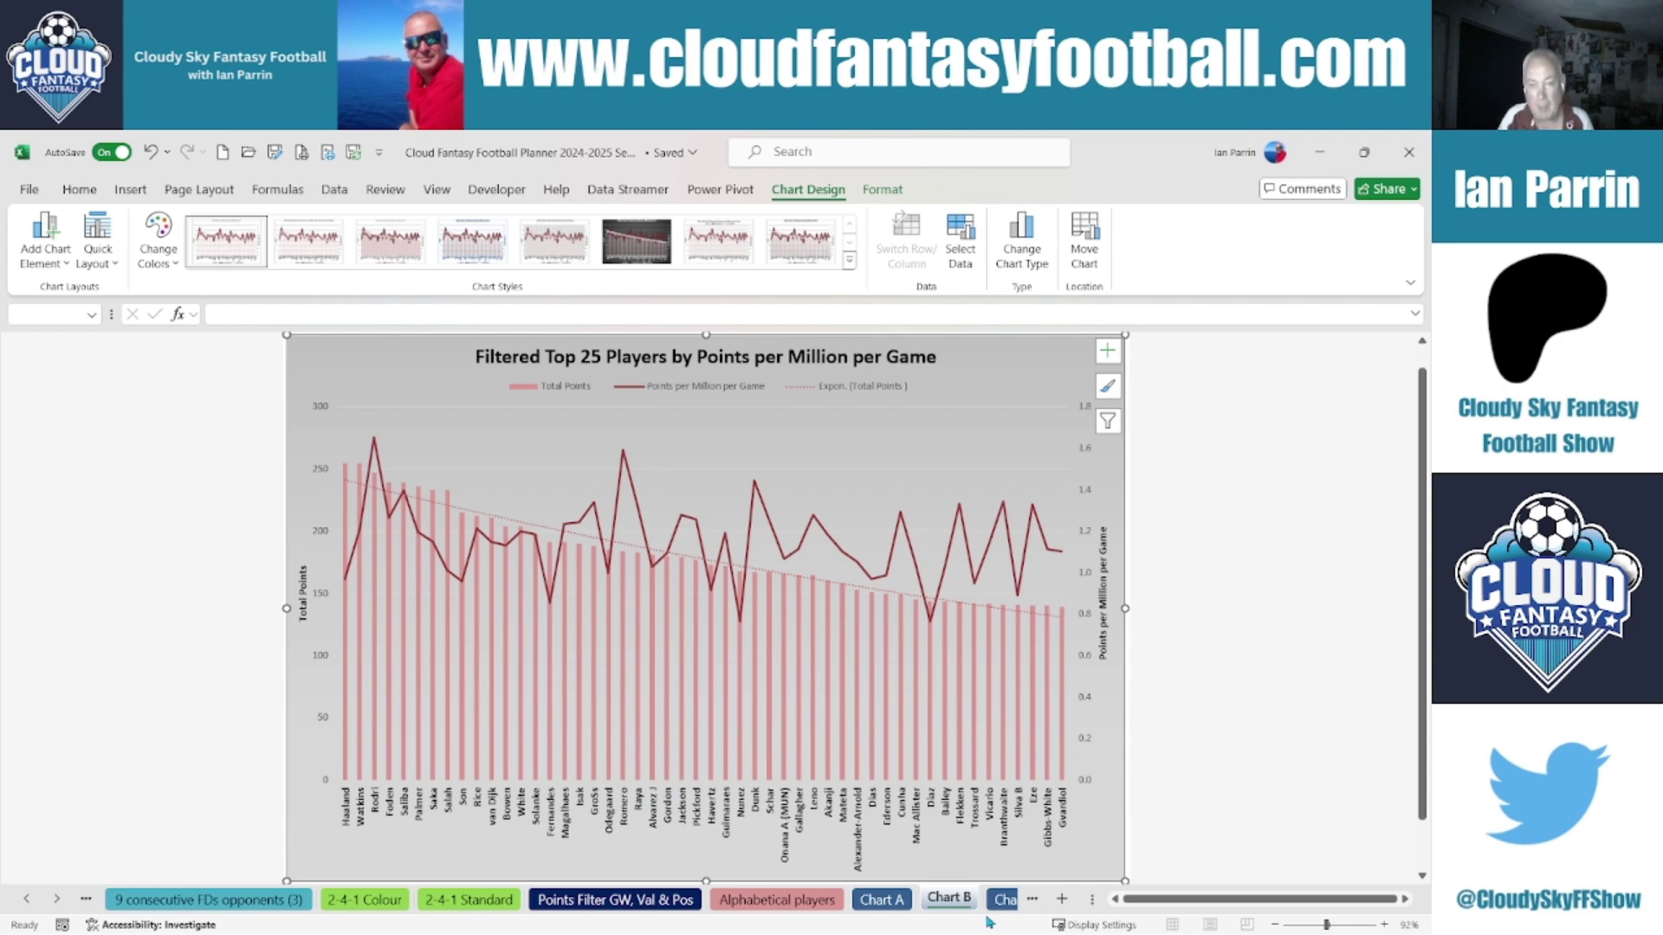
# Step: Open the Chart C sheet and examine the filtered top 25 players ranked by points per million per game
pyautogui.scroll(-1, 1002, 902)
pyautogui.click(907, 900)
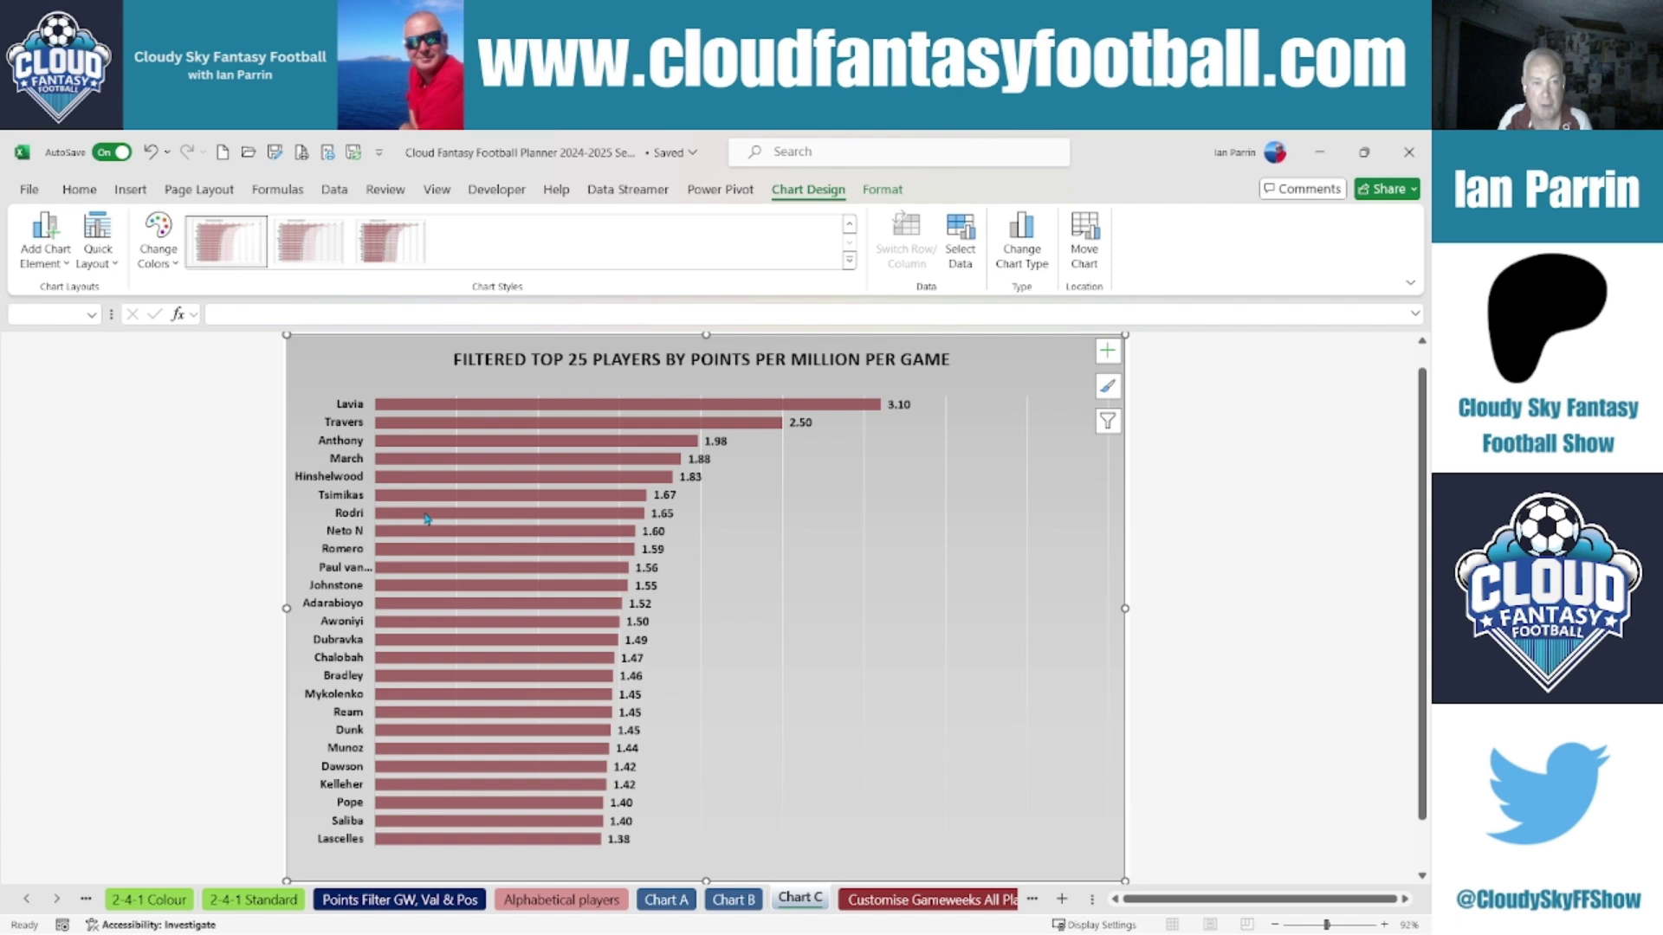
pyautogui.moveTo(403, 562)
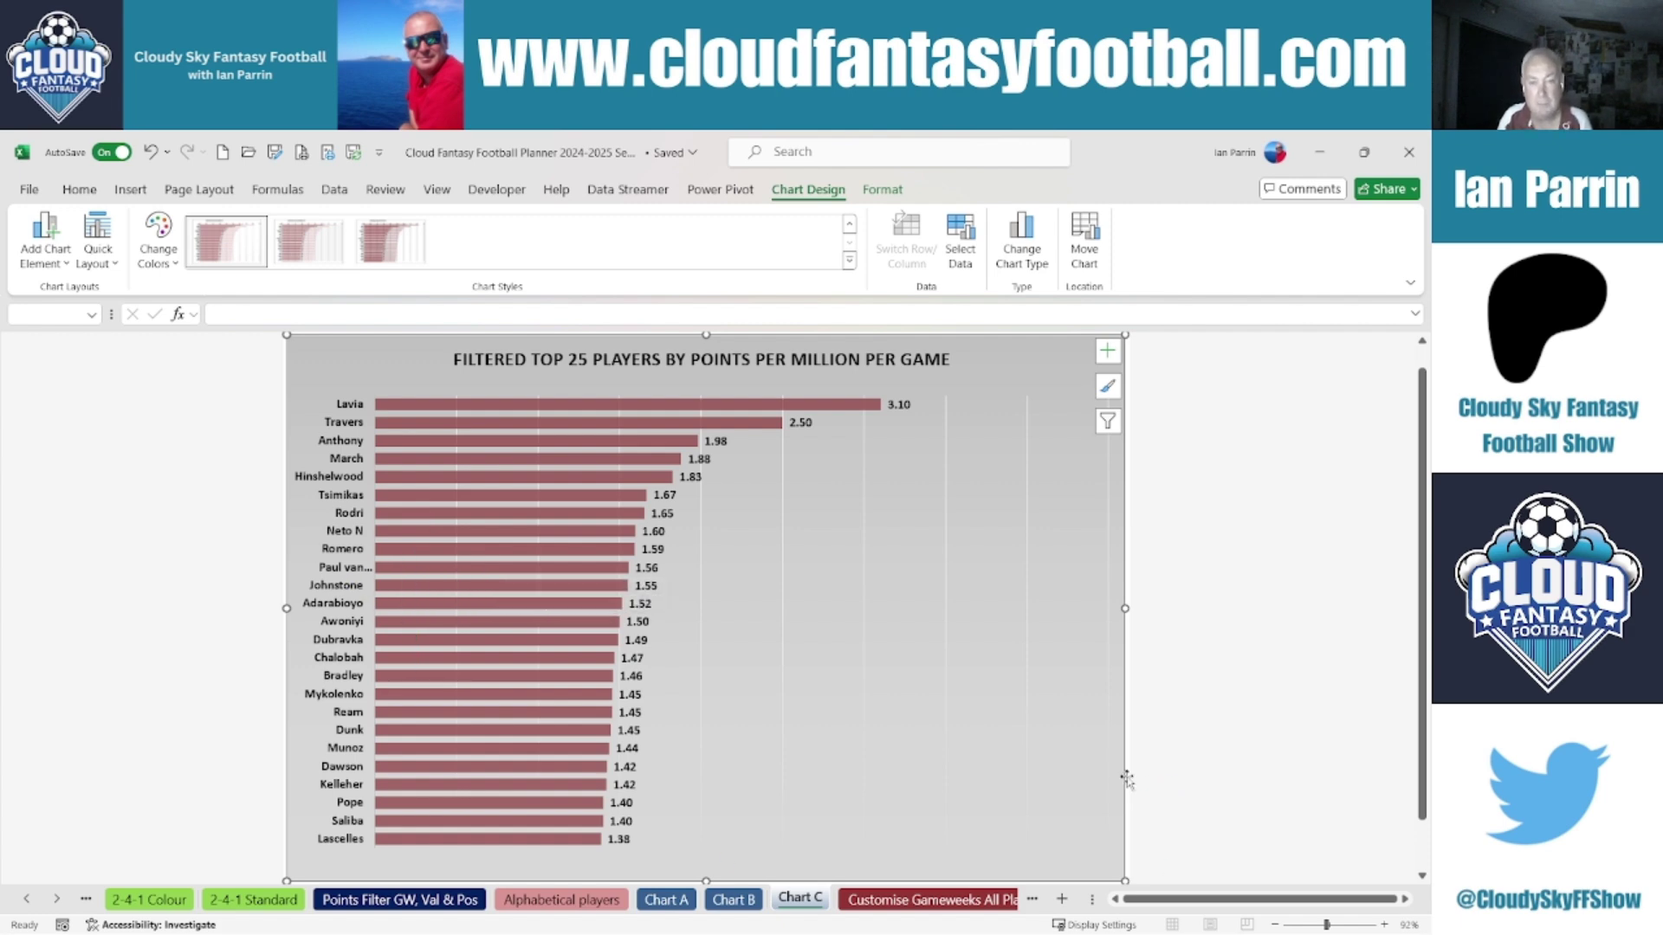
# Step: Review the Customise Gameweeks All Players list together with its charts, Chart i and Chart ii
pyautogui.click(918, 904)
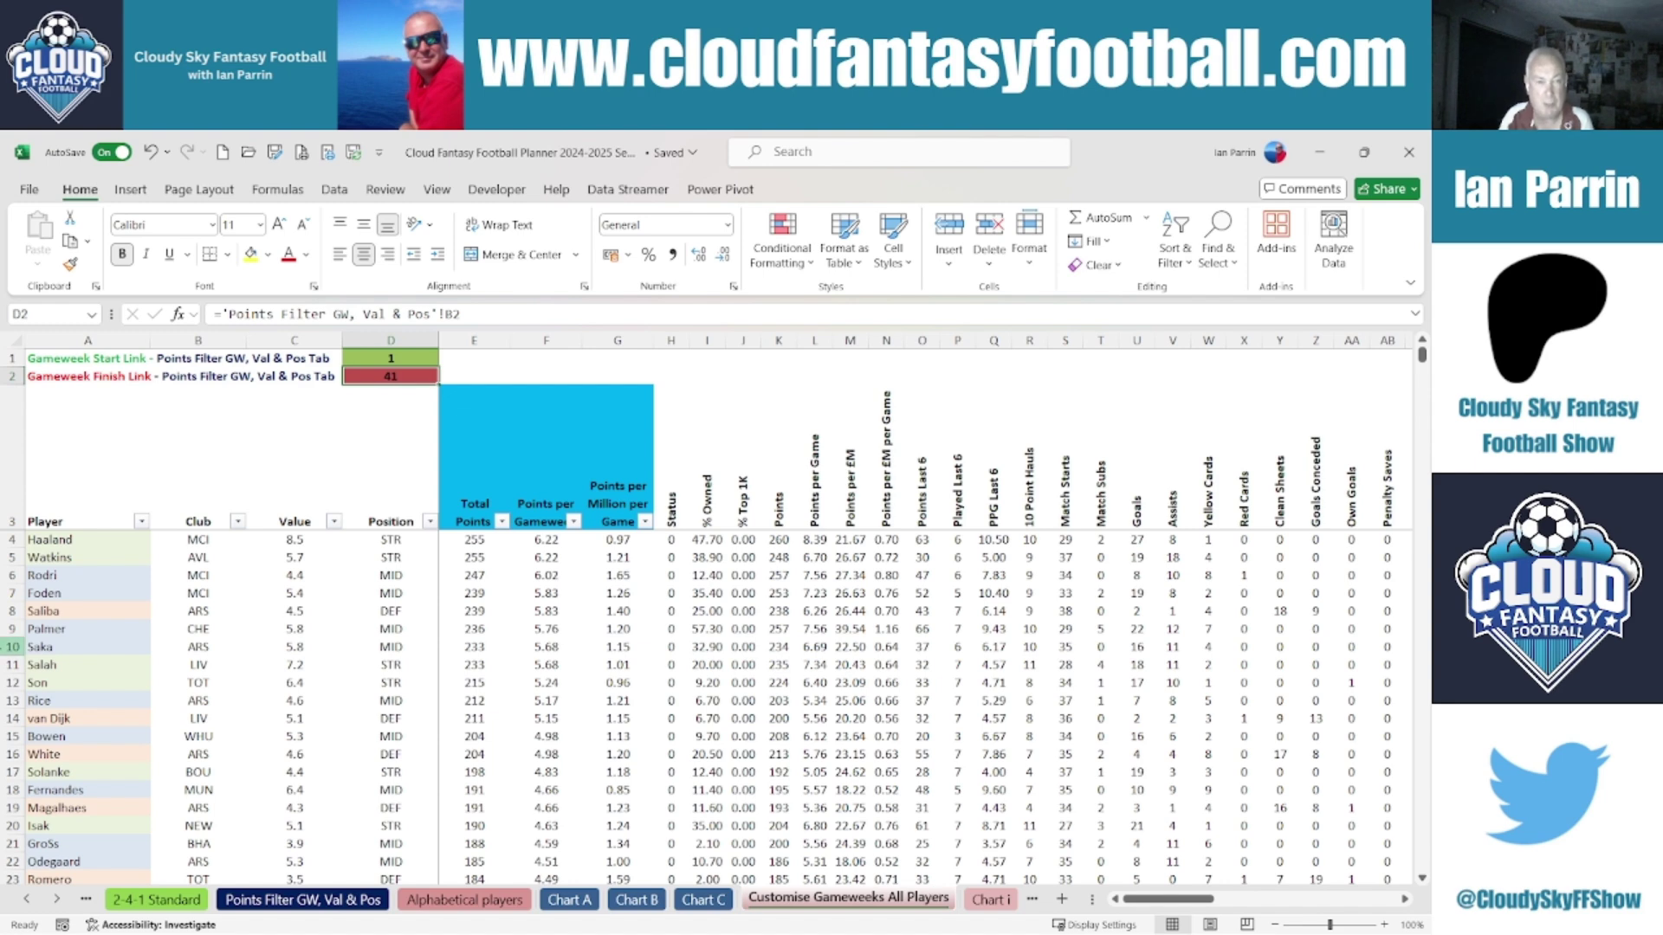
pyautogui.click(984, 904)
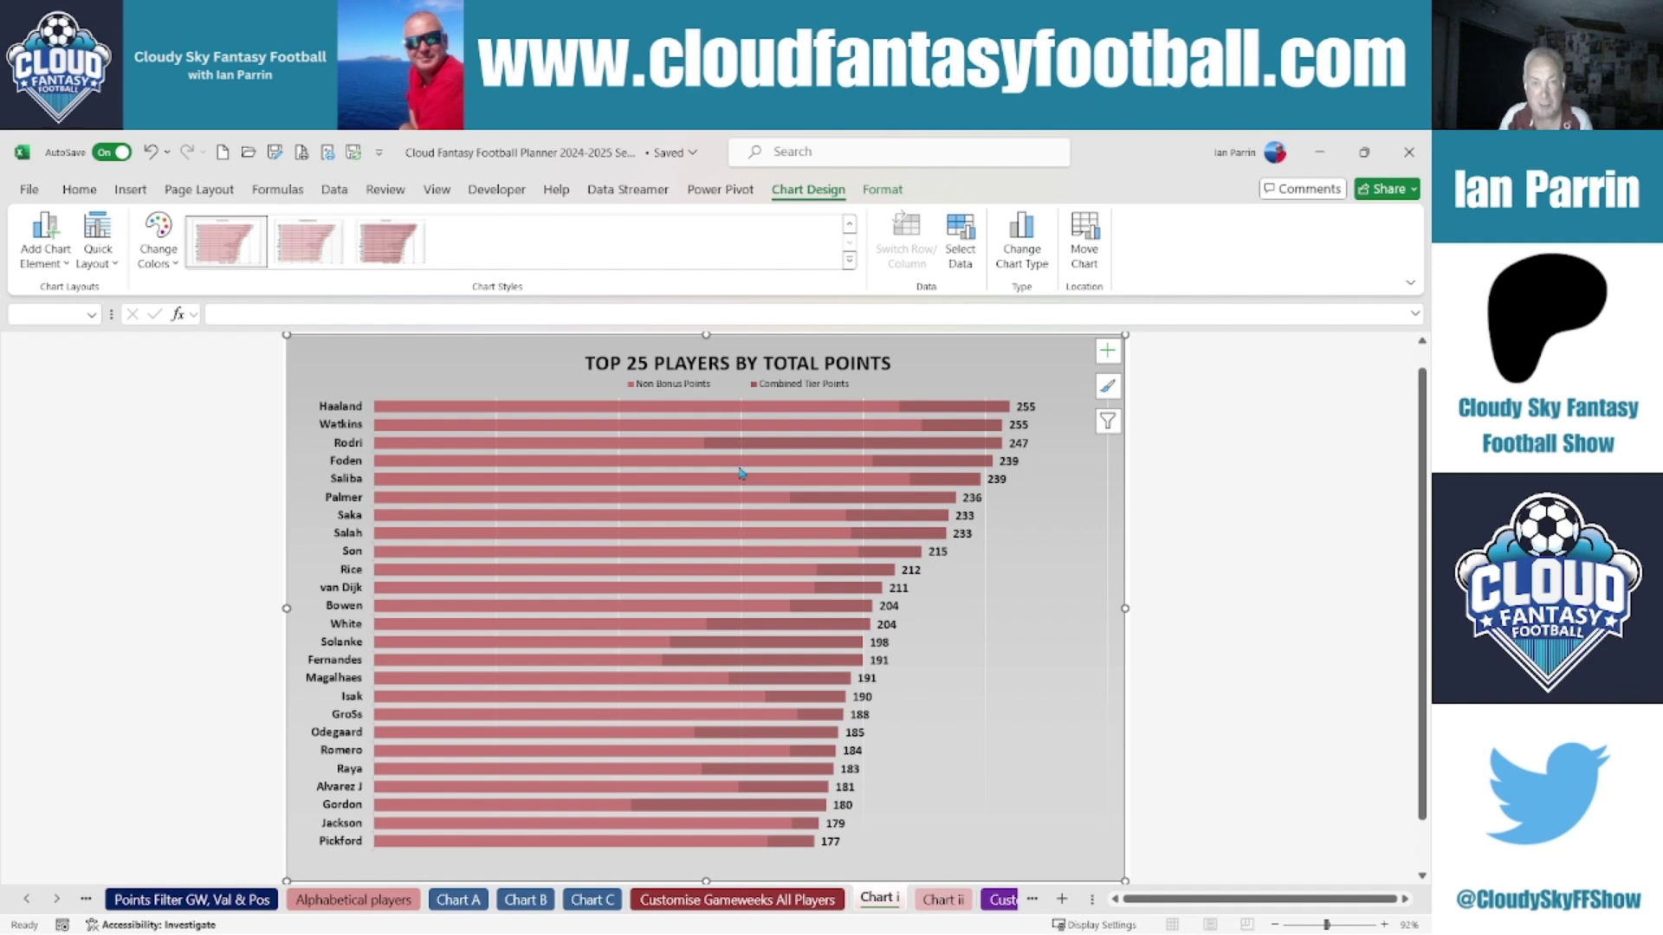
pyautogui.click(938, 906)
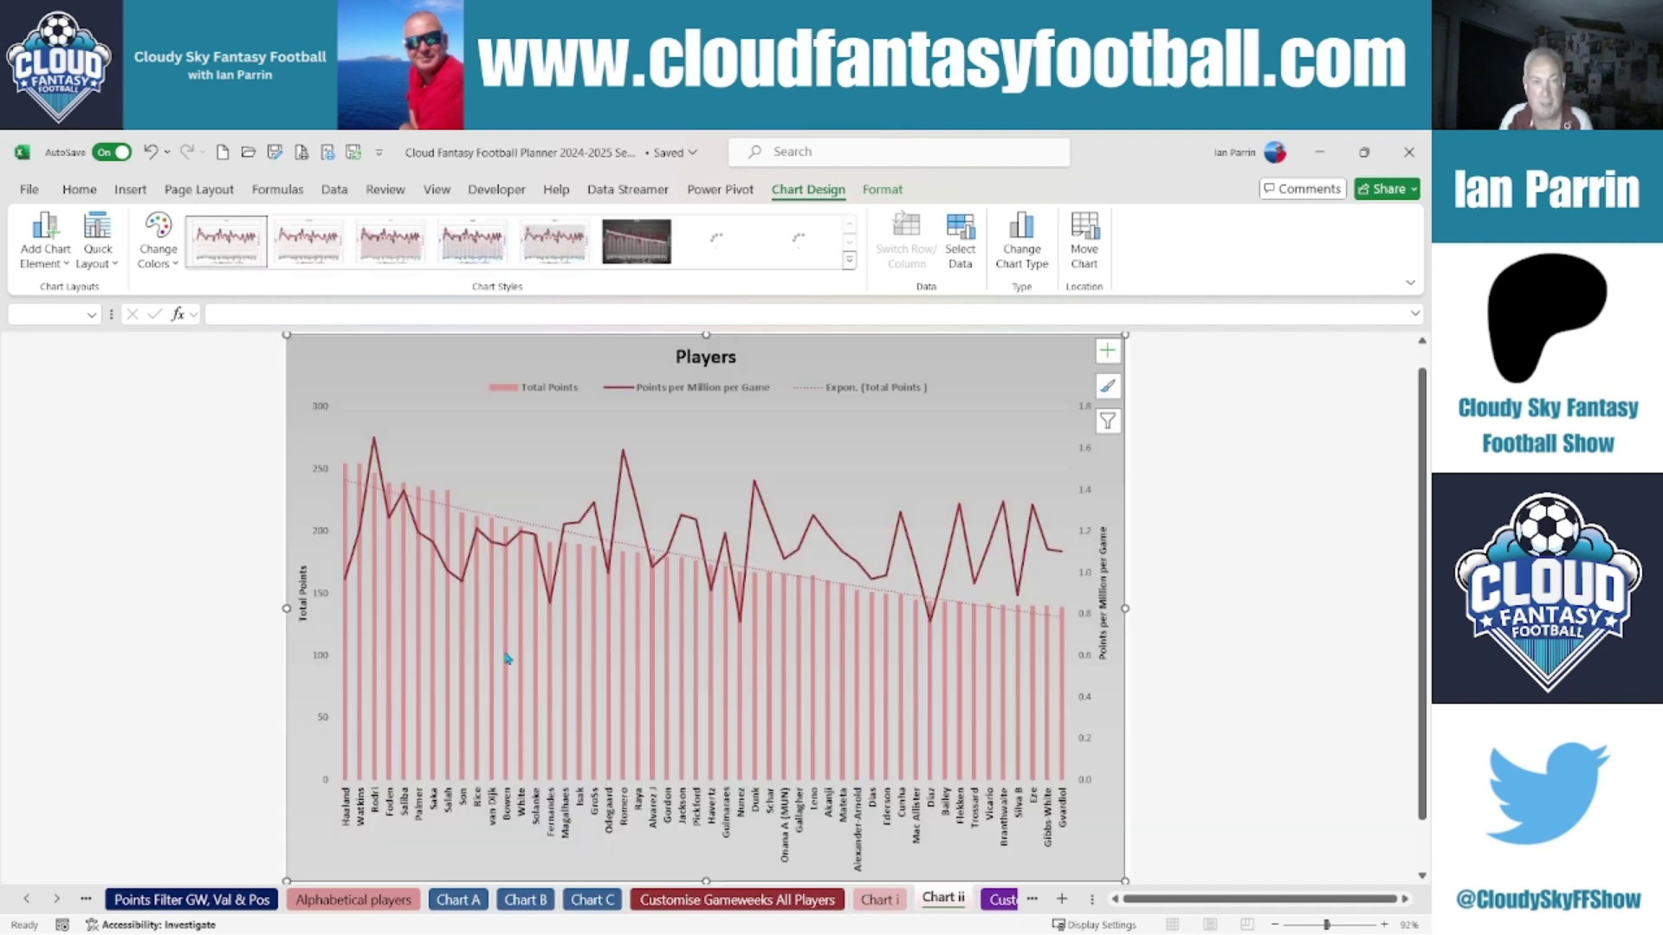
# Step: Review the customised gameweek lists for goalkeepers and defenders, each with its chart, Chart iii and Chart iv
pyautogui.click(999, 900)
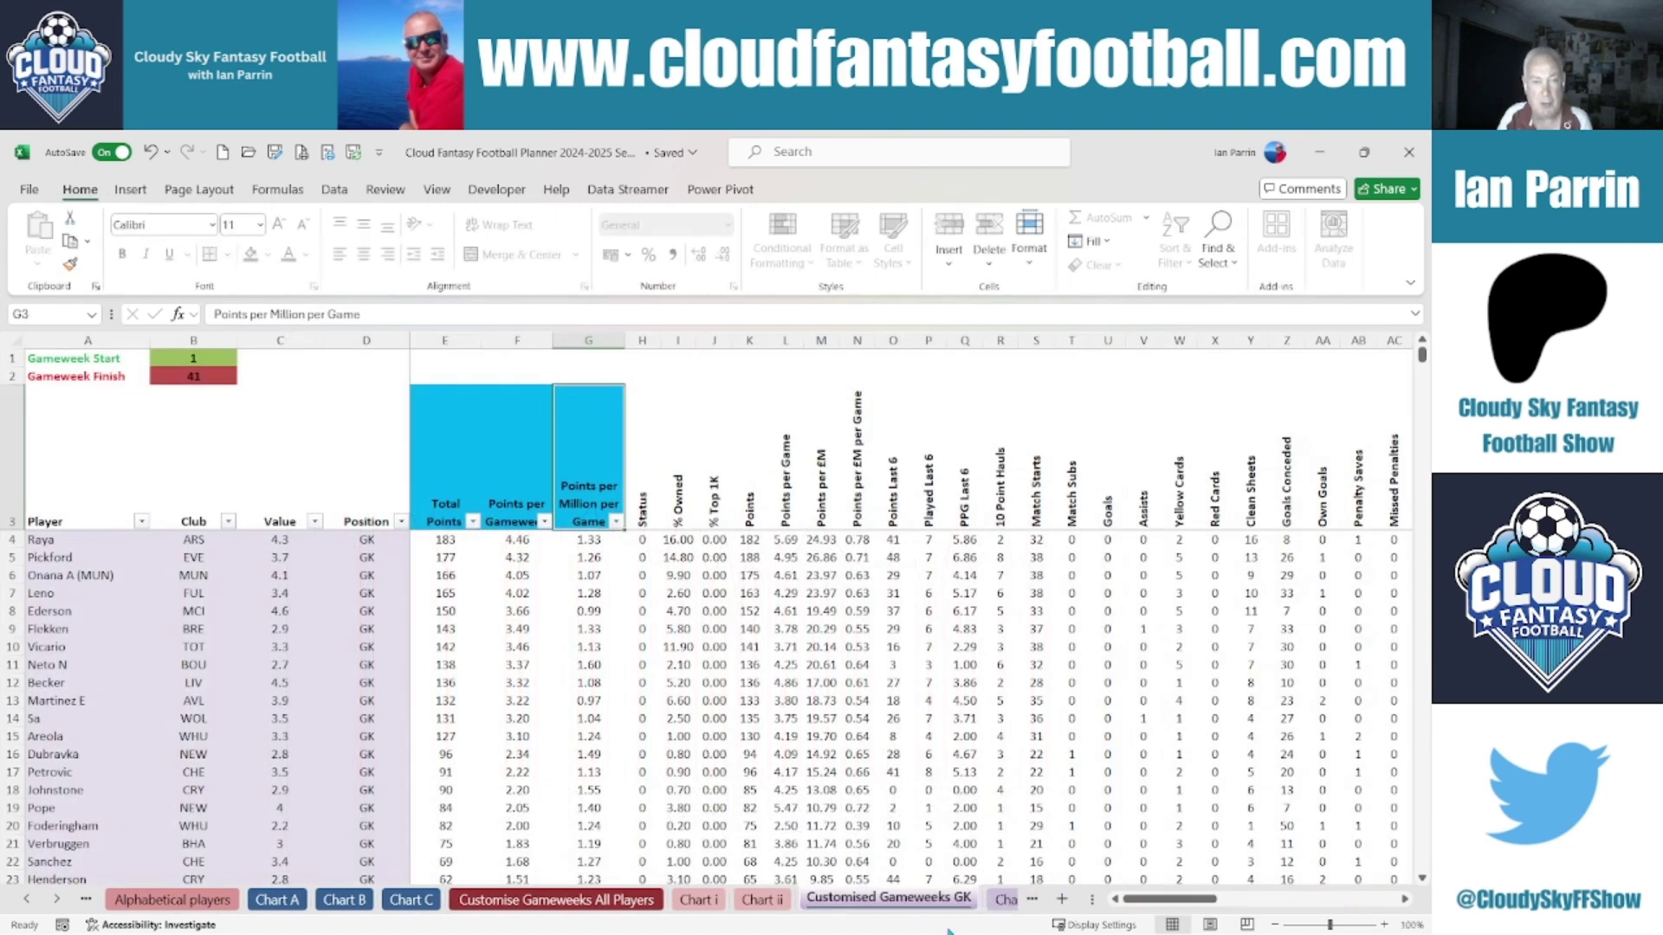
pyautogui.click(1003, 901)
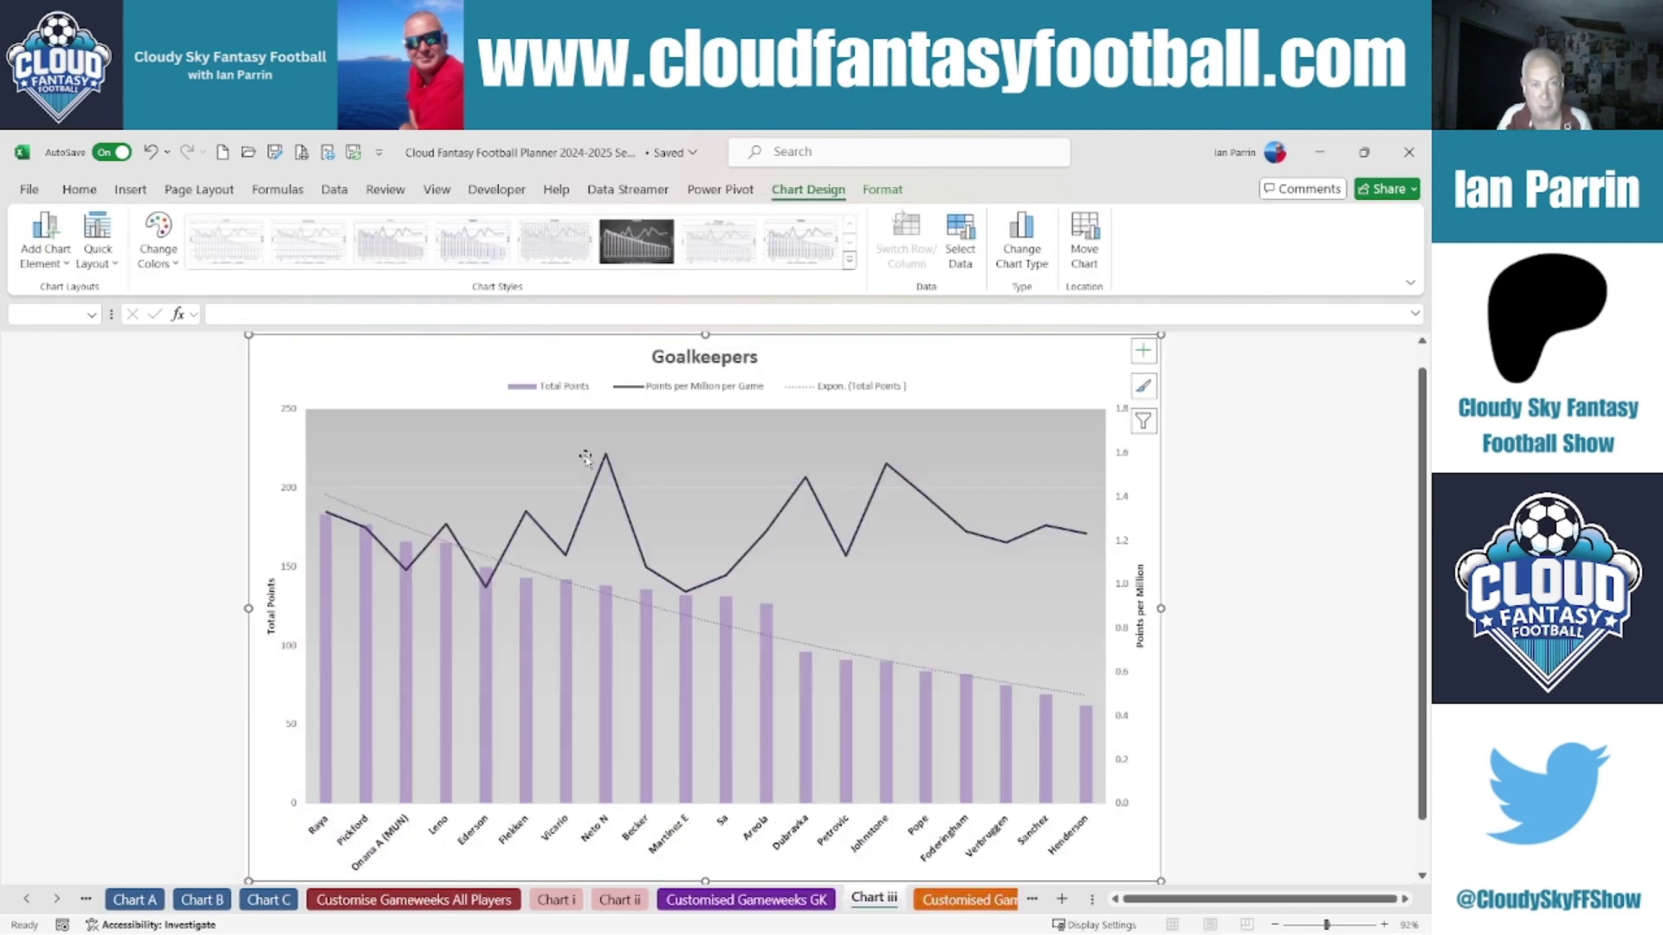
pyautogui.click(949, 902)
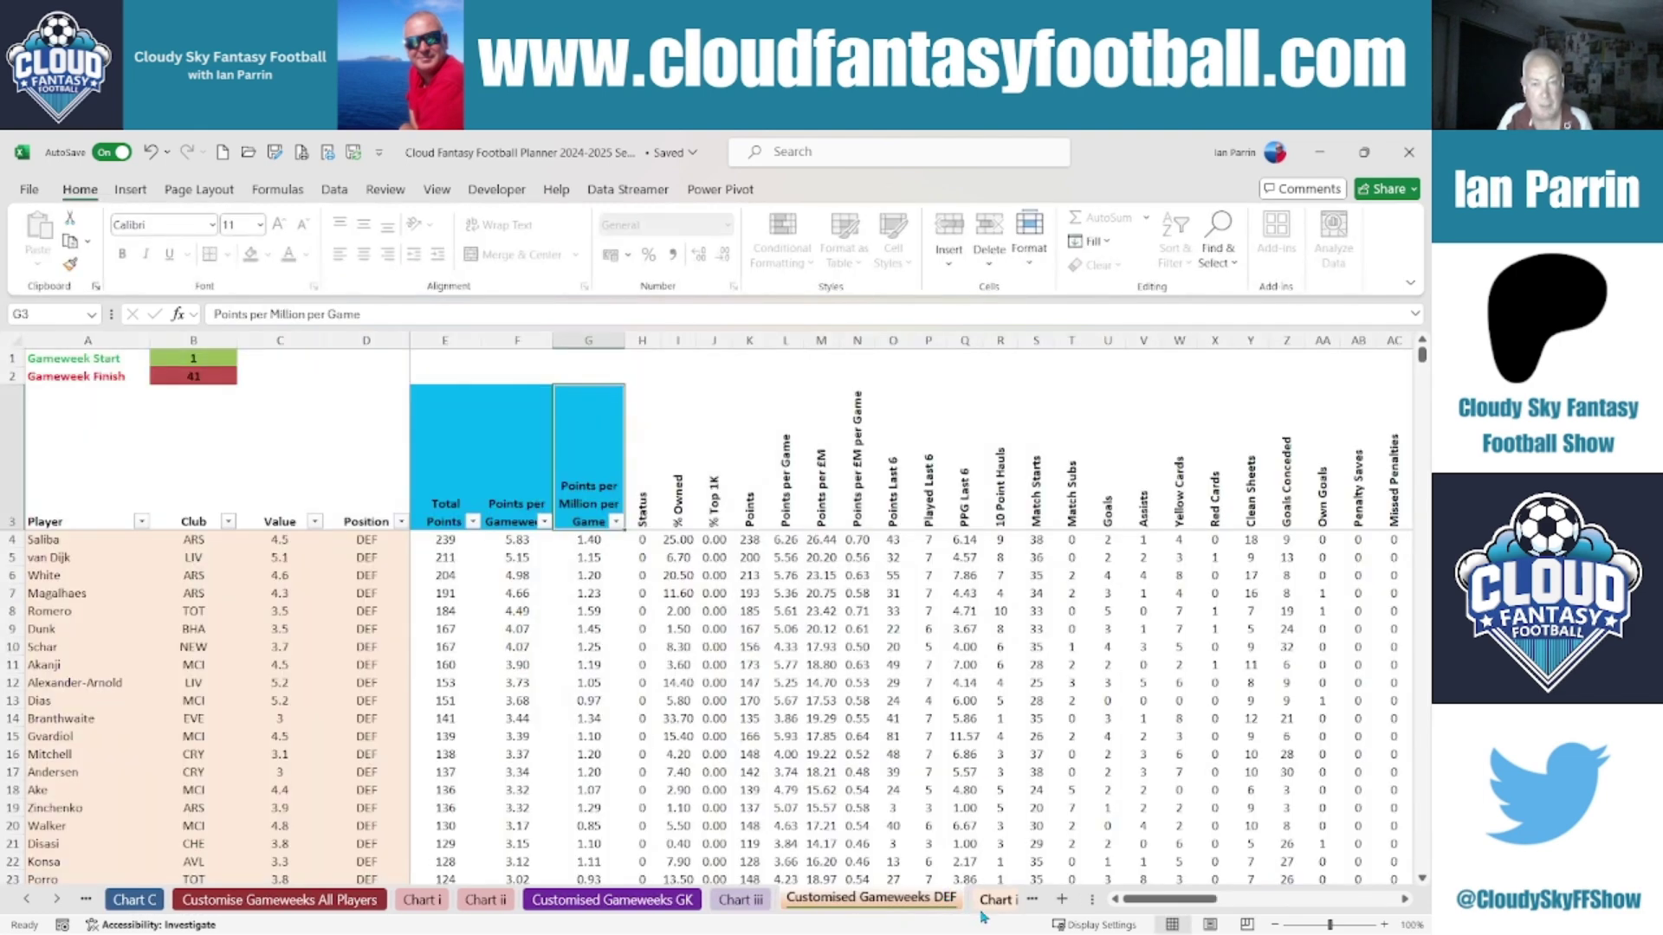
pyautogui.click(987, 901)
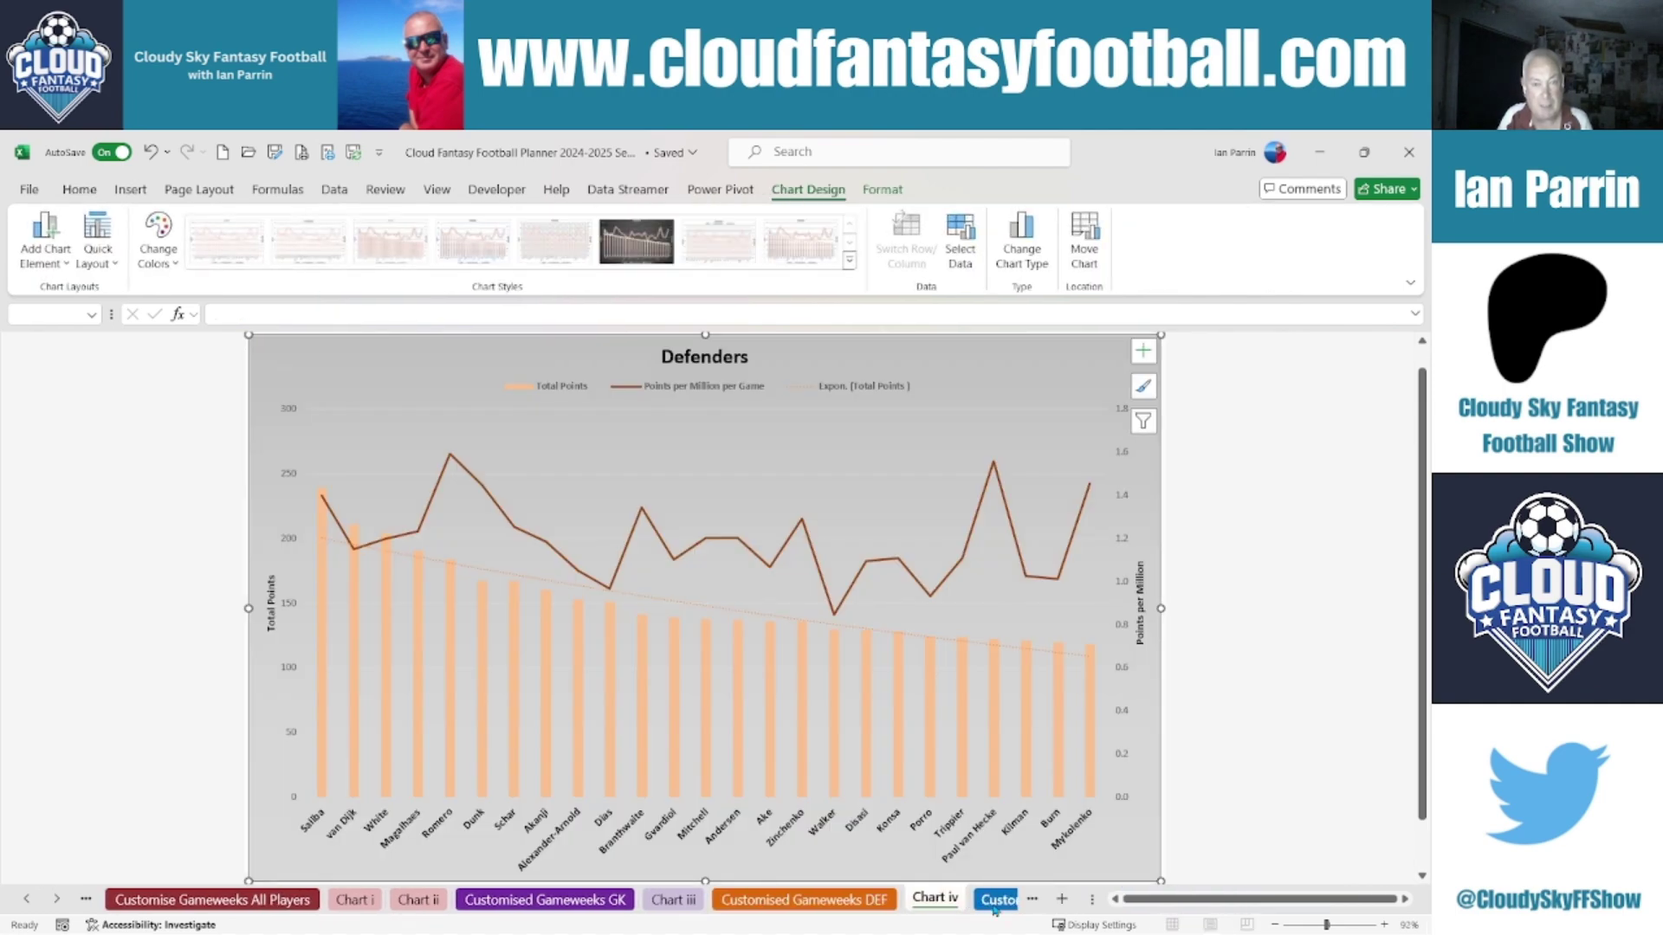
# Step: Review the customised gameweek lists for midfielders and strikers with Chart v and Chart vi, making more room for the sheet names
pyautogui.click(996, 901)
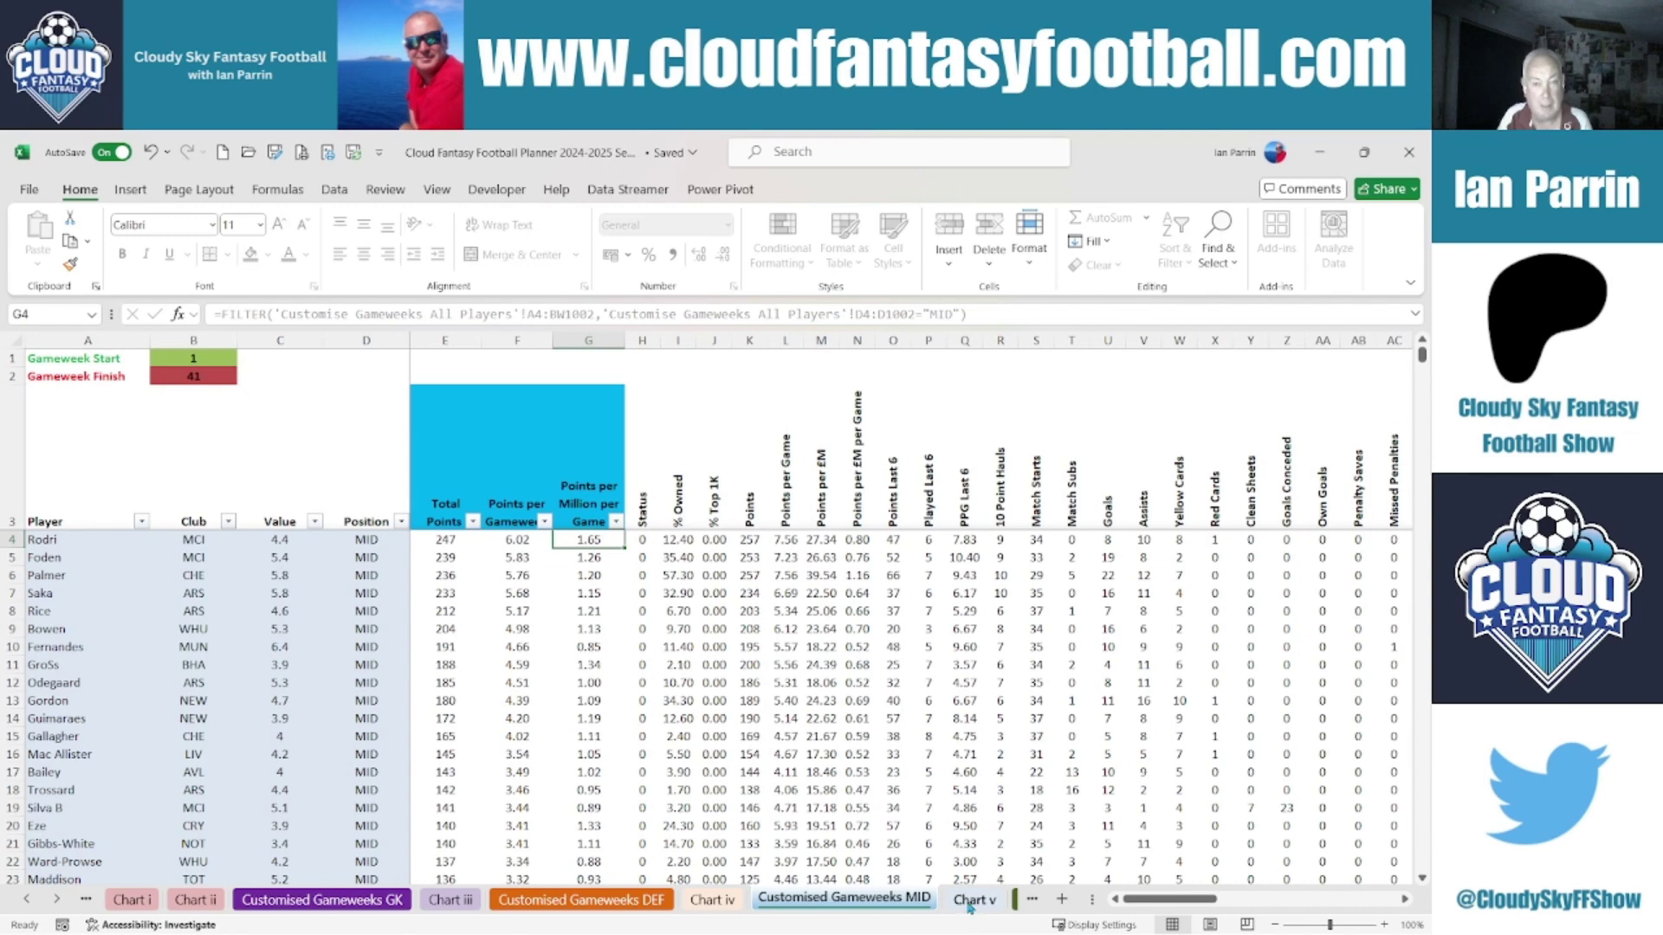
pyautogui.click(970, 903)
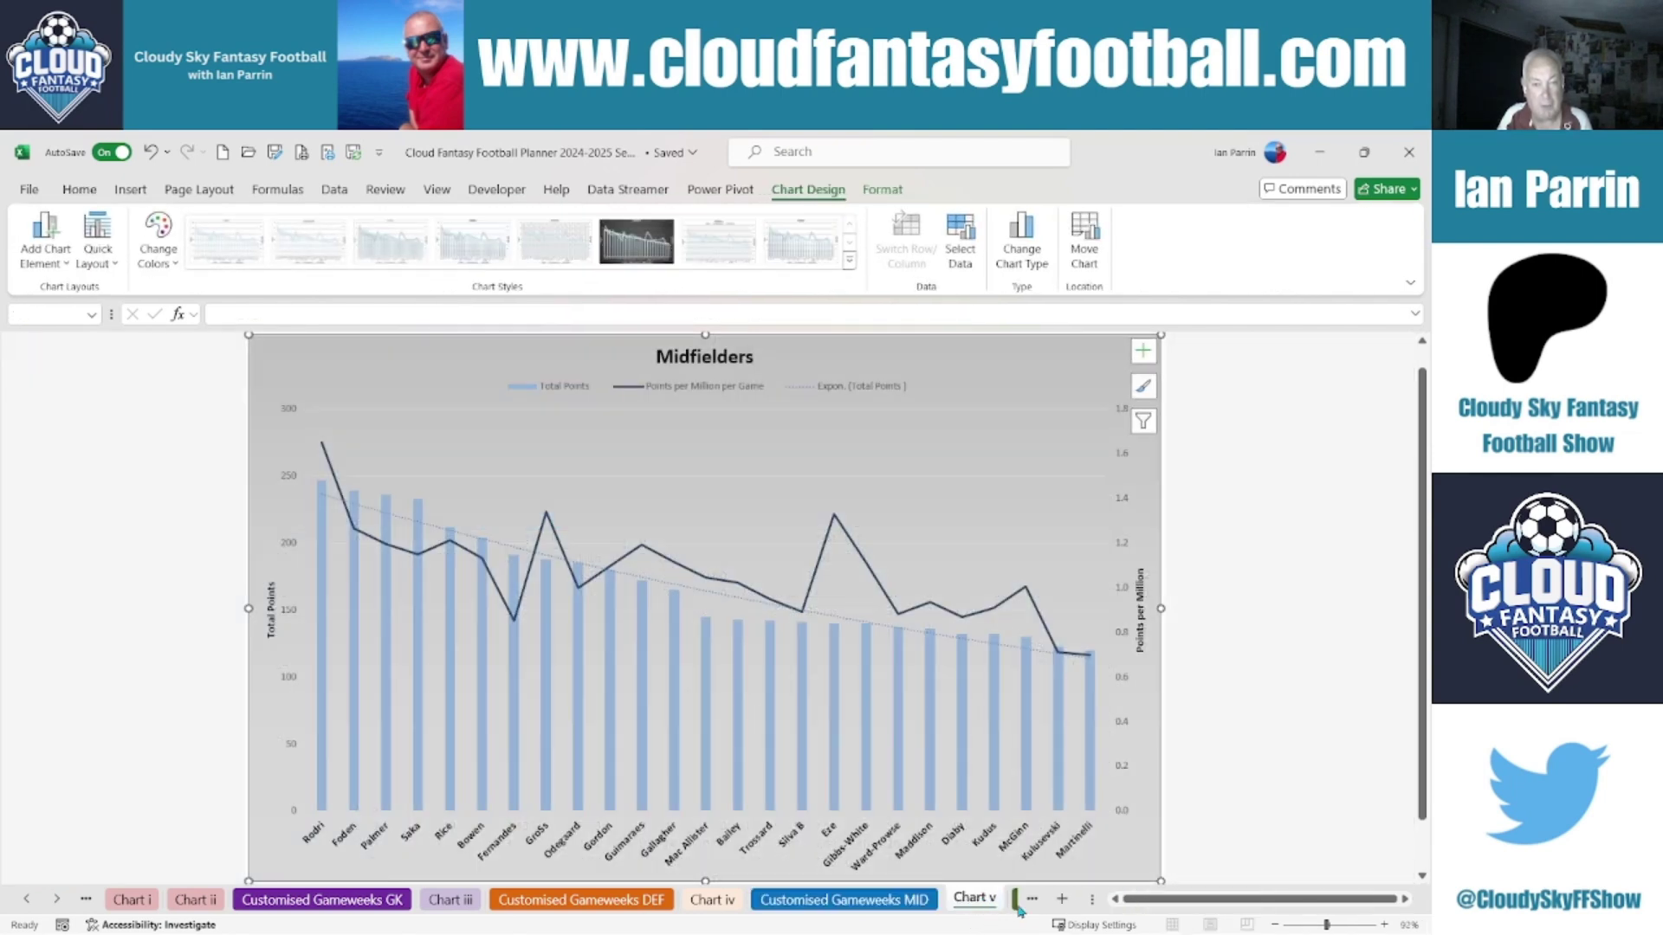
pyautogui.moveTo(1092, 899); pyautogui.dragTo(1189, 898)
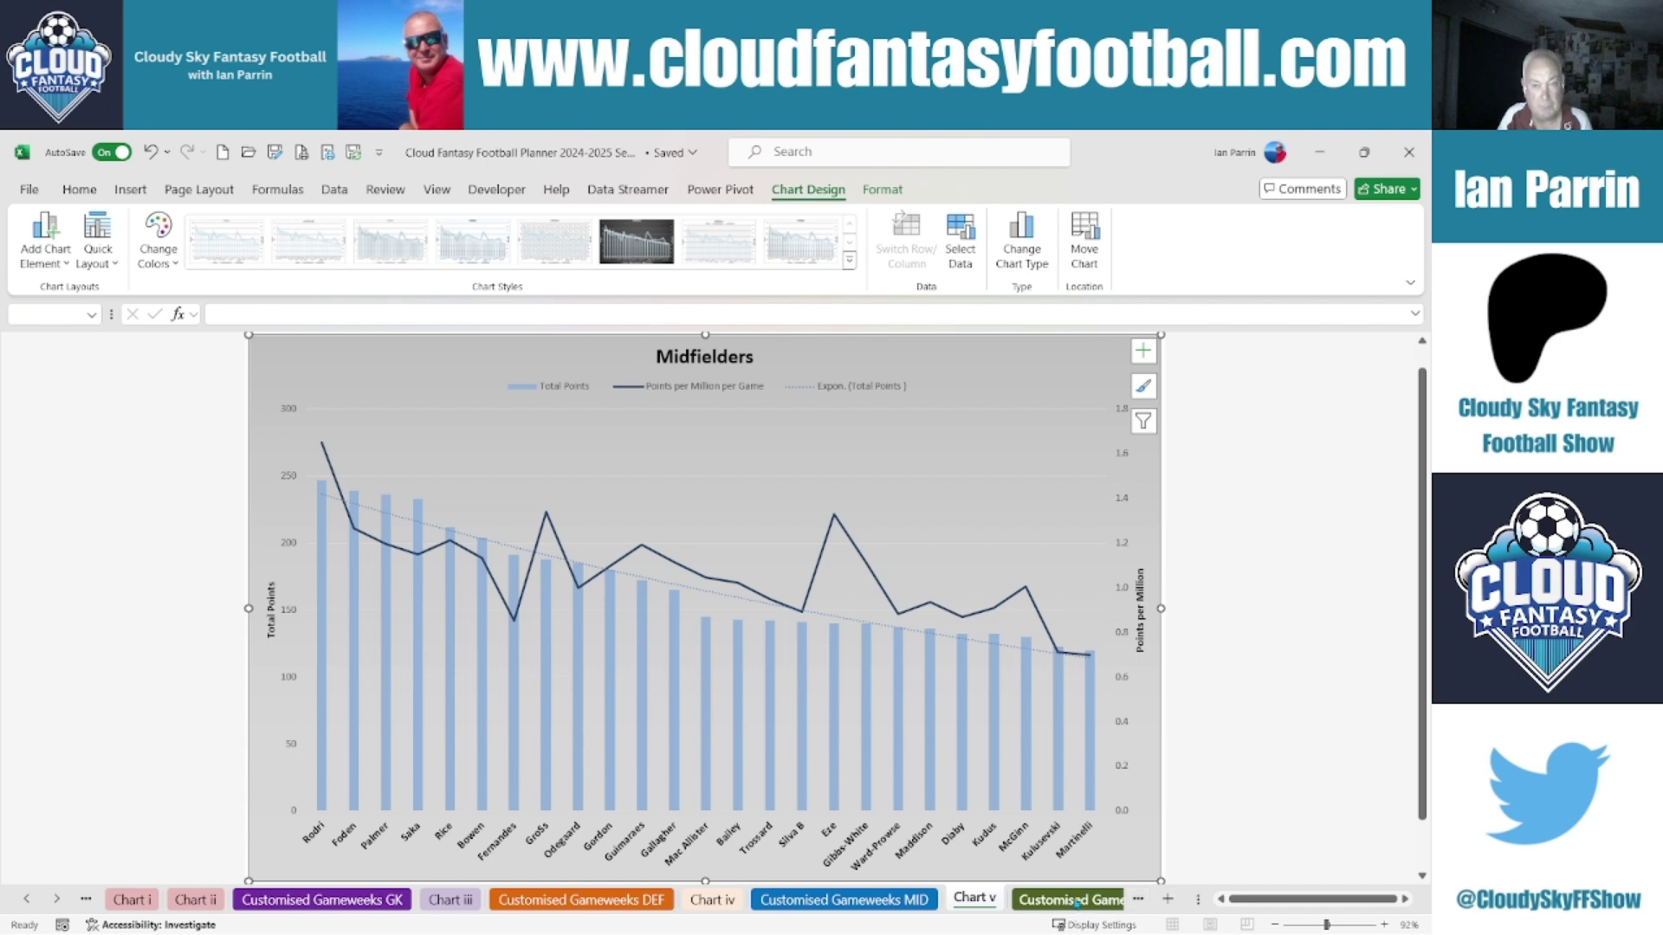
pyautogui.click(1087, 901)
pyautogui.click(1093, 901)
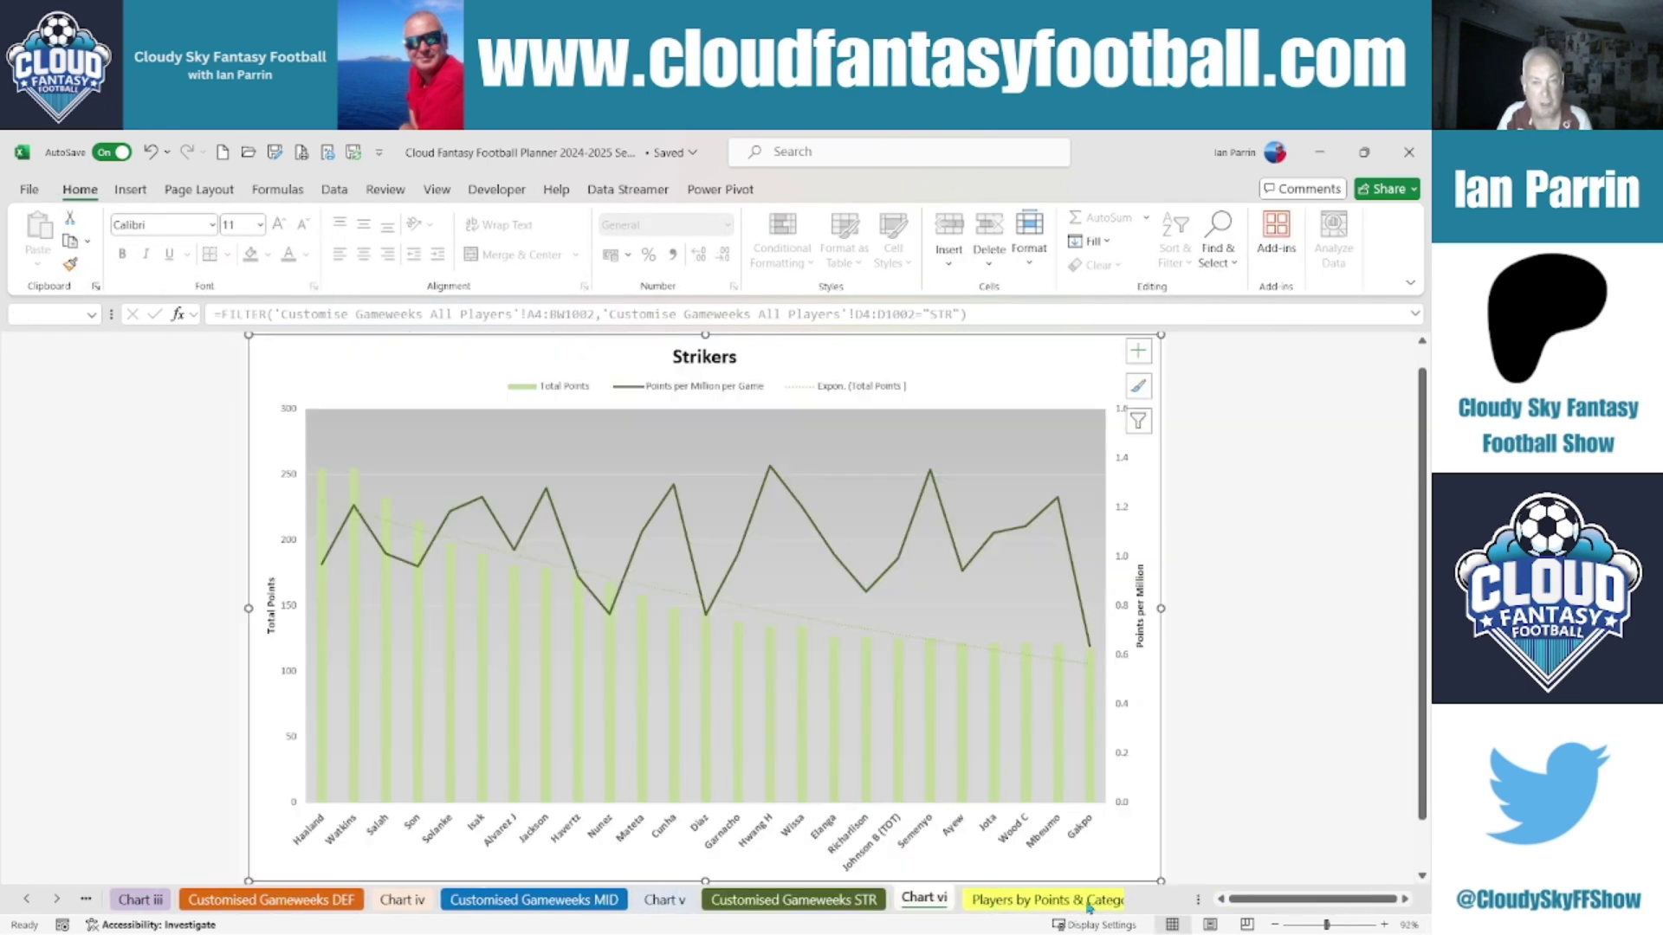
# Step: Review the Players by Points & Category and Players by Combined Tier Points lists, along with Chart 1 and Chart 2
pyautogui.click(1021, 903)
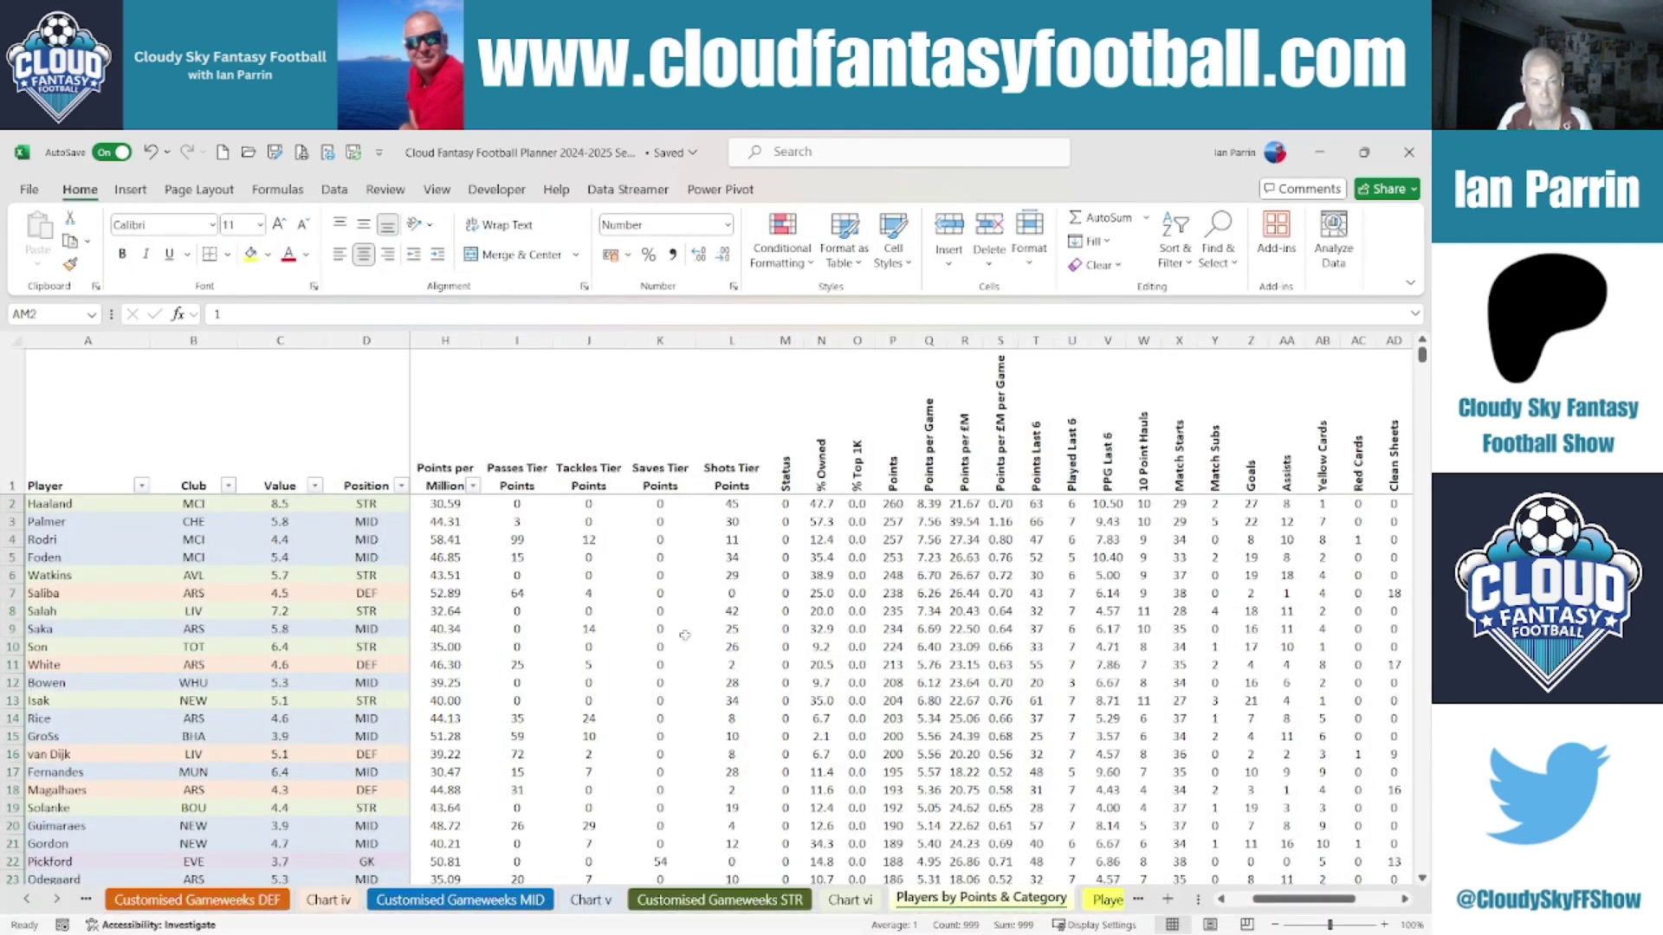
pyautogui.click(1093, 902)
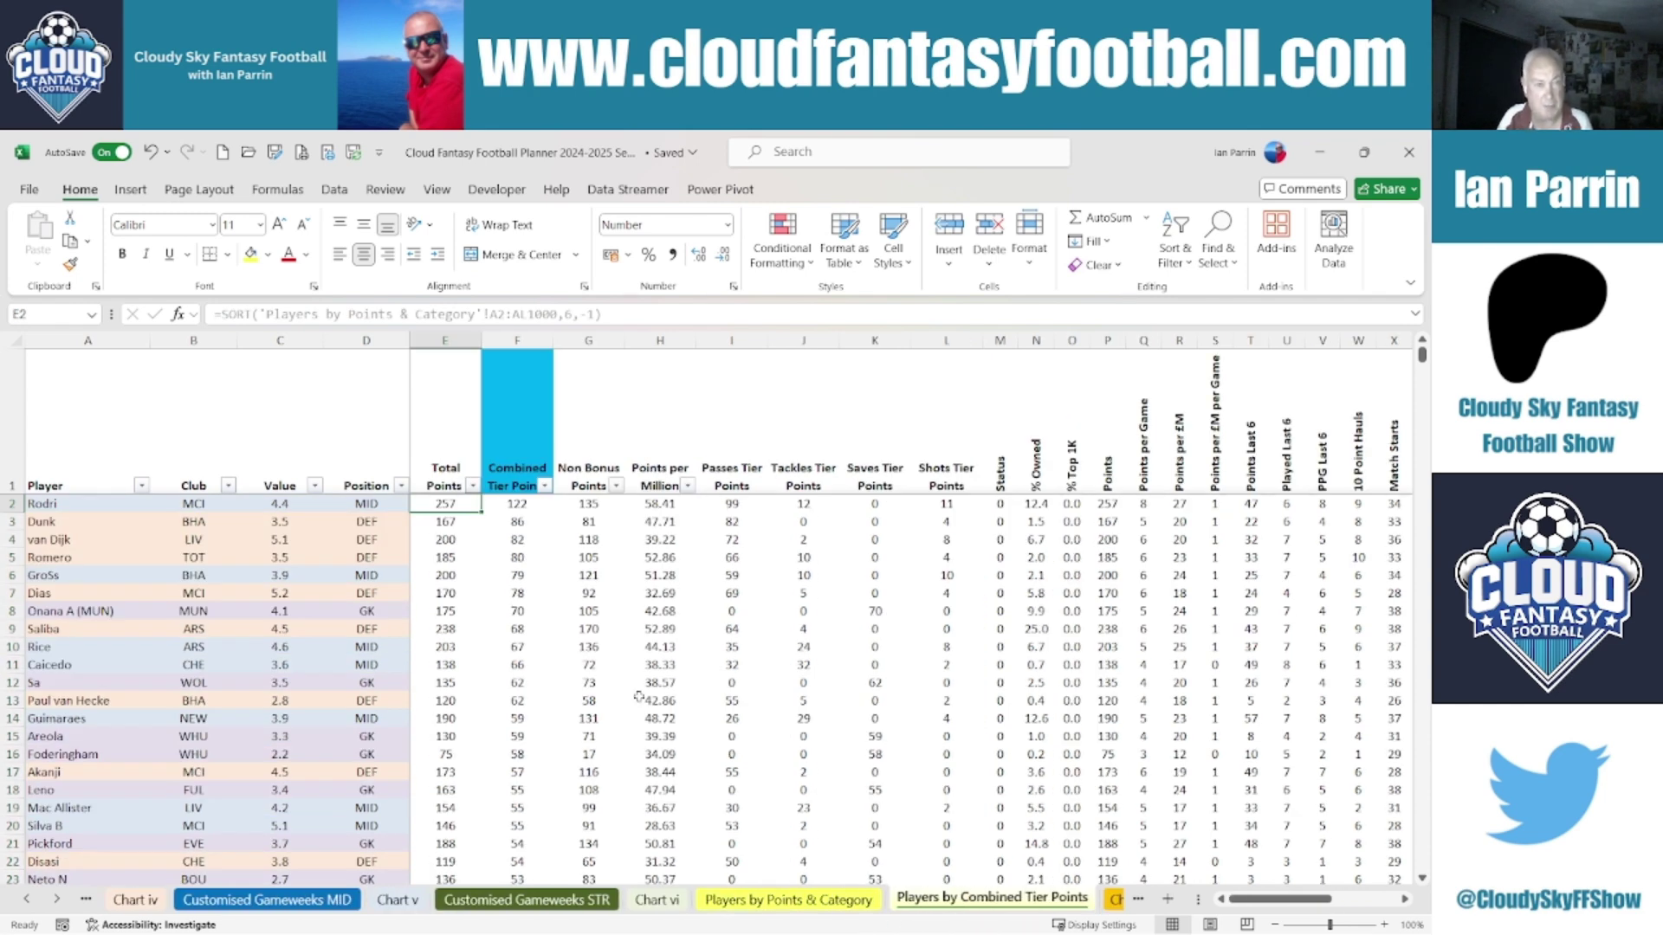
pyautogui.click(1114, 900)
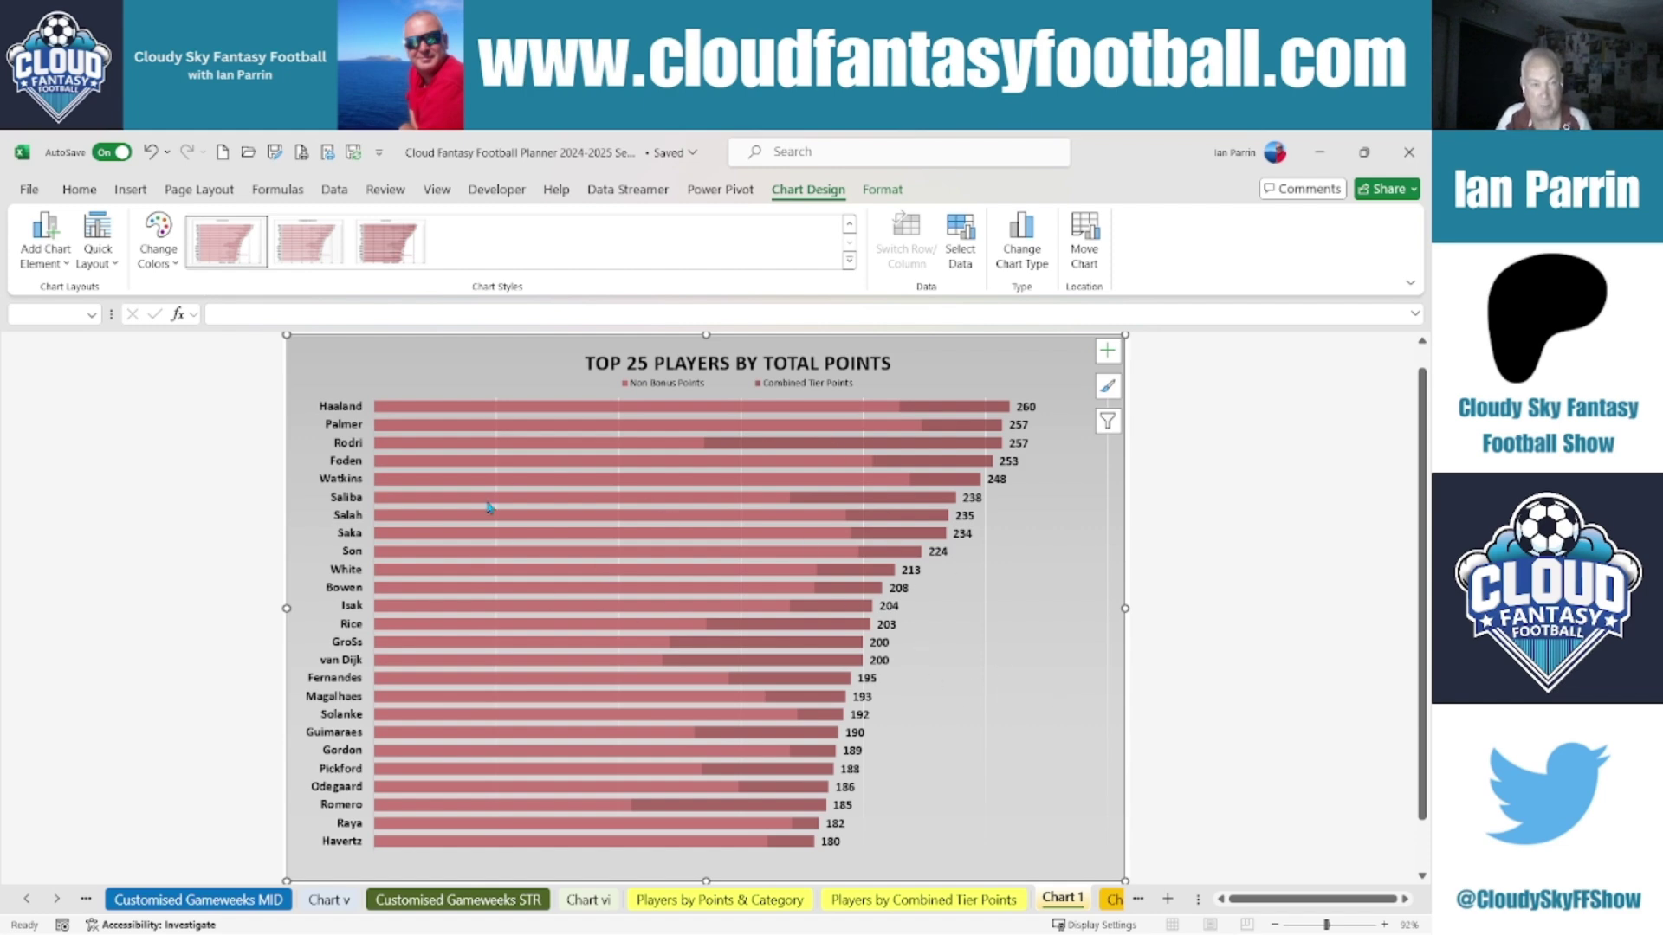
pyautogui.moveTo(532, 606)
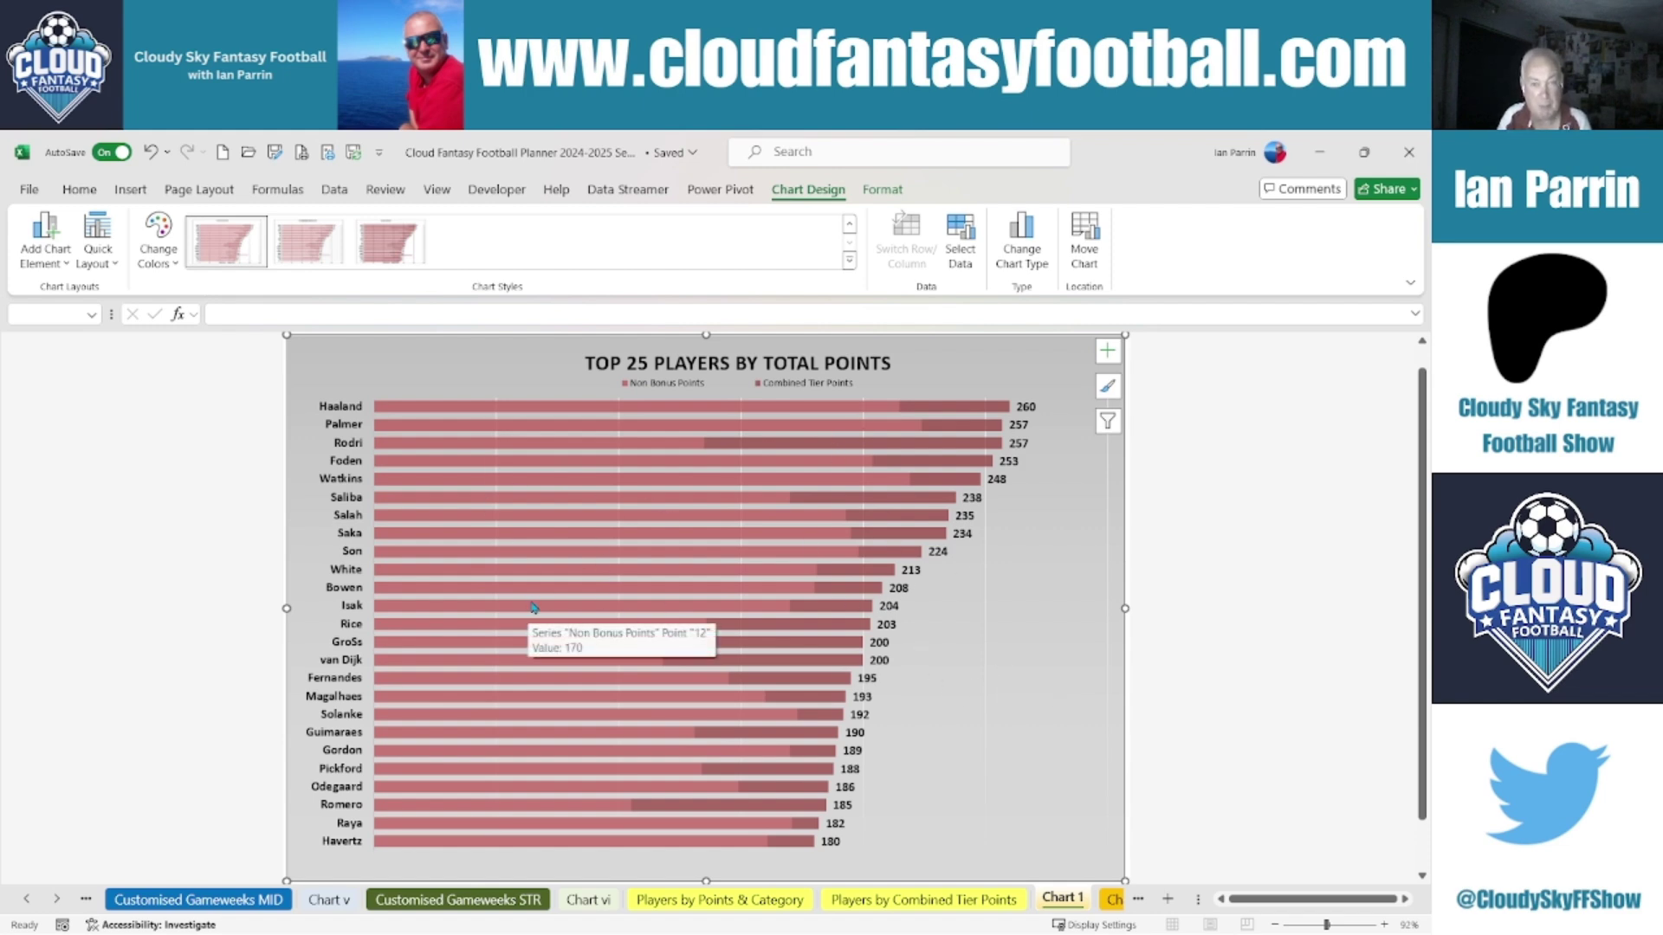
pyautogui.click(1112, 902)
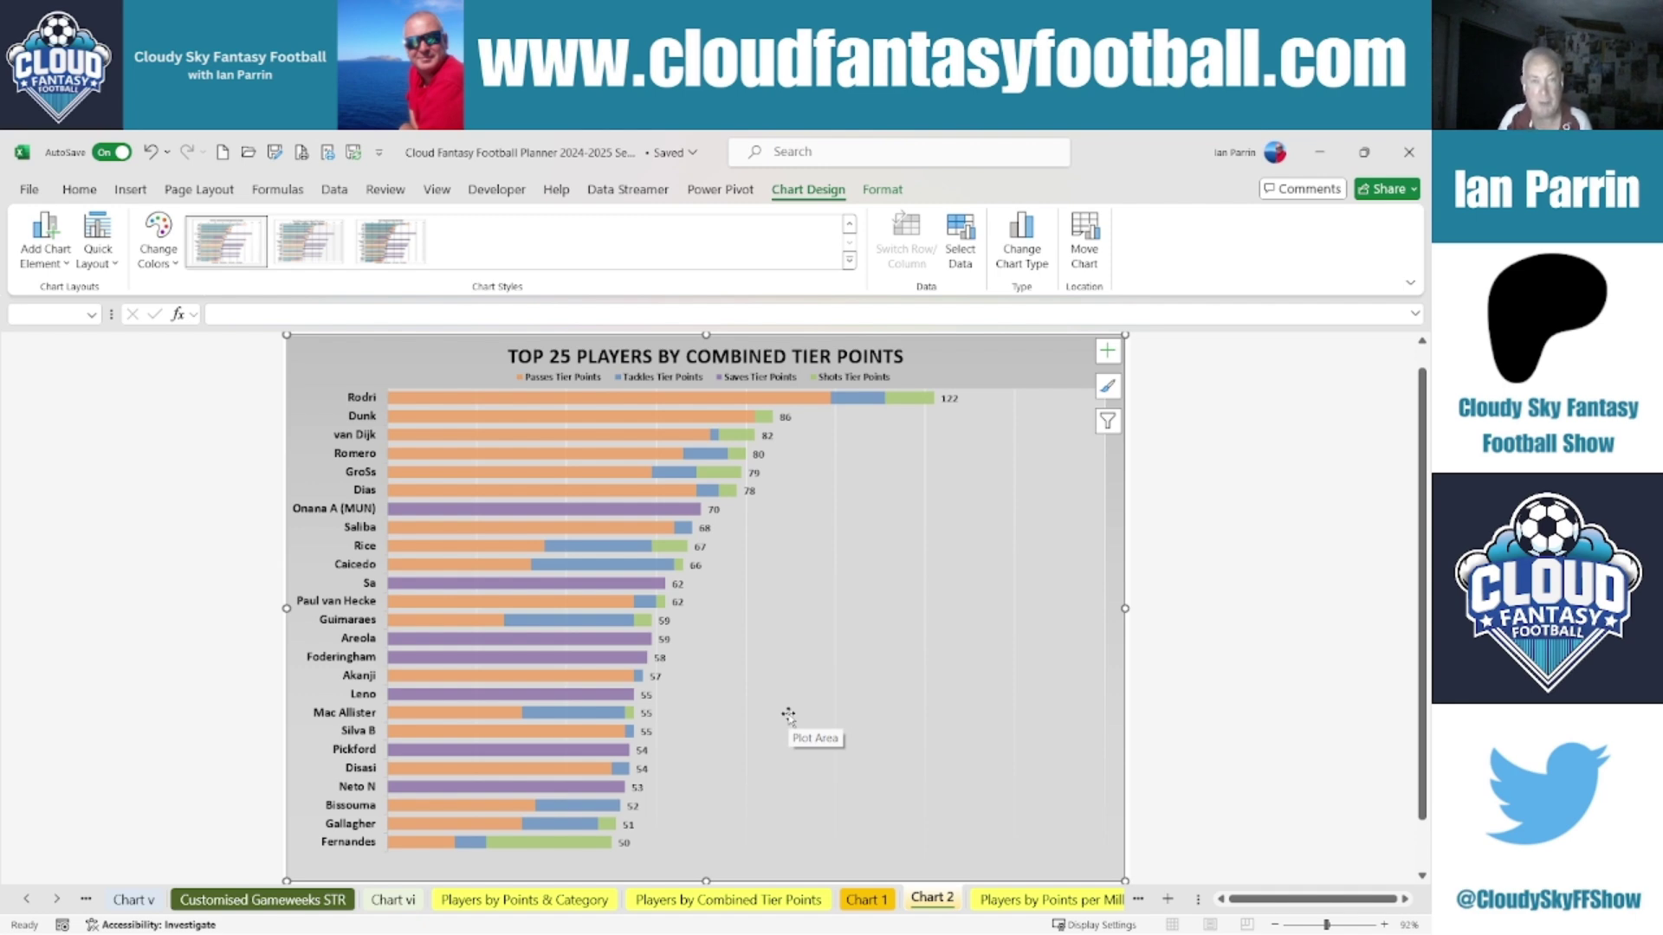
# Step: Review the Players by Points per Million list with Charts 3 and 4, and the Pts. per £Million per Start list with Chart 5
pyautogui.click(998, 901)
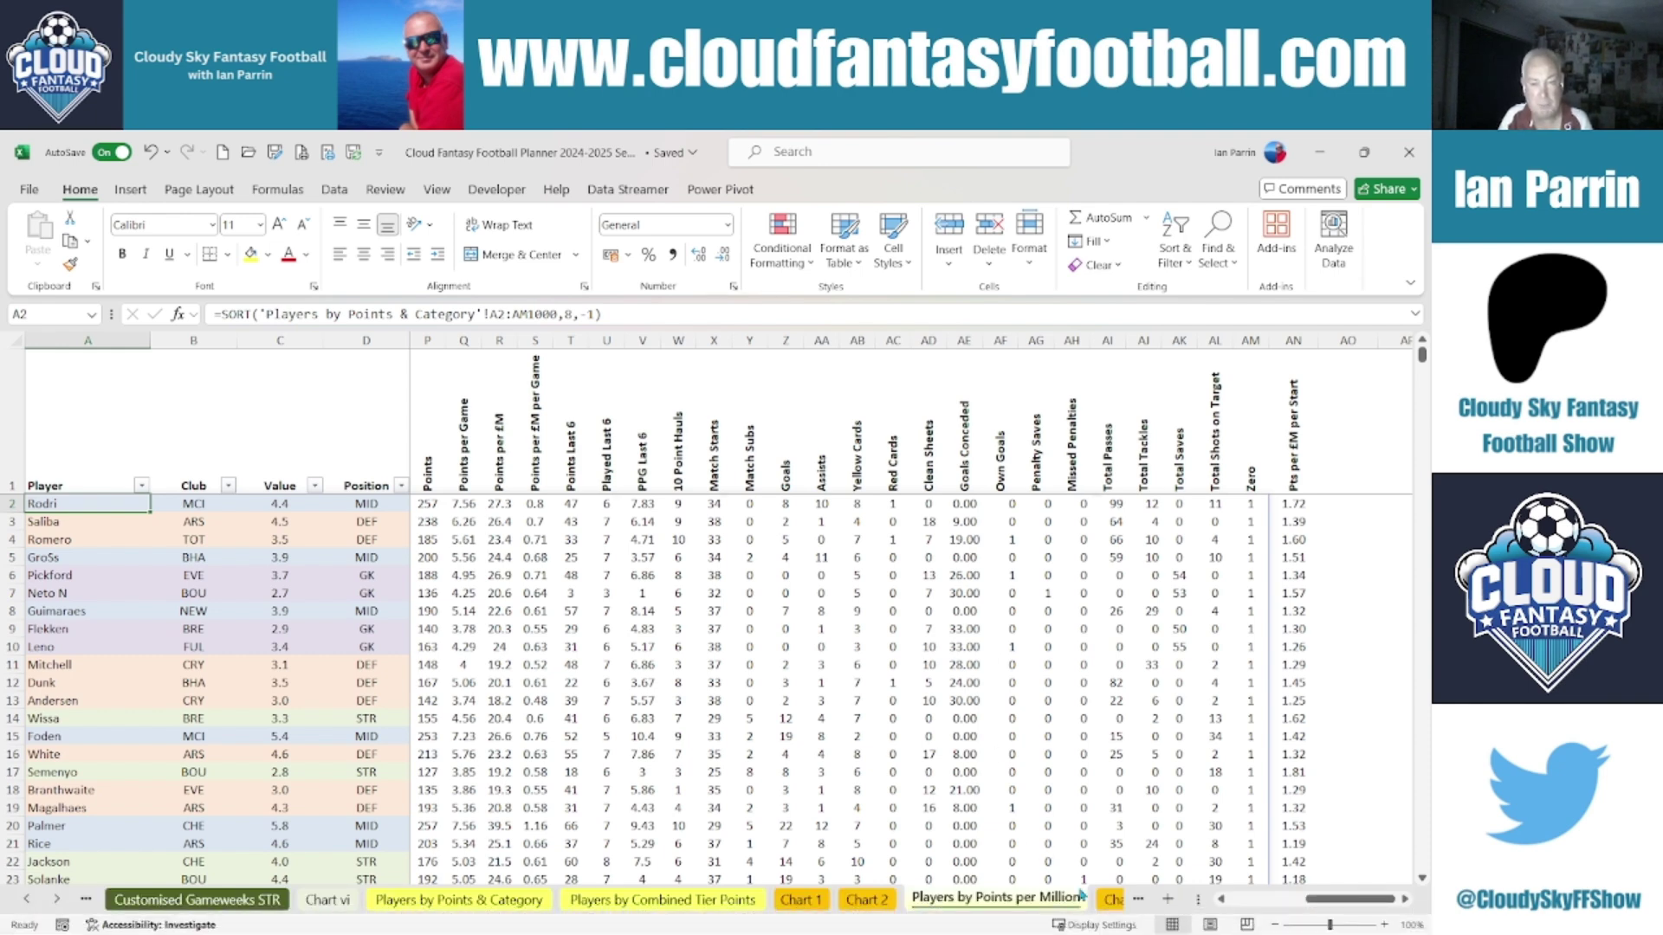
pyautogui.click(1109, 901)
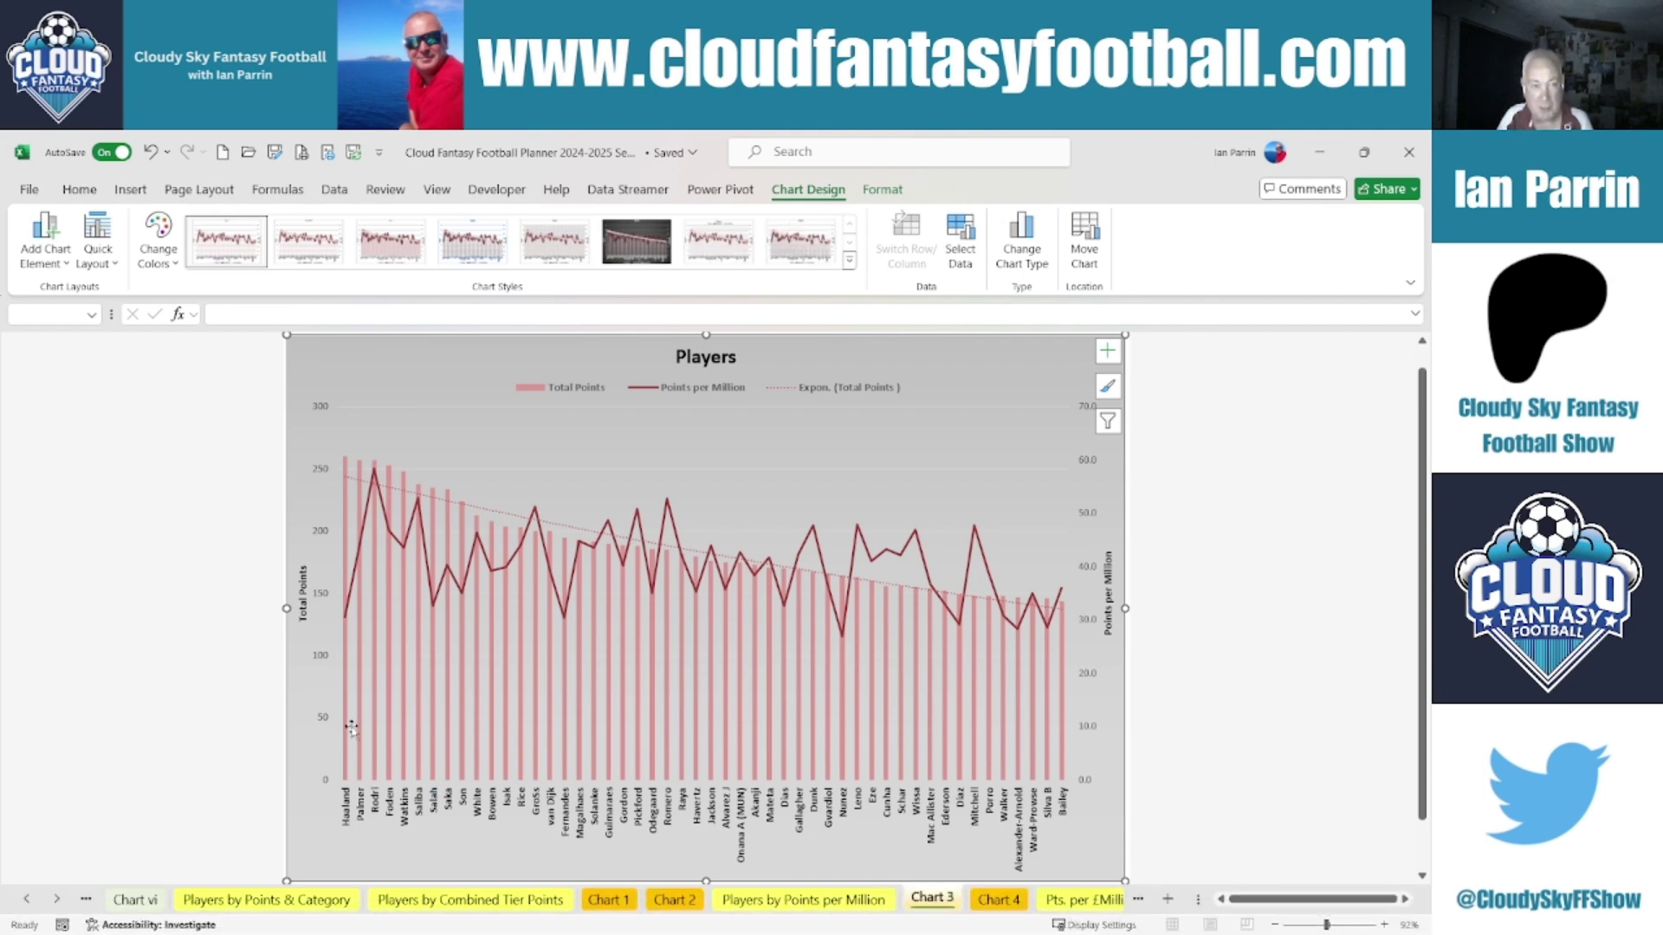
pyautogui.moveTo(347, 698)
pyautogui.click(999, 901)
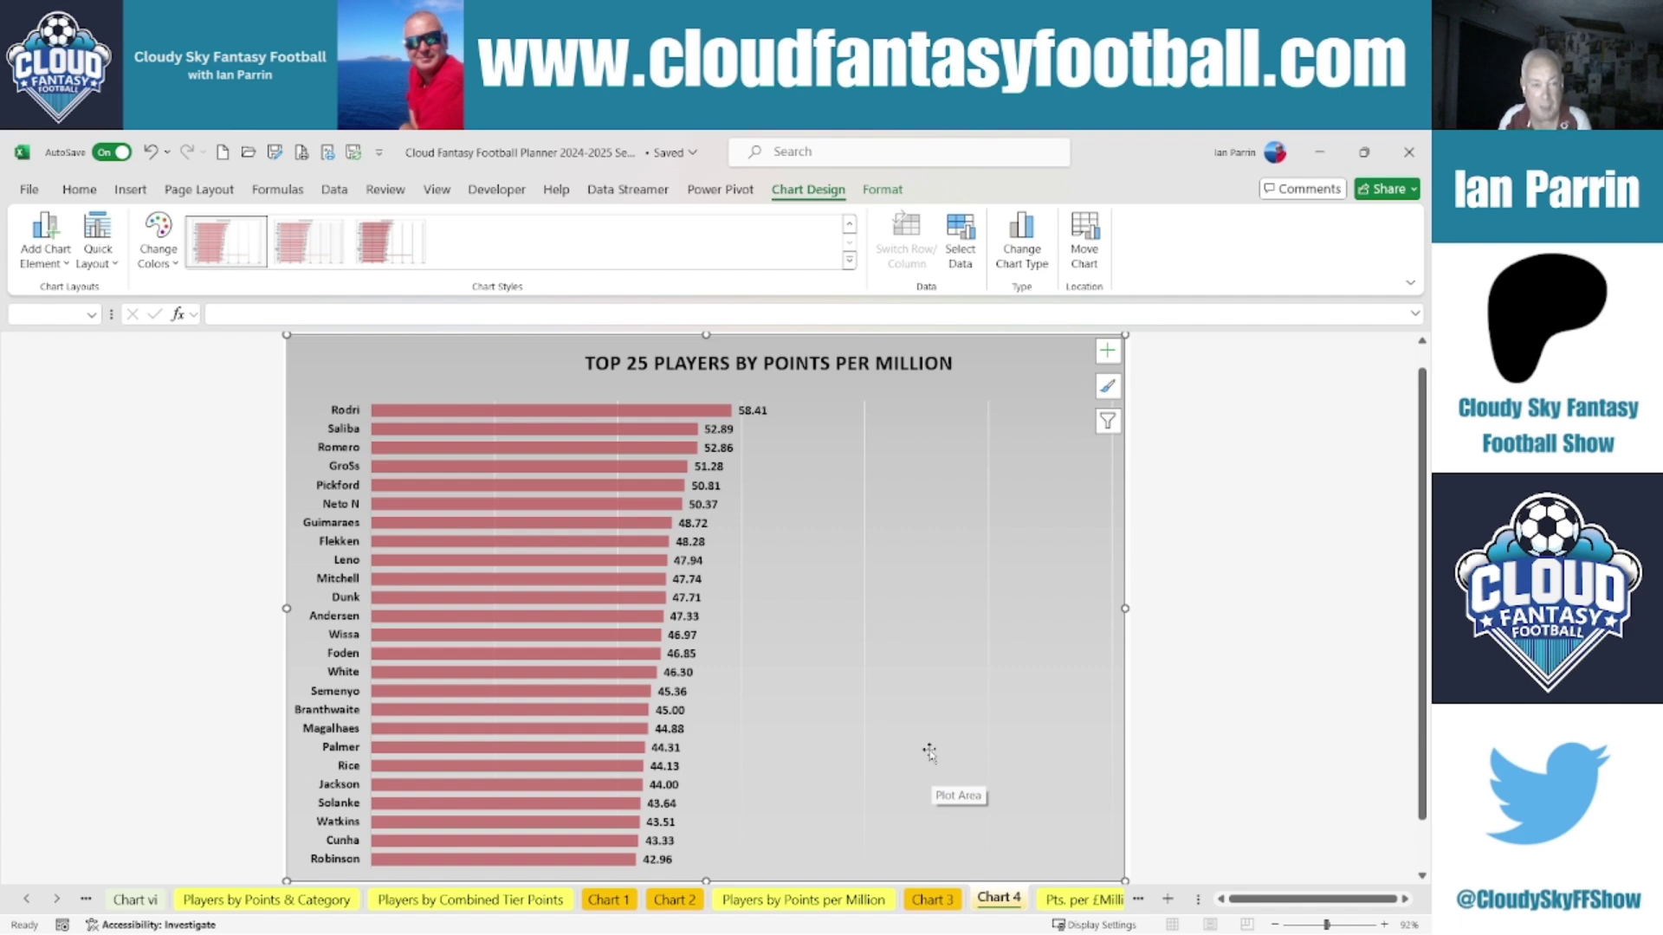
pyautogui.click(1076, 901)
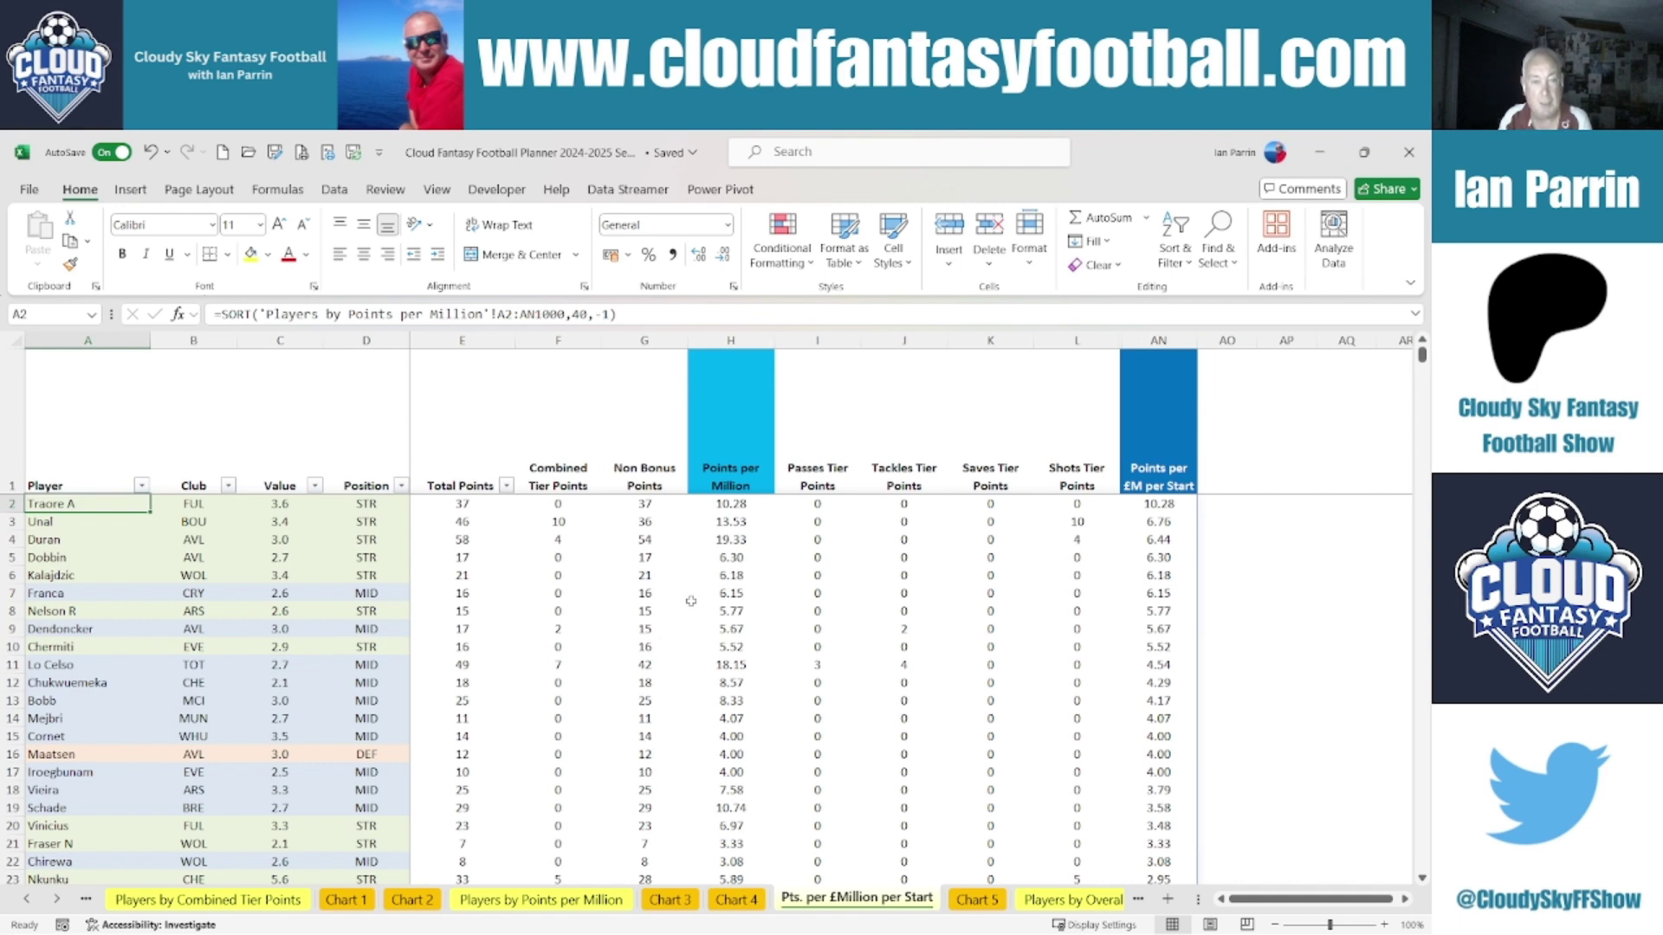
pyautogui.click(977, 900)
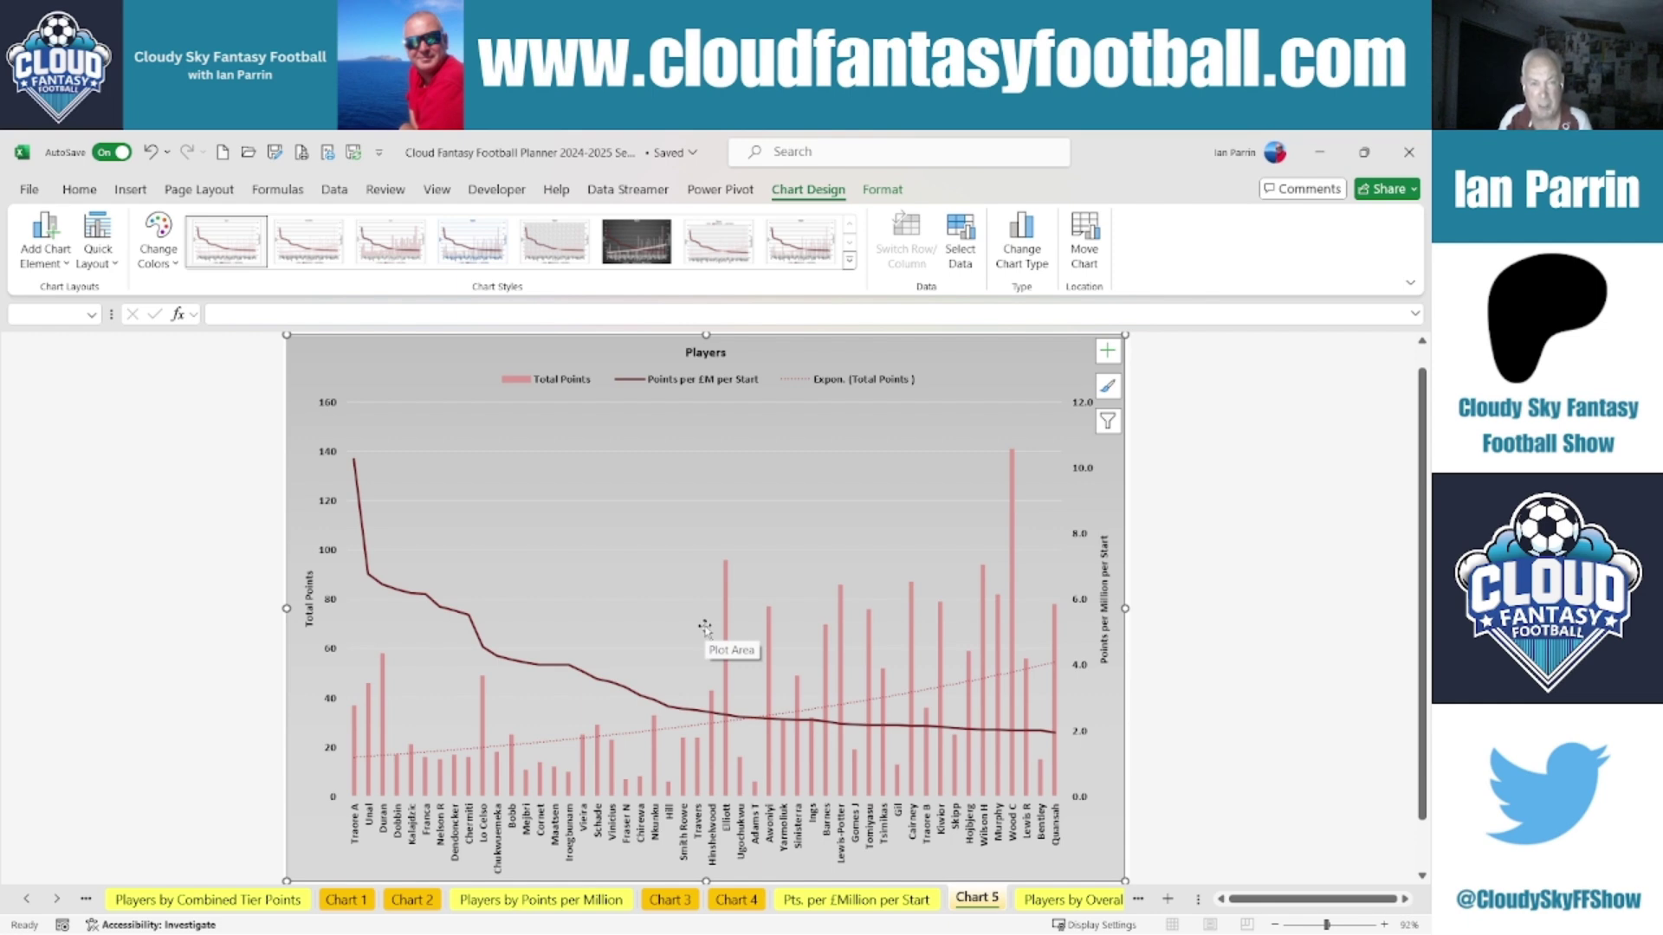
# Step: Check the highest % Owned values in the Players by Overall Ownership list and view the ownership ranking in Chart 7
pyautogui.click(1061, 903)
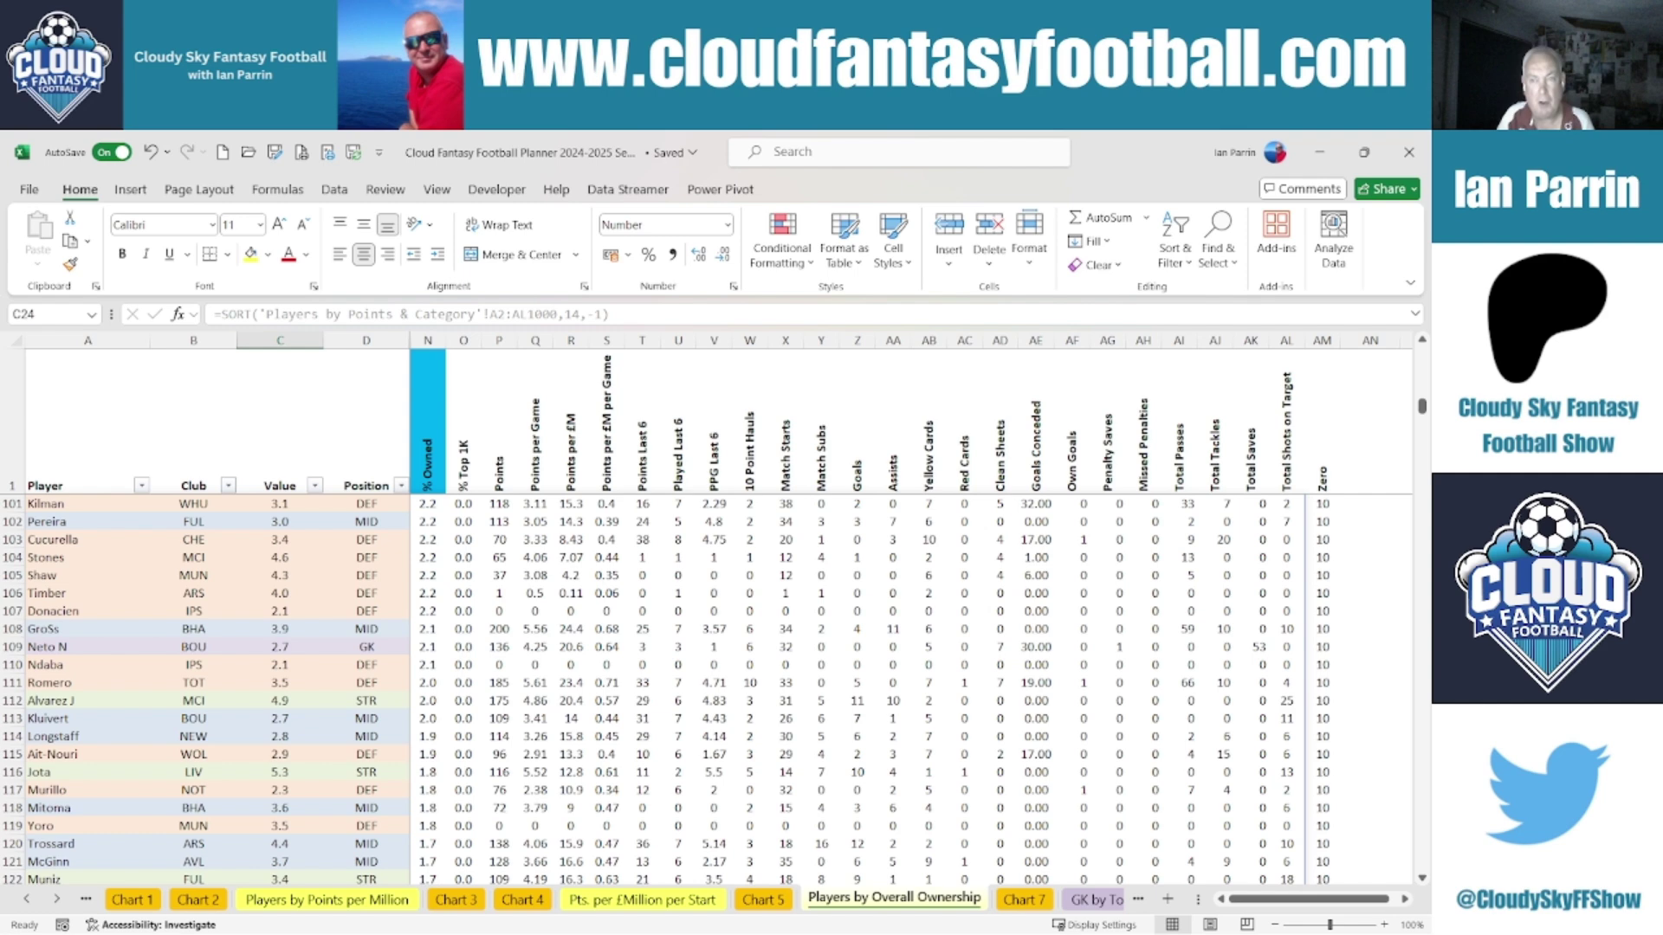
pyautogui.moveTo(1422, 407); pyautogui.dragTo(1425, 347)
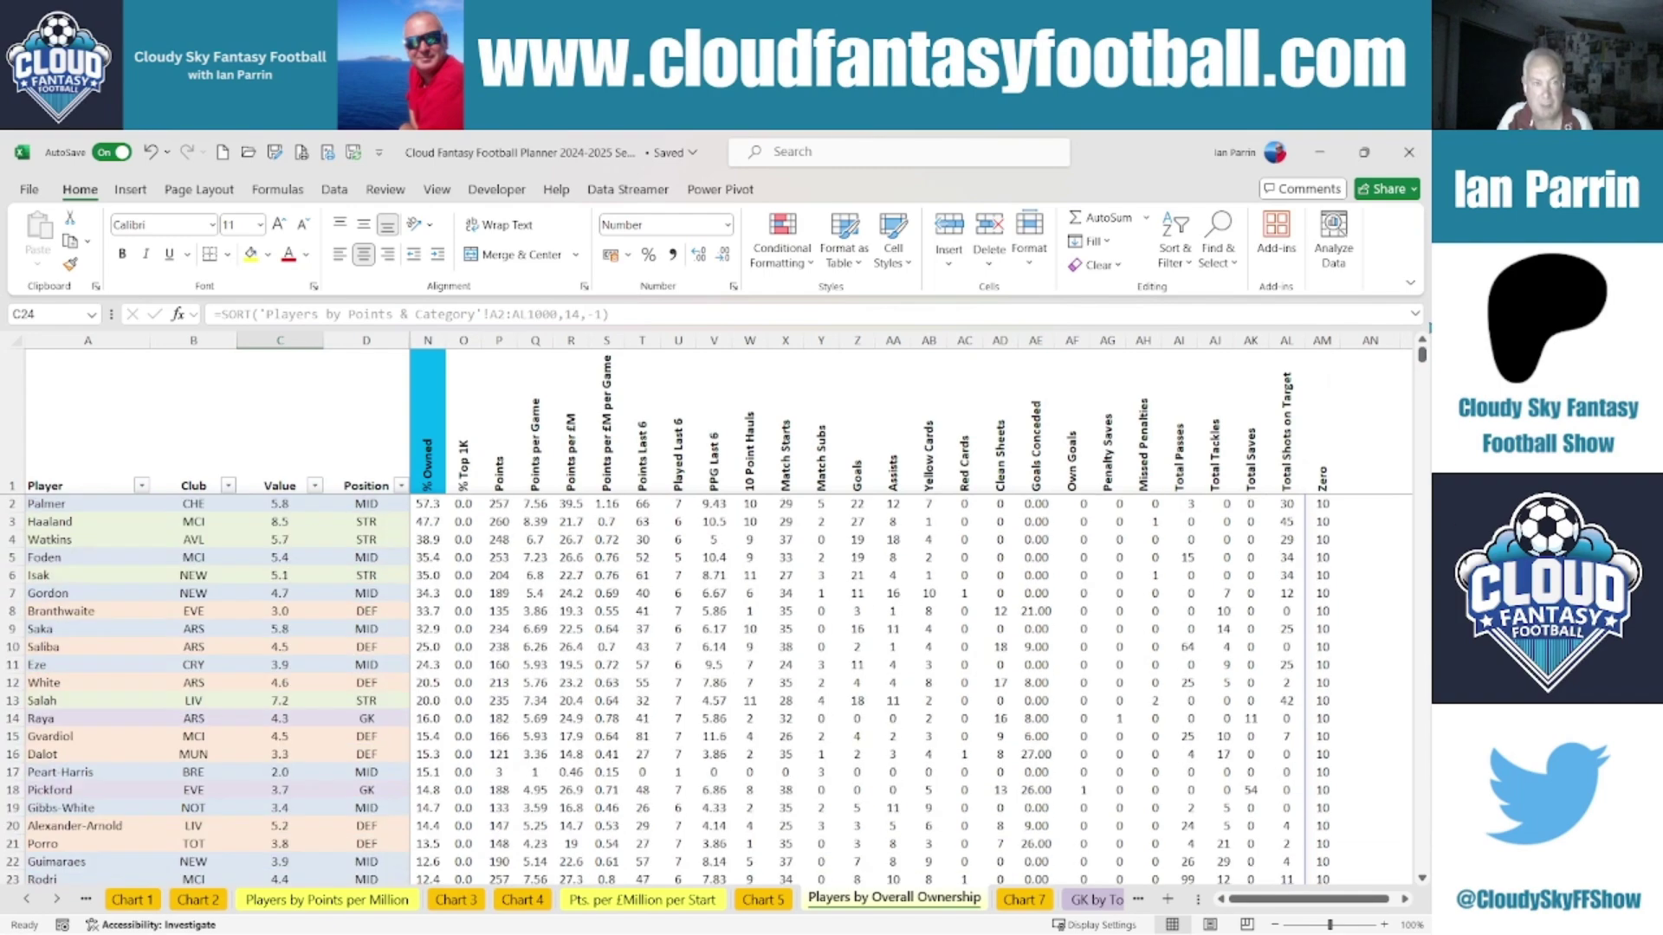
pyautogui.click(420, 505)
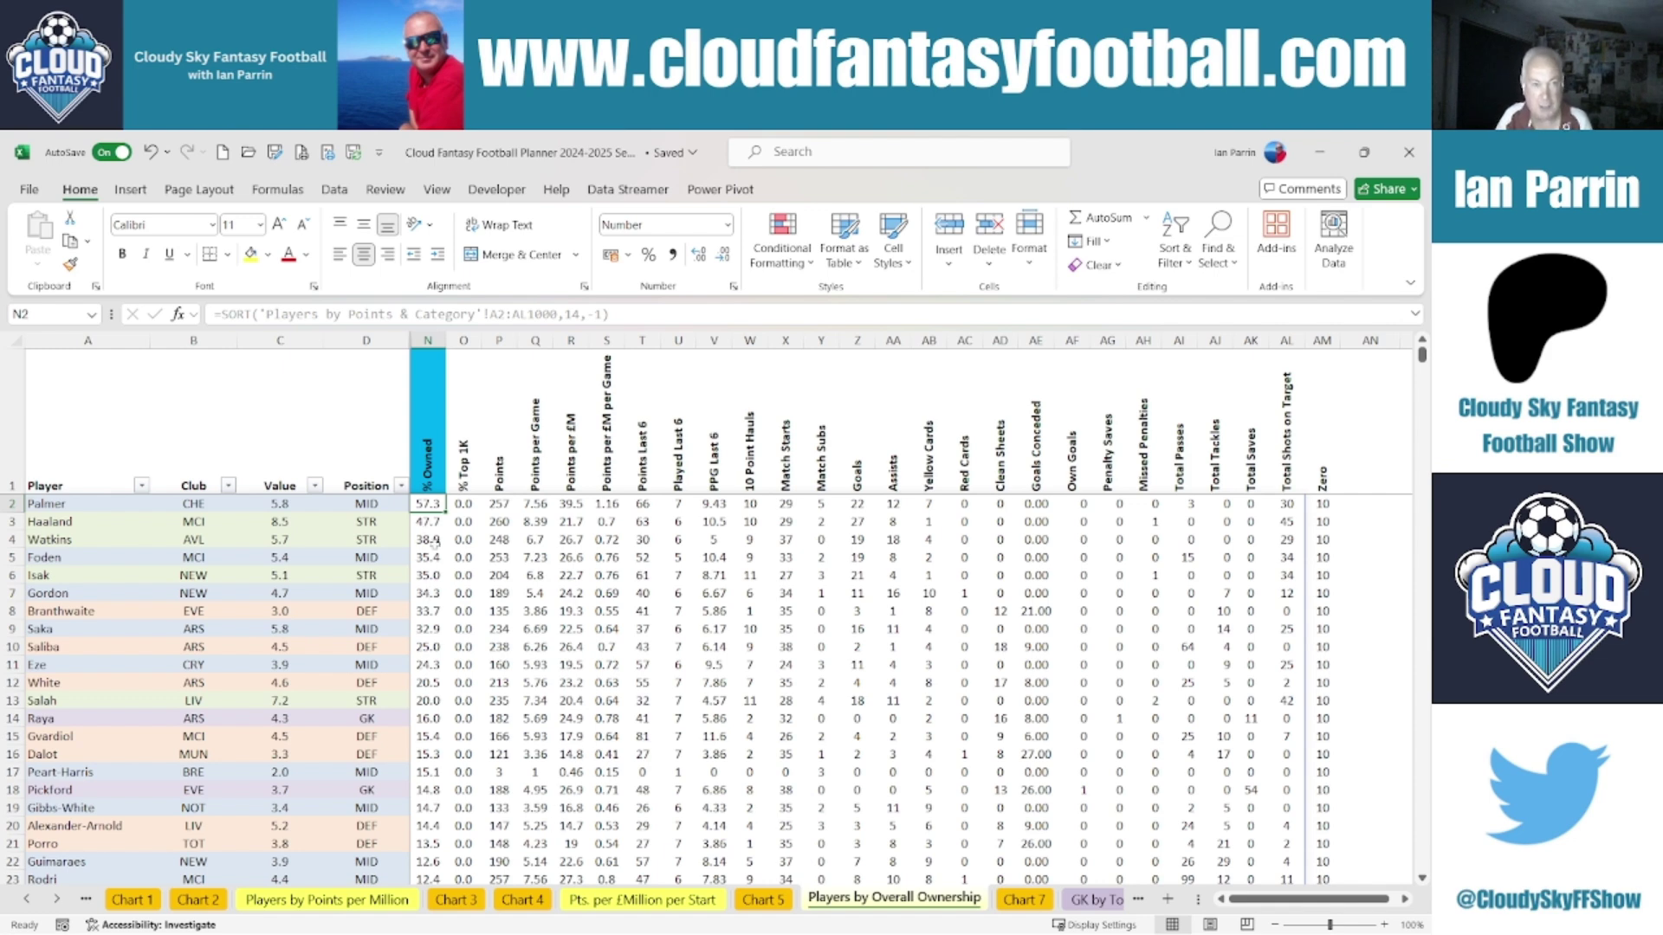
pyautogui.click(1025, 902)
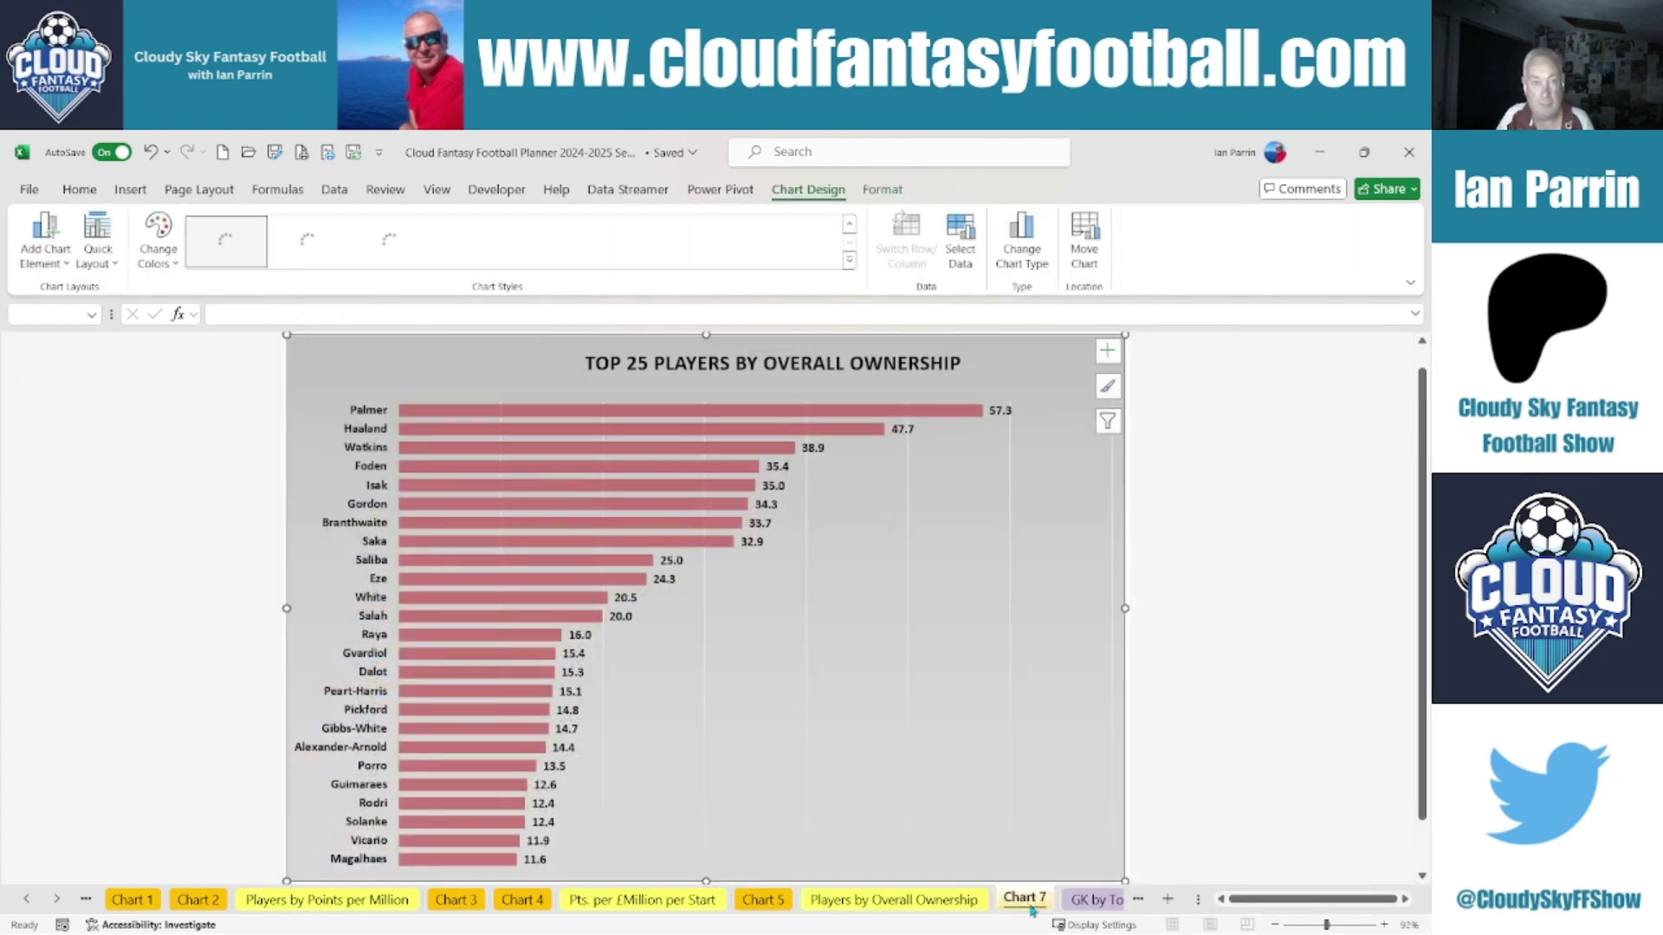
# Step: Review the goalkeepers by total points with Chart 8 and Chart 9, and open the GK by Ownership list
pyautogui.click(1078, 901)
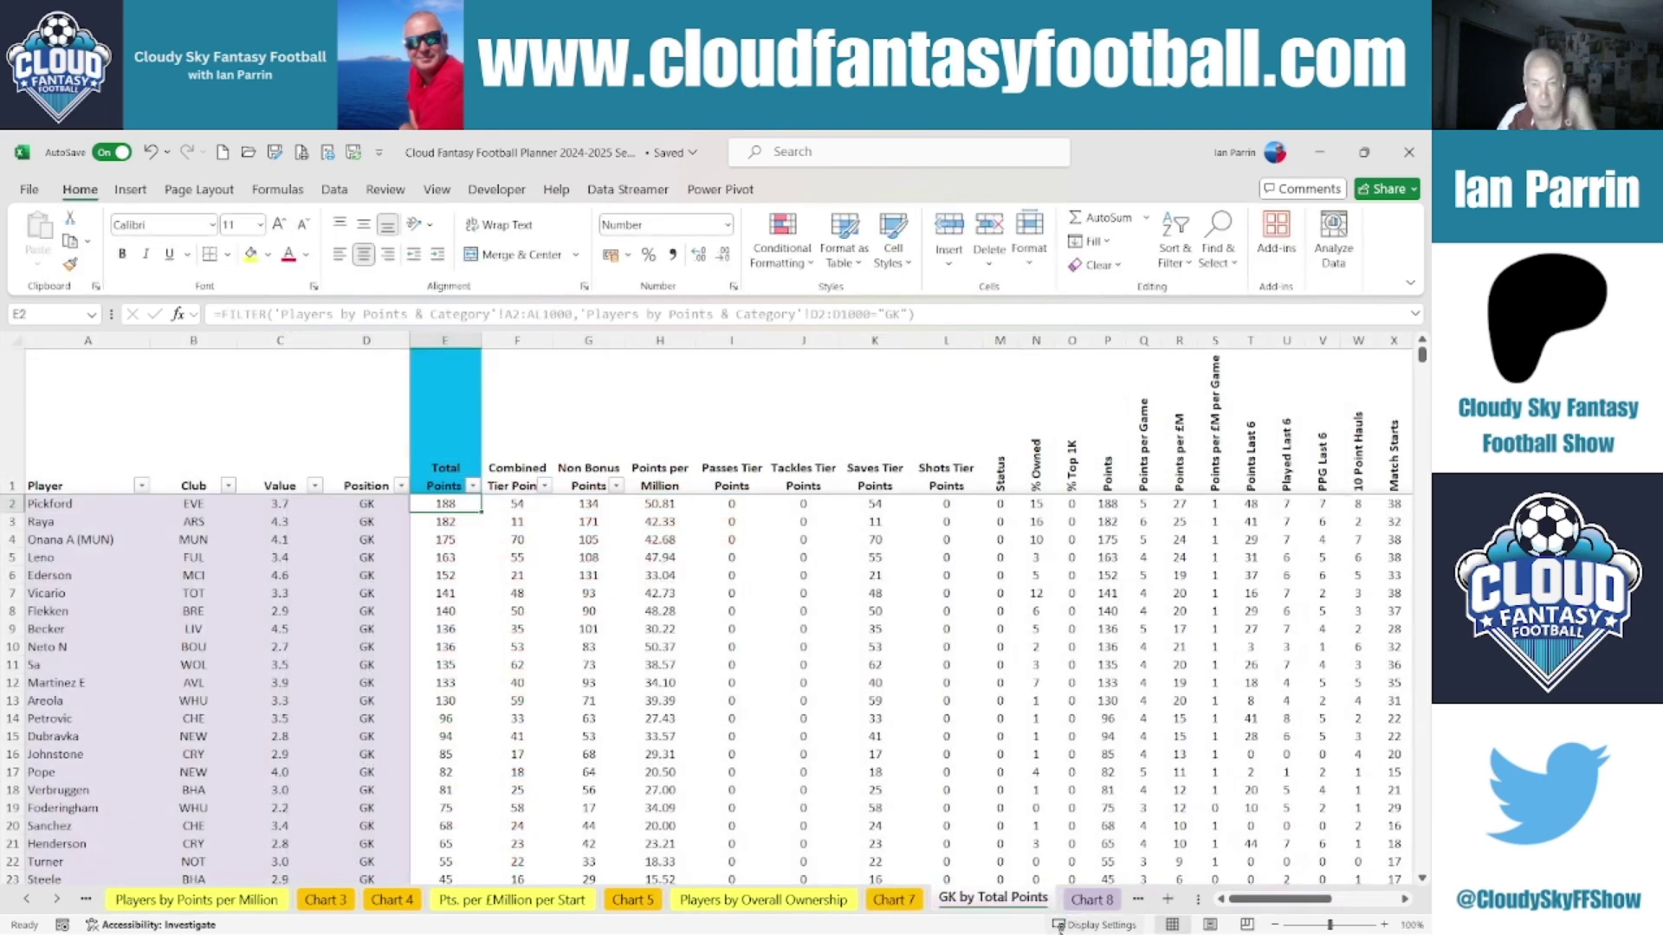
pyautogui.click(1085, 906)
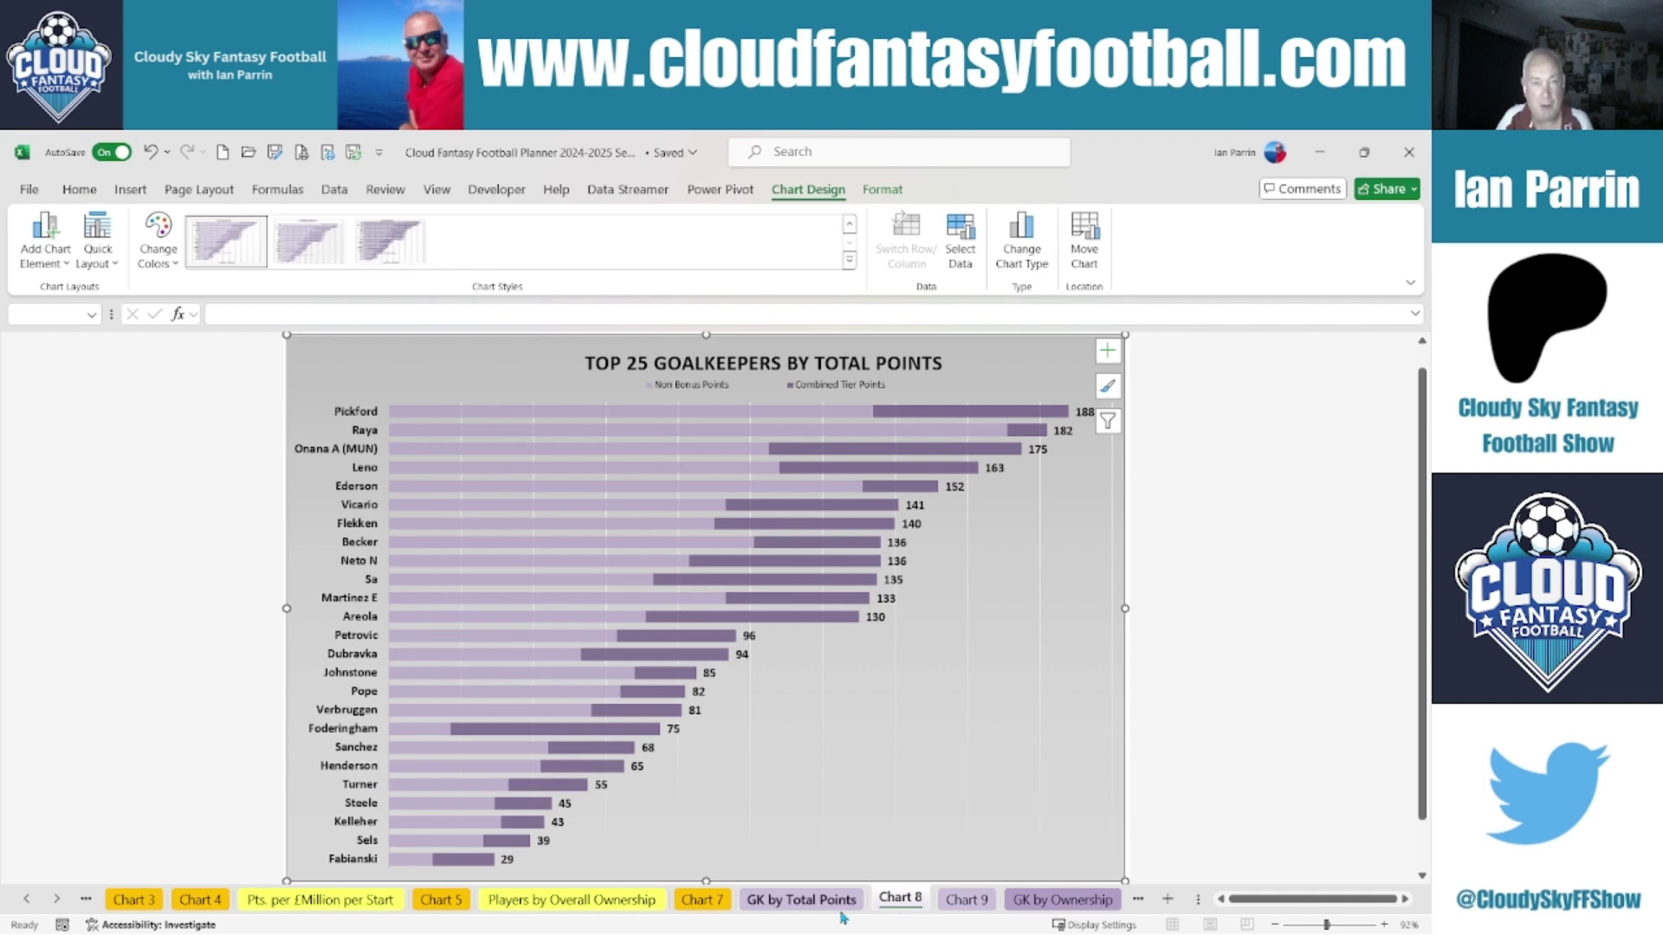
pyautogui.click(970, 904)
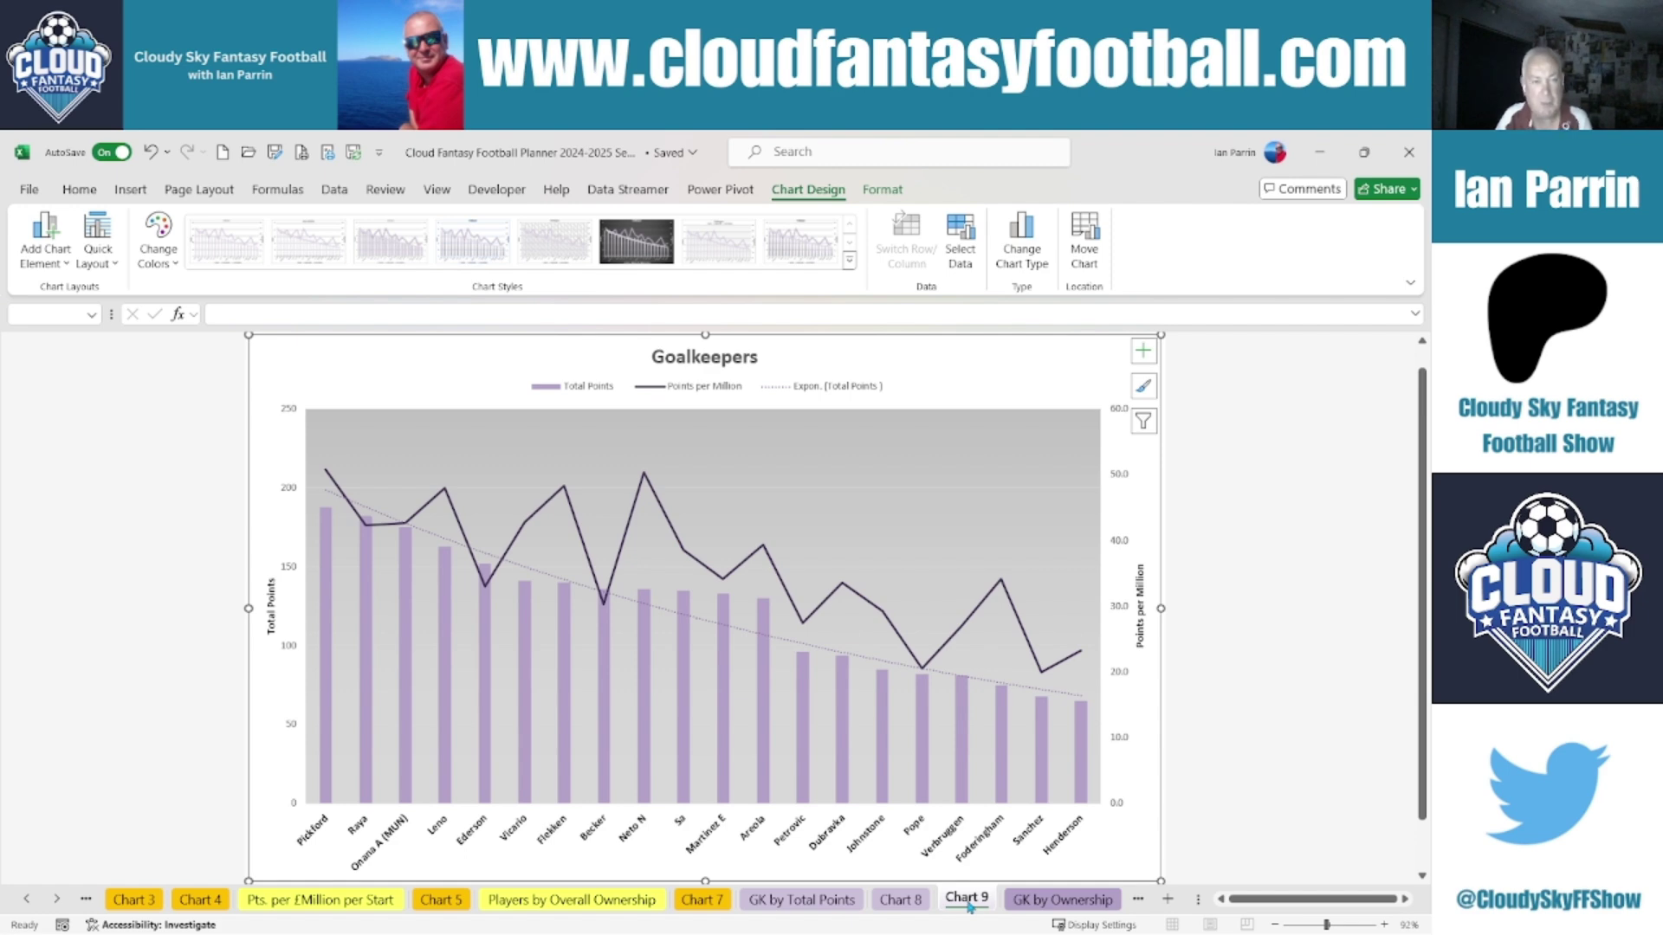
pyautogui.click(1069, 901)
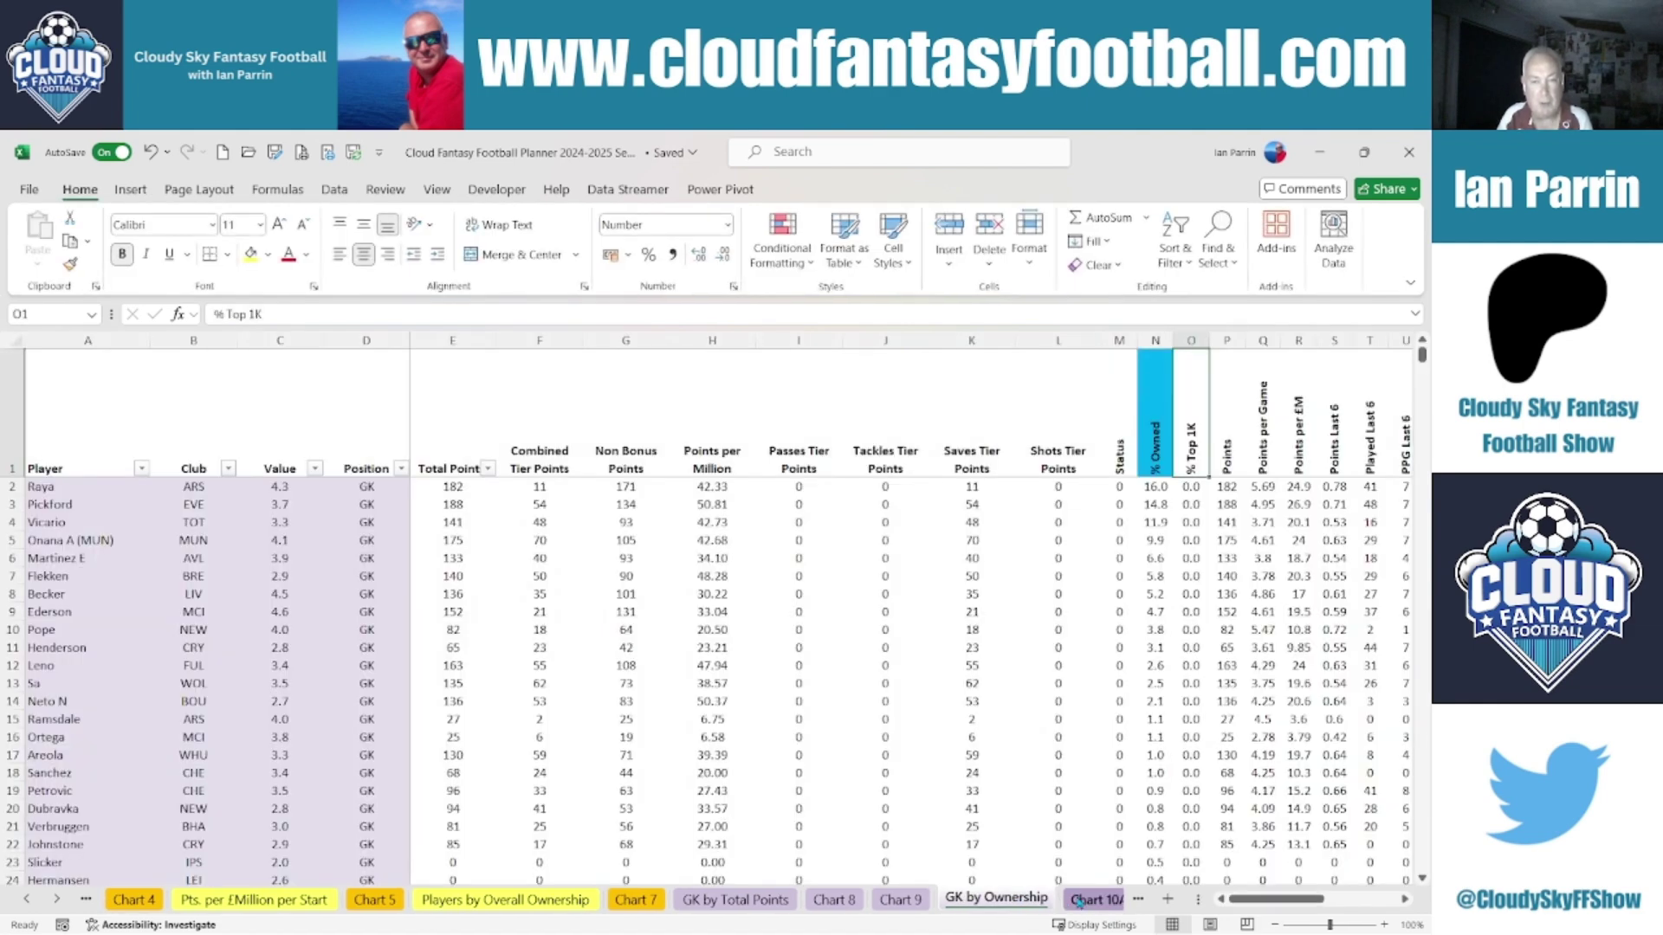
# Step: View the goalkeeper ownership ranking in Chart 10A and open the DEF by Total Points list
pyautogui.click(1082, 901)
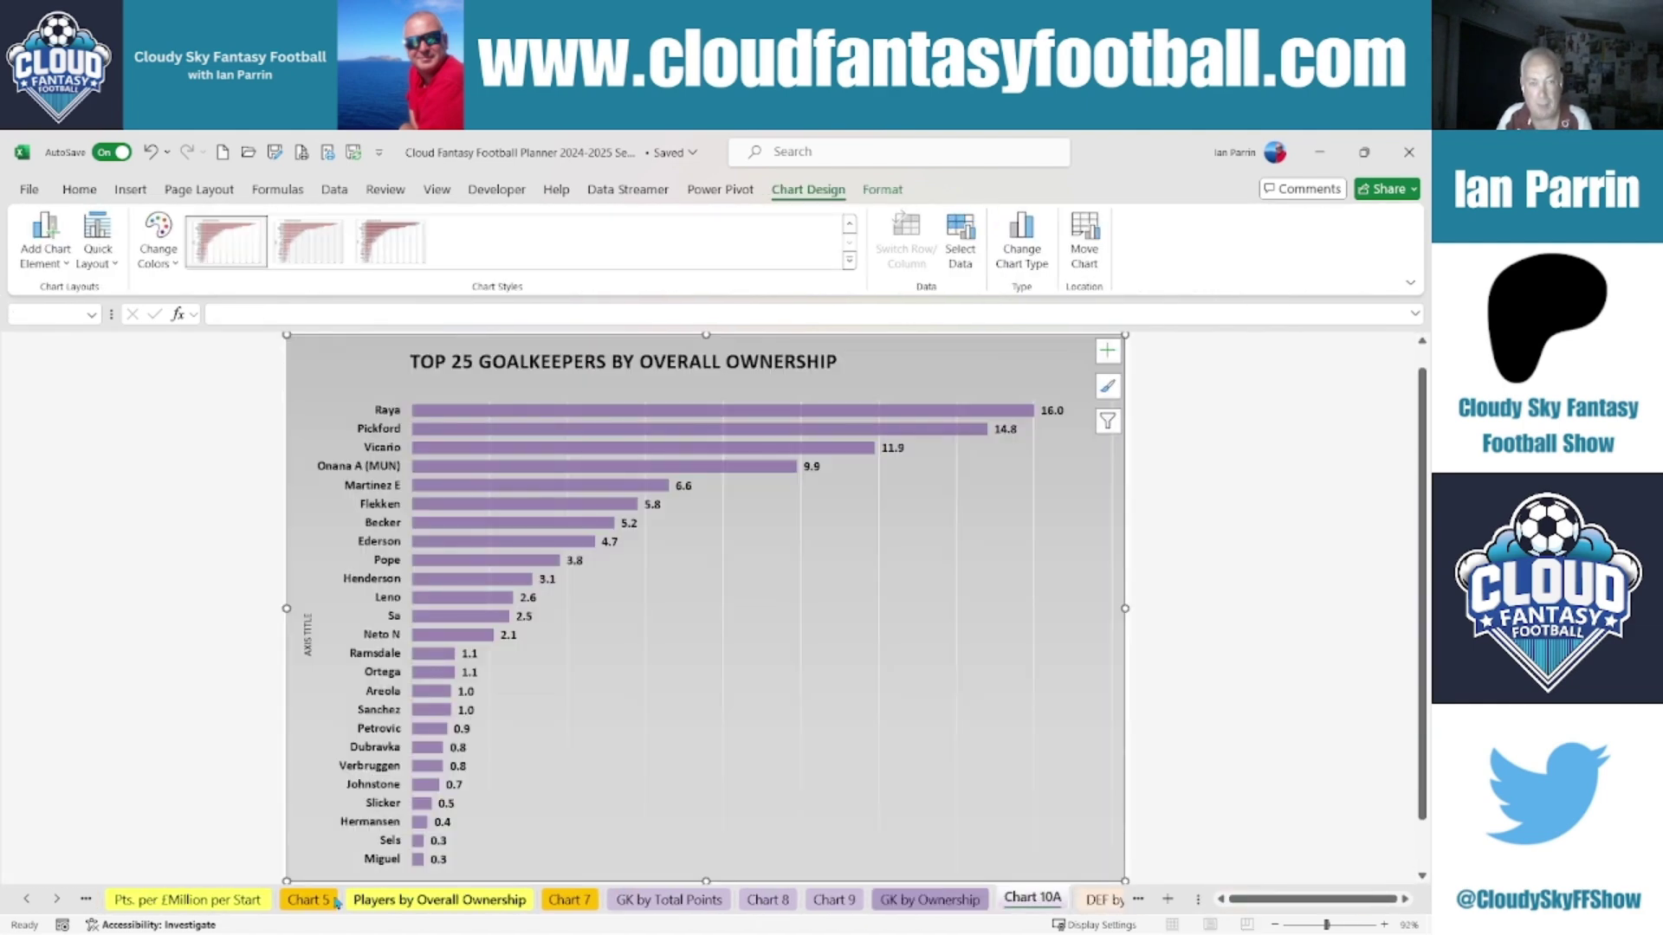
pyautogui.click(57, 901)
pyautogui.click(57, 901)
pyautogui.click(58, 901)
pyautogui.click(57, 901)
pyautogui.click(57, 900)
pyautogui.click(487, 901)
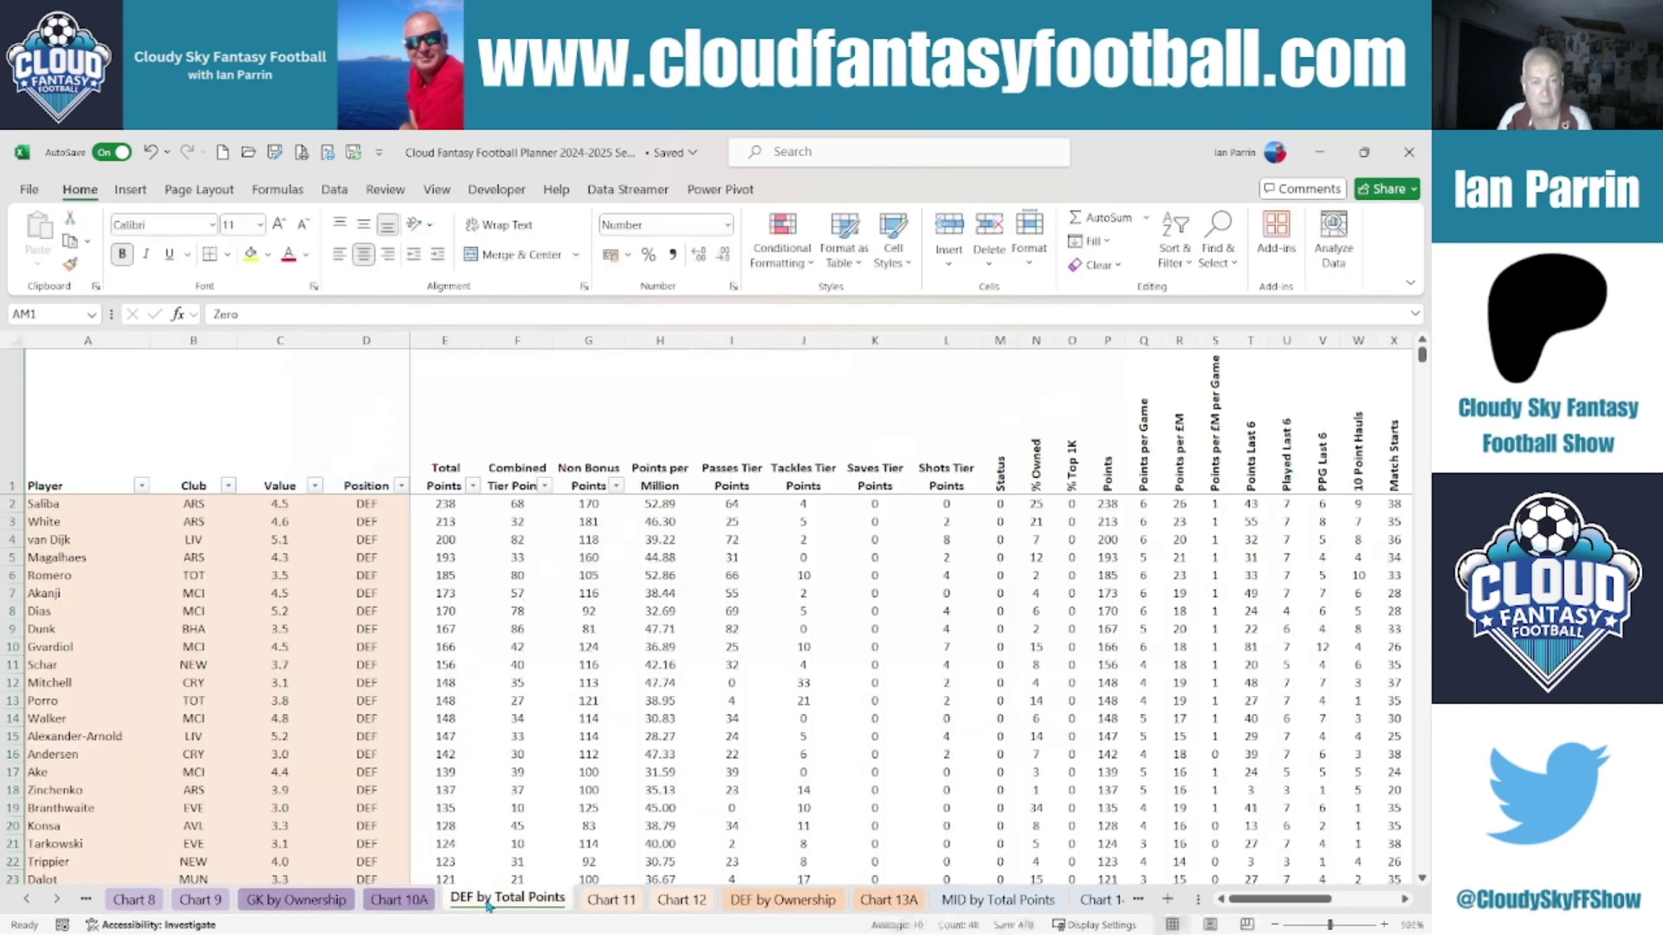
# Step: Review the defenders' points in Charts 11 and 12, and their ownership in the DEF by Ownership list and Chart 13A
pyautogui.click(613, 901)
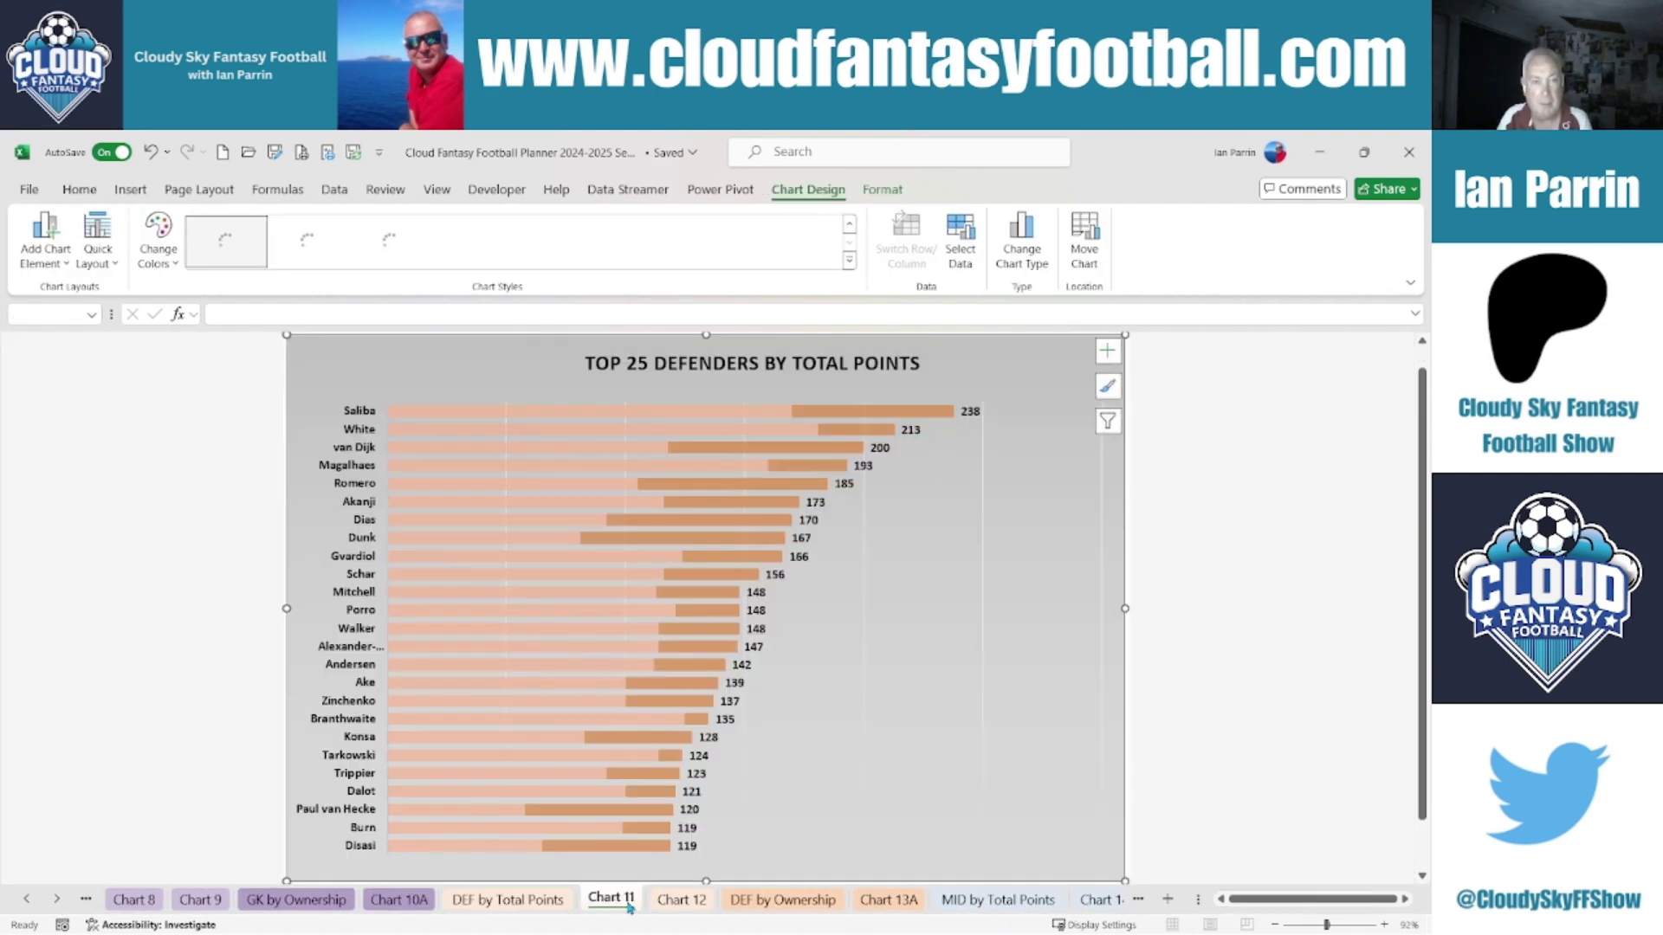
pyautogui.click(682, 901)
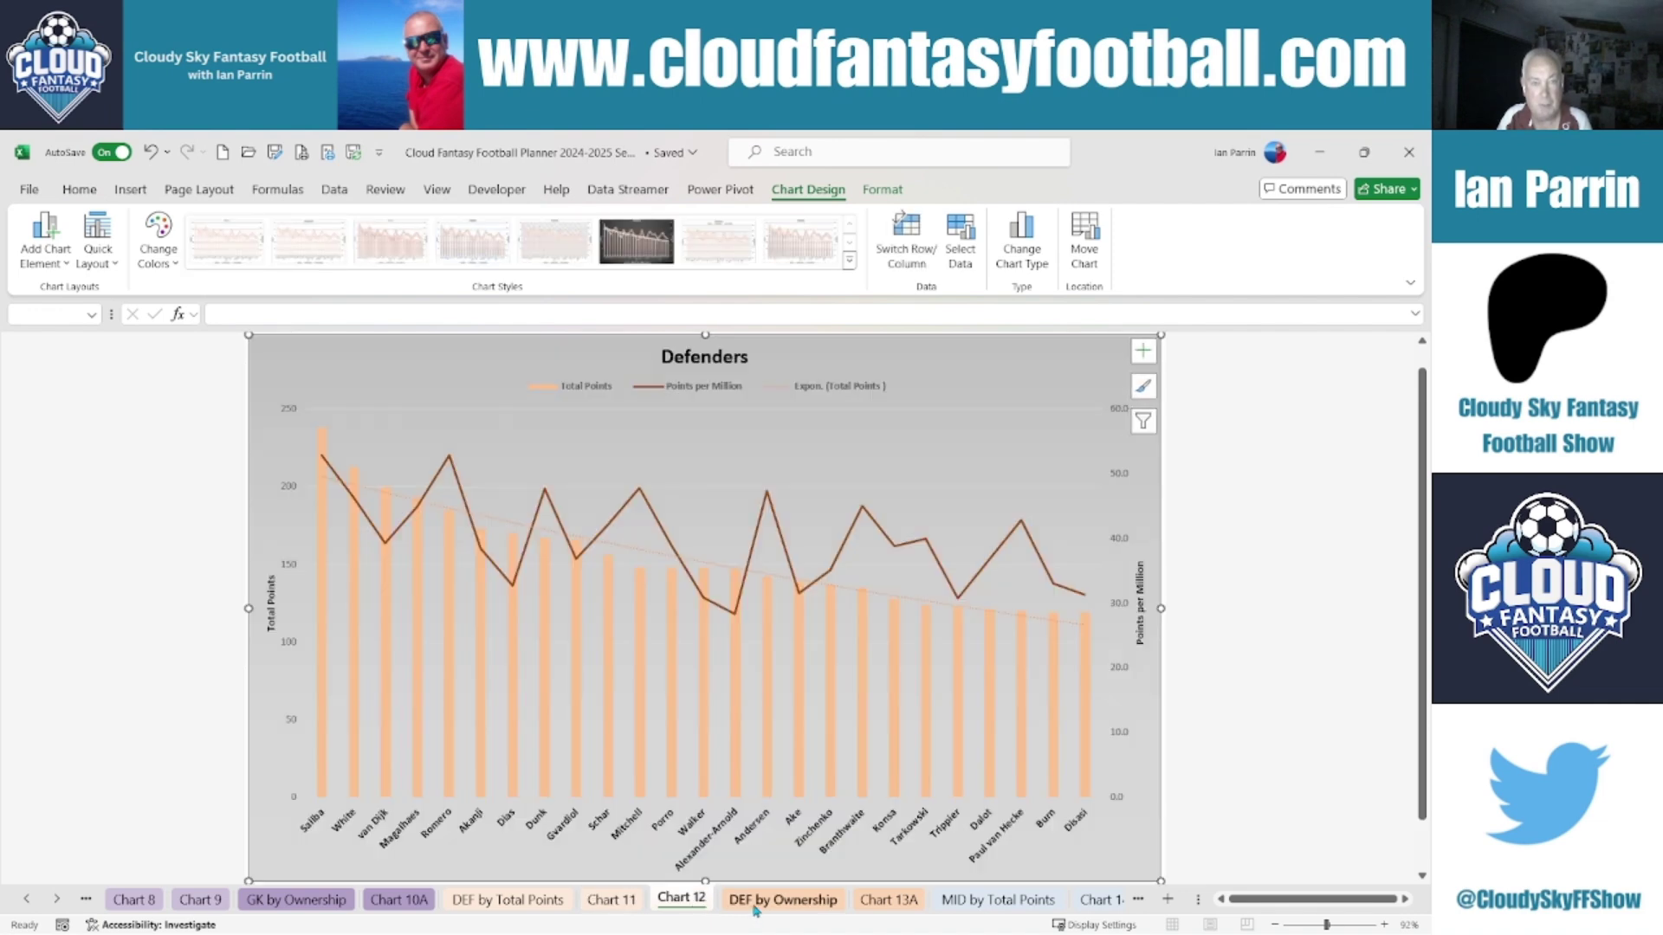
pyautogui.click(756, 906)
pyautogui.click(889, 901)
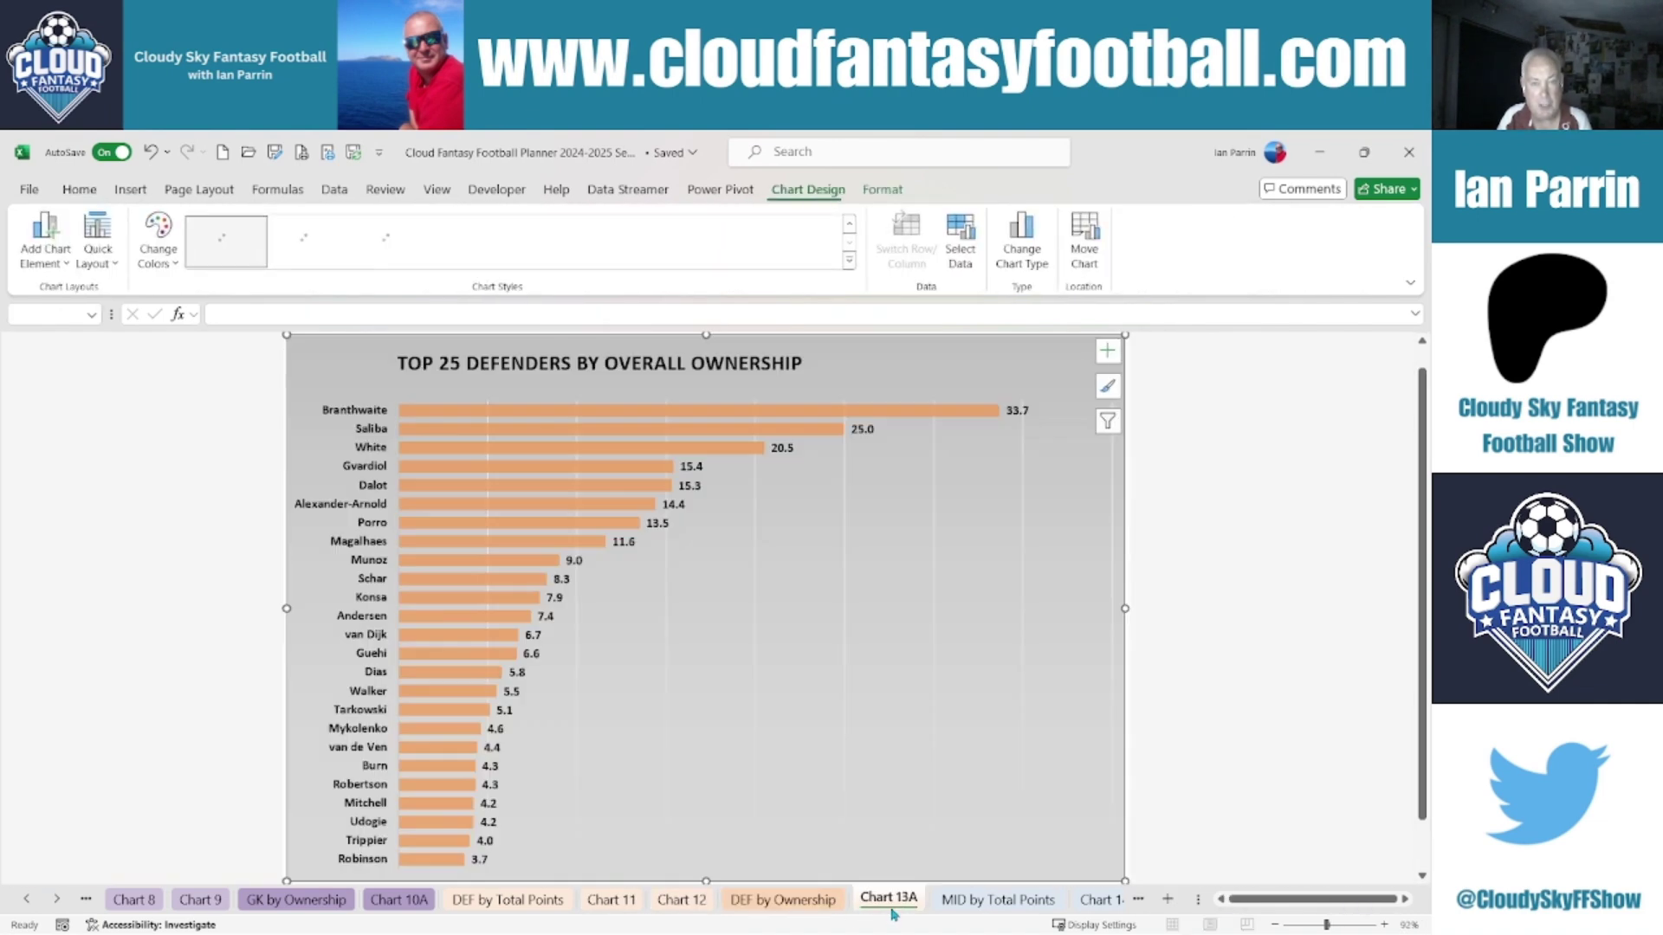
# Step: Review the midfielders by total points with Charts 14 and 15, and by overall ownership with Chart 16A
pyautogui.click(994, 903)
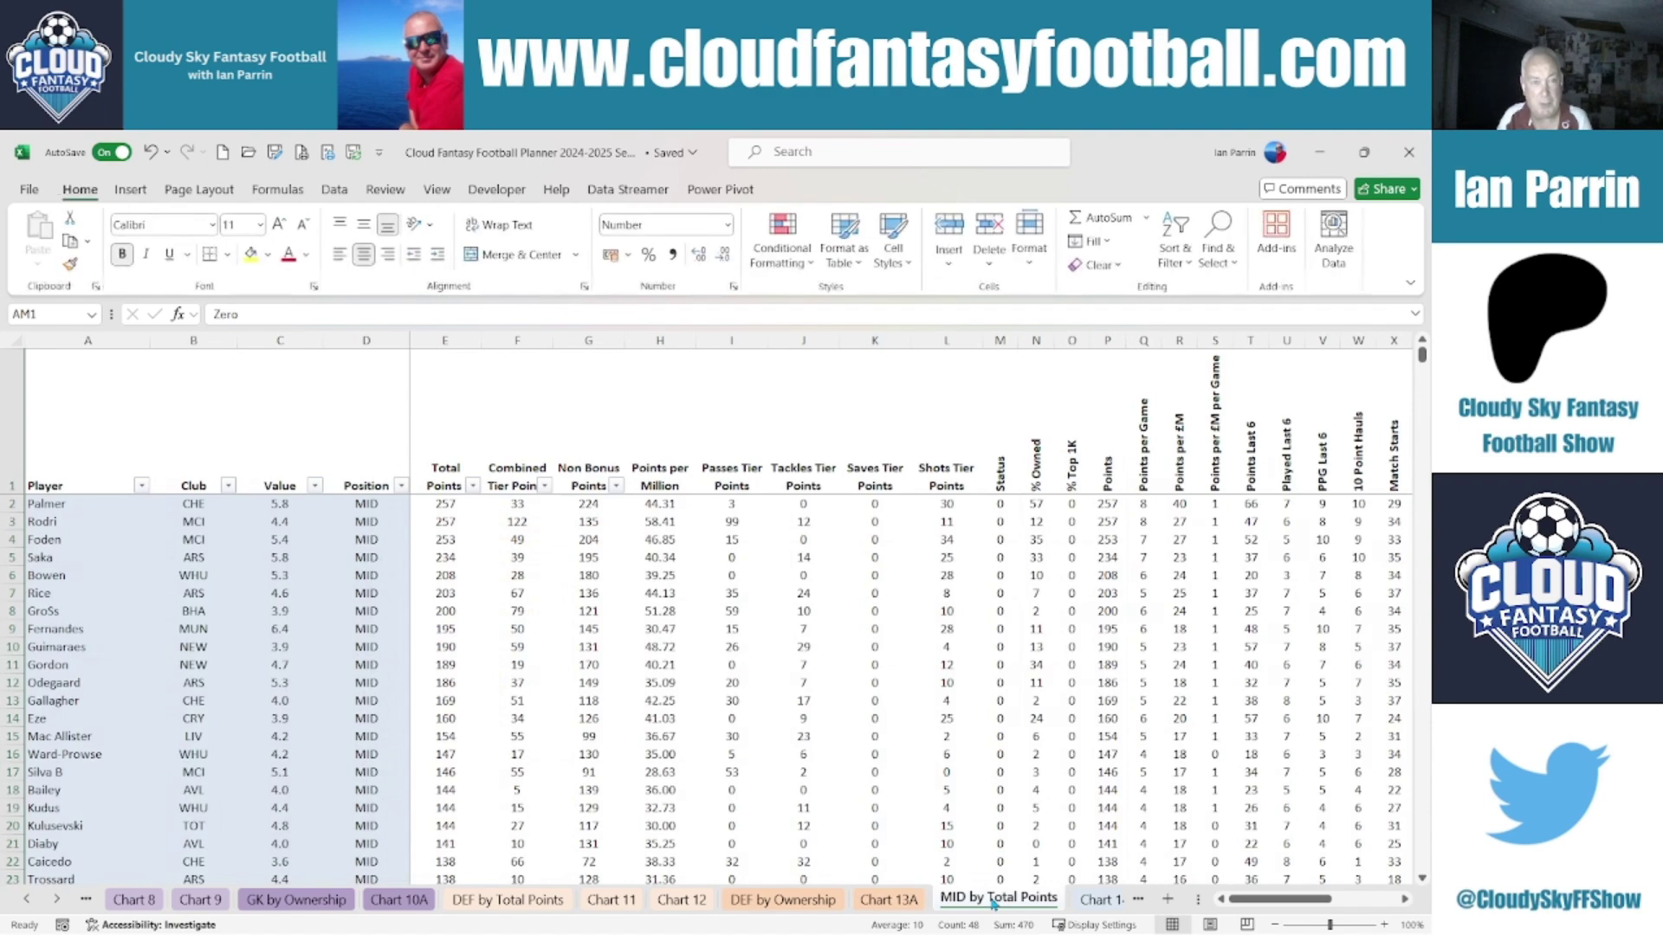
pyautogui.click(1088, 903)
pyautogui.click(1089, 906)
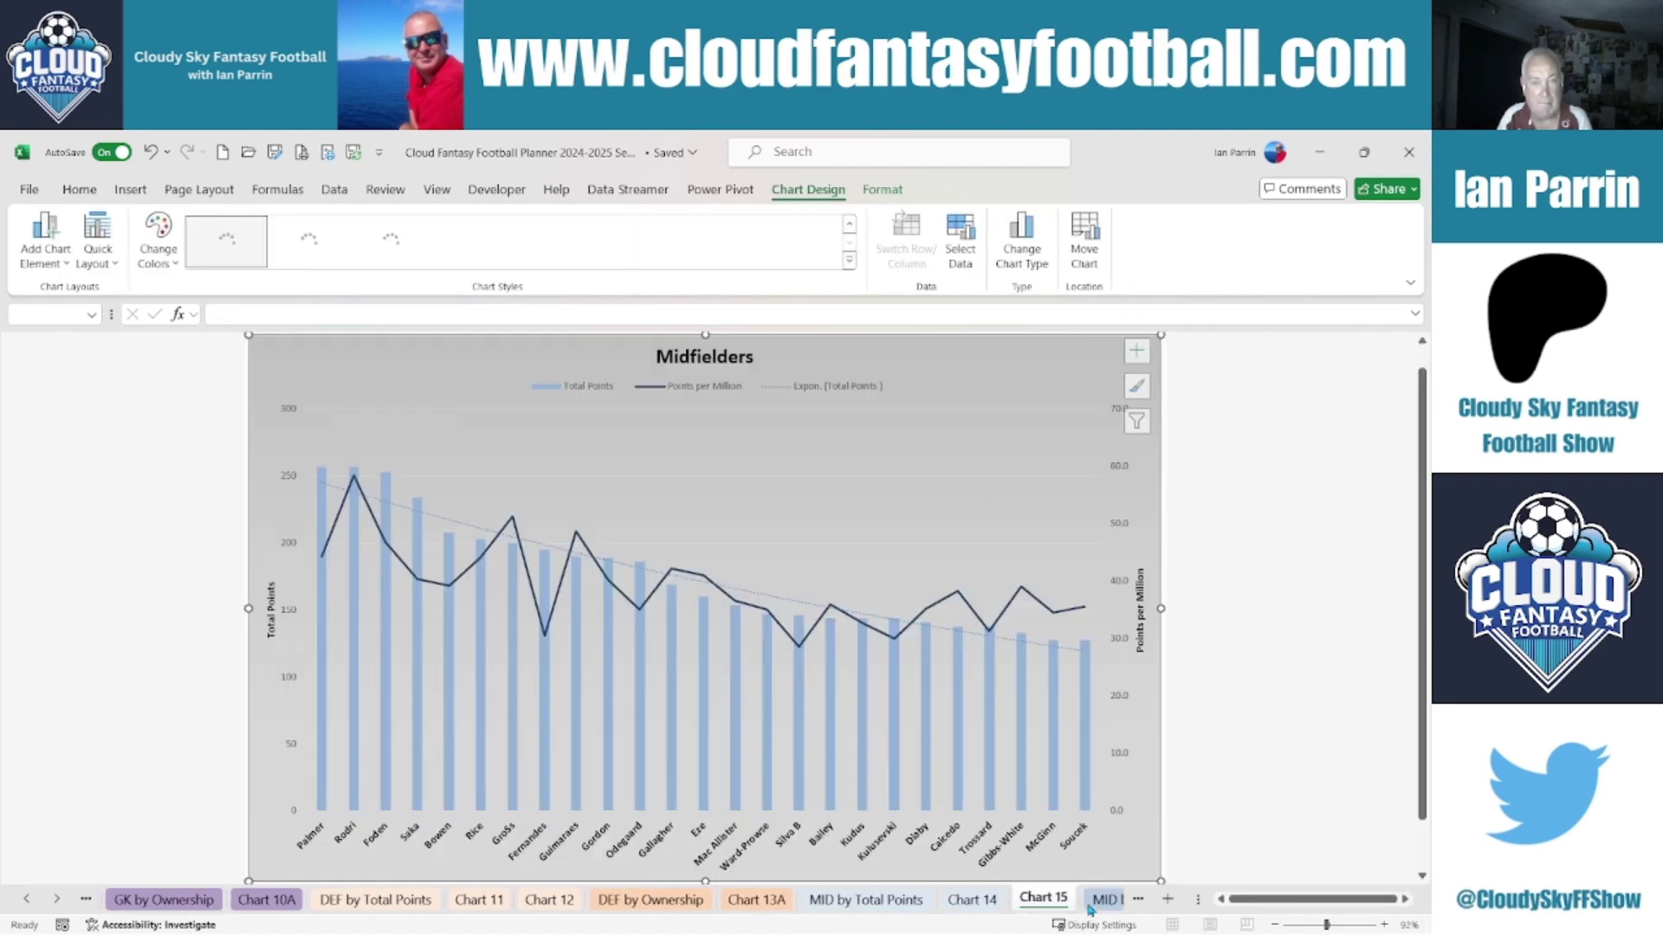
pyautogui.click(1097, 905)
pyautogui.click(1100, 903)
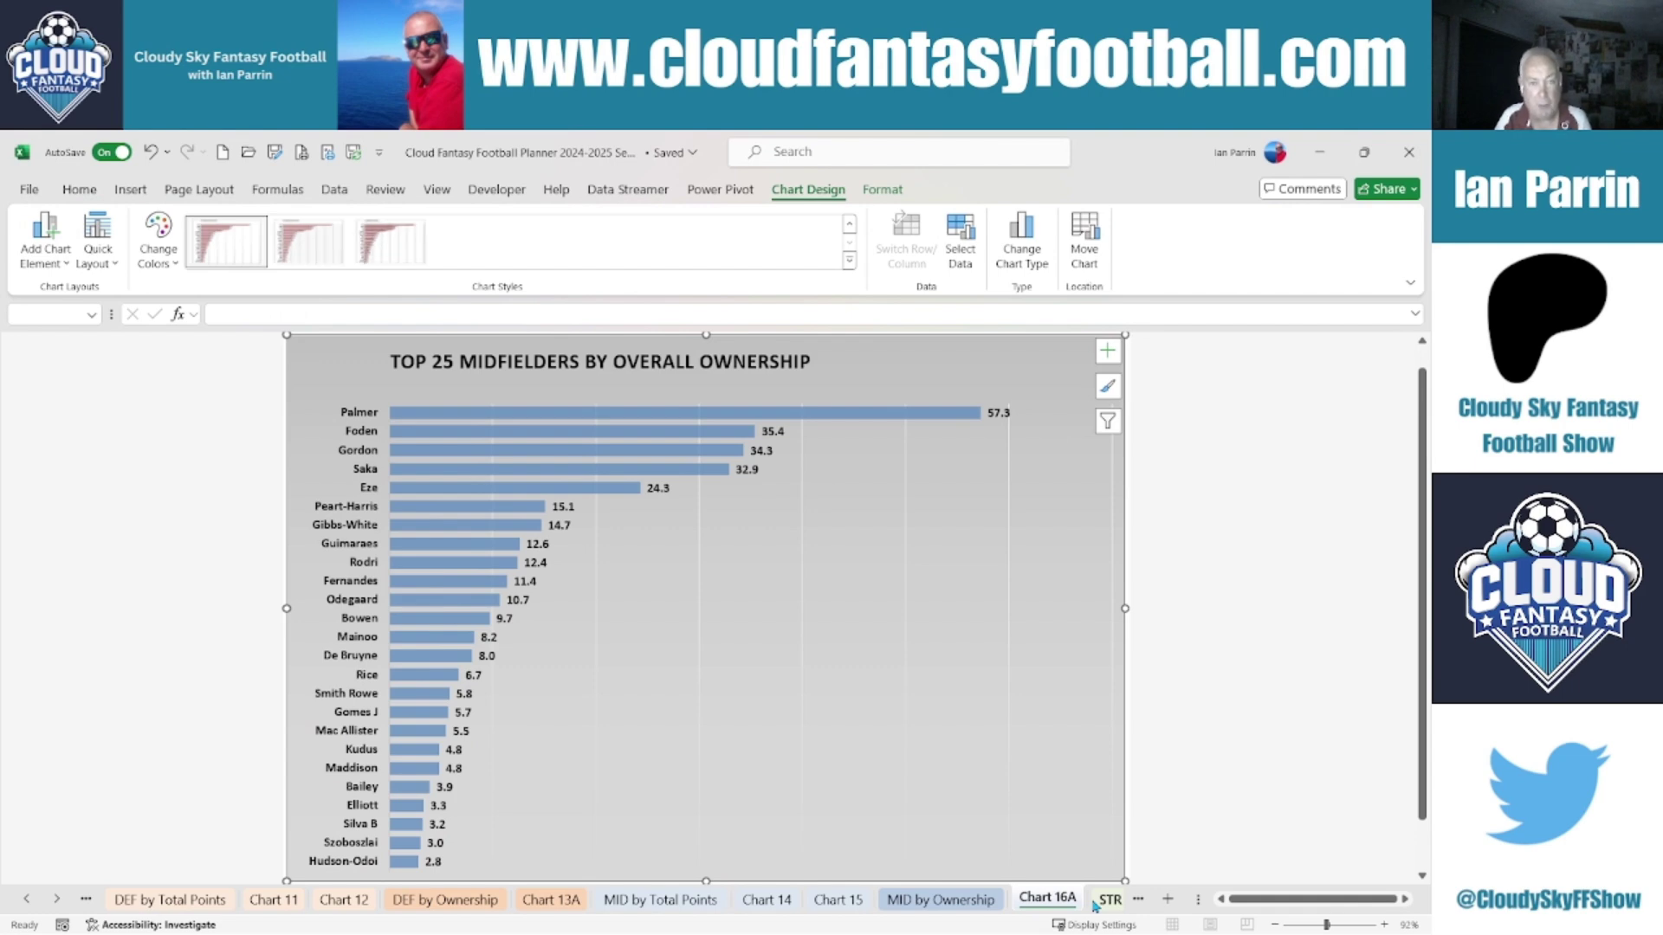
# Step: Review the strikers by total points with Charts 17 and 18, and by overall ownership with Chart 19A
pyautogui.click(1107, 901)
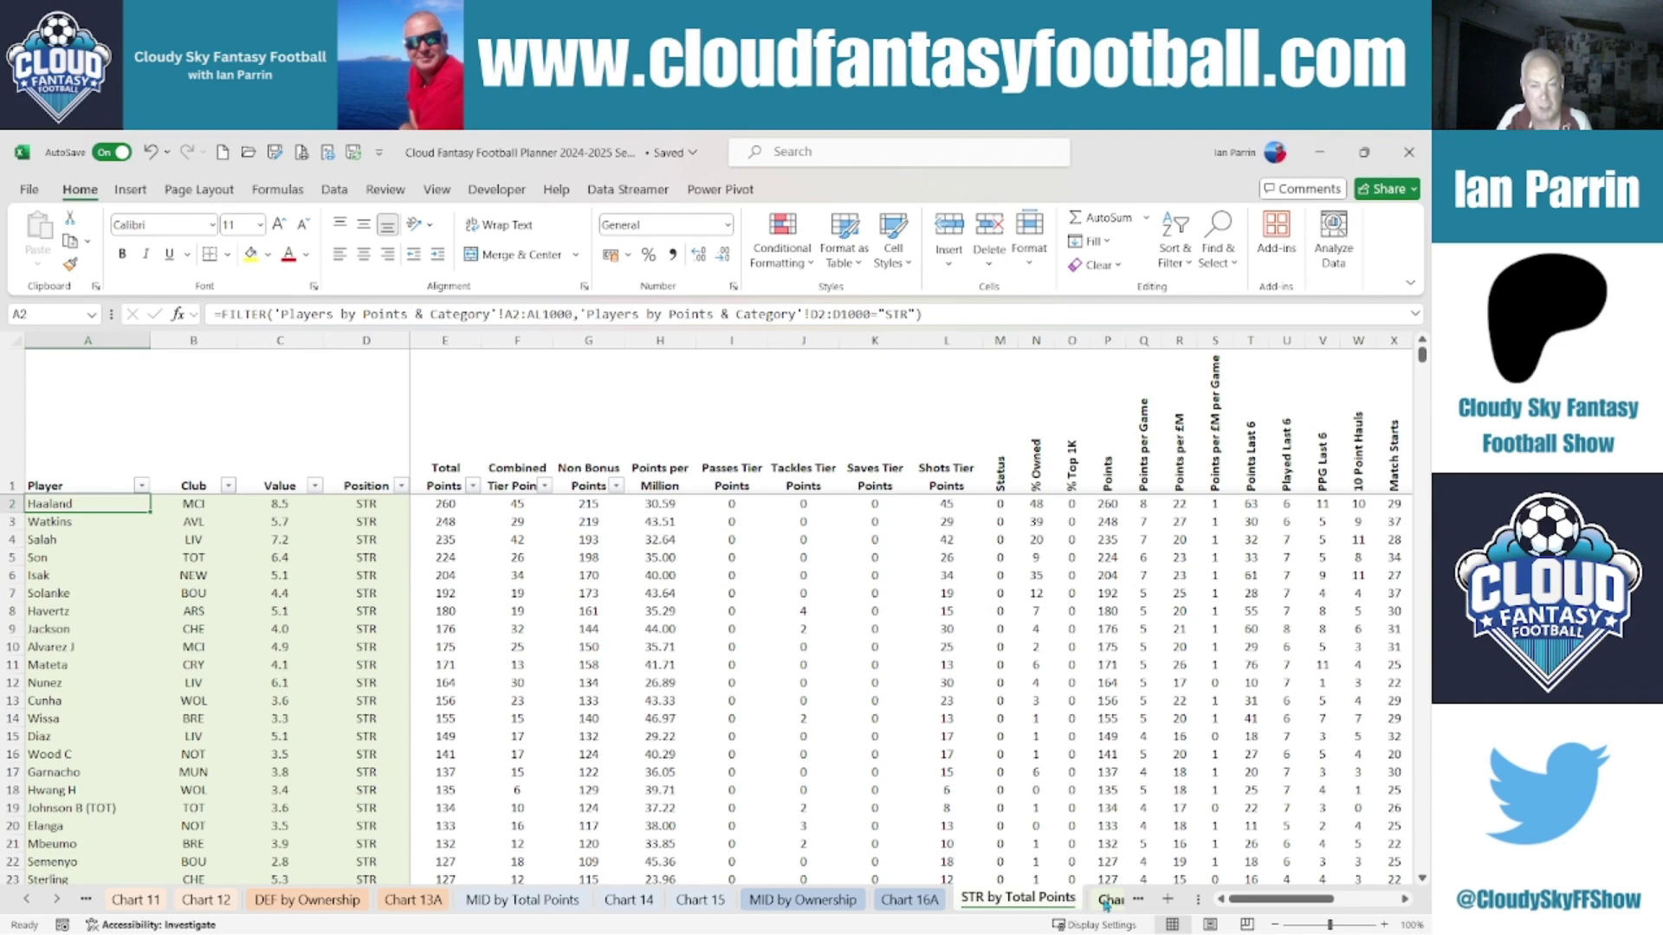
pyautogui.click(1108, 903)
pyautogui.click(1109, 900)
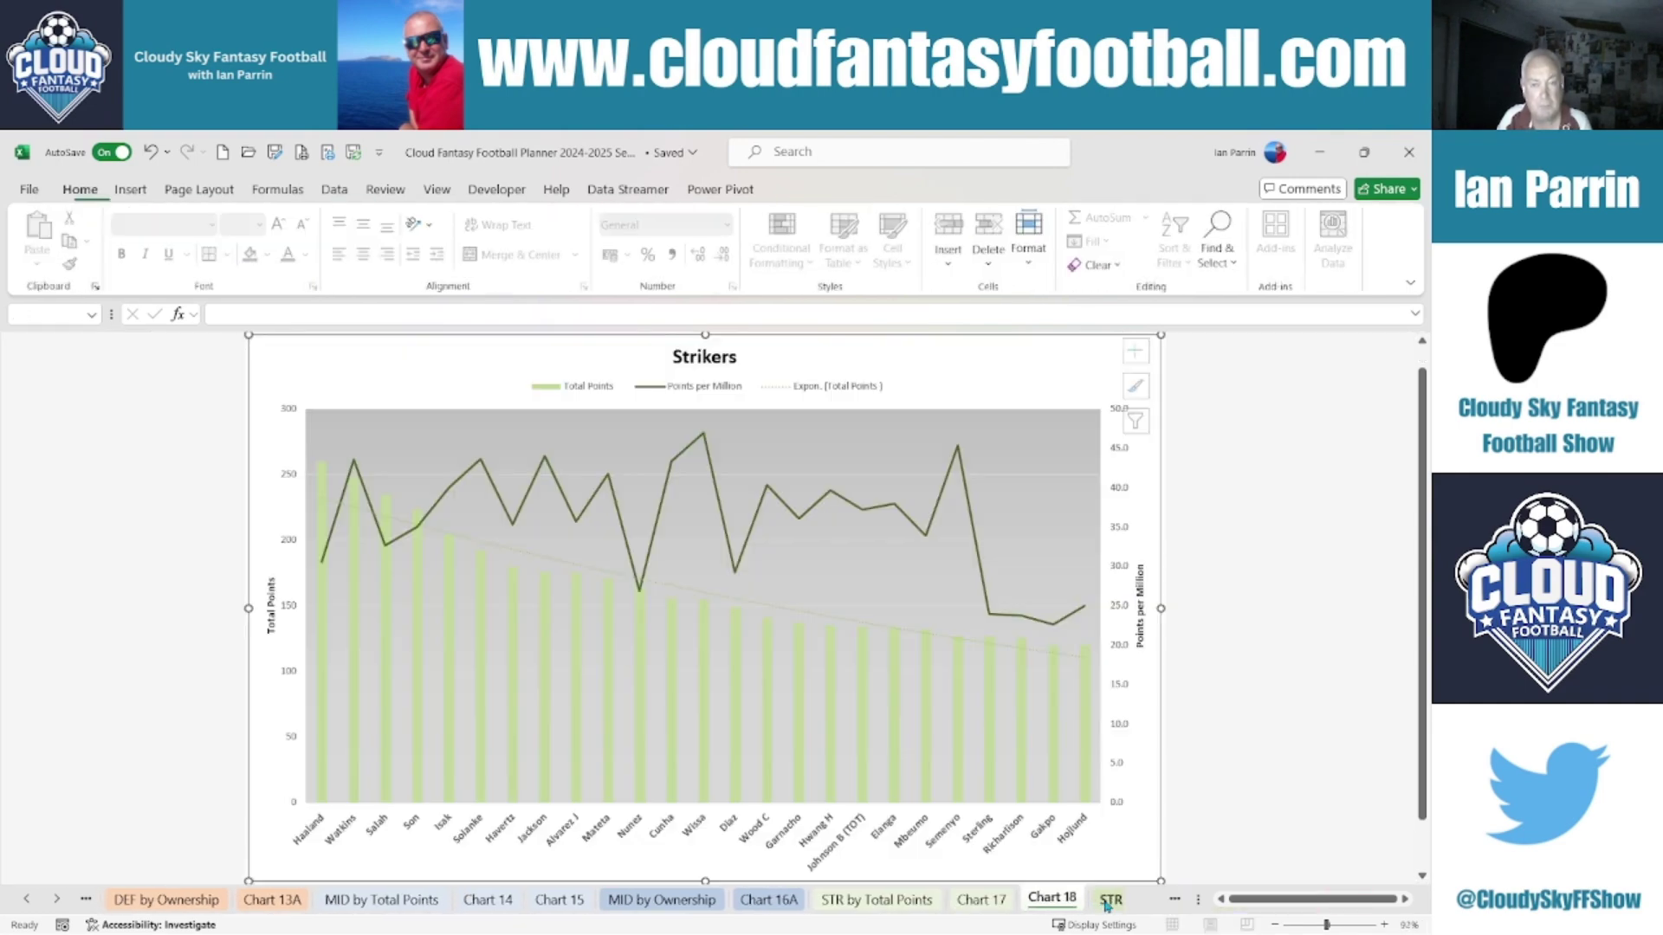
pyautogui.click(1108, 900)
pyautogui.click(1108, 901)
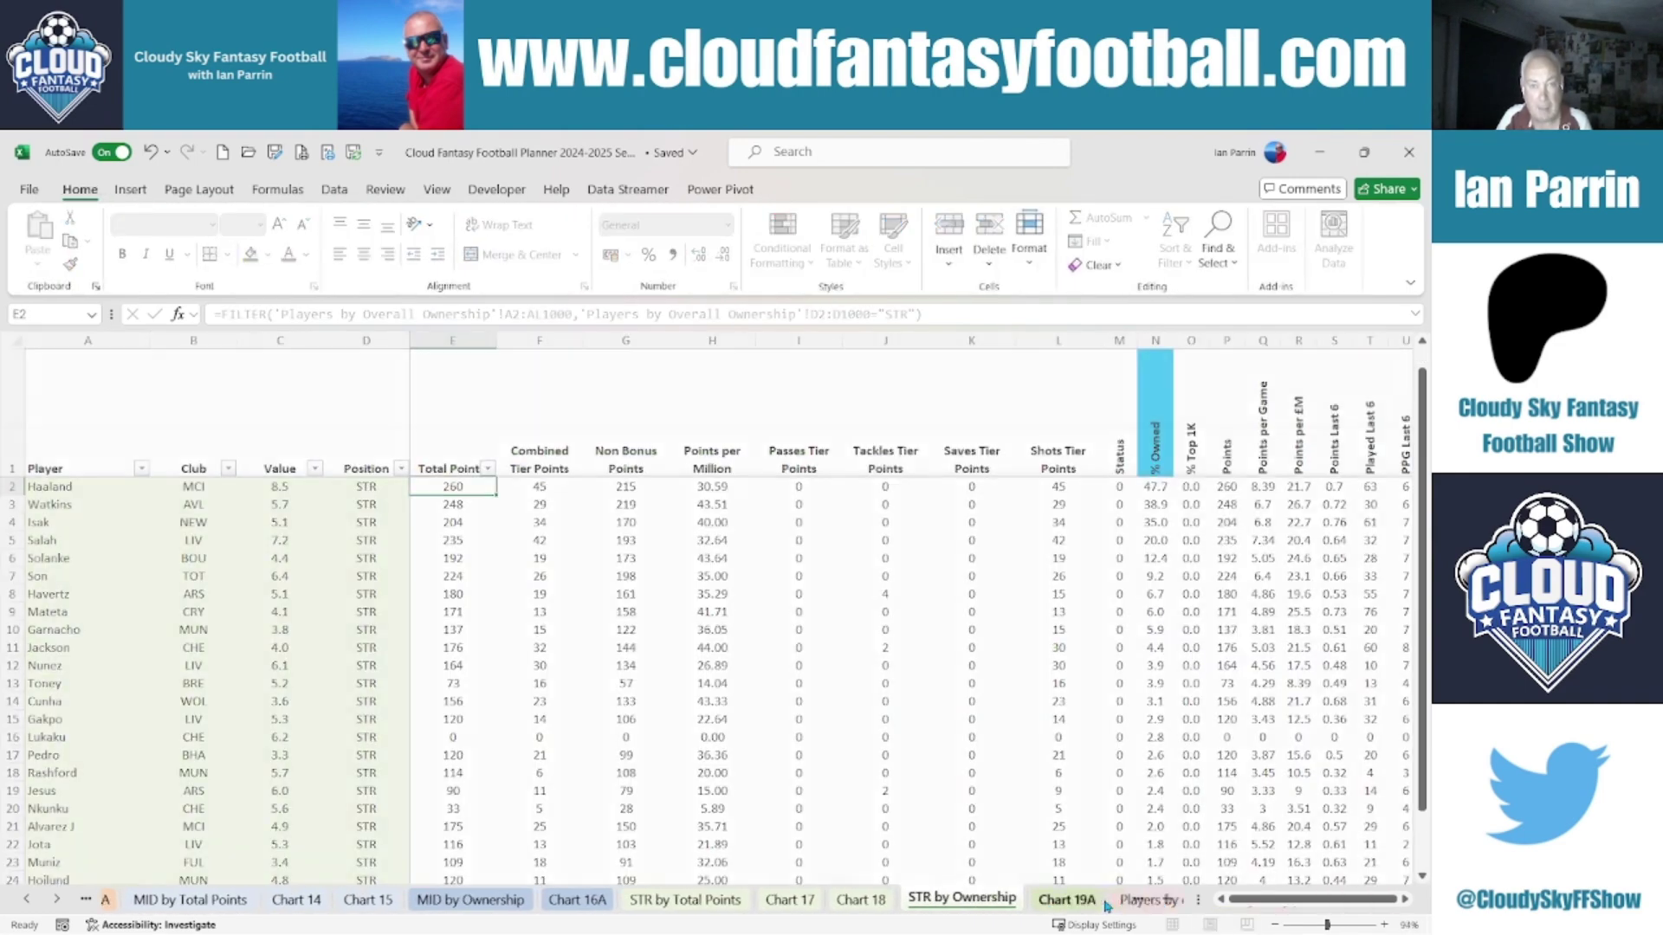
# Step: View the Players by cost and Players by position lists, each from its first row
pyautogui.click(1098, 901)
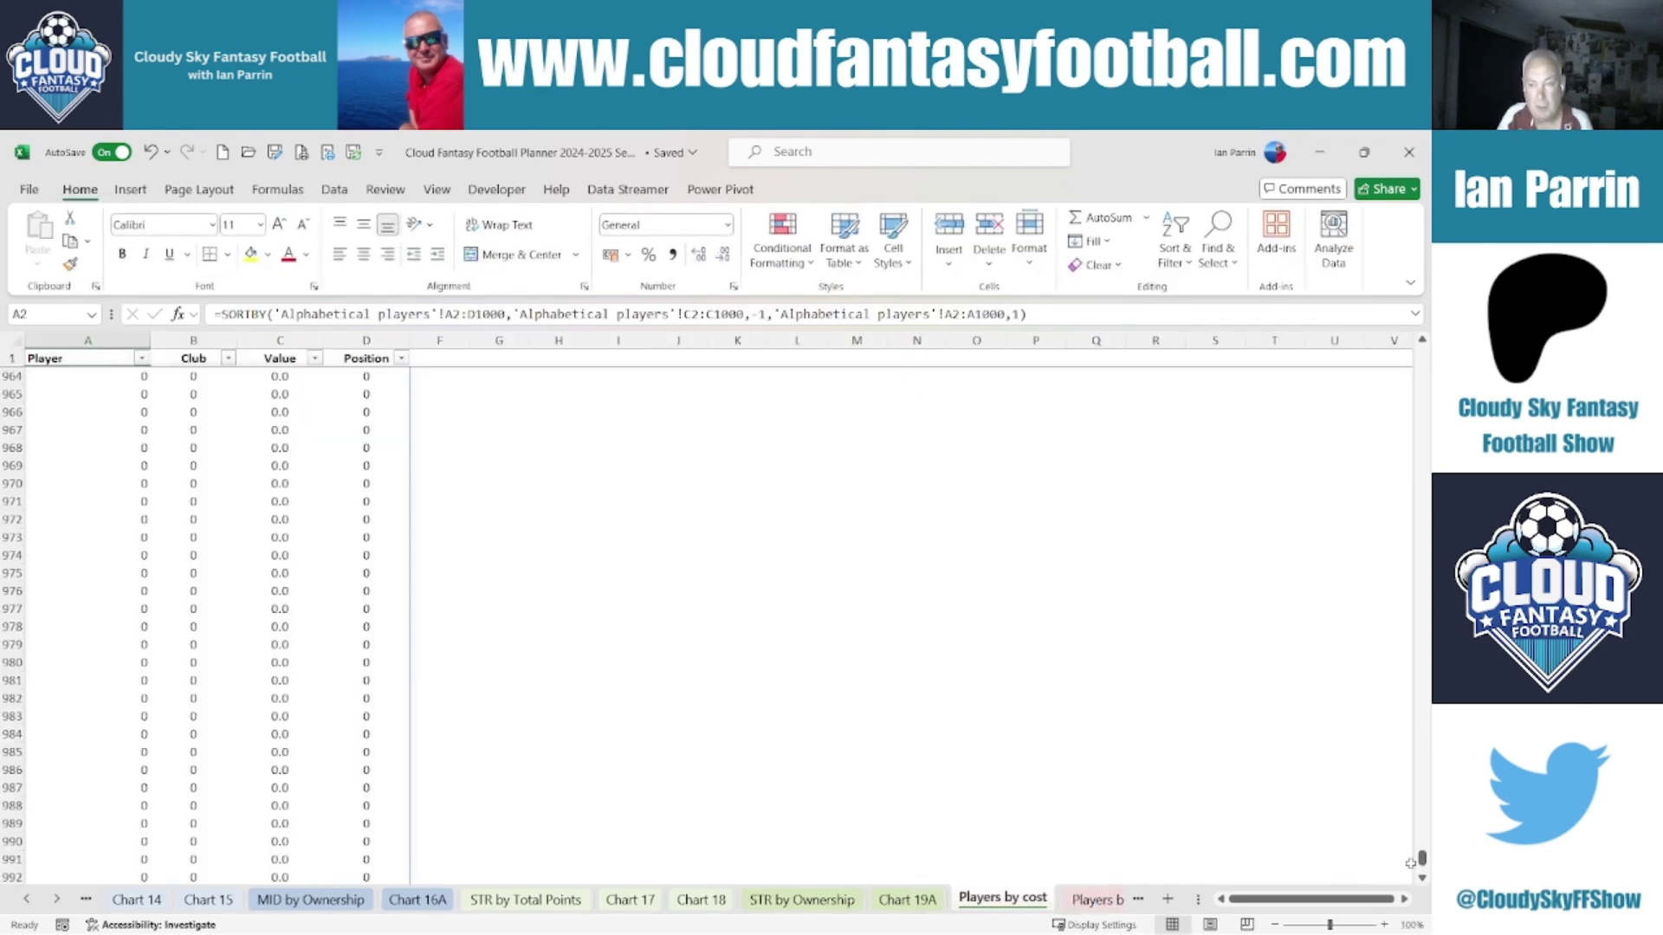
pyautogui.moveTo(1422, 857); pyautogui.dragTo(1427, 303)
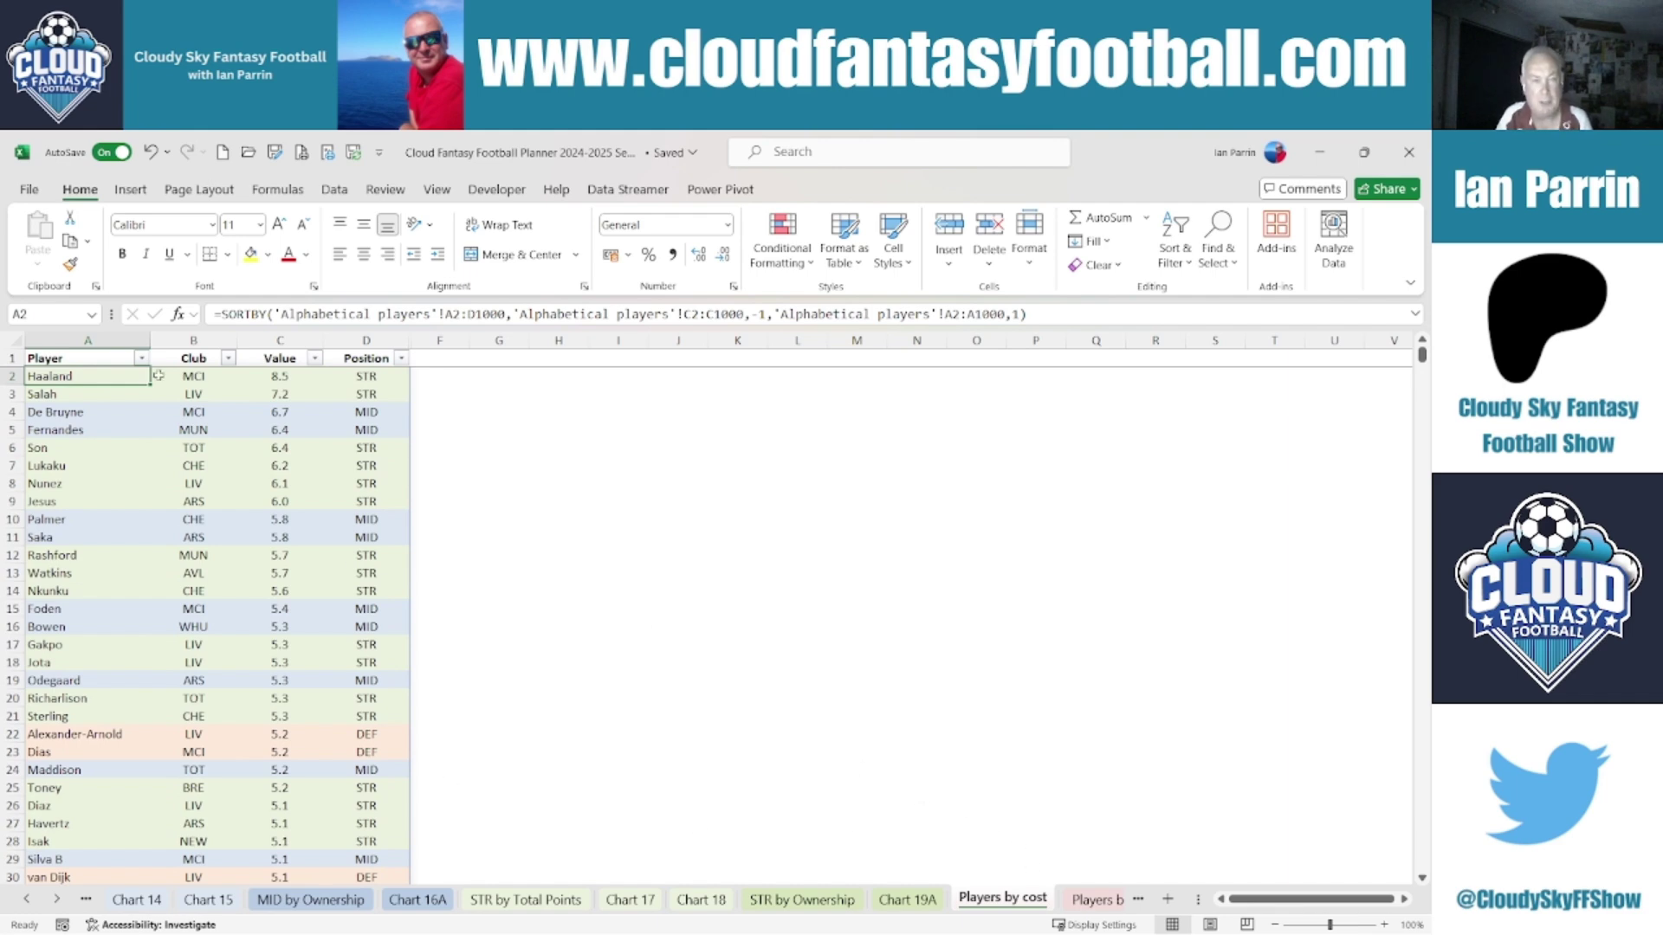
pyautogui.click(1087, 899)
pyautogui.moveTo(1425, 862); pyautogui.dragTo(1422, 355)
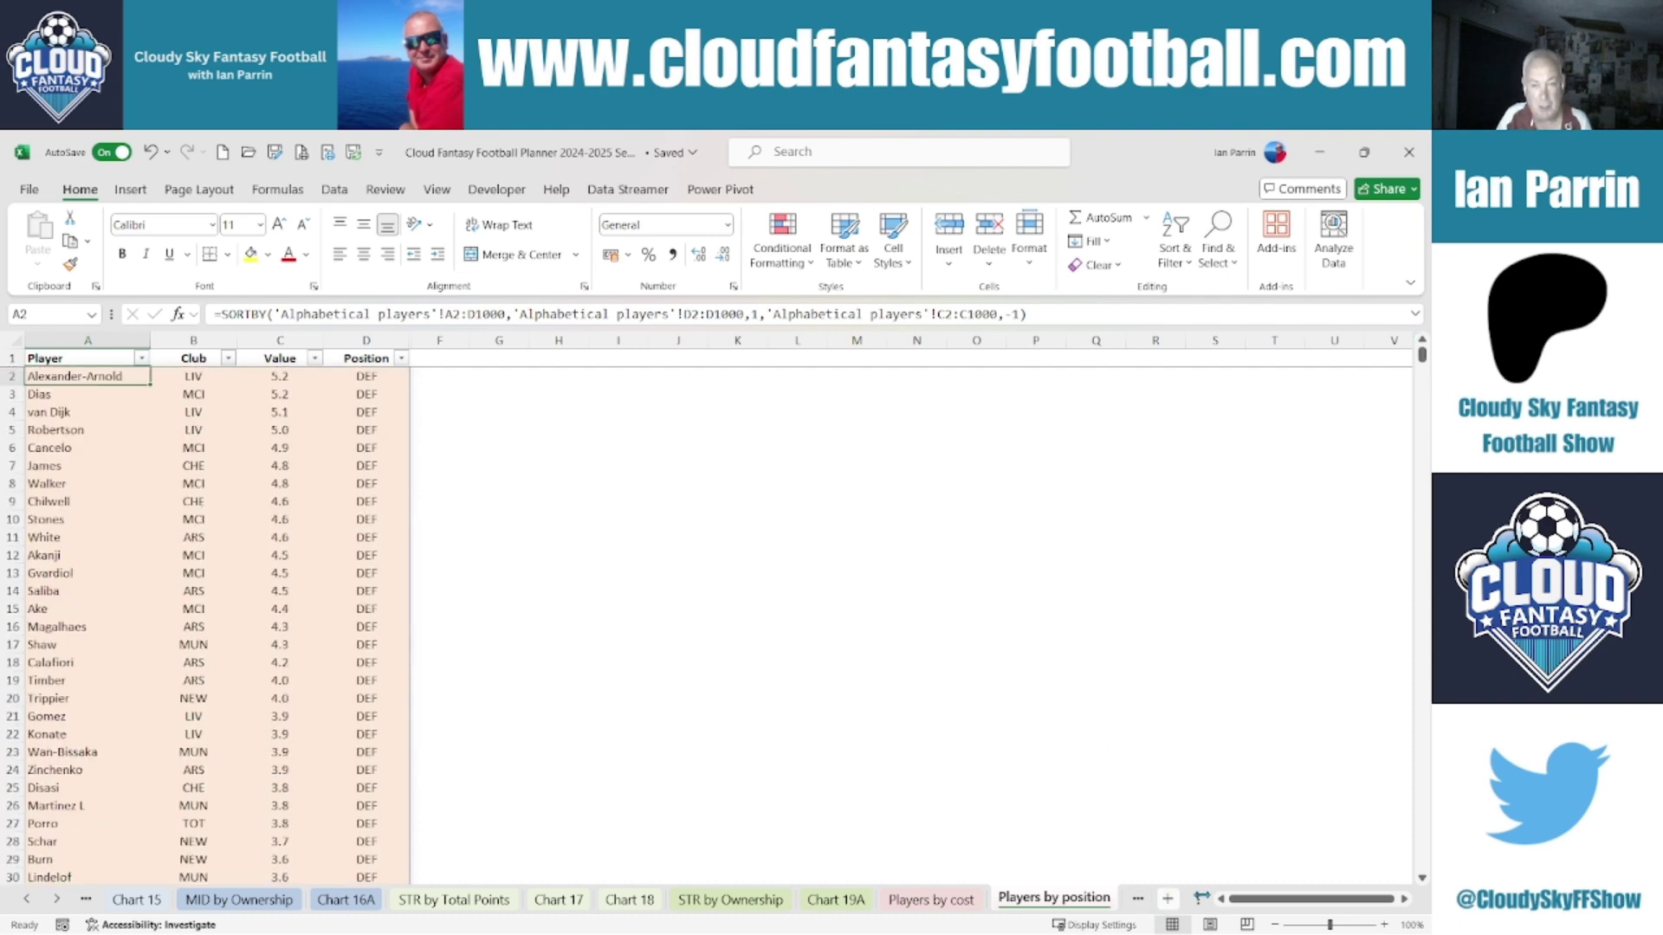
# Step: View the Players by club list from its first row and move on towards the sheets after Lookup
pyautogui.click(1137, 899)
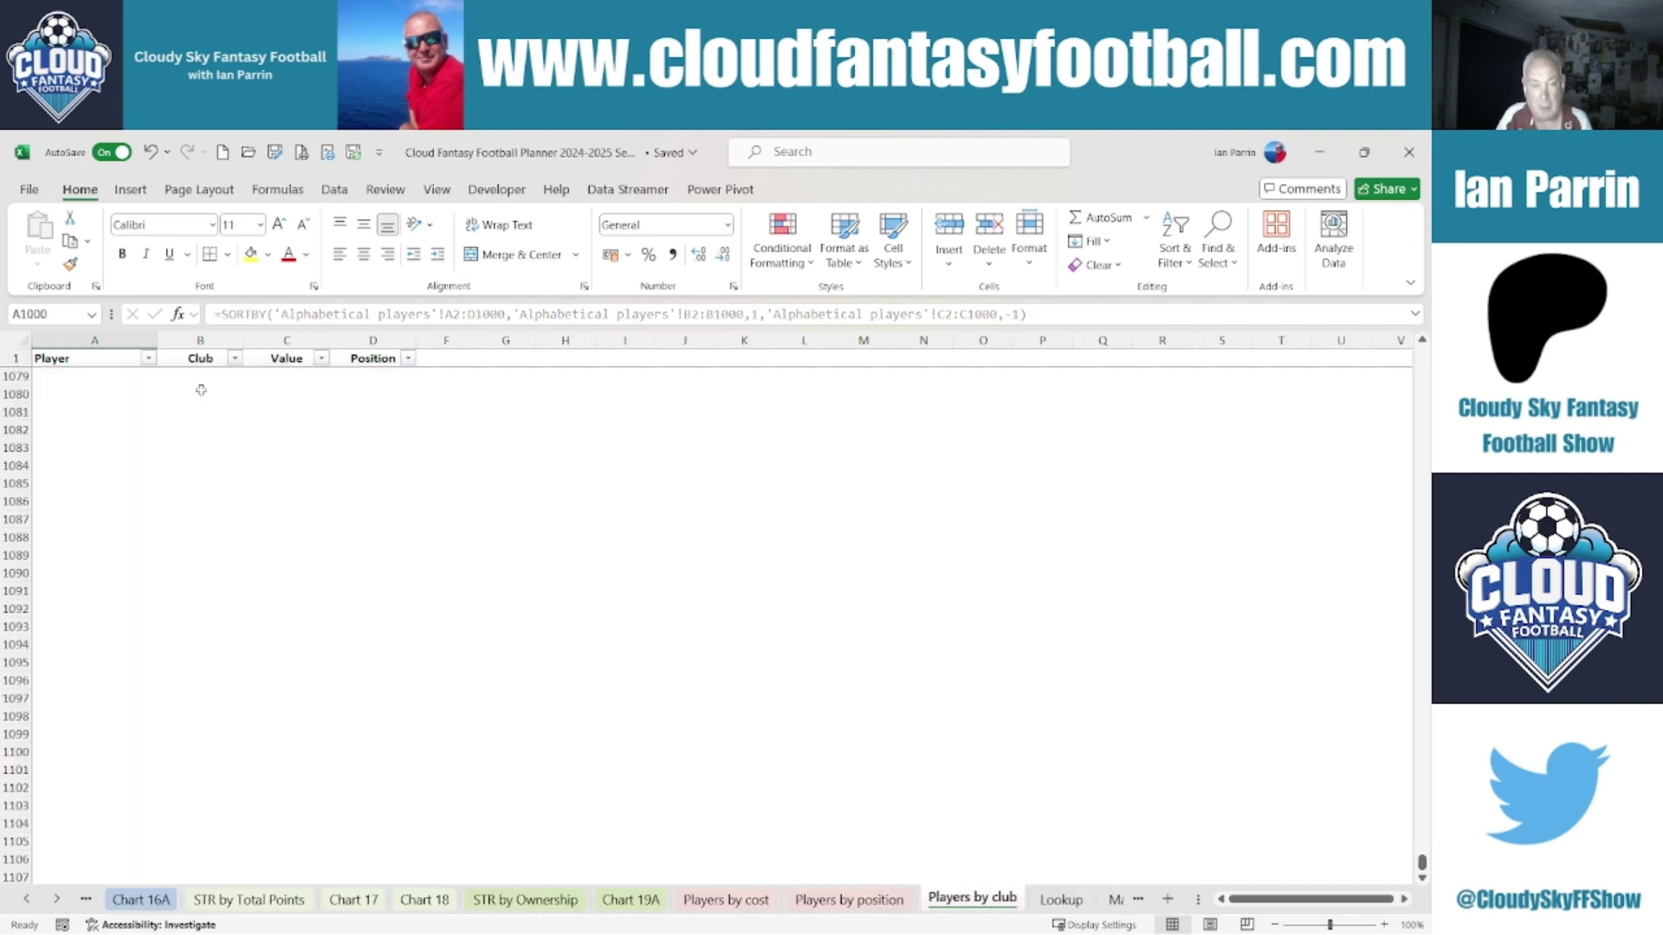
pyautogui.moveTo(1422, 862); pyautogui.dragTo(1421, 317)
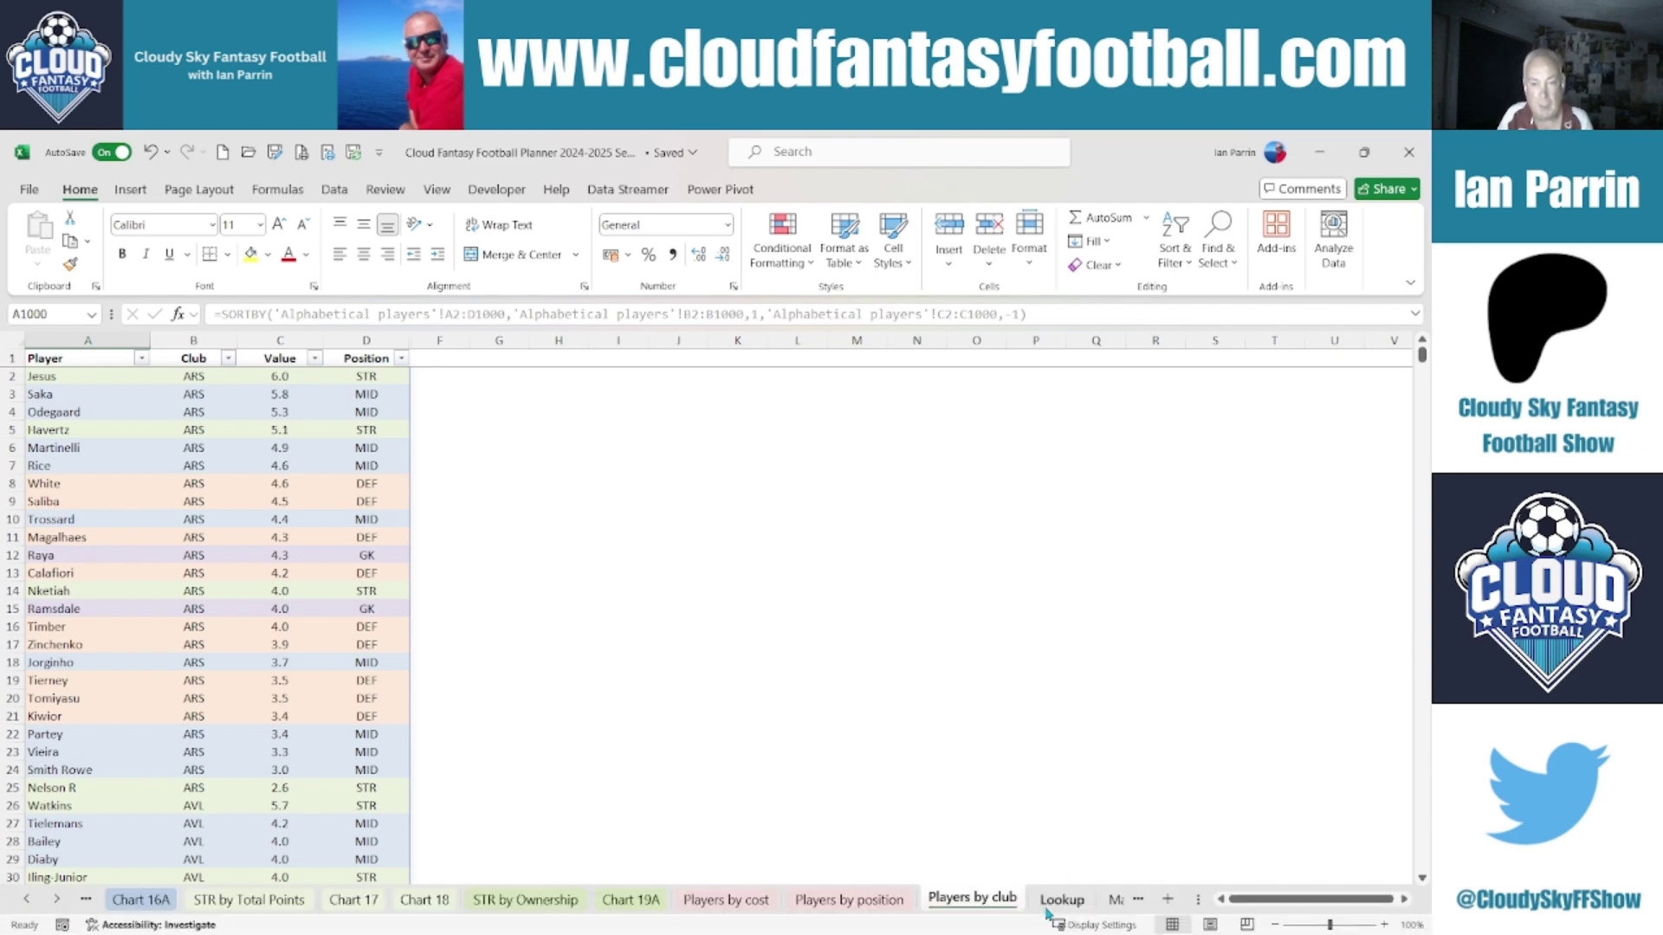
pyautogui.click(1115, 902)
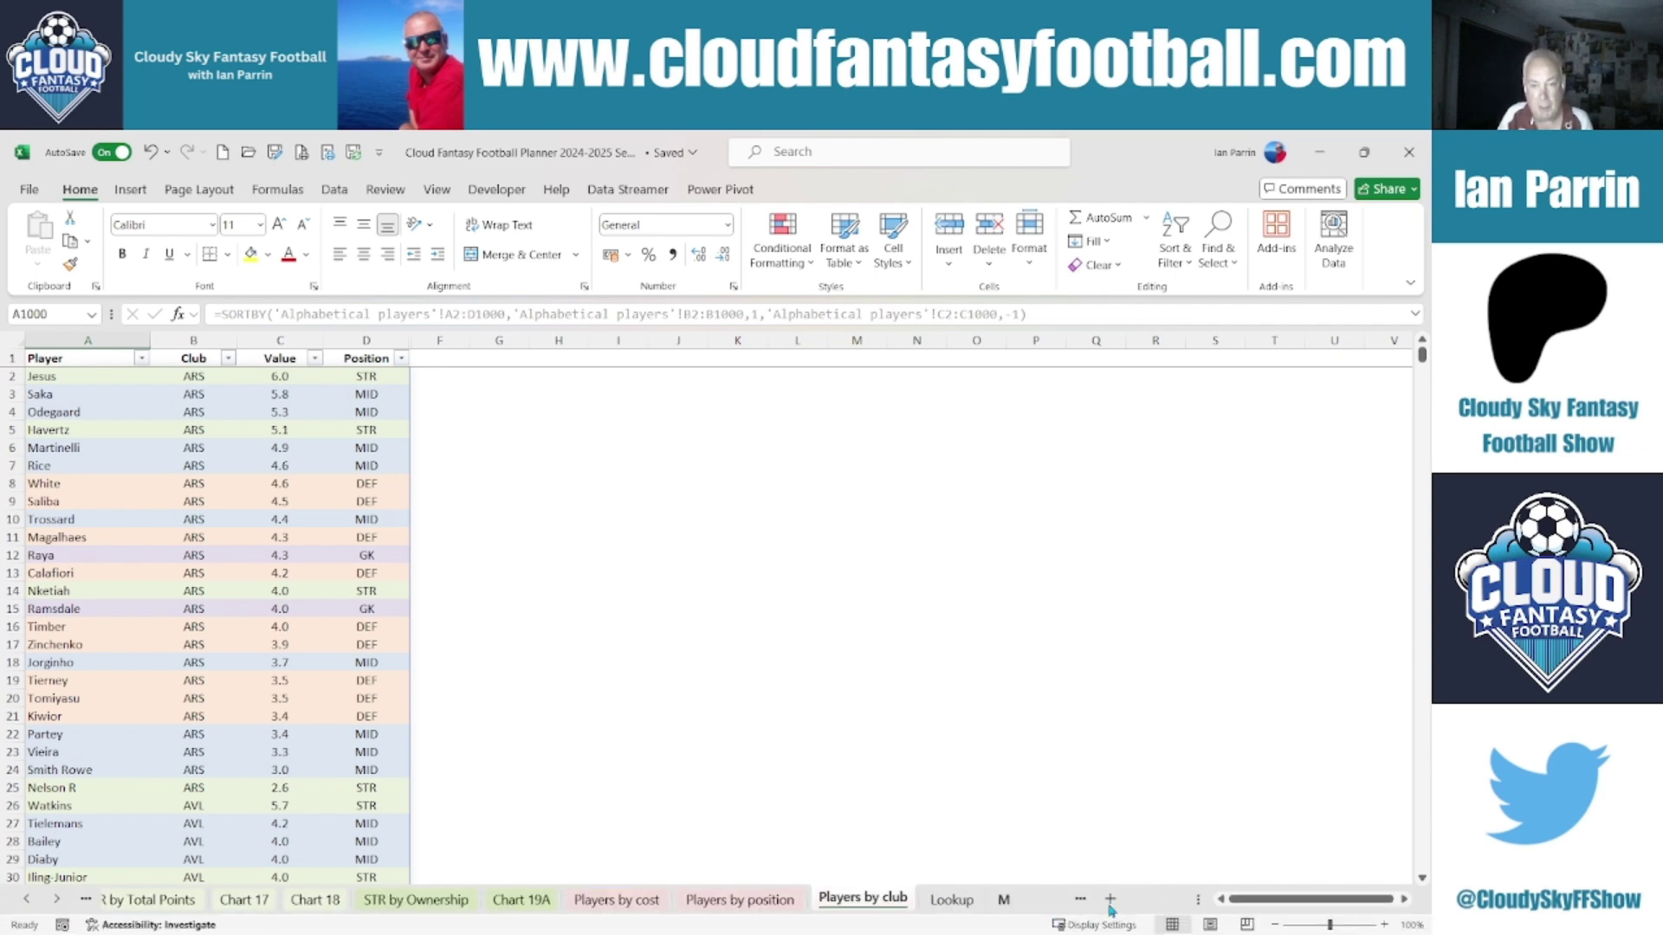